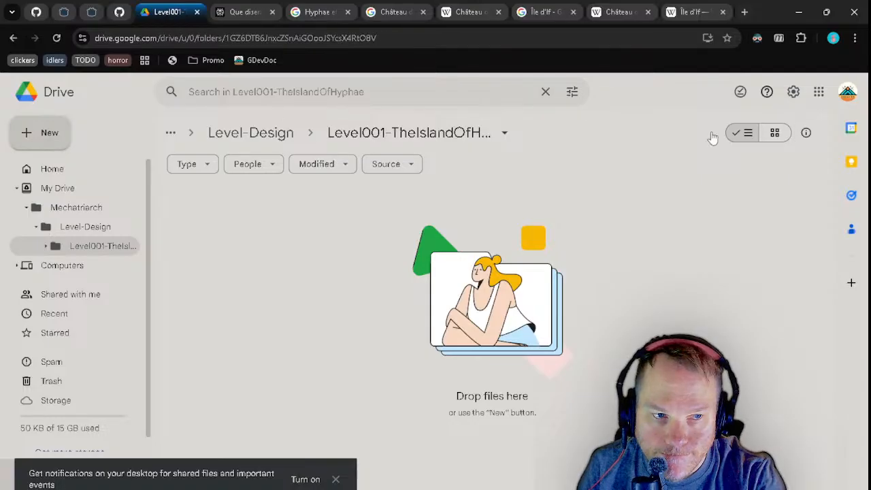
- Search the Google Workspace Marketplace for draw.io and close the marketplace
scroll(72, 204, down, 1)
right_click(389, 302)
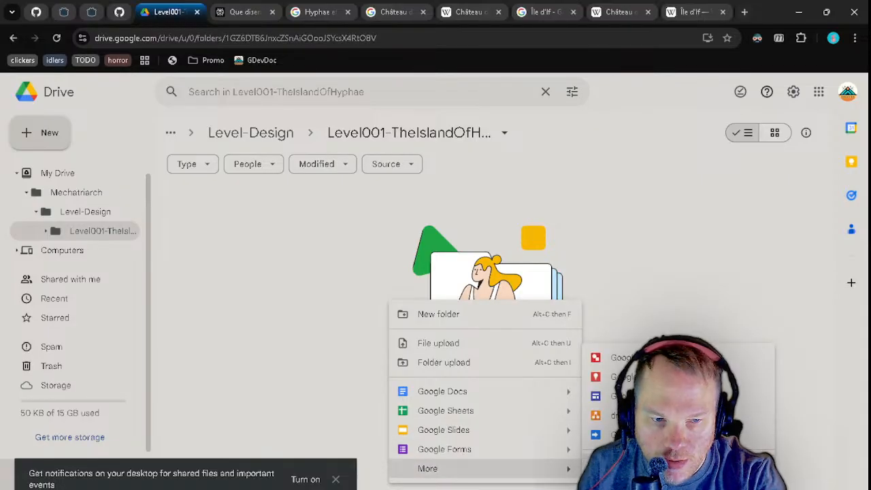
click(647, 464)
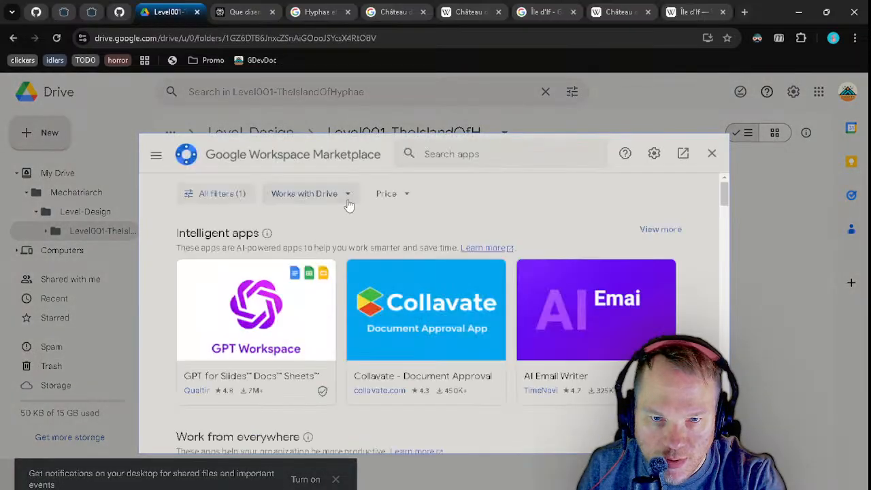
click(456, 154)
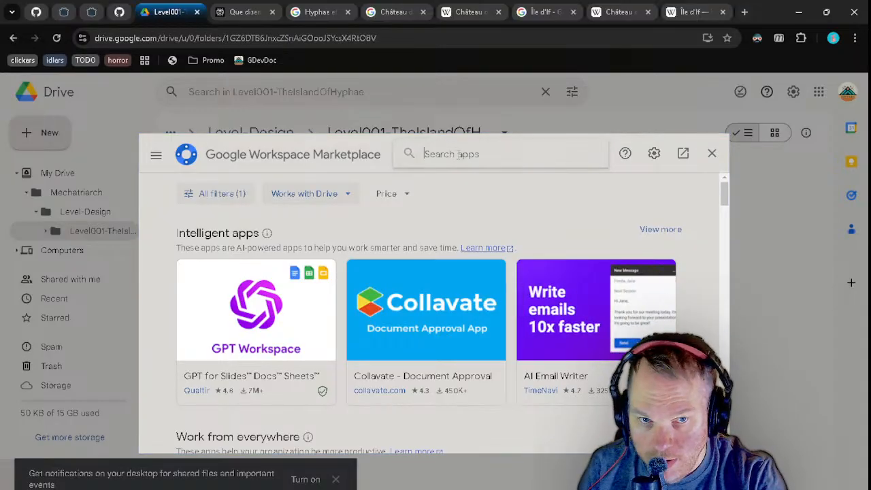
text(draw)
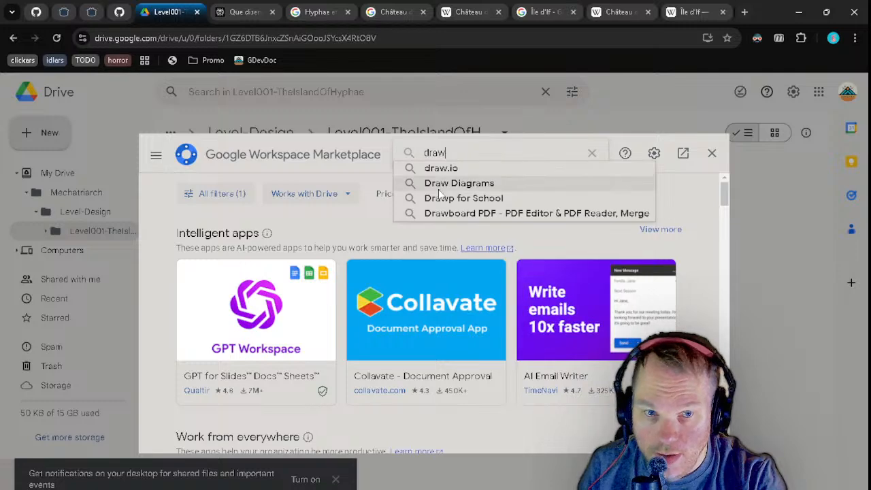
click(455, 170)
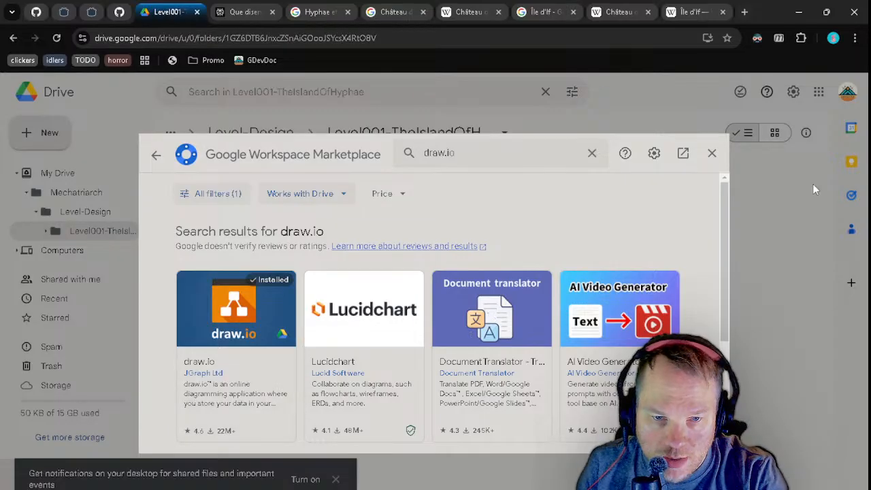
click(712, 155)
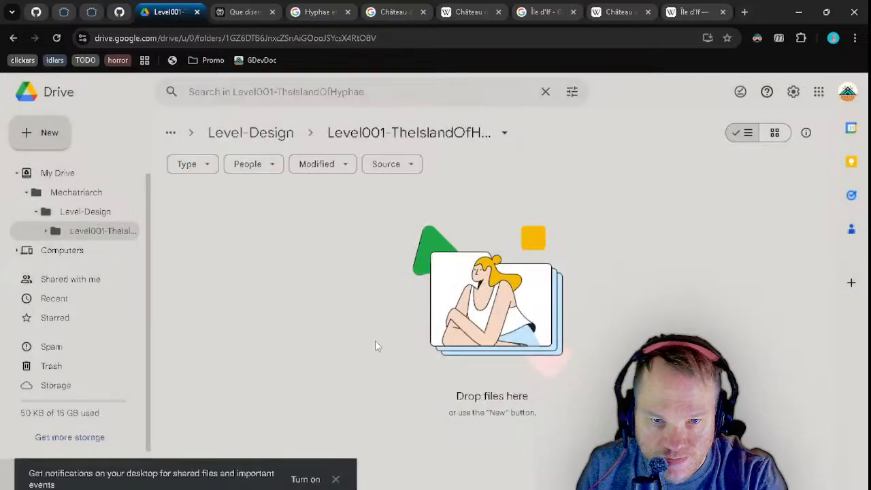
- Start a new draw.io diagram from within the Level001-TheIslandOfHyphae folder
right_click(335, 252)
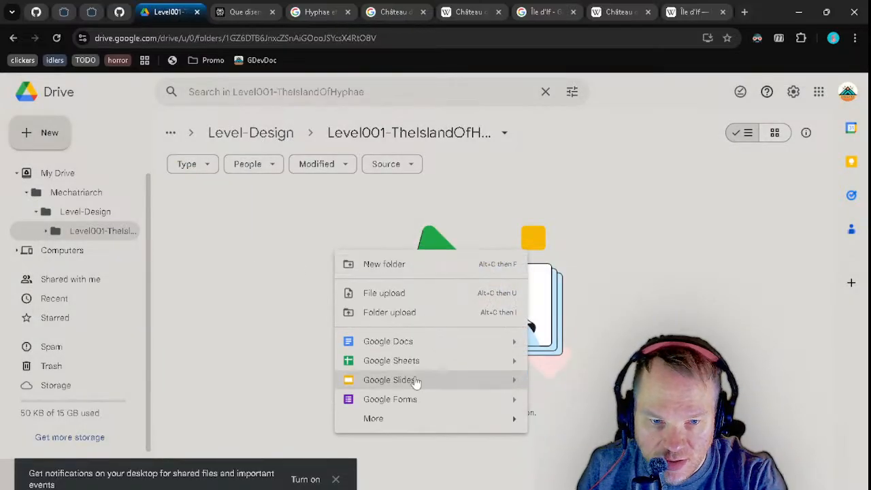
mouse_move(424, 417)
click(611, 368)
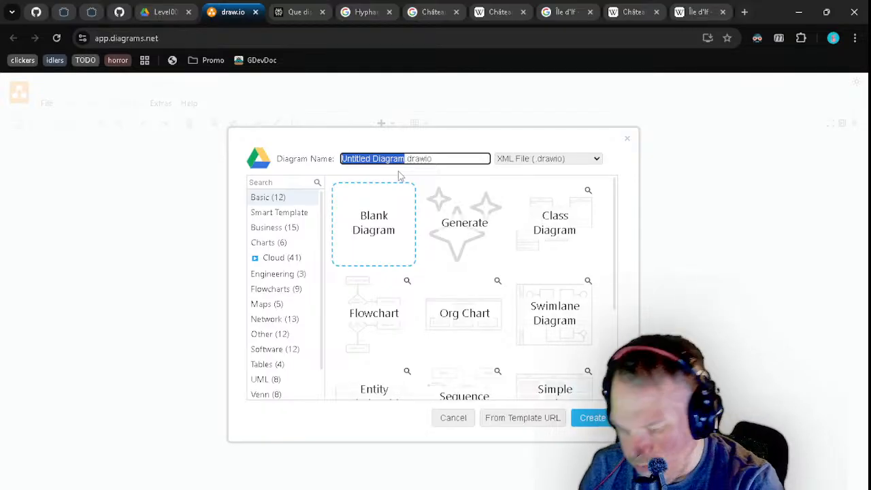
- Copy the name of the Level001-TheIslandOfHyphae folder inside Level-Design on Google Drive and dismiss the rename dialog
click(162, 15)
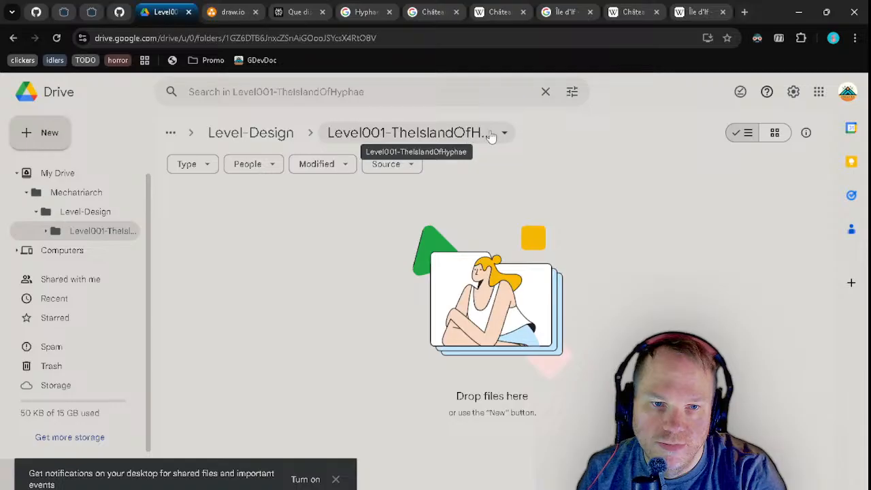
click(285, 135)
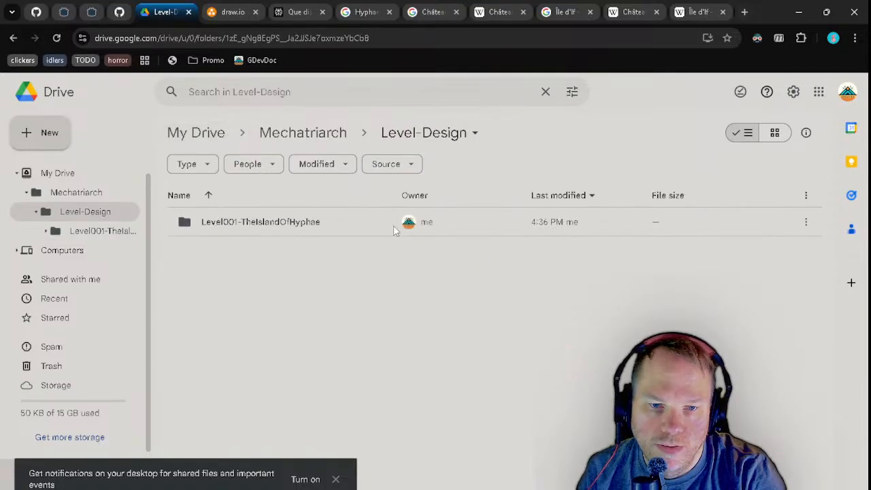
right_click(306, 221)
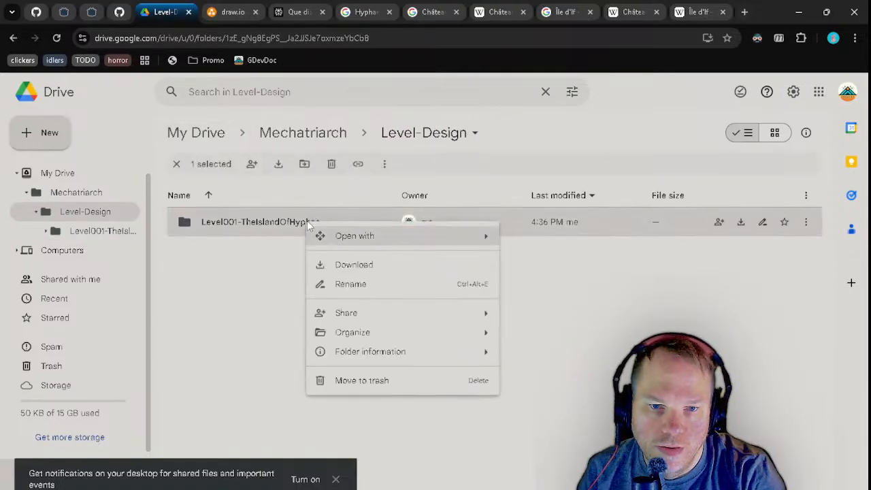
click(364, 283)
key(ctrl+c)
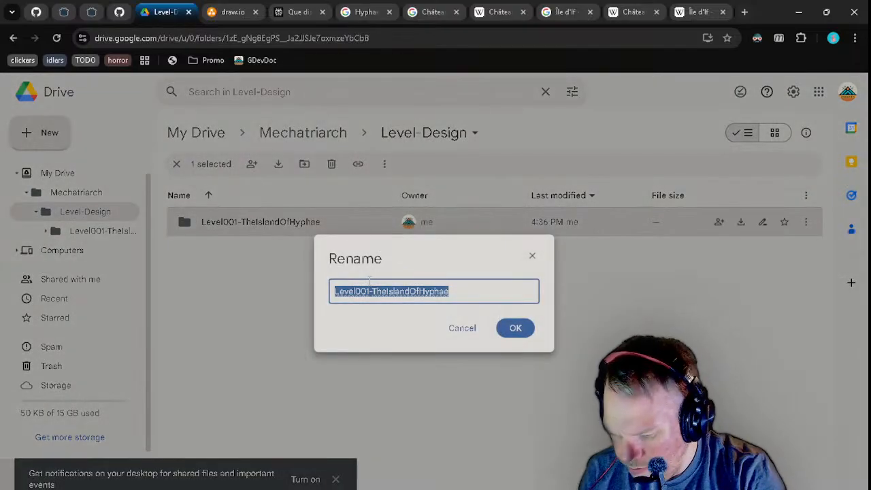
click(534, 258)
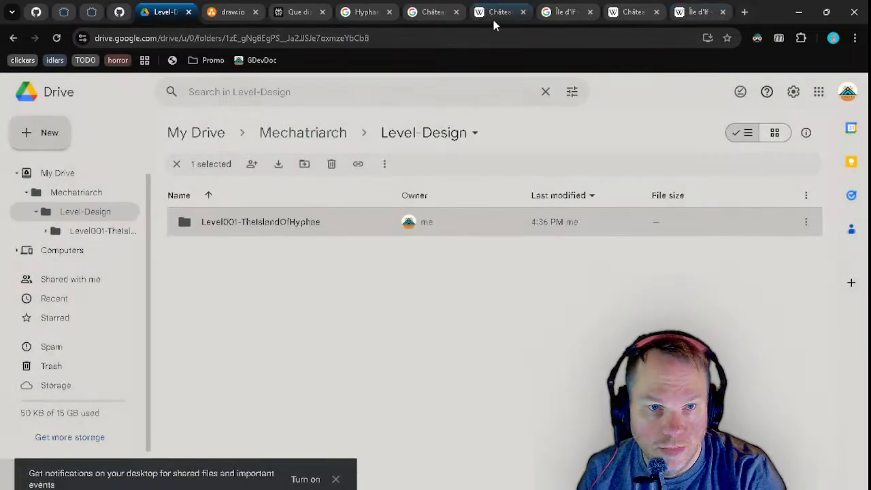
- In draw.io, create a blank diagram named Level001-TheIslandOfHyphae.drawio and save it to My Drive on Google Drive
click(228, 12)
key(ctrl+v)
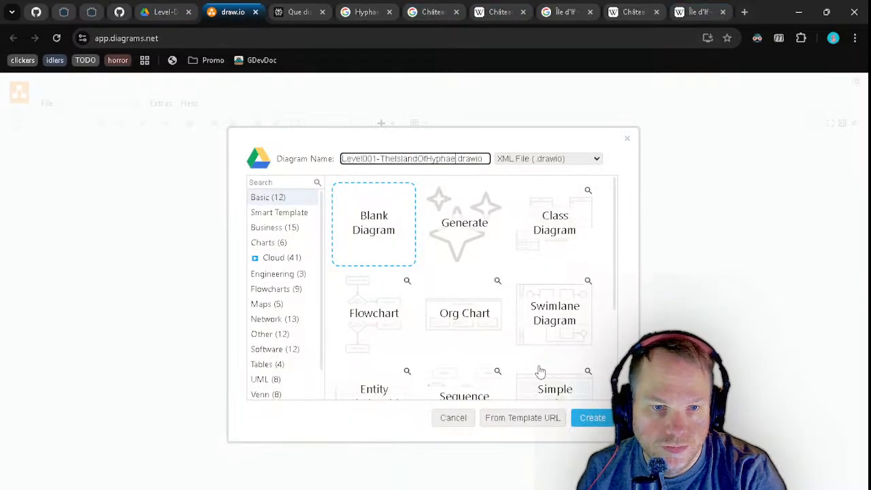
click(593, 424)
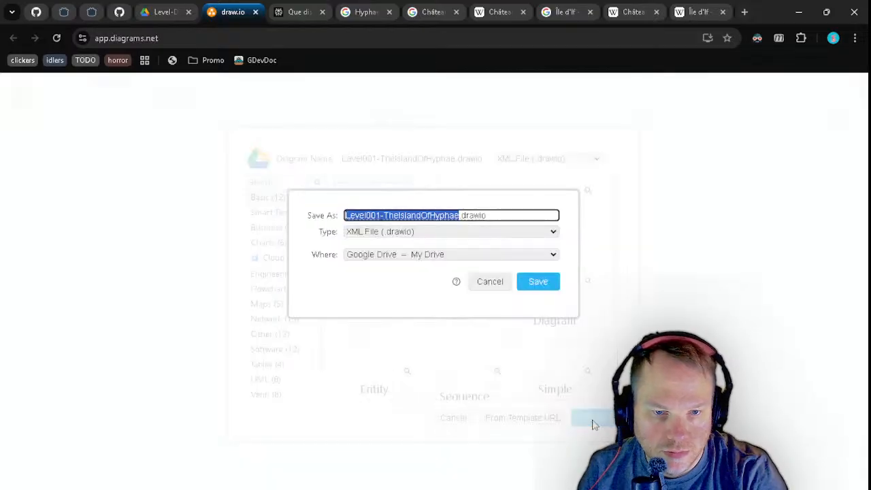
click(542, 291)
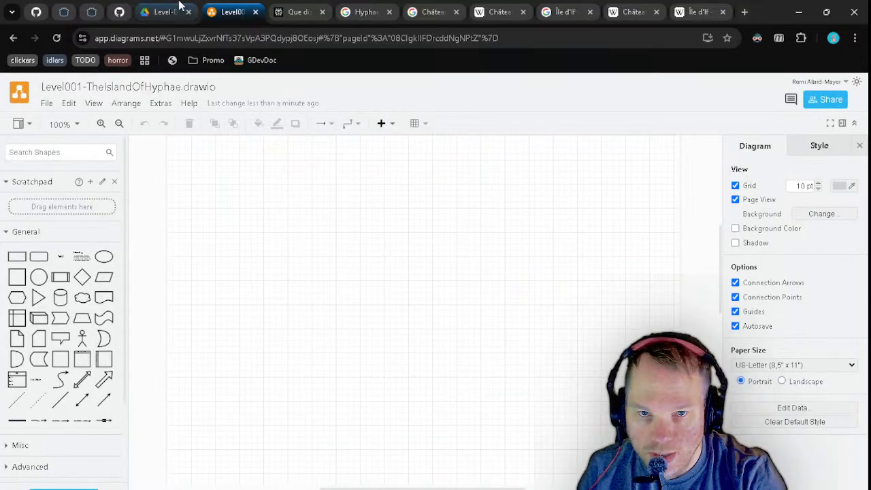
- Look for the new diagram file on Google Drive, checking the Level001-TheIslandOfHyphae folder and My Drive
click(153, 12)
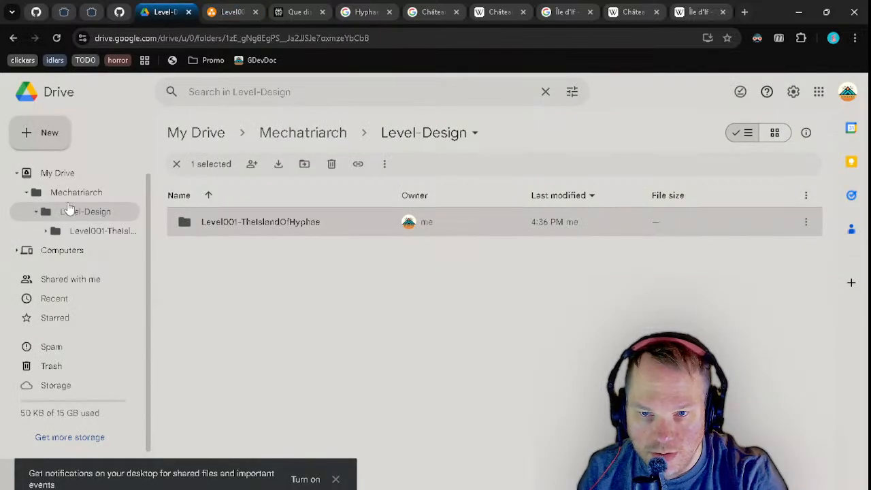
click(91, 231)
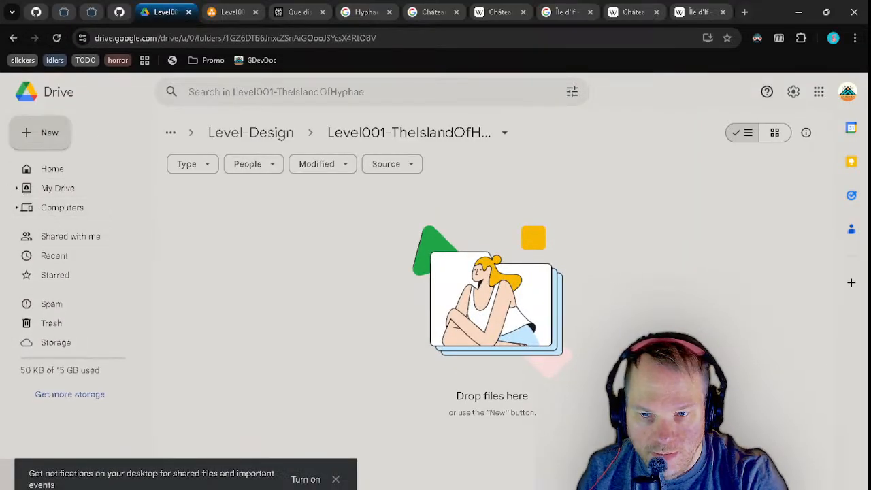
click(38, 191)
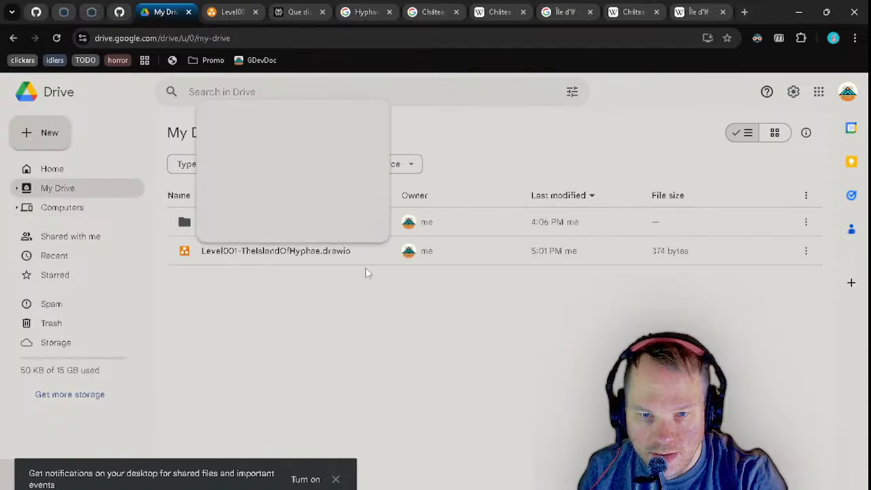
- Move Level001-TheIslandOfHyphae.drawio from My Drive into the Level001-TheIslandOfHyphae folder under Mechatriarch, Level-Design, and open that folder
click(17, 189)
click(27, 208)
click(37, 228)
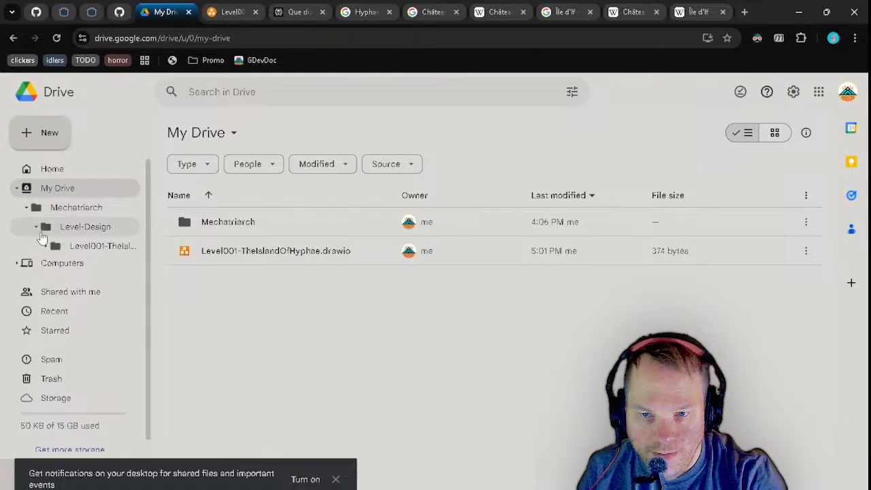
click(47, 248)
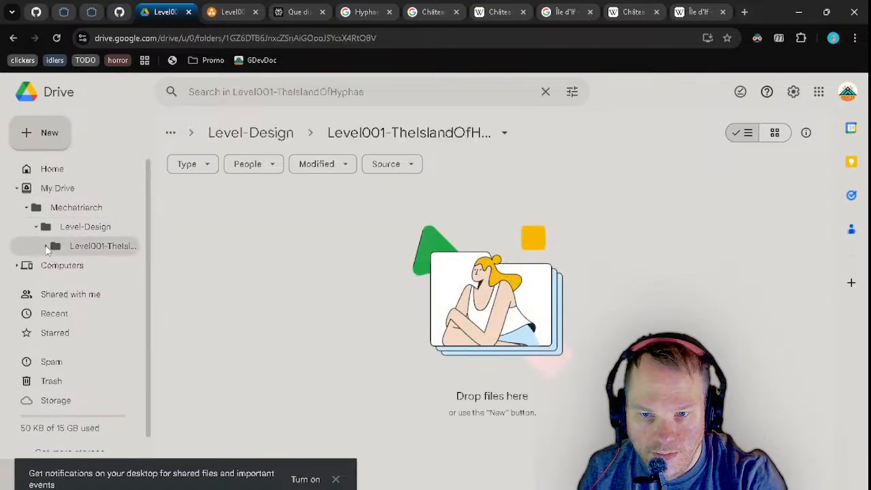
click(65, 208)
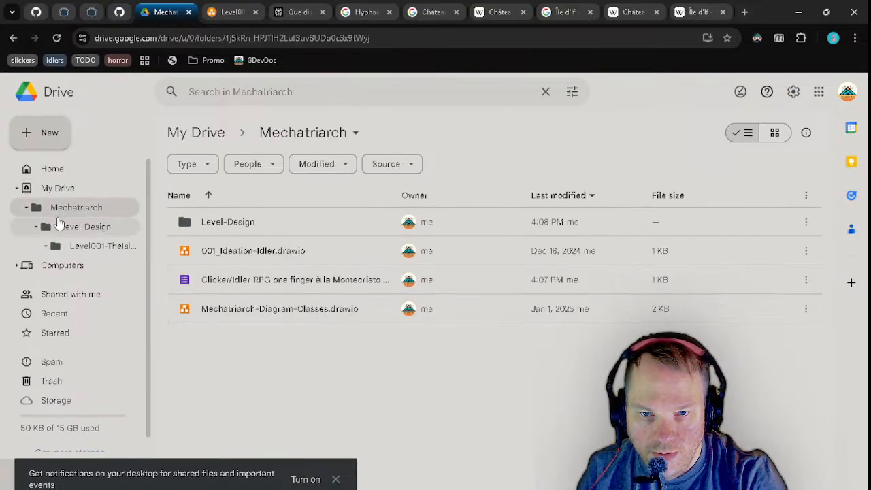
click(60, 190)
drag(222, 247, 74, 246)
click(73, 246)
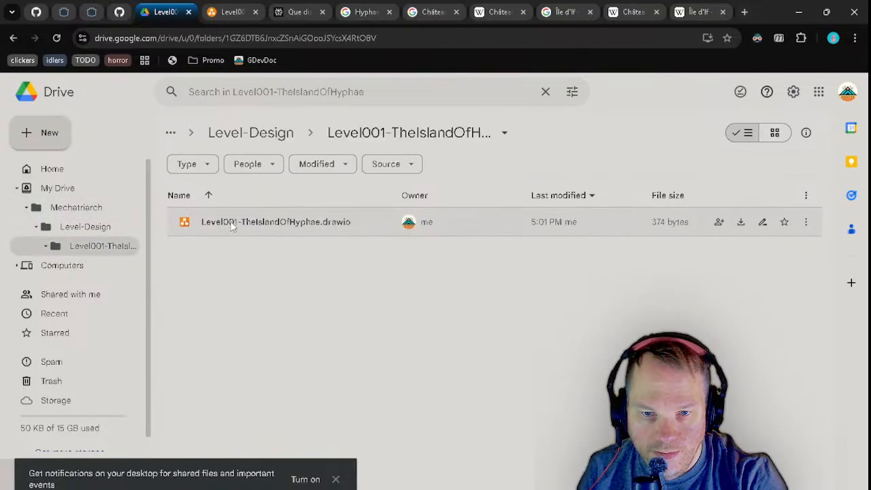
- Close the open diagram and reopen Level001-TheIslandOfHyphae.drawio from its Drive folder
click(255, 11)
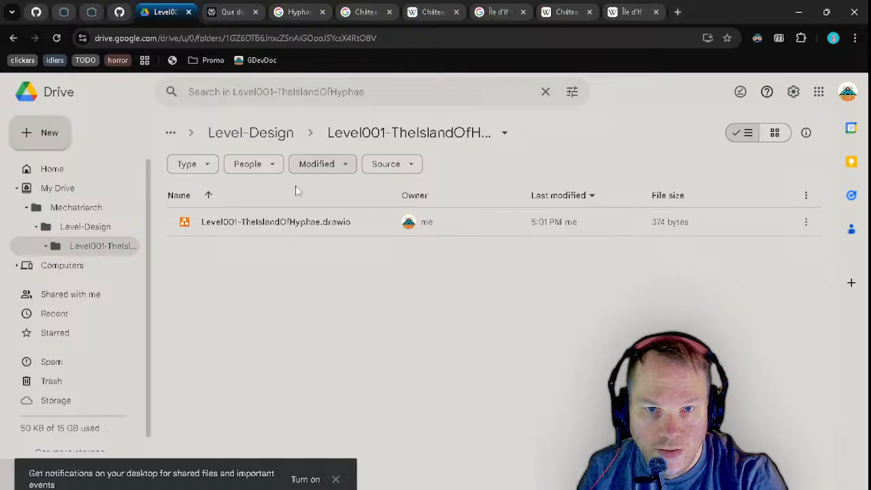
double_click(285, 222)
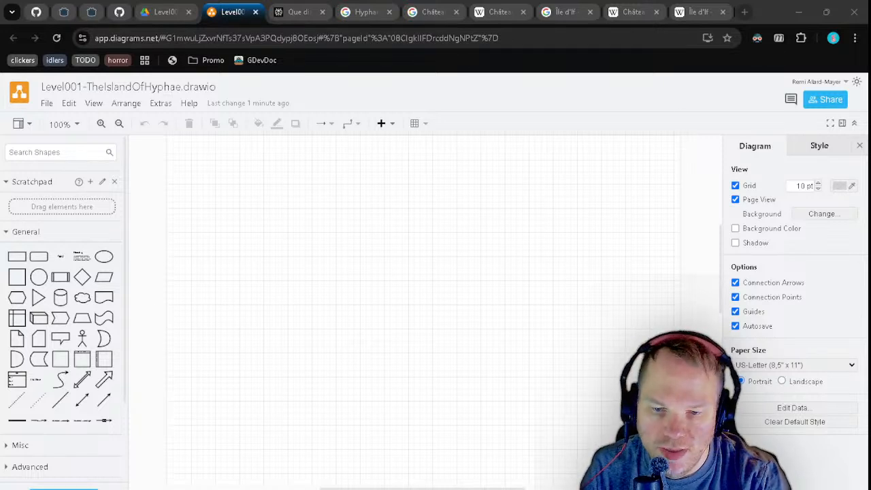
- Bring the browser window with the GitHub Mechatriarch MVP roadmap onto this screen and maximize it
key(super+d)
key(super+d)
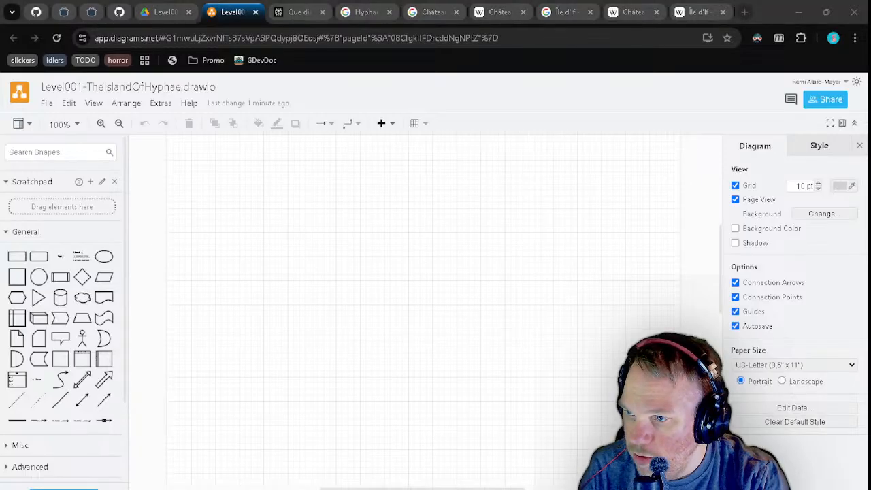
mouse_move(870, 122)
mouse_down()
mouse_move(564, 122)
mouse_move(586, 121)
mouse_up()
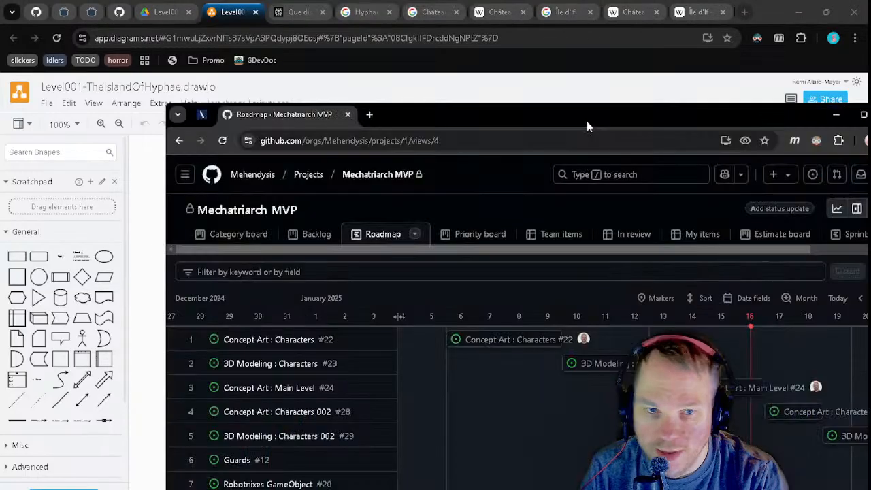
double_click(586, 122)
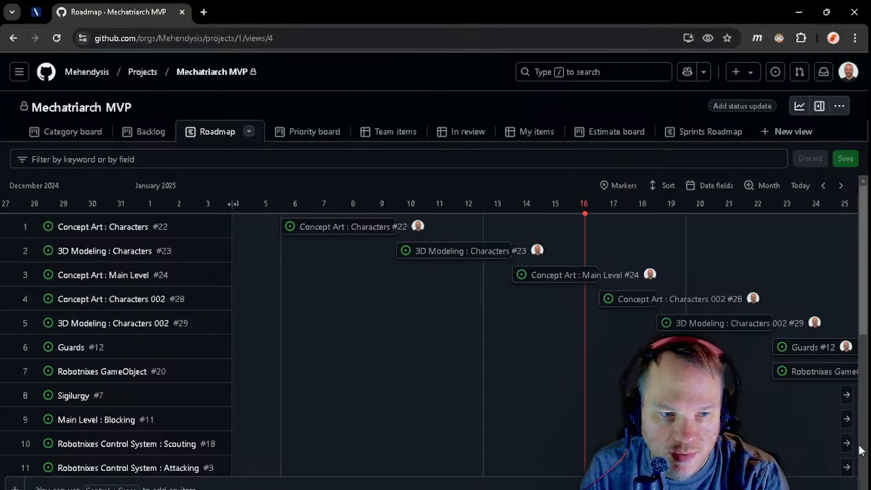
- Open the "Concept Art : Main Level" issue #24 from the roadmap and review its contents
click(563, 276)
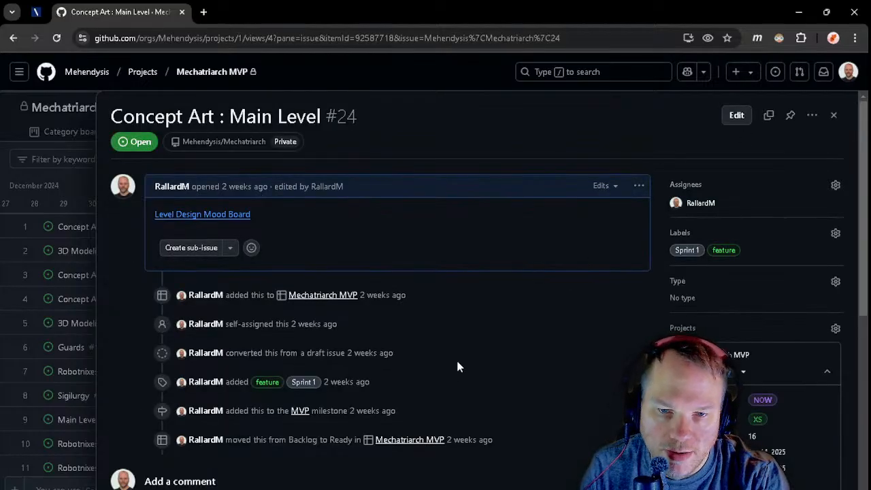
scroll(457, 366, down, 3)
scroll(453, 360, up, 3)
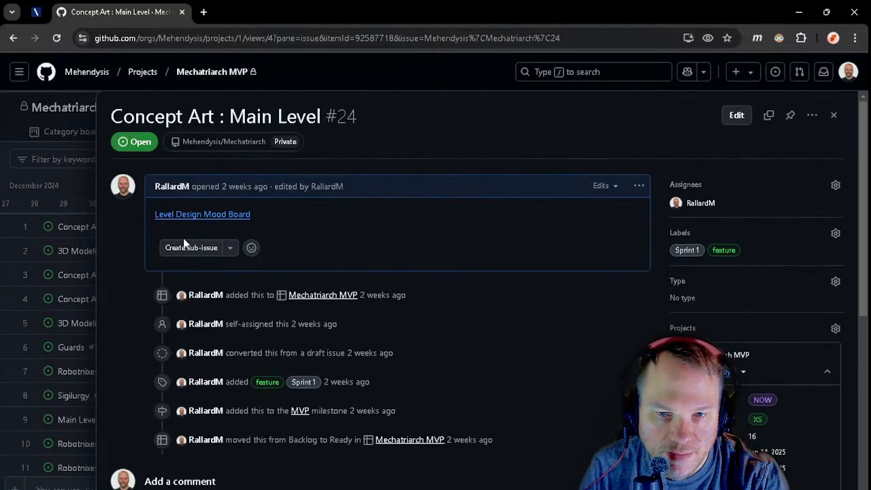
click(739, 116)
click(769, 117)
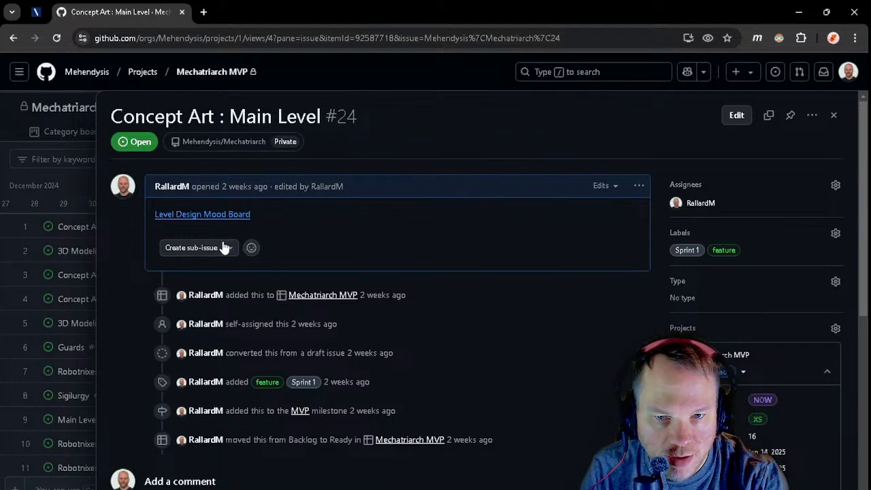
- Open the issue description for editing and add an empty task list item below the Level Design Mood Board link
click(638, 185)
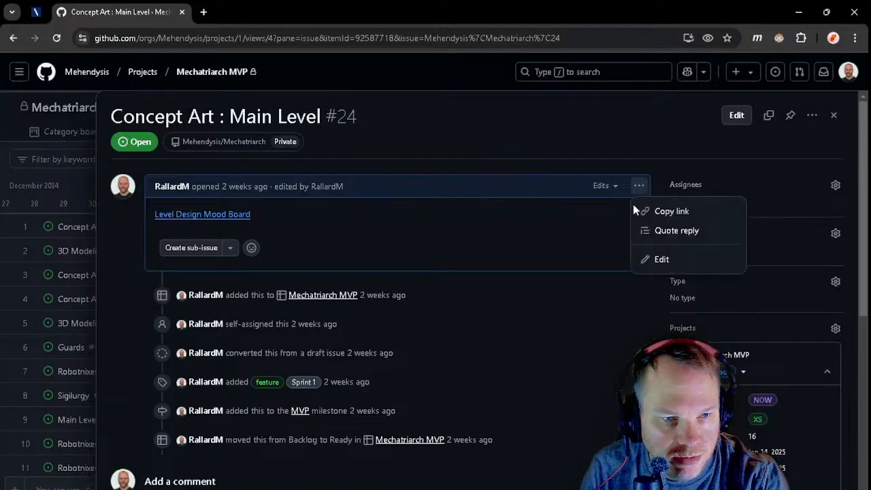
click(662, 260)
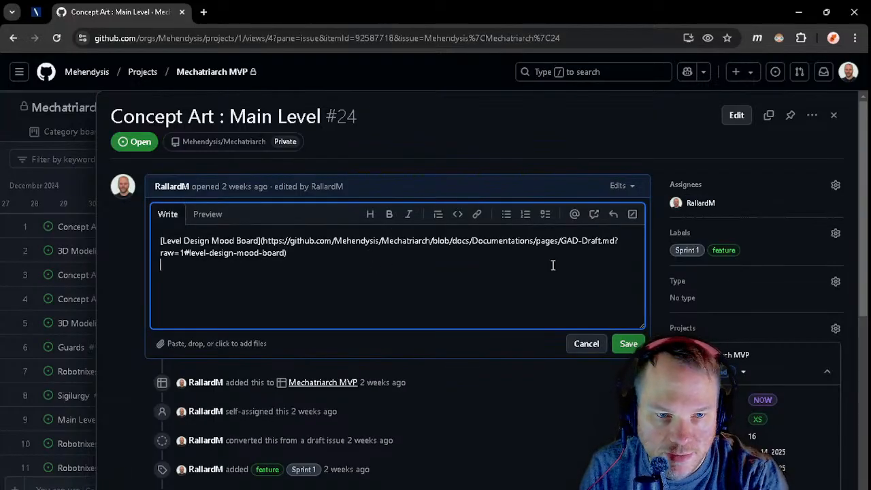
click(545, 214)
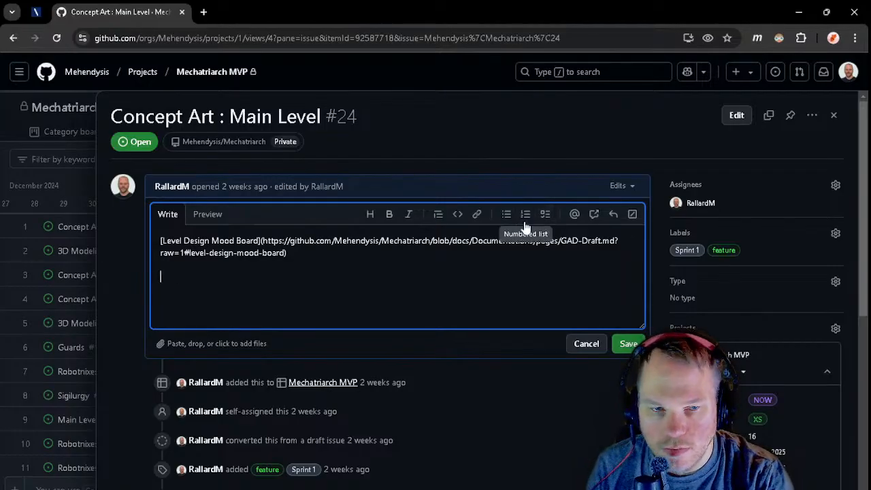
click(545, 213)
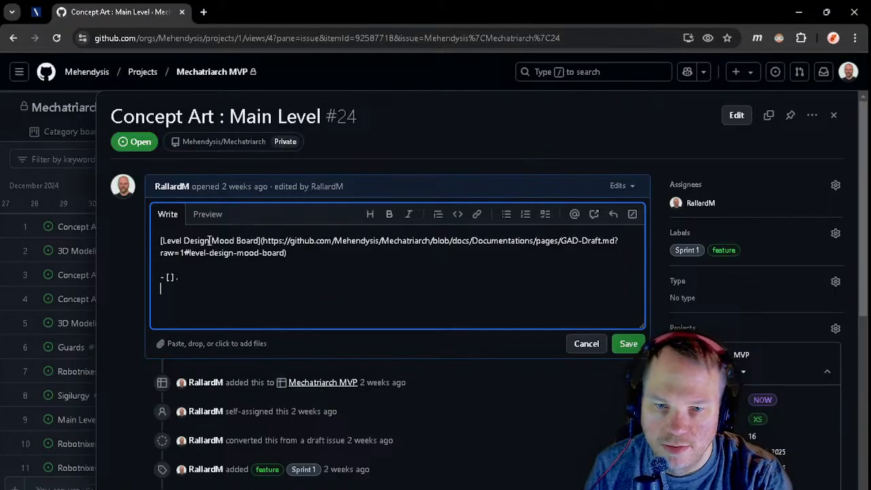
key(BackSpace)
key(BackSpace)
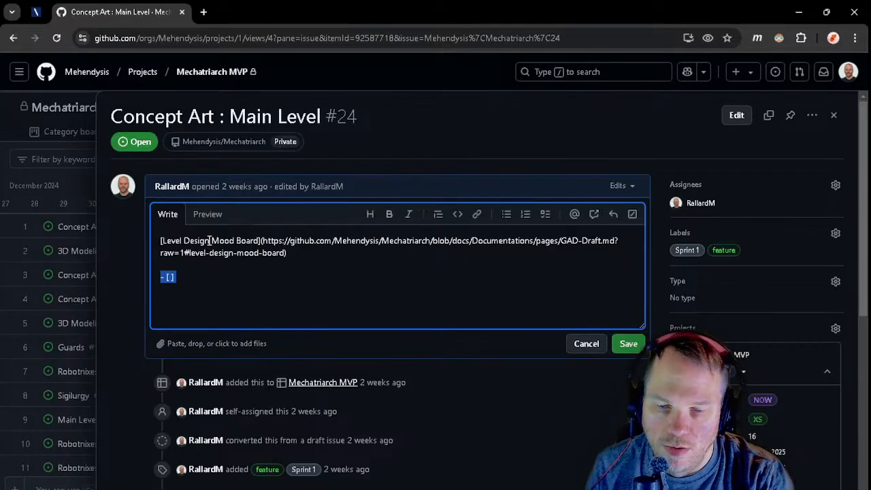
key(Right)
key(ctrl+z)
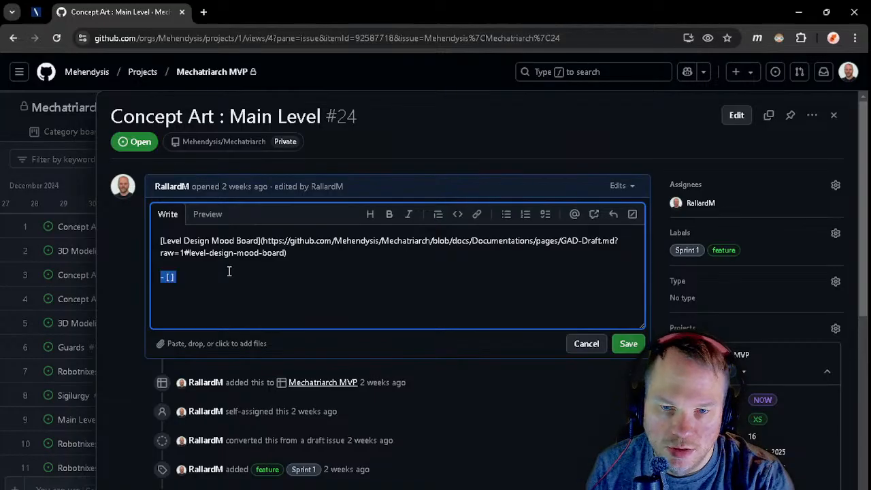
key(alt+Tab)
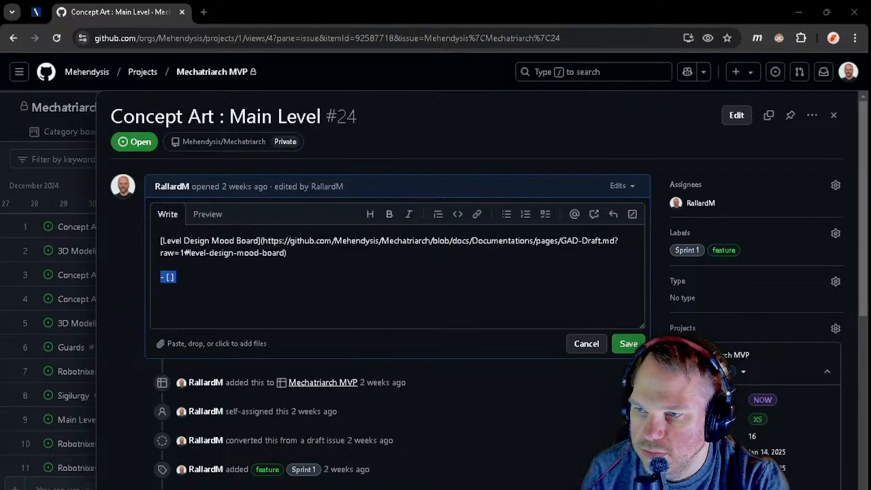
- Write the first task as "Work the entirety of the environment"
click(274, 268)
text(Work entire environment)
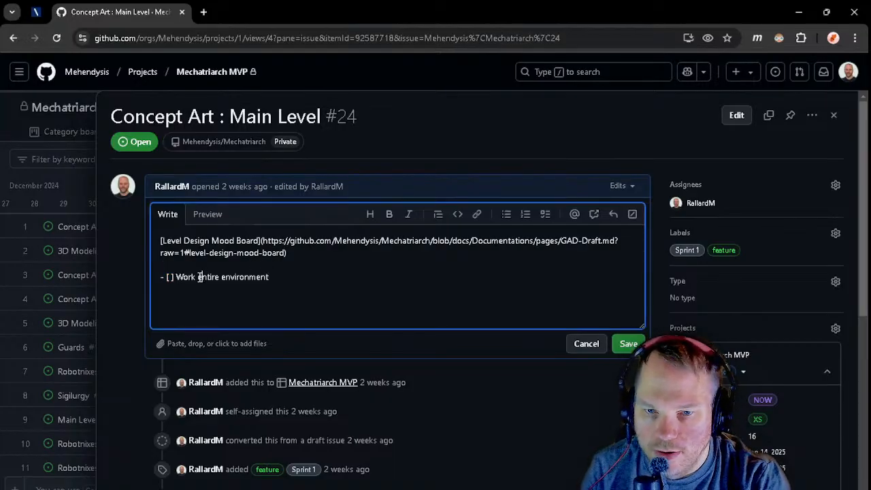
click(196, 277)
text(the)
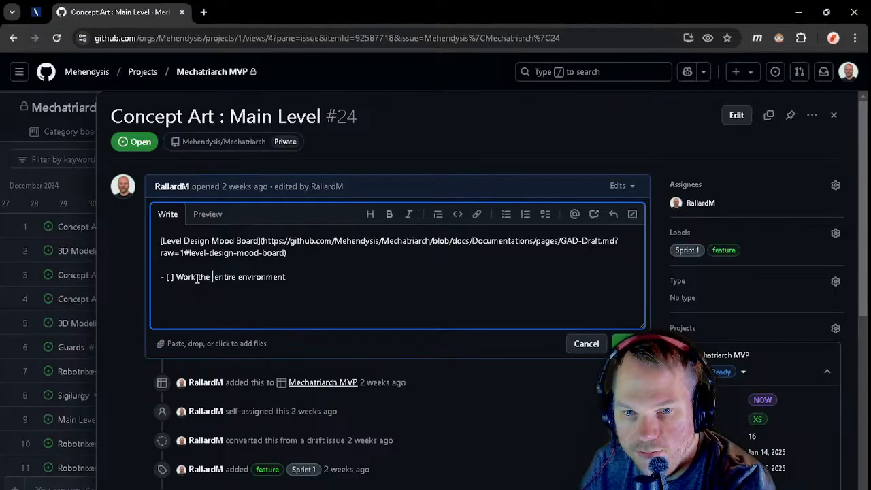
key(Delete)
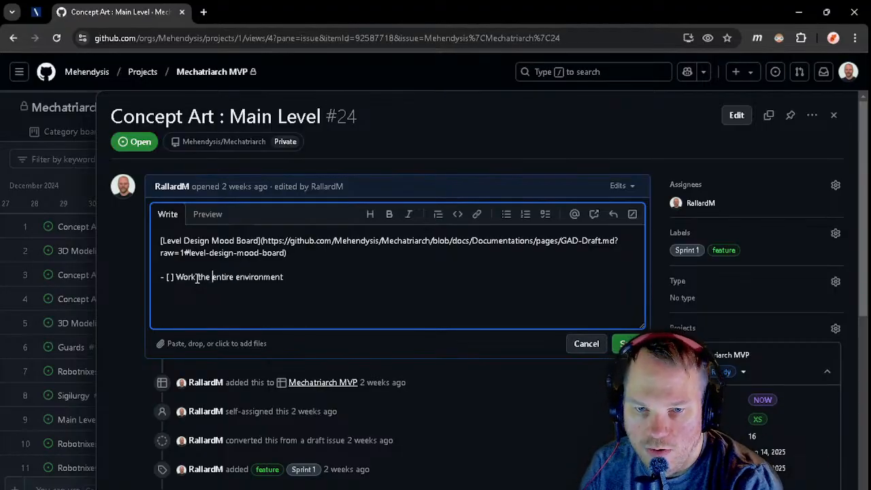
key(Right)
key(Right)
key(Right)
key(Right)
key(Right)
key(Right)
text(t)
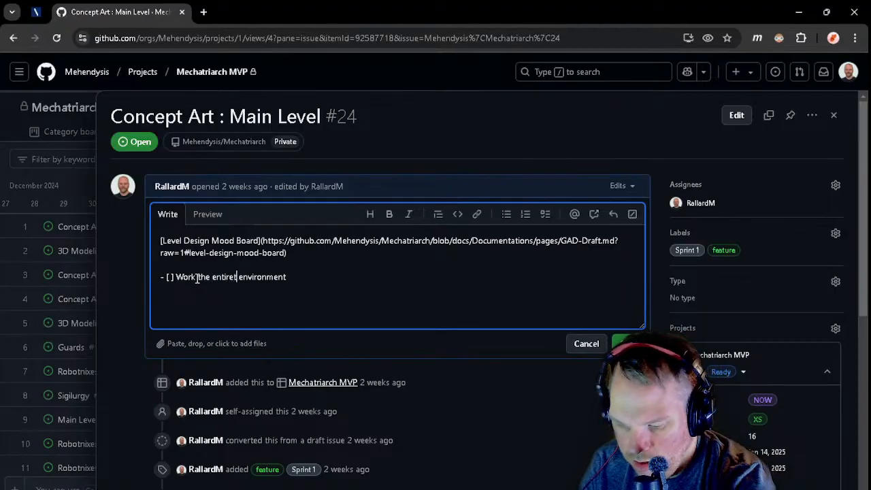
text(y of)
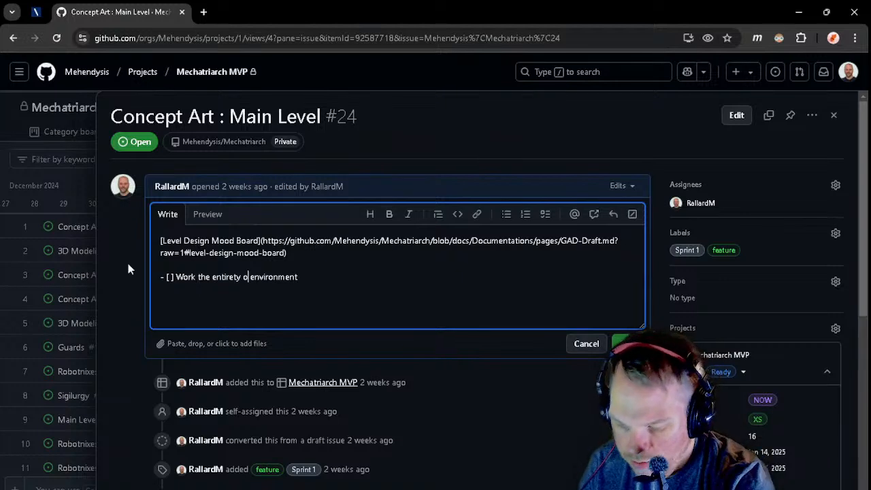
text( the)
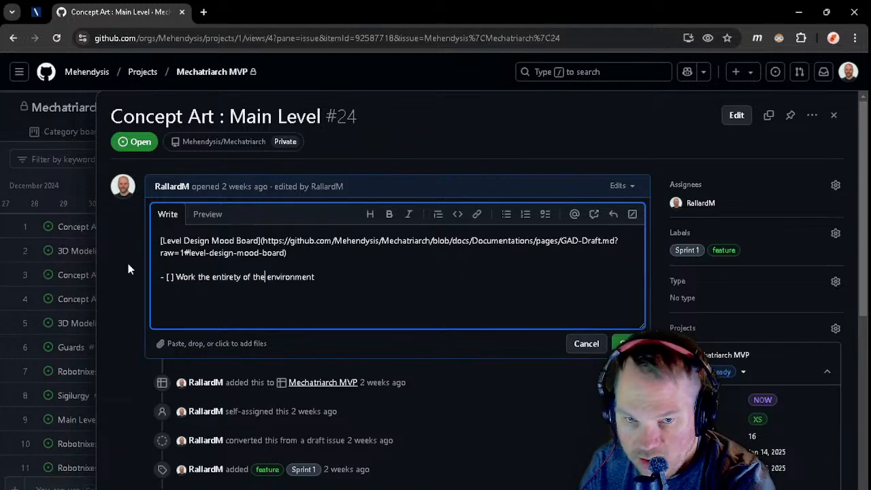
drag(326, 277, 175, 277)
click(331, 266)
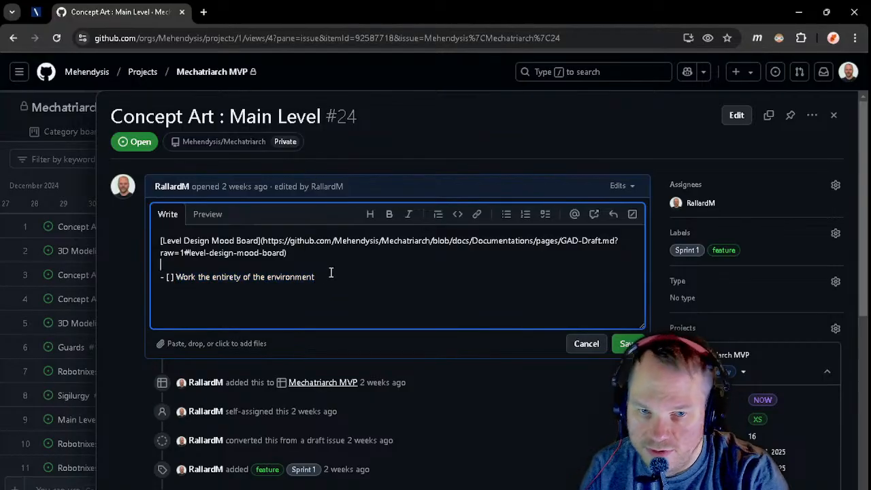
- Extend the first task with "first. The rough layout of everything needed so far."
click(330, 273)
text(first)
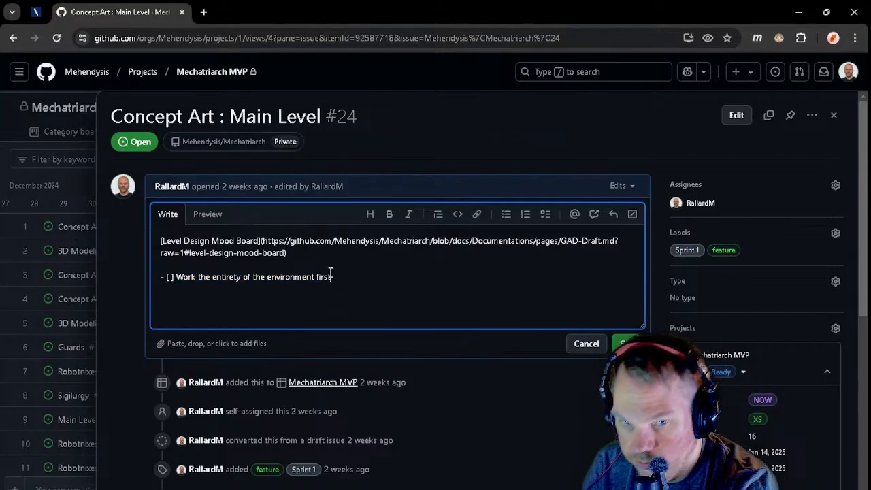
text(. )
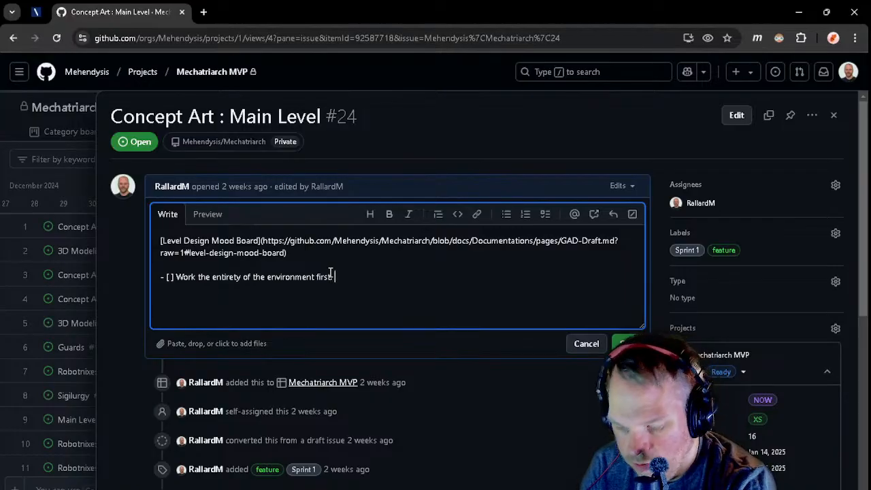
text(The)
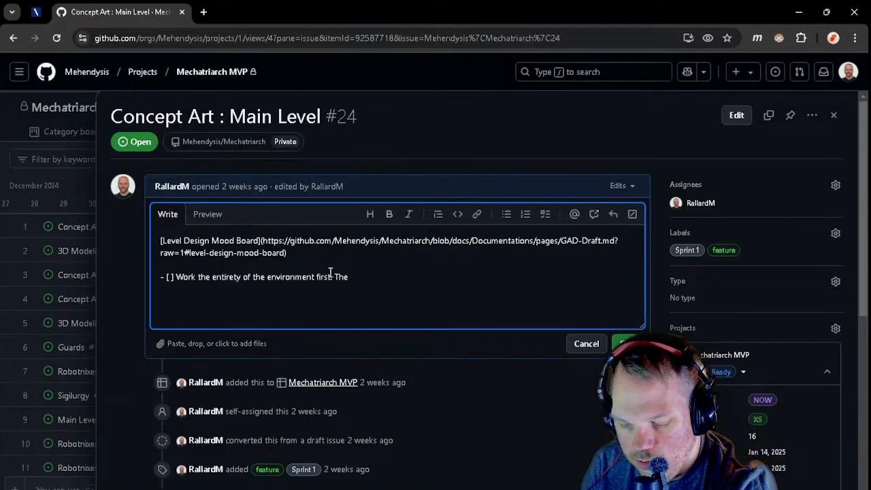
text( rough )
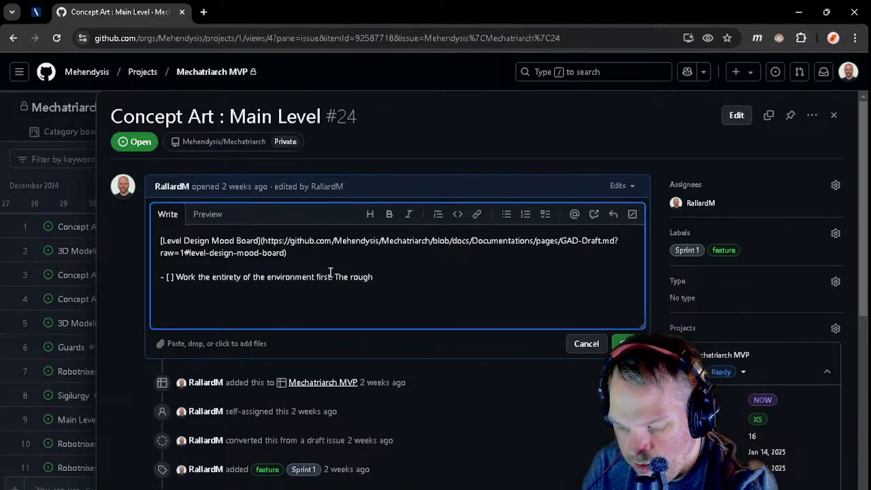
text(lay)
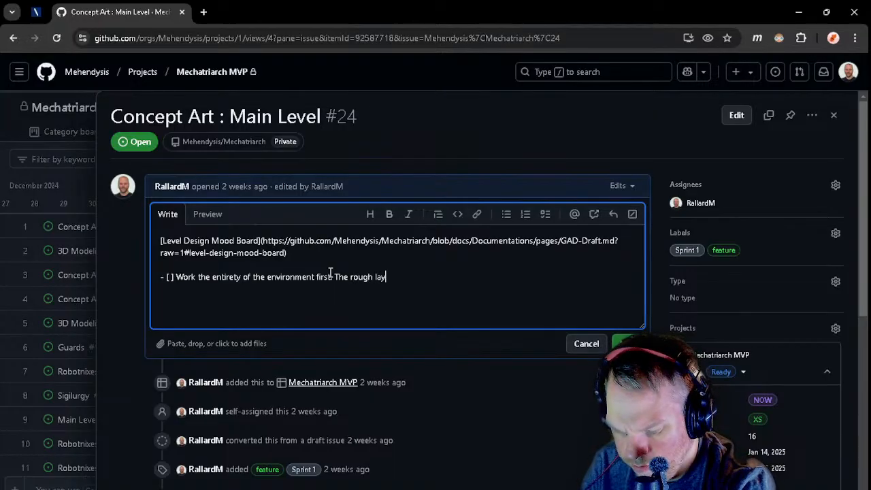
text(out of )
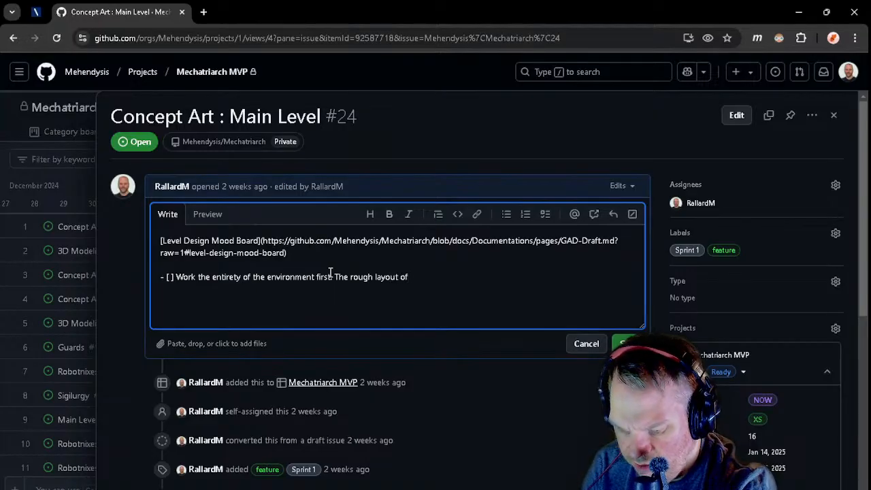
text(everything)
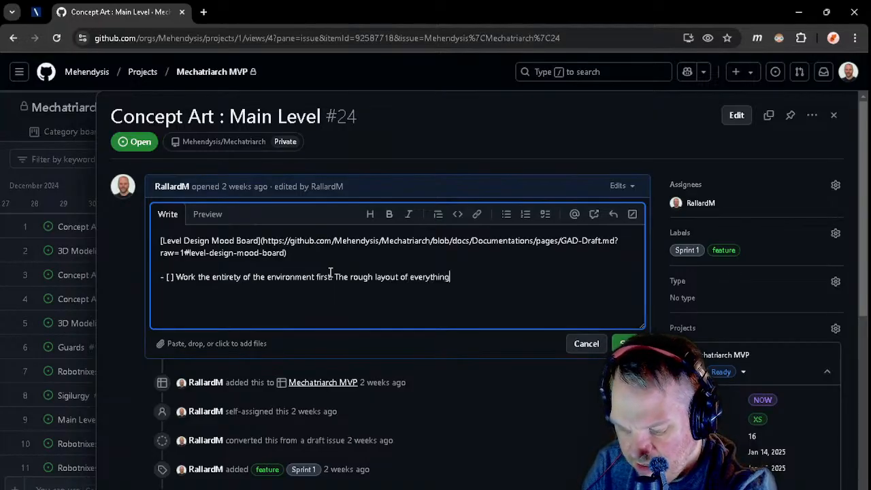
text( needed )
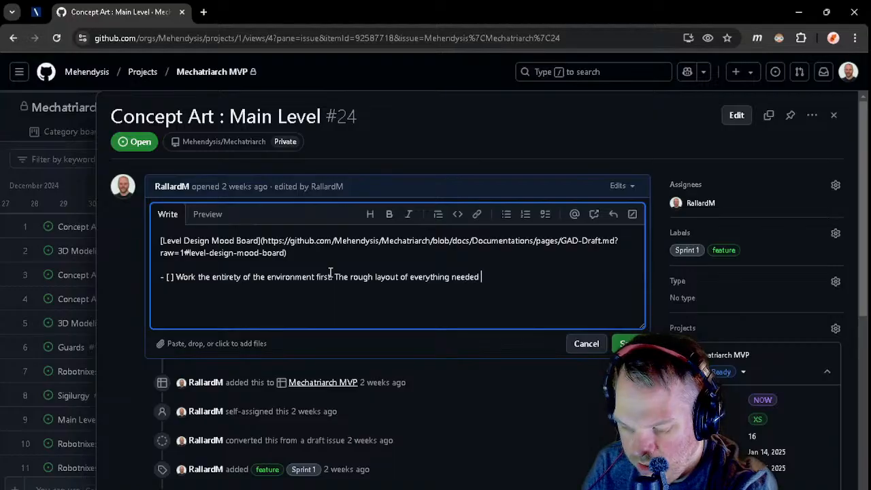
text(so far.)
- Add the second task "Once the whole fundation is made, start detailing from the end of the level to the begining"
key(Return)
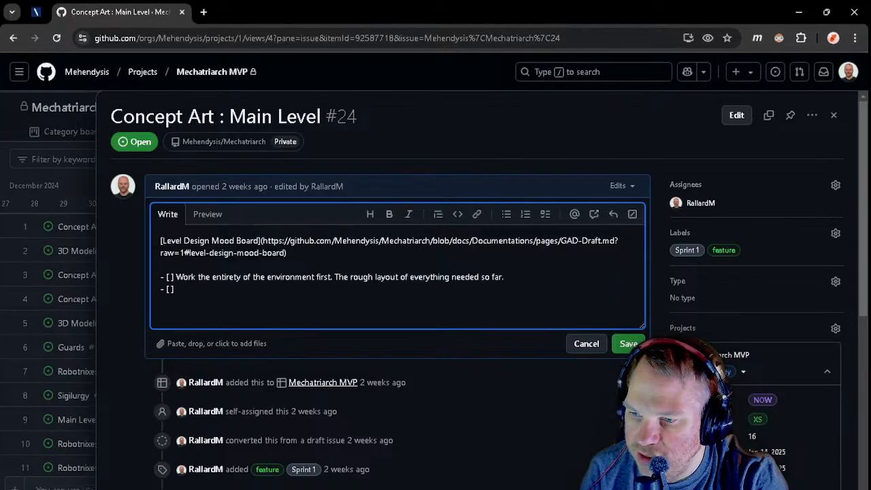
key(alt+Tab)
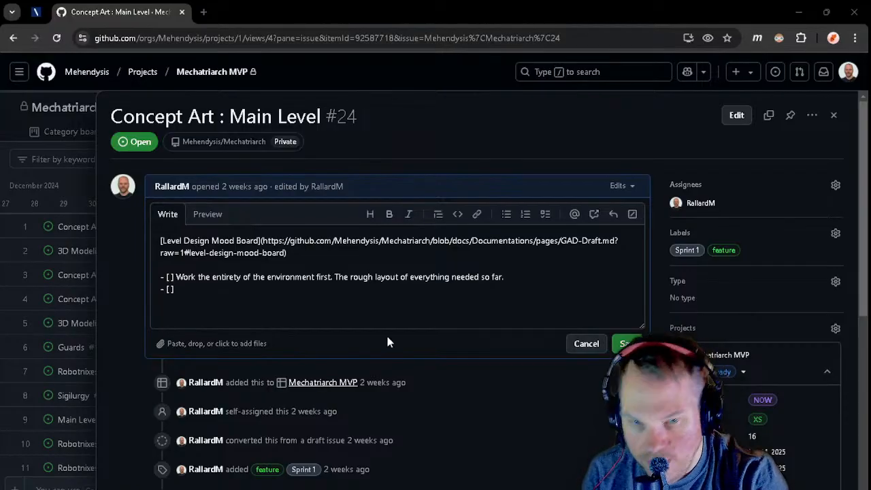
click(289, 295)
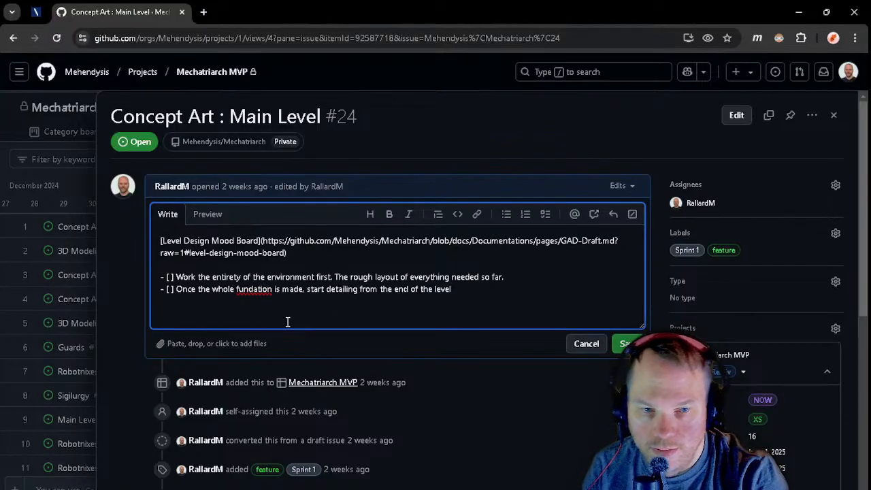
text(to the )
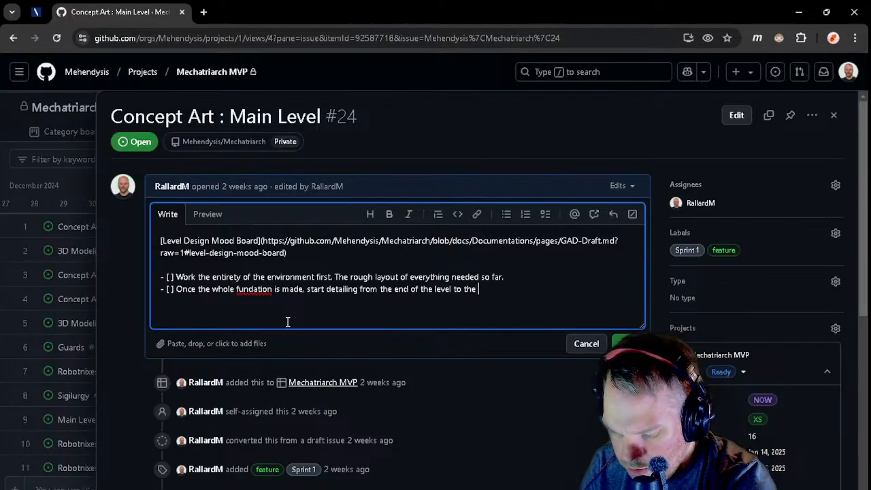
text(begining)
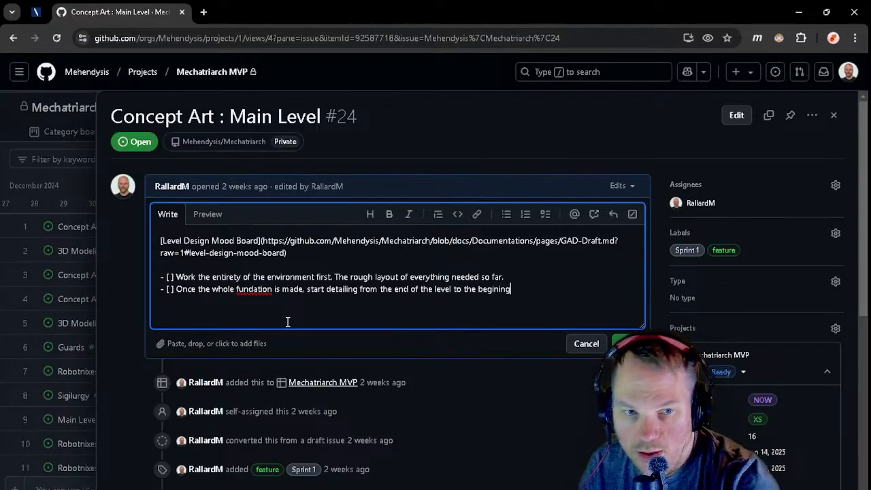
- Correct the second task's spelling to "foundation" and "beginning", and end it with a period followed by an empty third task item
right_click(257, 288)
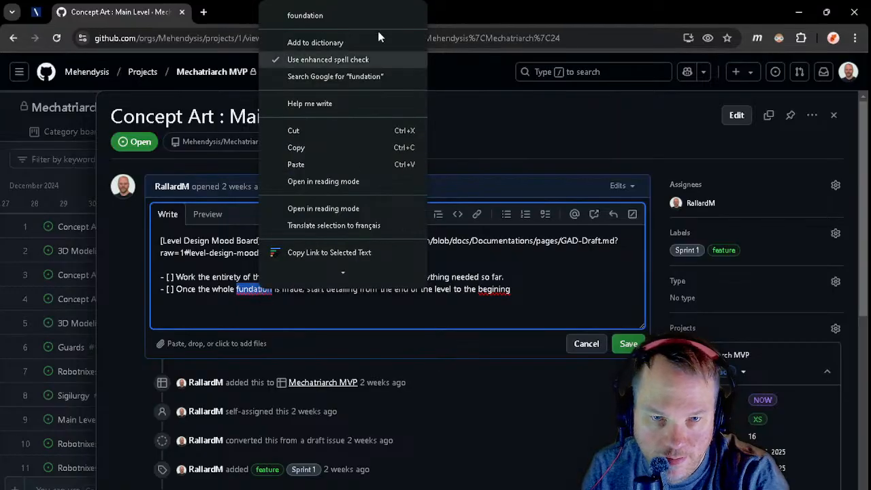
click(326, 15)
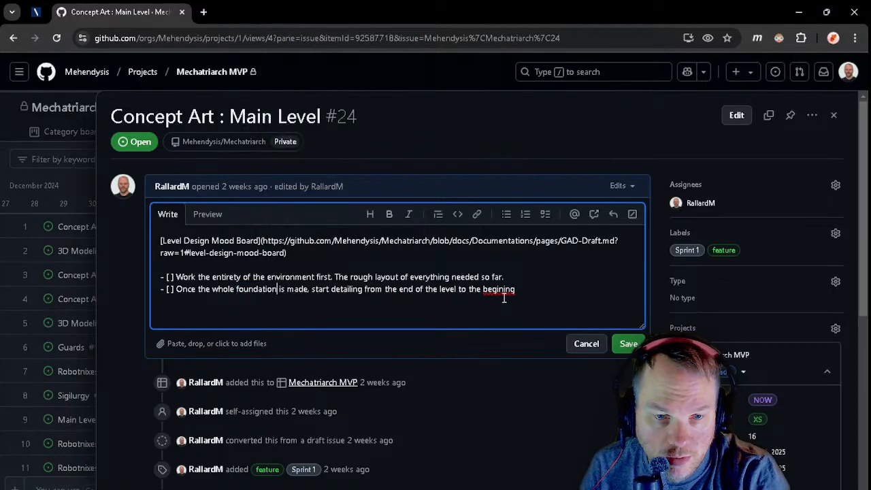
right_click(502, 291)
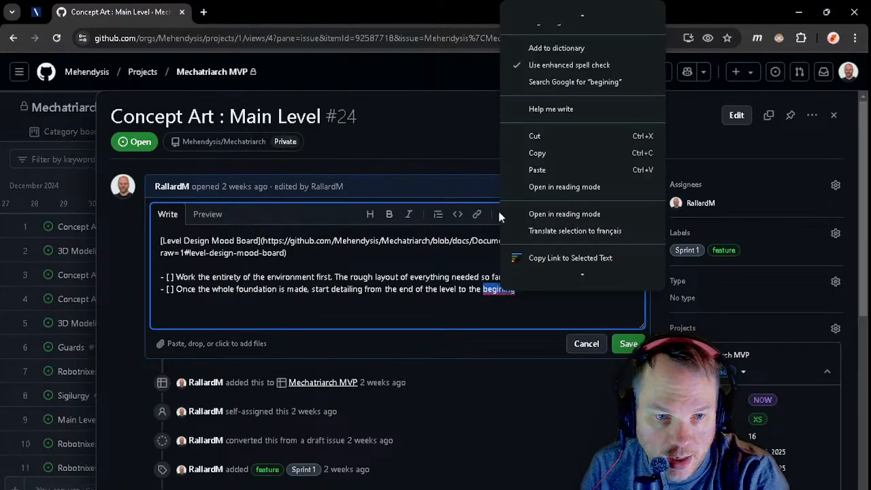
click(558, 20)
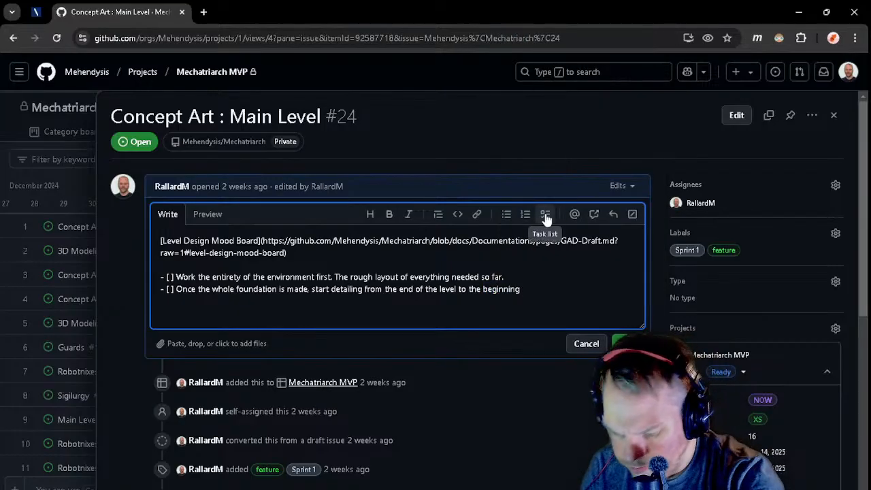
text(.)
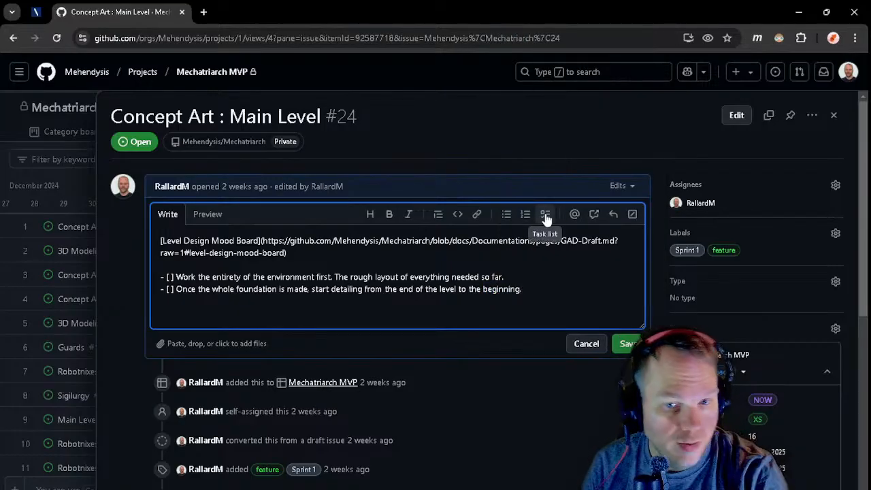
key(Return)
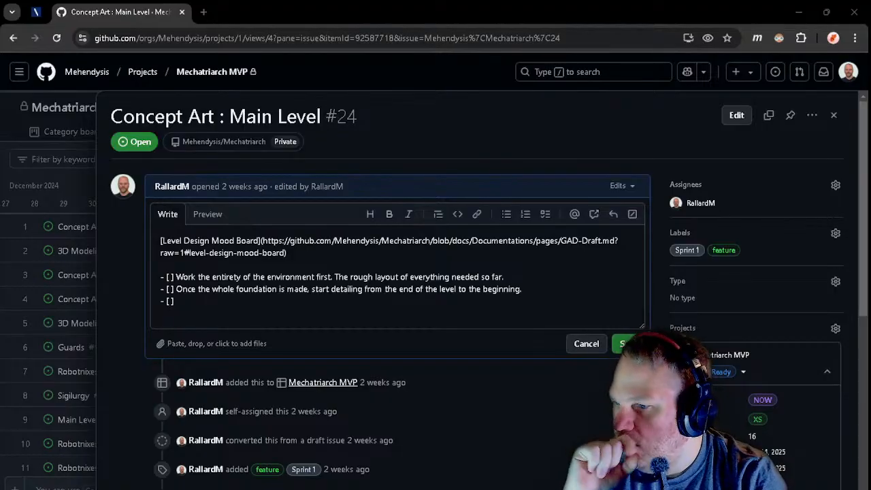
- Add the line "Layout Sketch in draw.io" above the task list, with a blank line between it and the mood board link
click(204, 264)
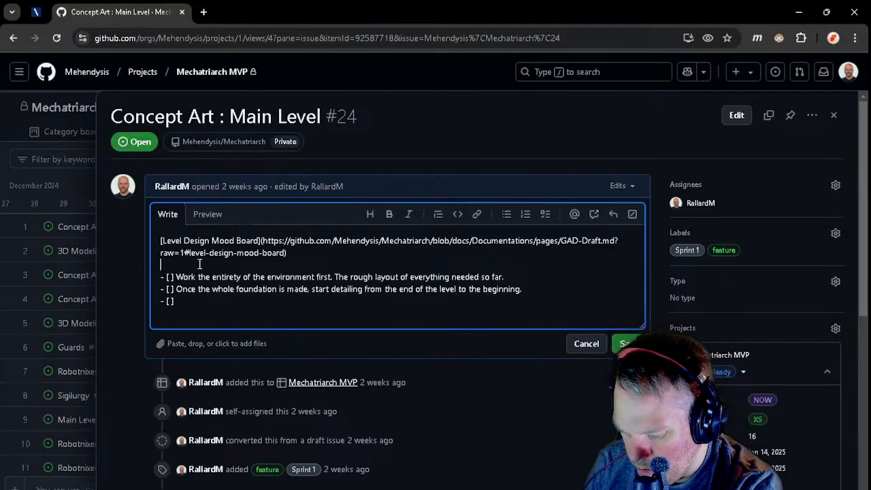
text(L)
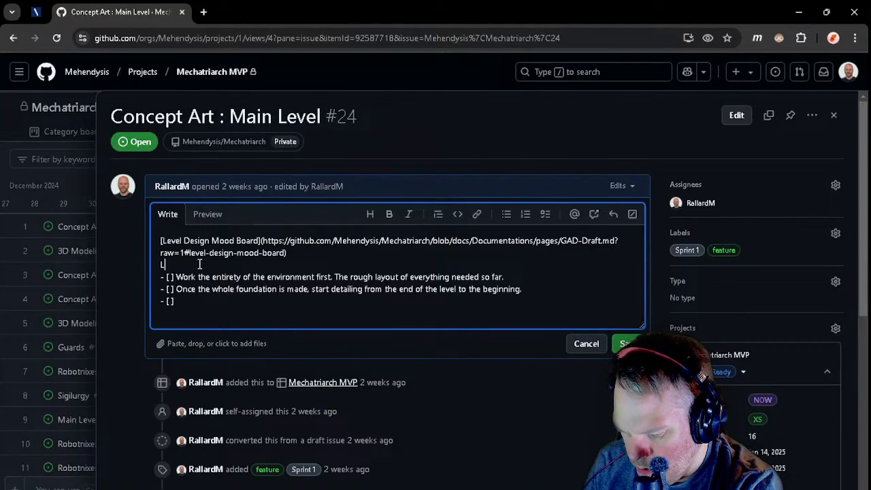
text(ayout )
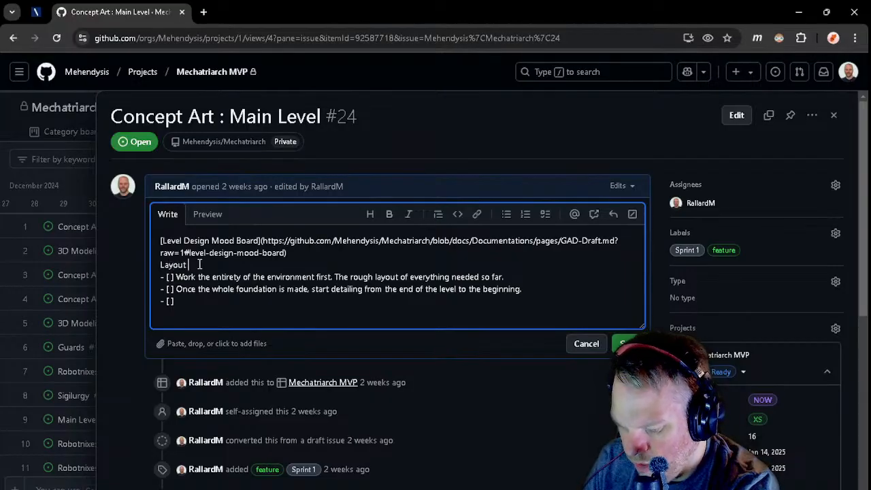
text(Sketch)
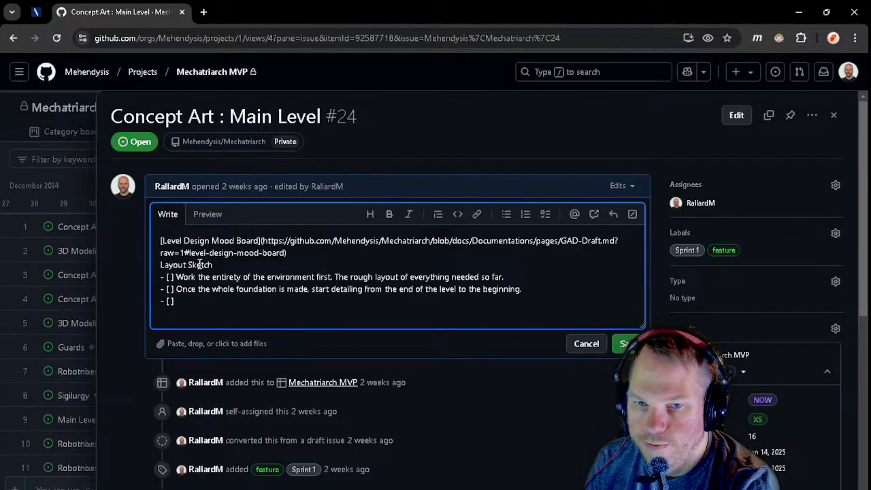
text( in )
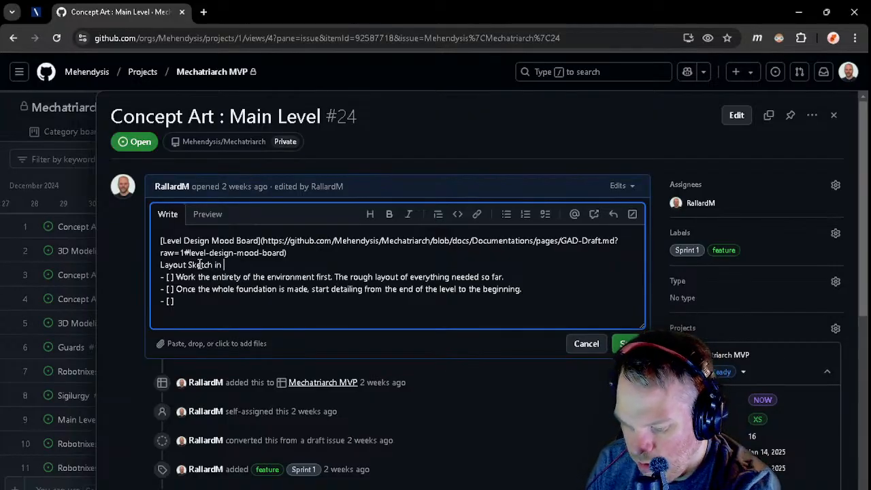
text(draw.)
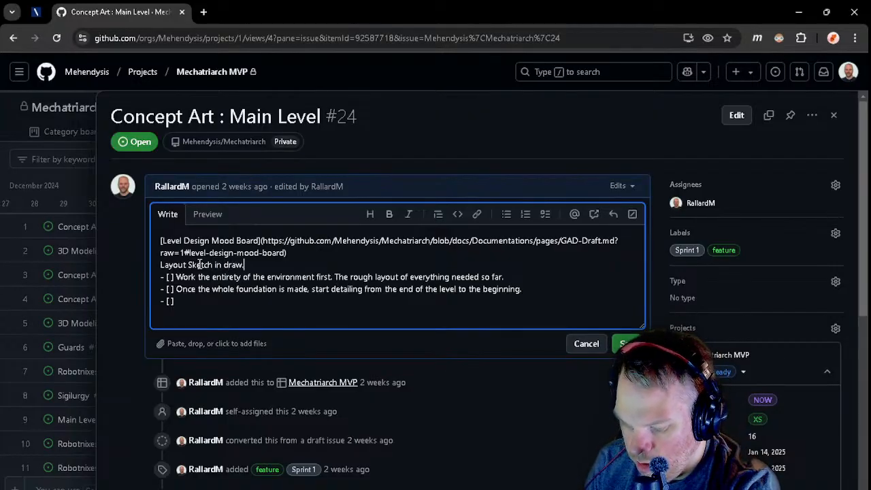
text(io)
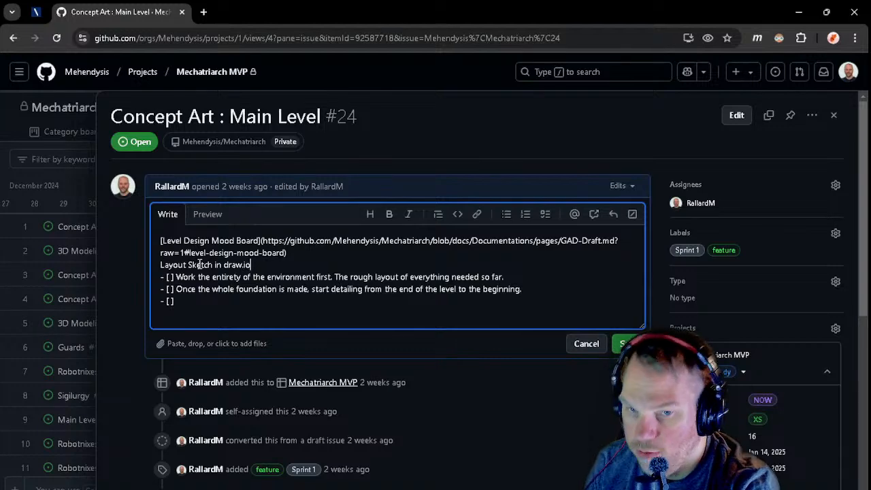
key(ctrl+s)
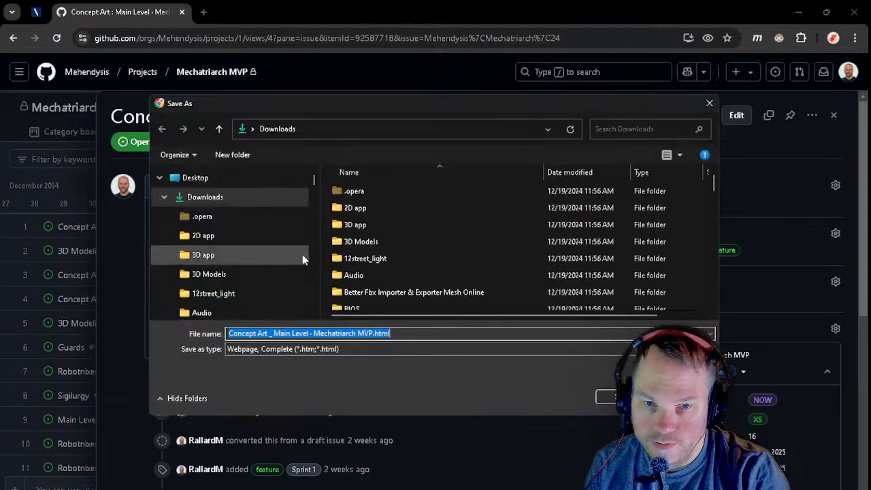
key(Escape)
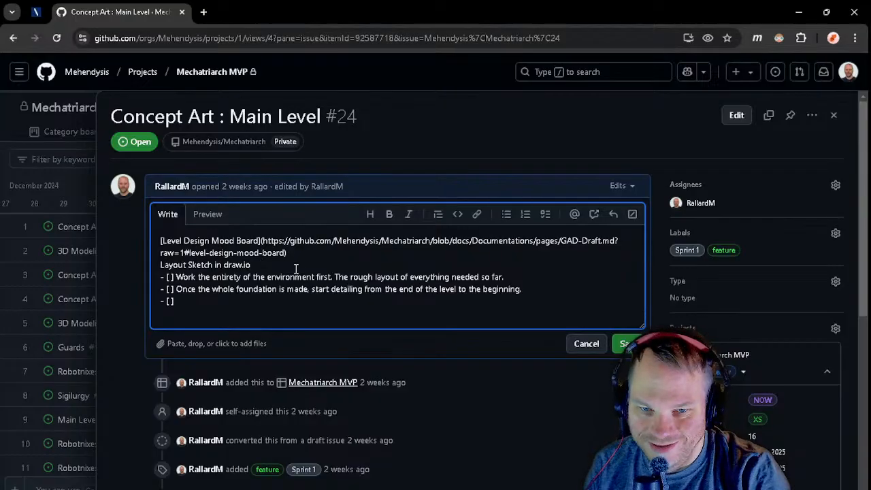
click(311, 248)
key(Return)
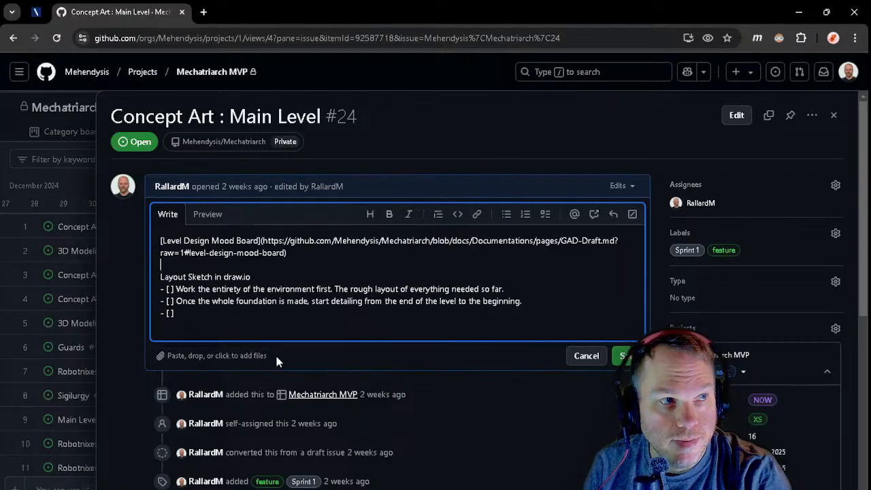
- Fill in the empty third task item with "Keep the flow from left to right."
click(192, 312)
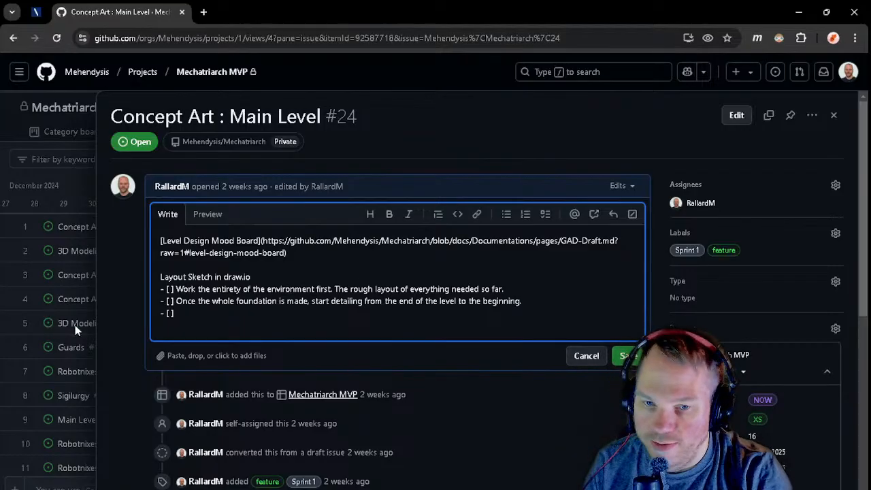
text(K)
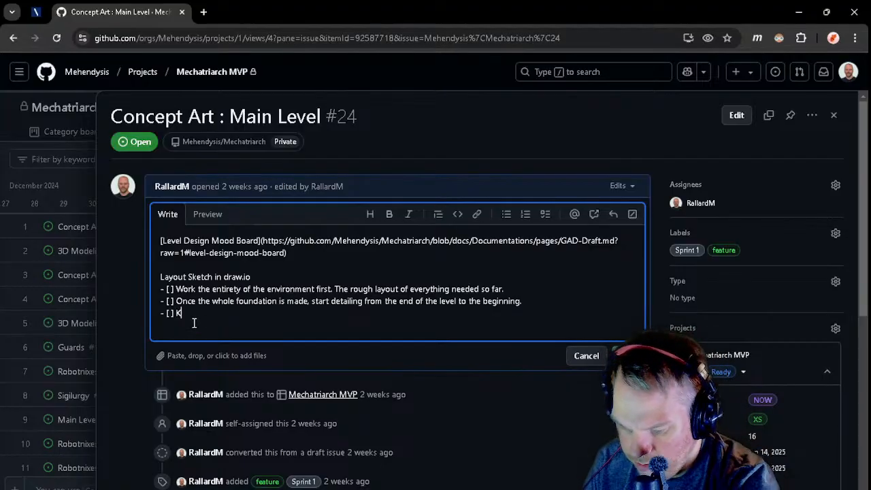
text(eep the )
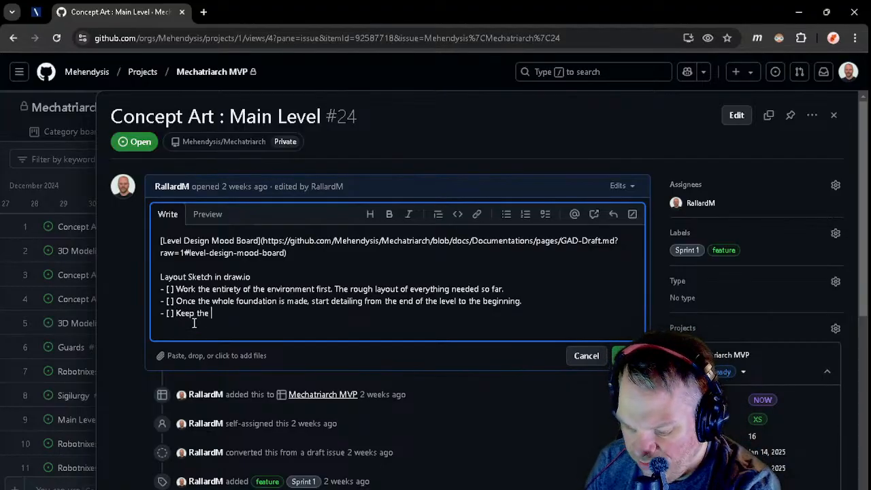
text(flow )
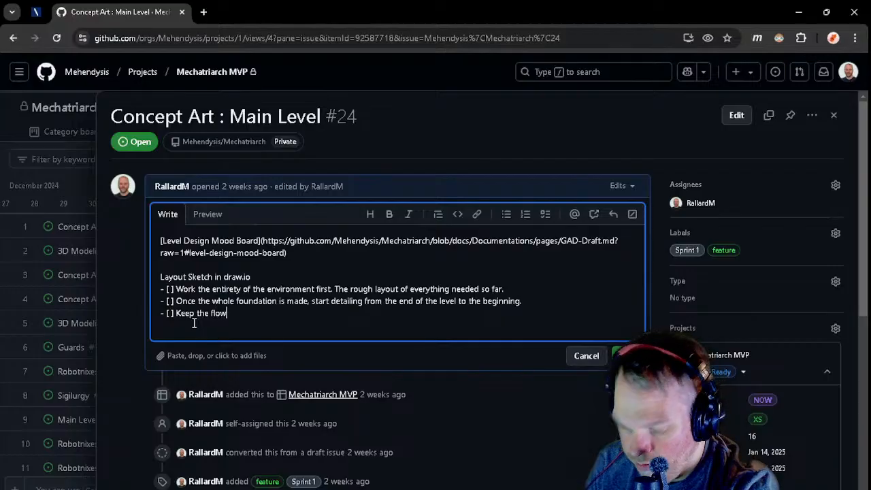
text(from left )
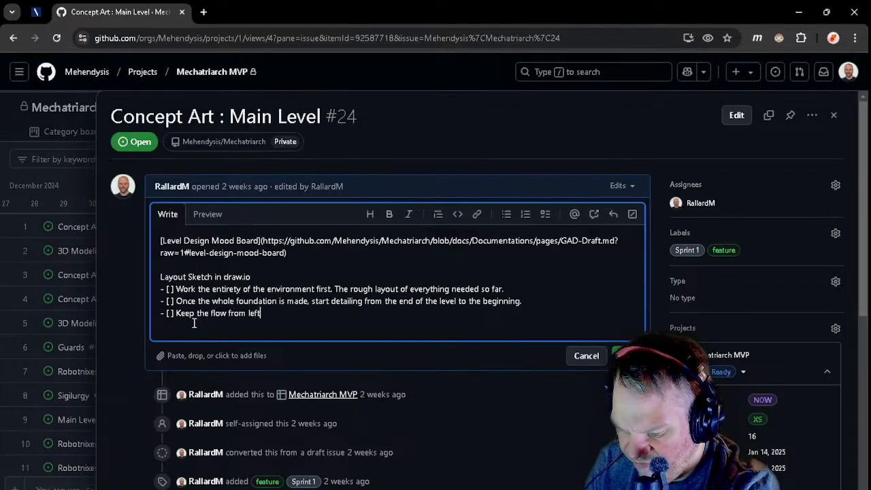
text(to right)
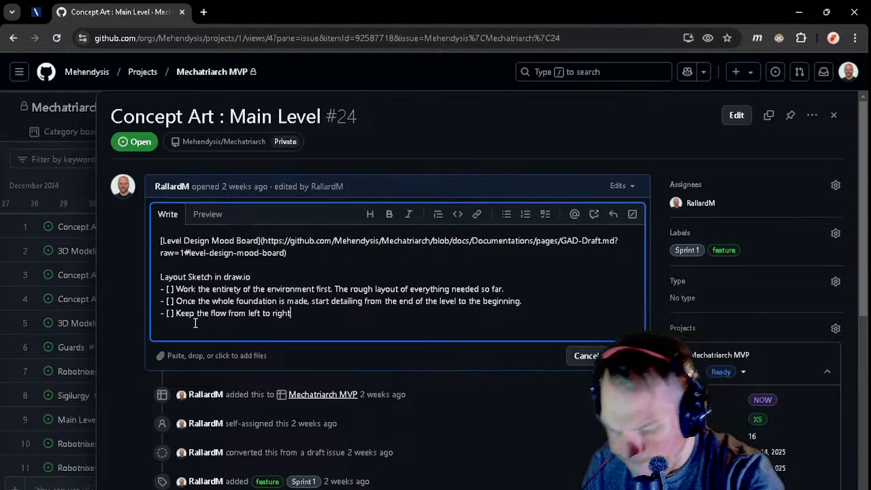
text(.)
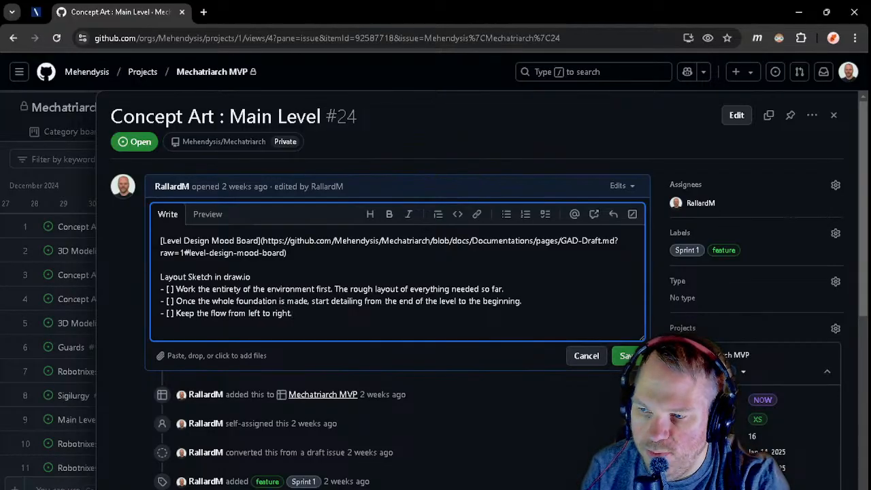
- Add a fourth task "No pointless deadends." and replace its flagged last word with the spelling suggestion "deadens"
key(alt+Tab)
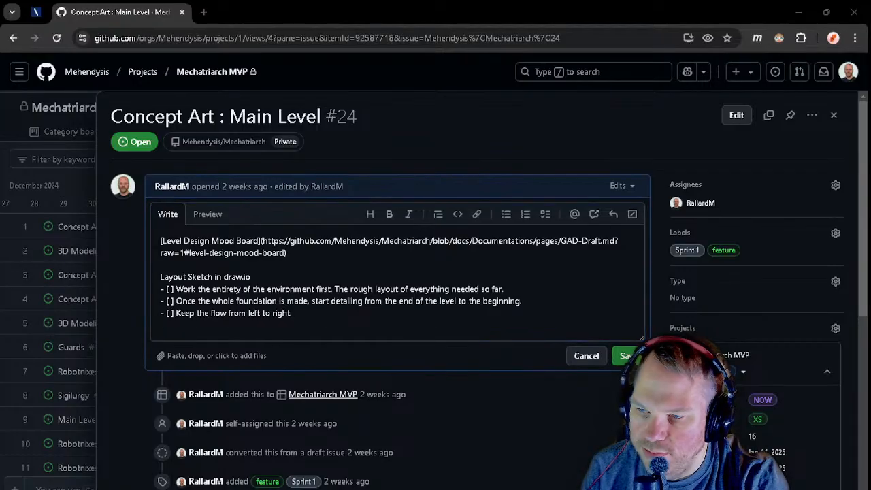
click(315, 315)
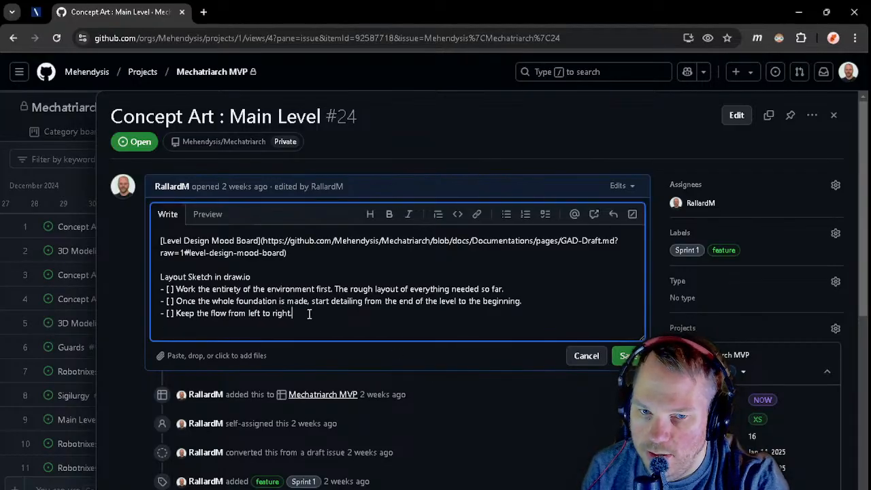
key(Return)
text(No pointless deadends.)
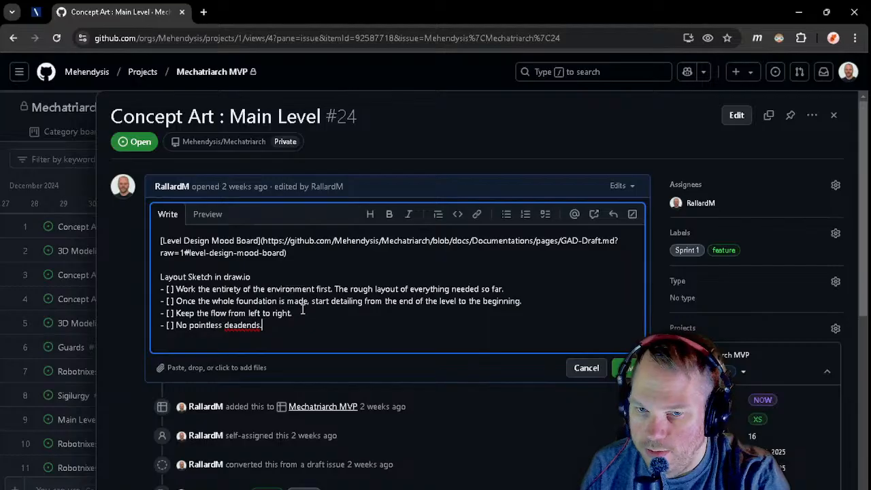
right_click(242, 325)
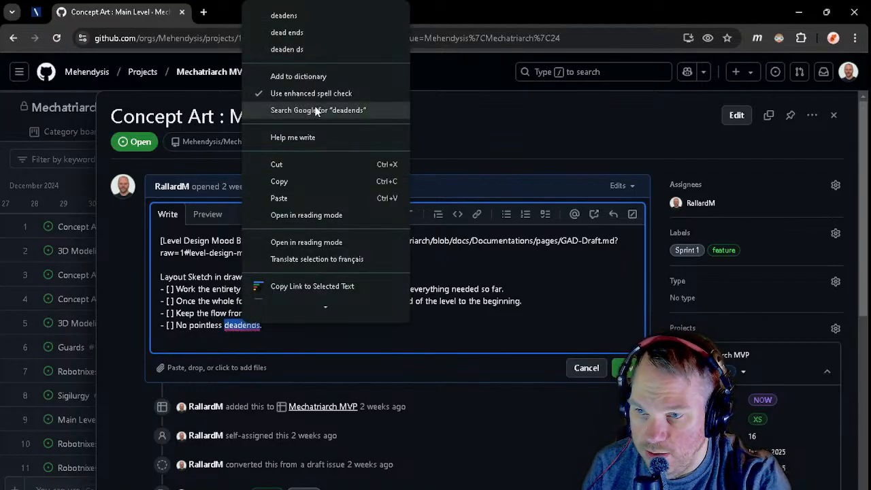
click(293, 16)
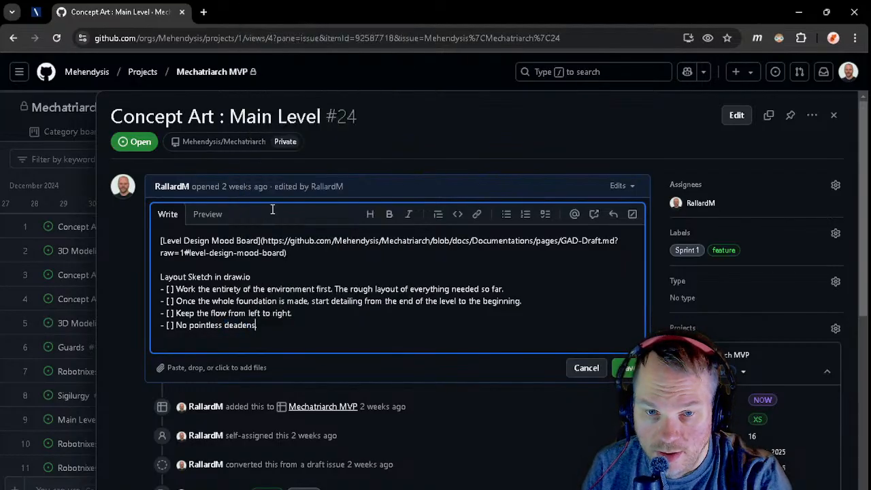
- Look up the word "deadens" from the fourth task on Google in a new tab, and return to the issue description
double_click(241, 325)
key(ctrl+c)
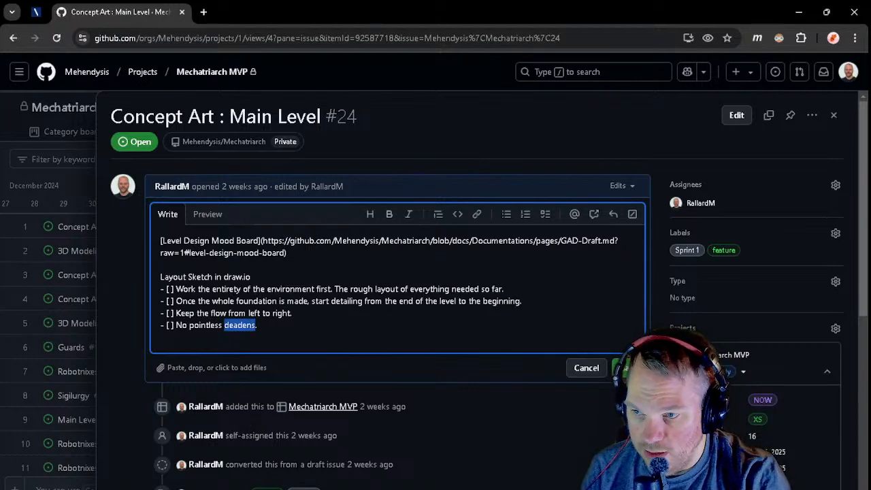
key(alt+Tab)
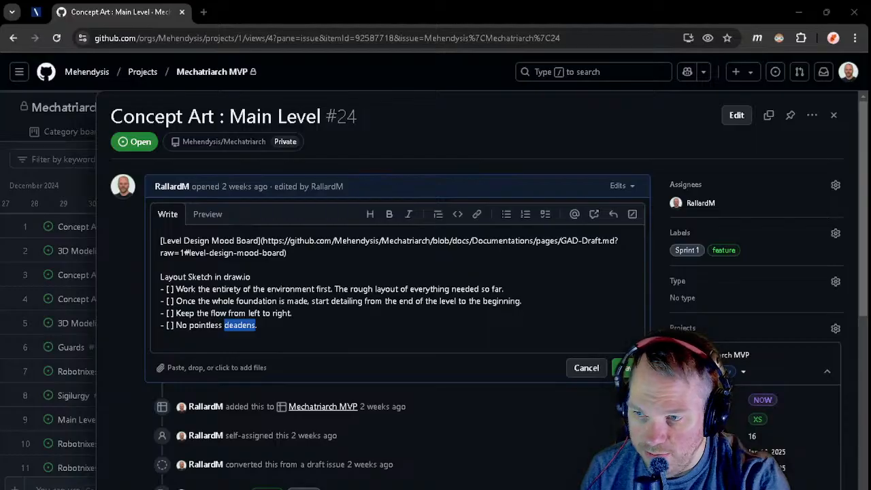
click(202, 14)
key(ctrl+v)
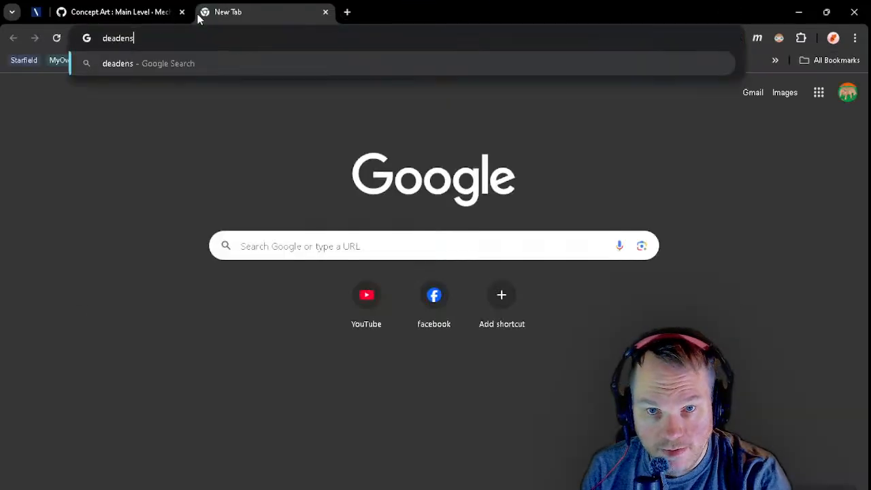
key(Return)
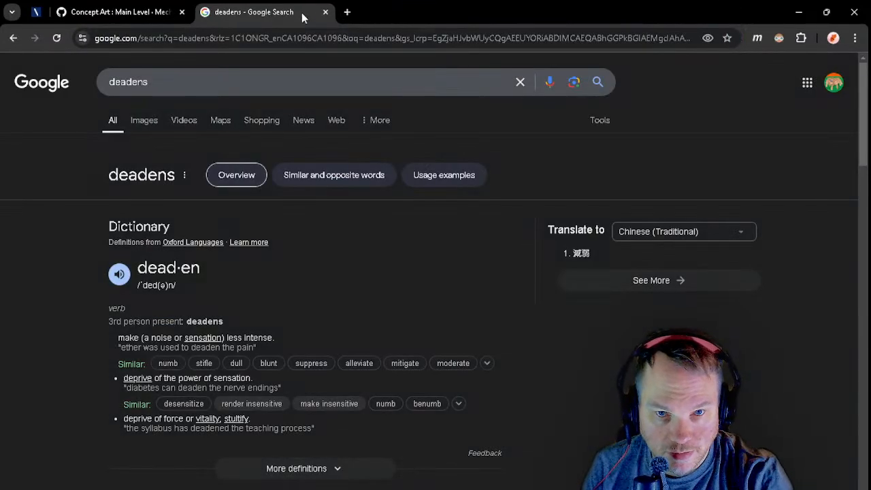
click(325, 12)
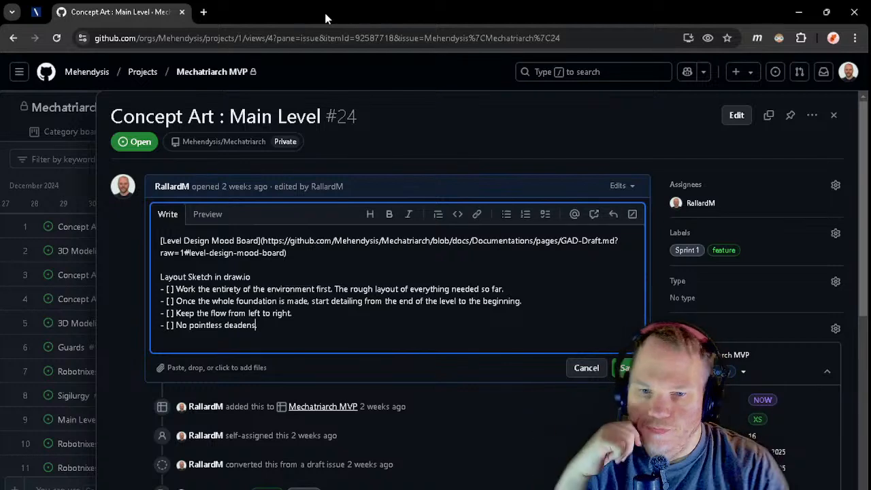
text(.)
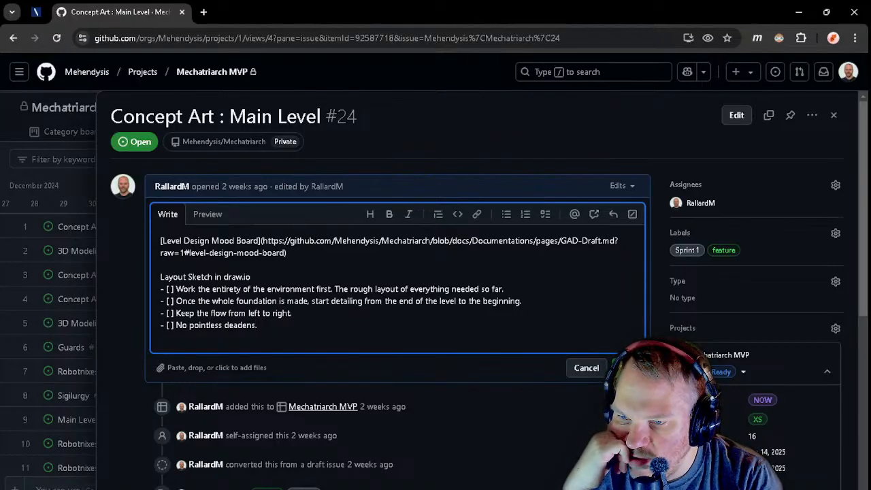
- Add a fifth task "Put shops, inventory, house, bank and mutual repetitive interraction close togheter."
key(alt+Tab)
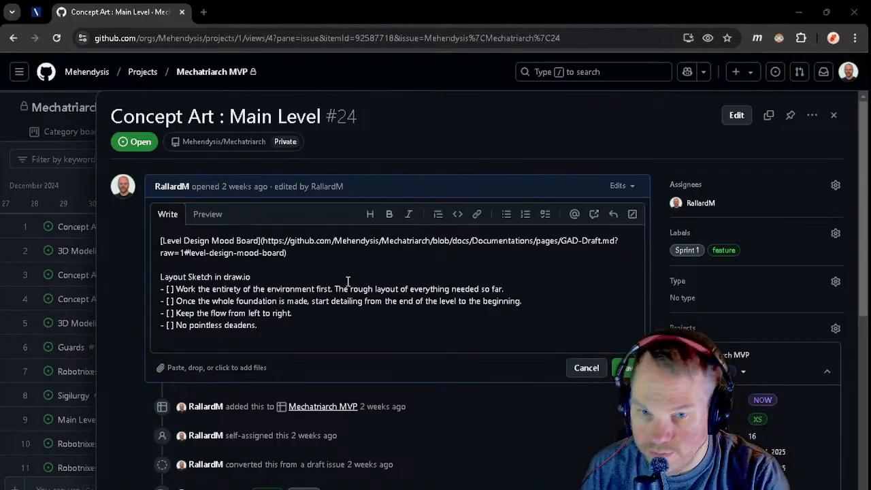
click(285, 328)
key(Return)
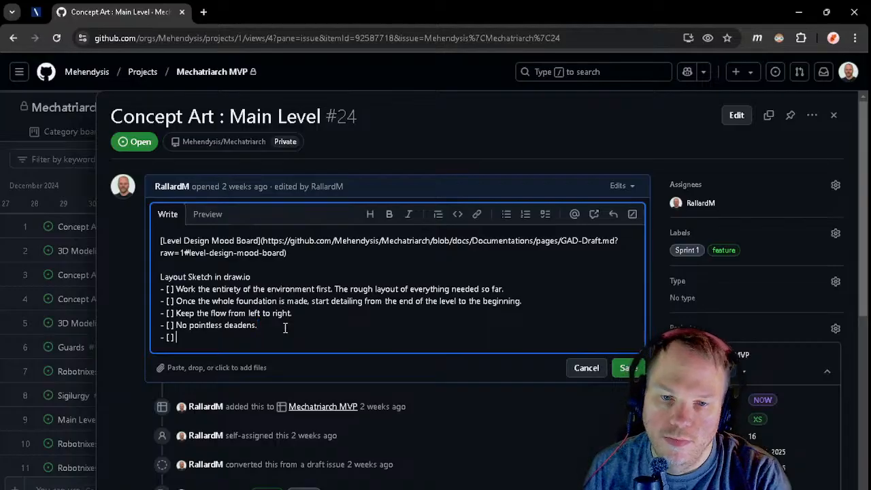
text(Put shops, inventory, house, bank and mutual repetitive interraction close toghether.)
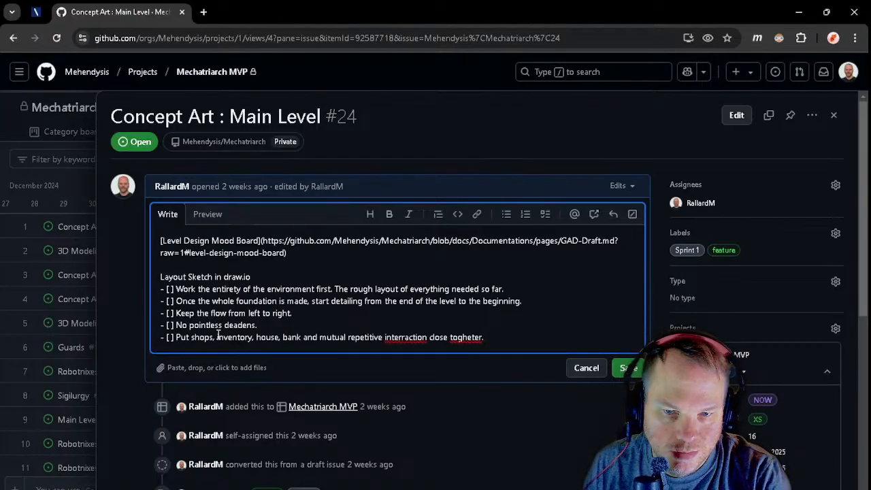
- Replace "shops, inventory, house, bank and mutual" in the fifth task with "sections with"
drag(193, 338, 347, 339)
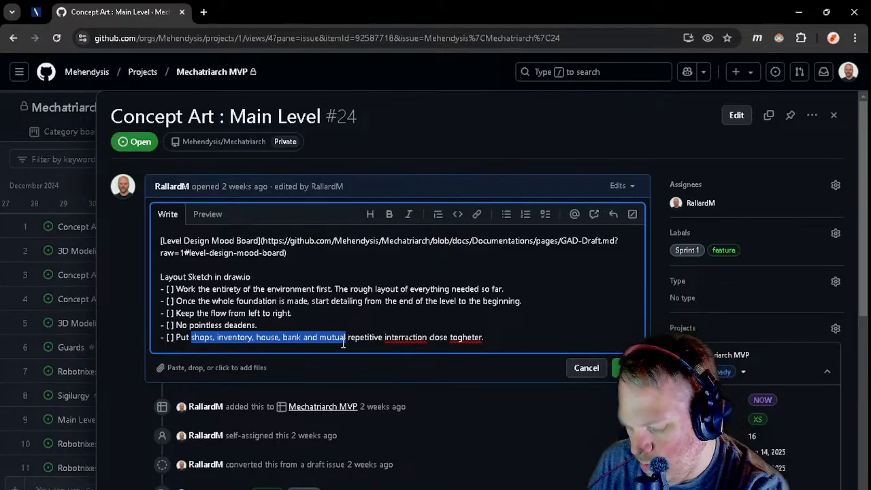
text(sections)
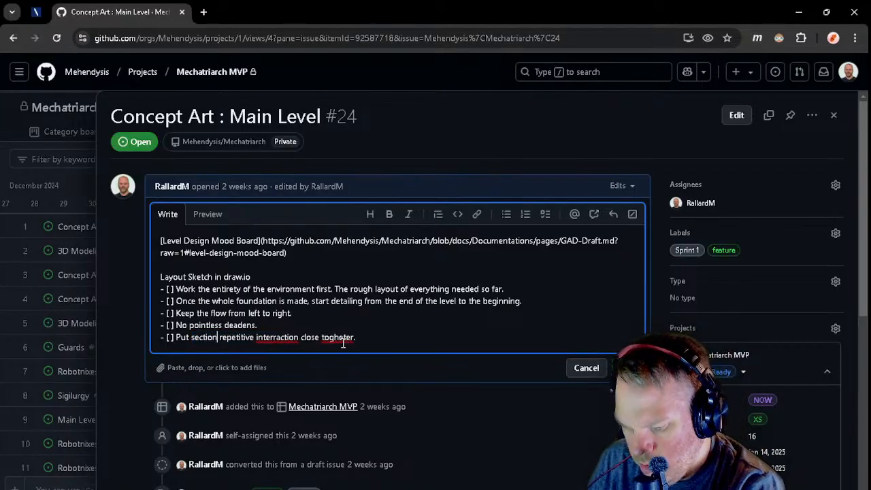
text( w)
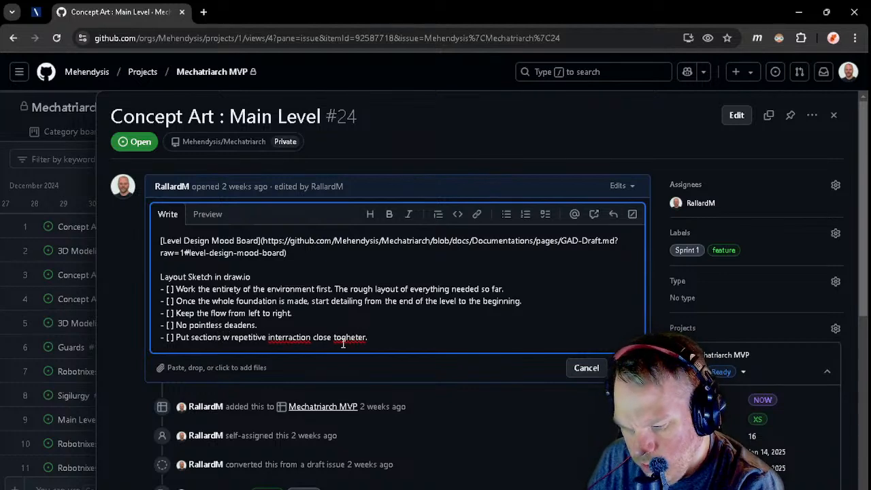
text(it)
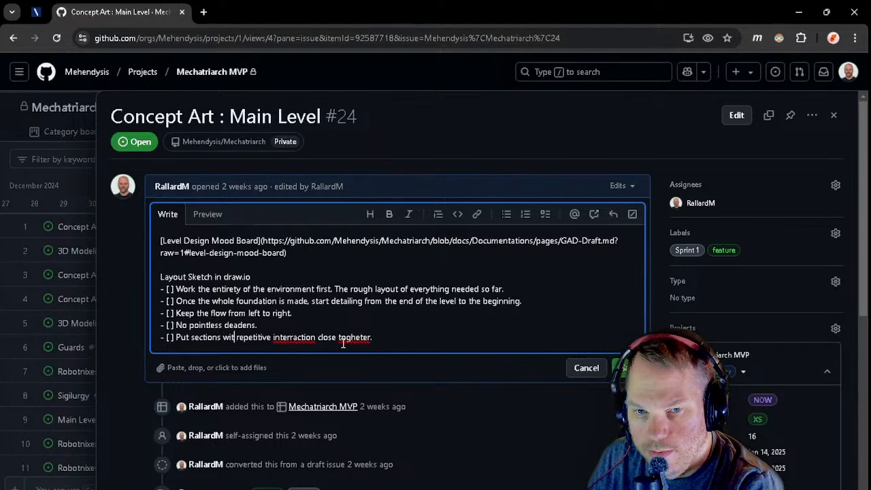
text(h)
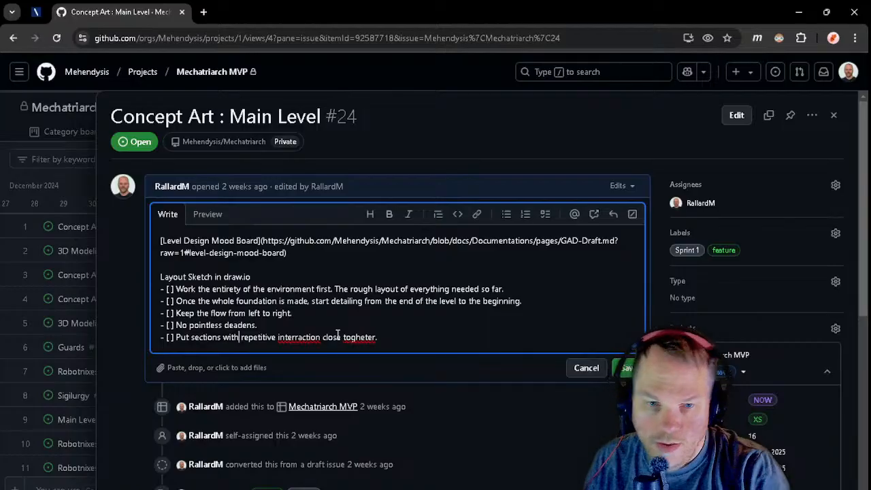
- Correct the fifth task's flagged words to "interaction" and "together" using the spelling suggestions, and save the issue description
right_click(310, 337)
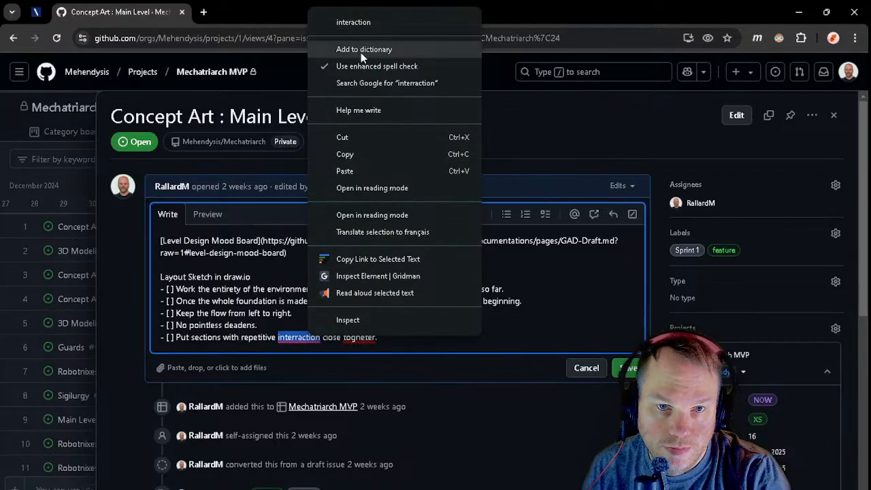
click(392, 21)
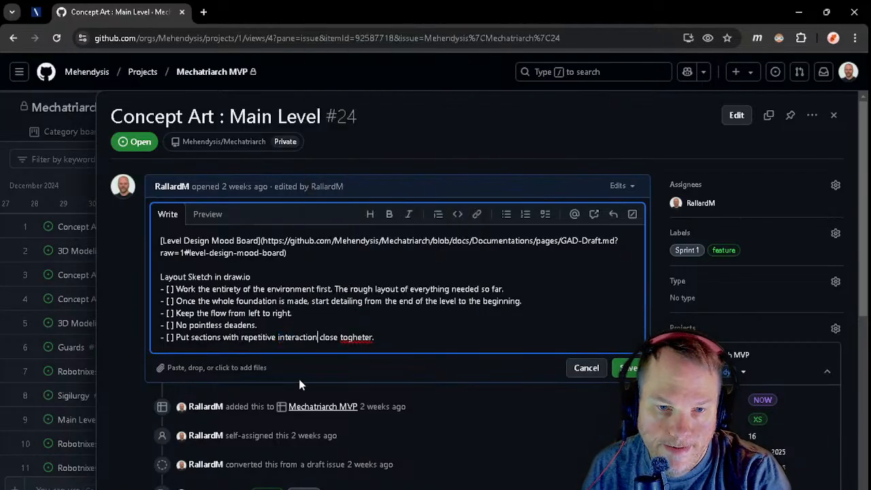
right_click(354, 340)
click(405, 15)
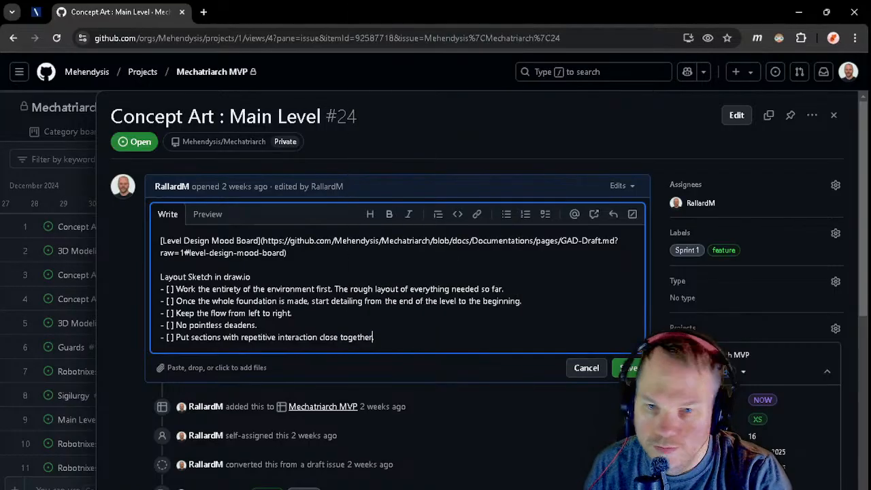
click(625, 368)
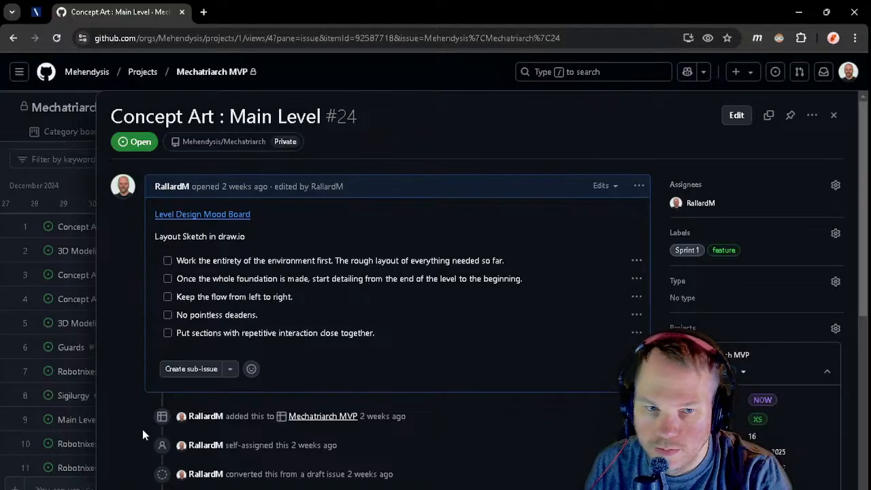
- Reopen the issue description for editing and add a sixth task "Keep it simple, your level is 5 times more complicated to the player than to you."
click(639, 185)
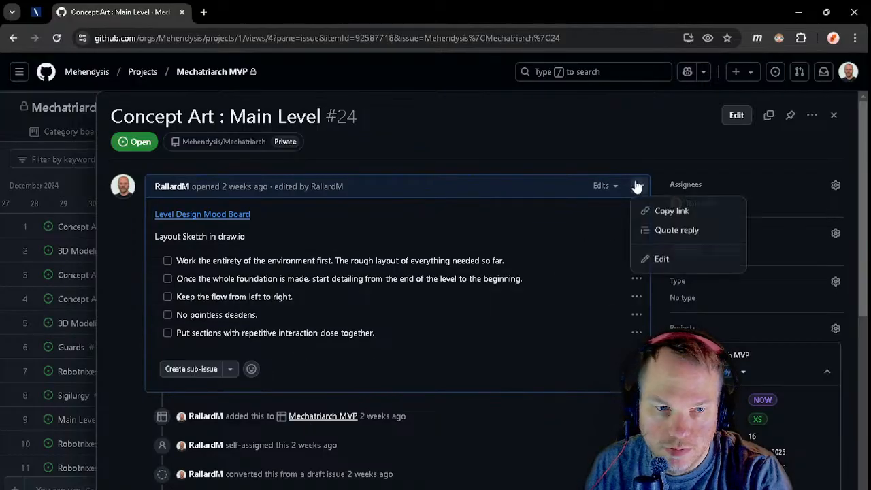
click(659, 259)
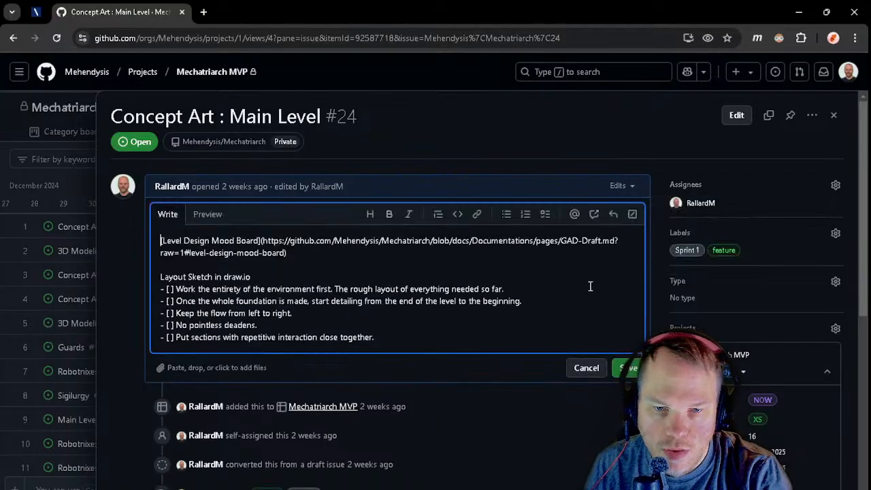
click(483, 335)
key(Return)
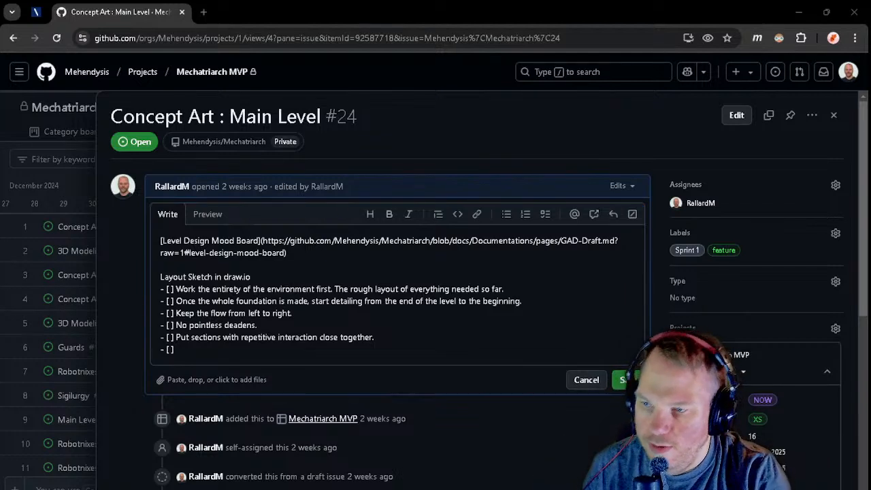
click(288, 350)
text(Keep it simple, your level is 5 times more complicated to the player than to you.)
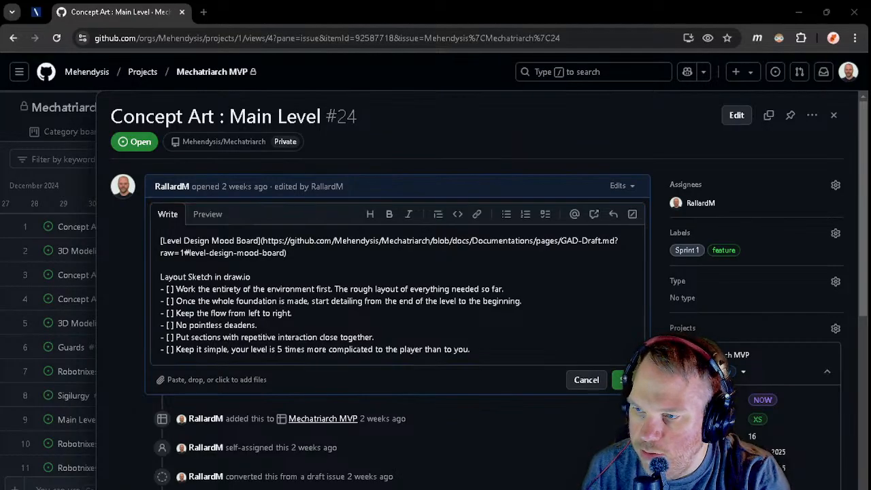
- Add a seventh task "No intentional confusion." to the layout sketch list
click(479, 348)
key(Return)
text(No intentional confusion)
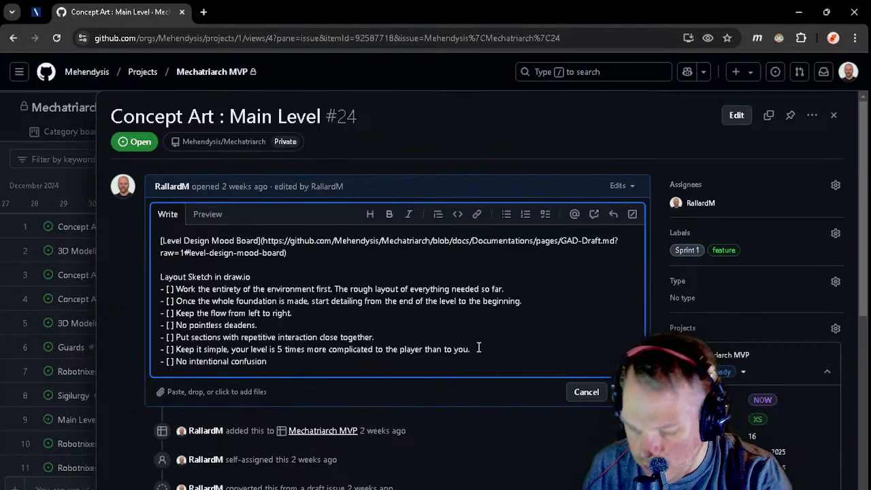
text(.)
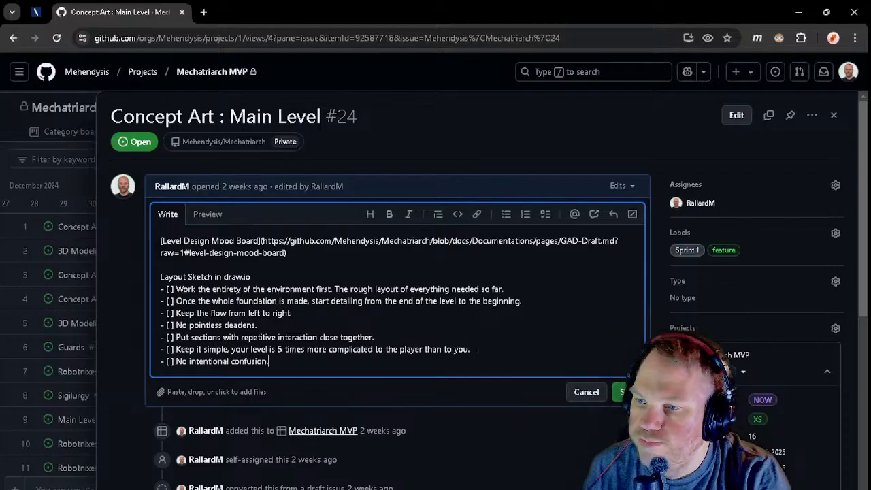
- Add an eighth task "No unfair level design." to the layout sketch list
key(alt+Tab)
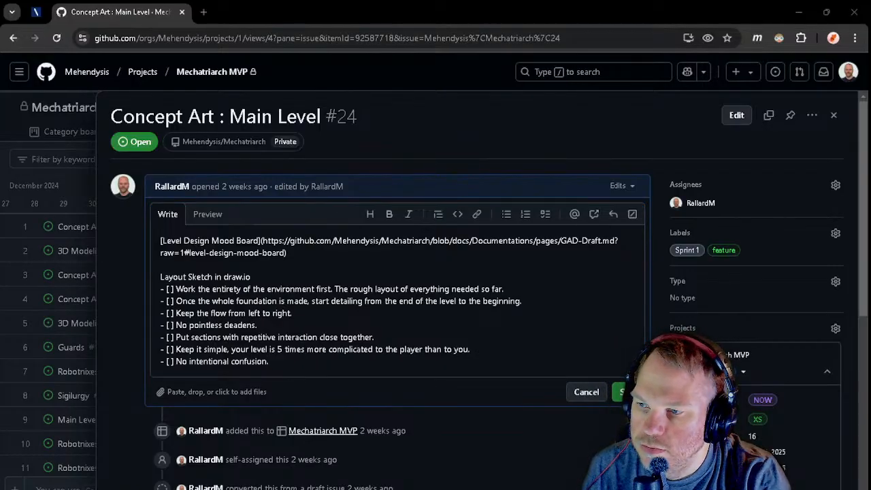
click(311, 365)
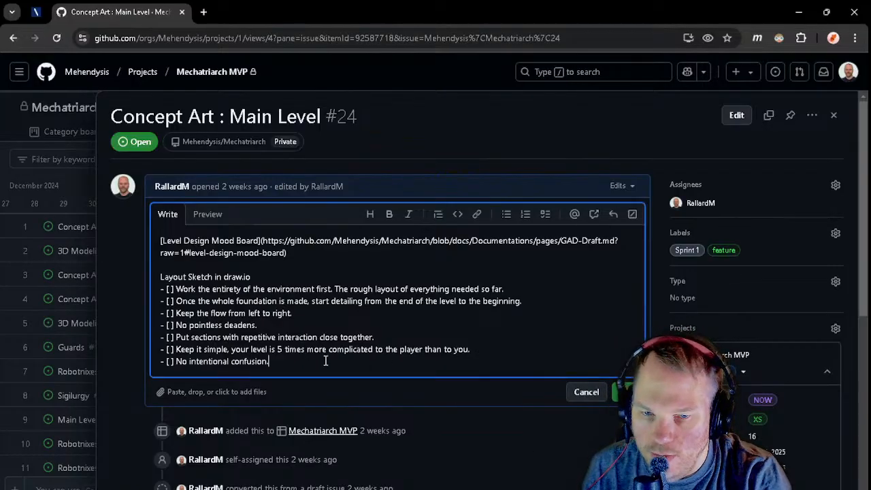
key(Return)
text(No unfair level design.)
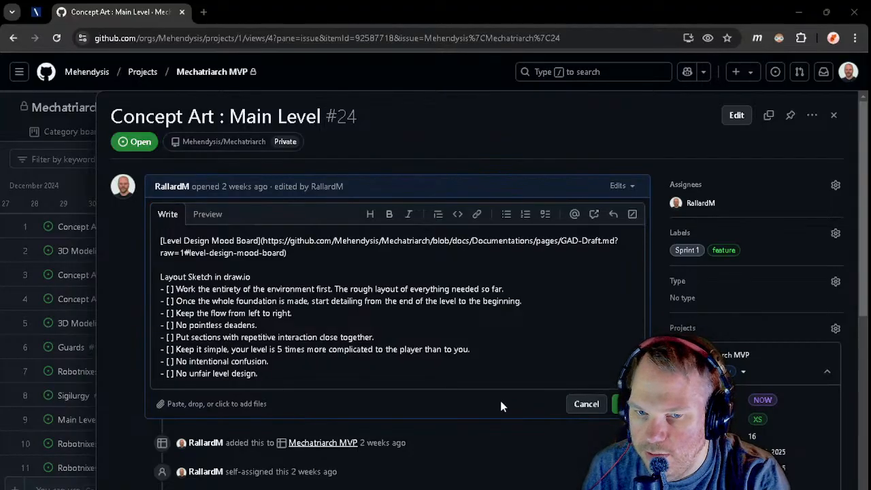
- Add a ninth task "No leap of faith." to the layout sketch list
click(353, 374)
key(Return)
text(No leap of faith)
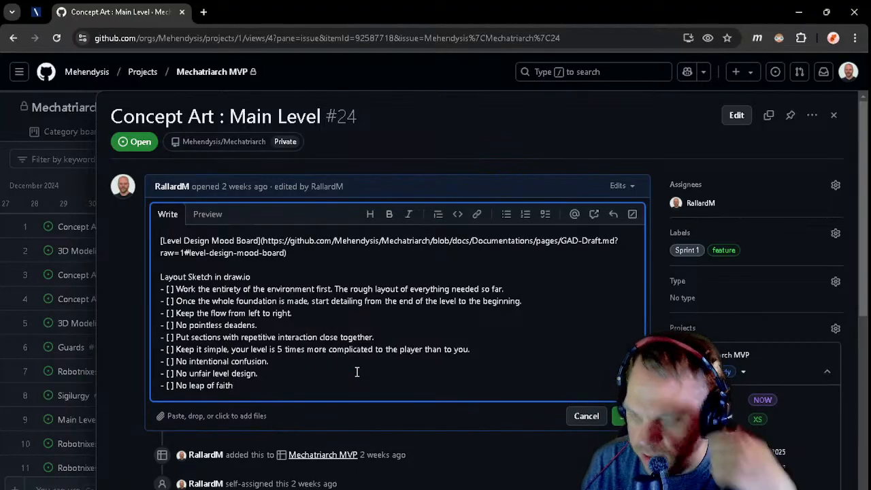
text(.)
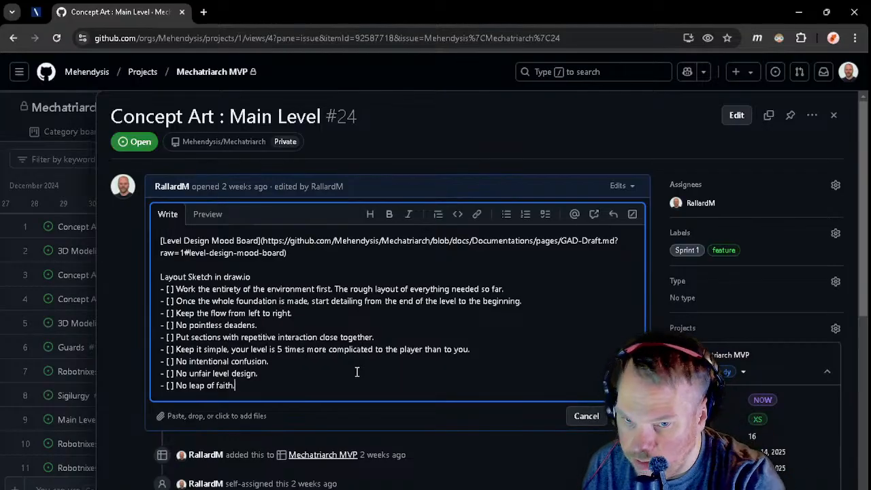
- Add a tenth task "Indicate what is what, a pit fall to death should look very ominous." and correct its misspelled words with spelling suggestions
key(Return)
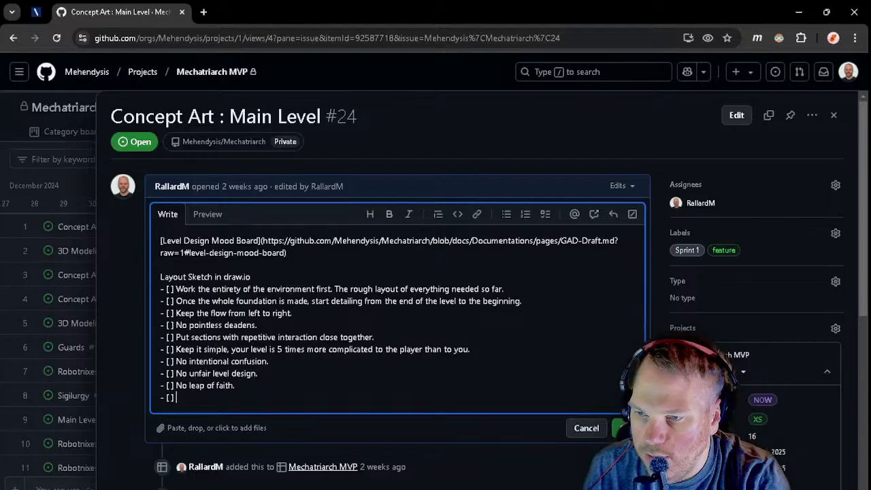
key(alt+Tab)
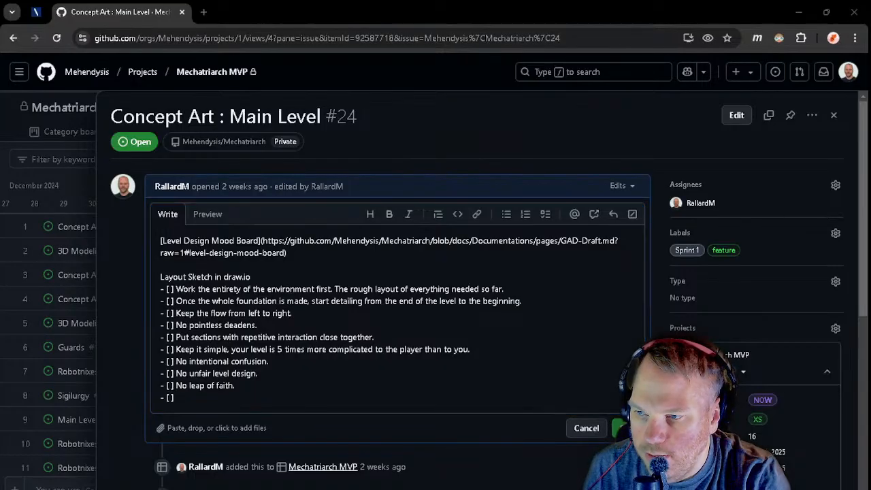
click(292, 397)
text(Indiquate what is what, a pitfall to death should look very omnious.)
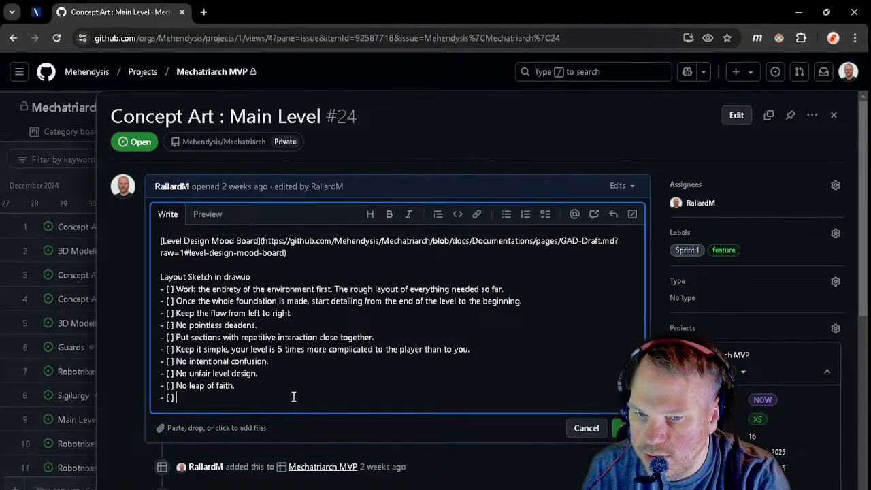
right_click(185, 397)
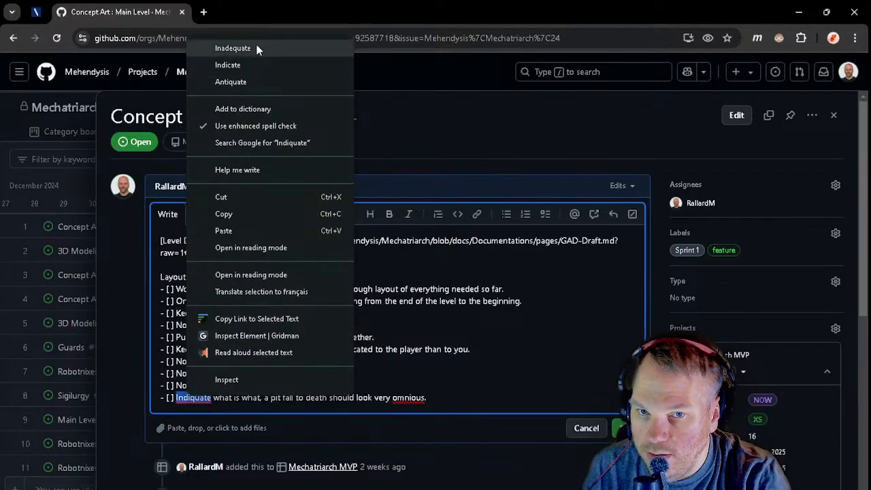
click(253, 65)
right_click(397, 398)
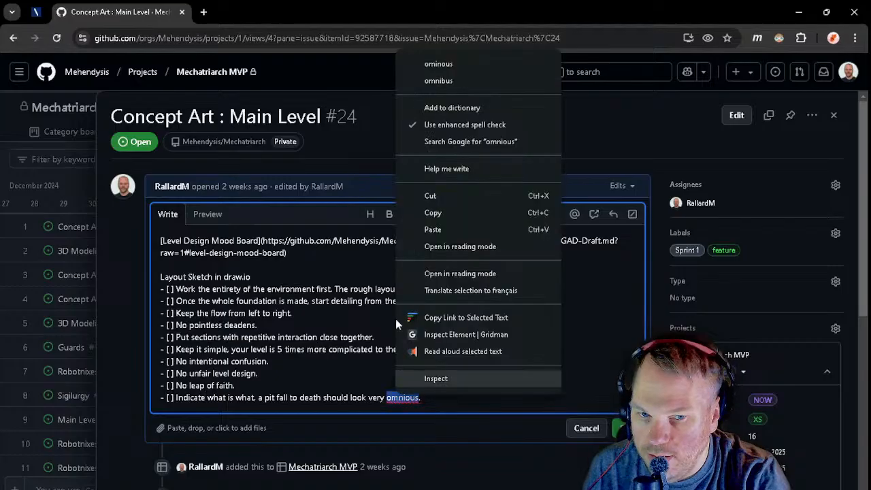
click(442, 65)
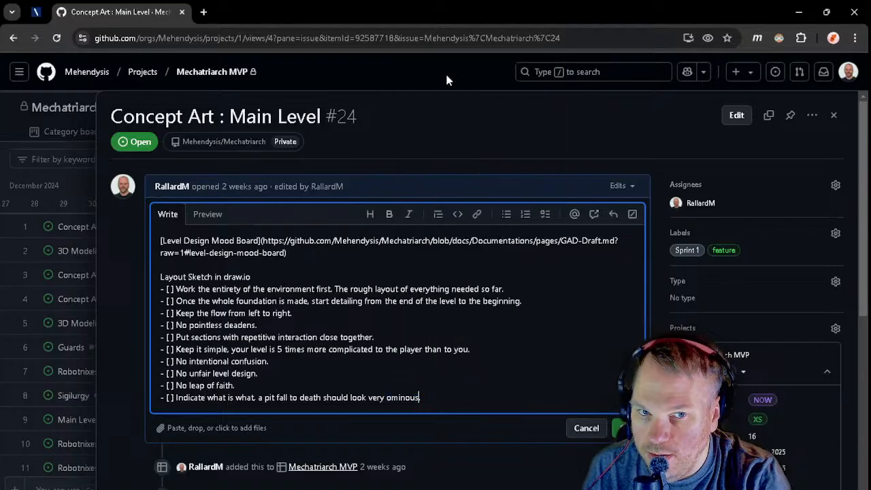
- Look up the word "ominous" from the tenth task on Google in a new tab, and return to the issue description
double_click(197, 399)
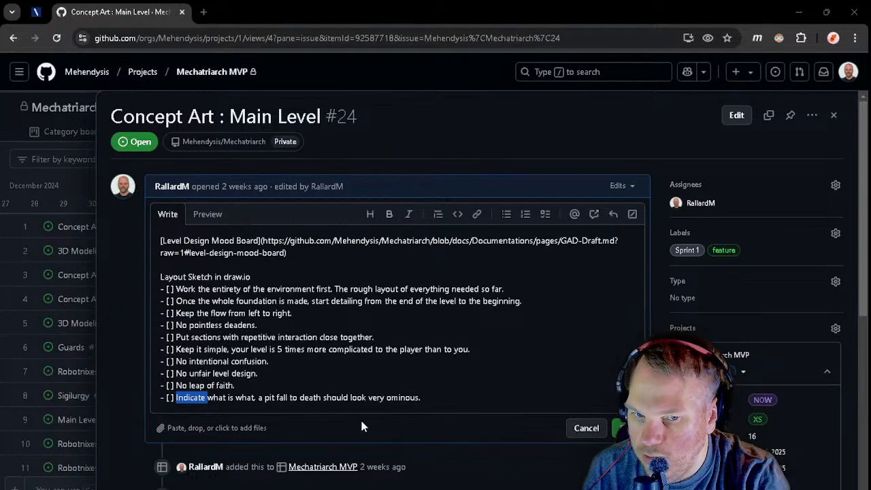
click(421, 397)
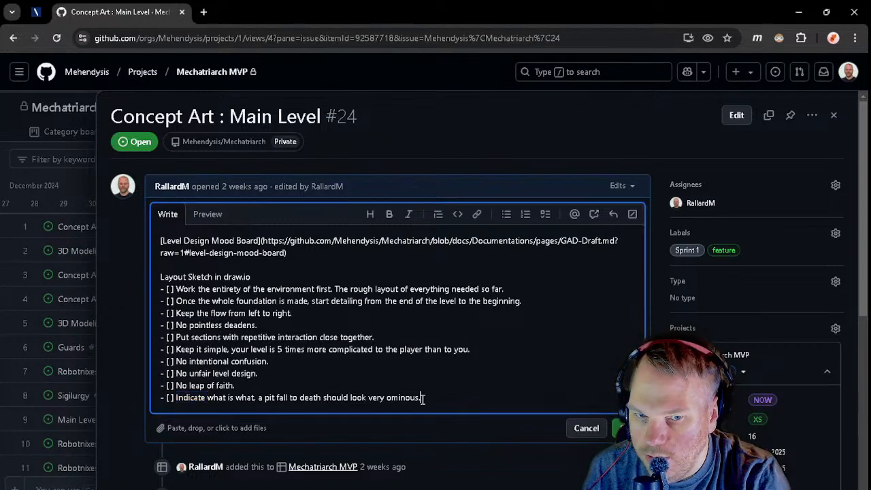
double_click(408, 397)
right_click(408, 398)
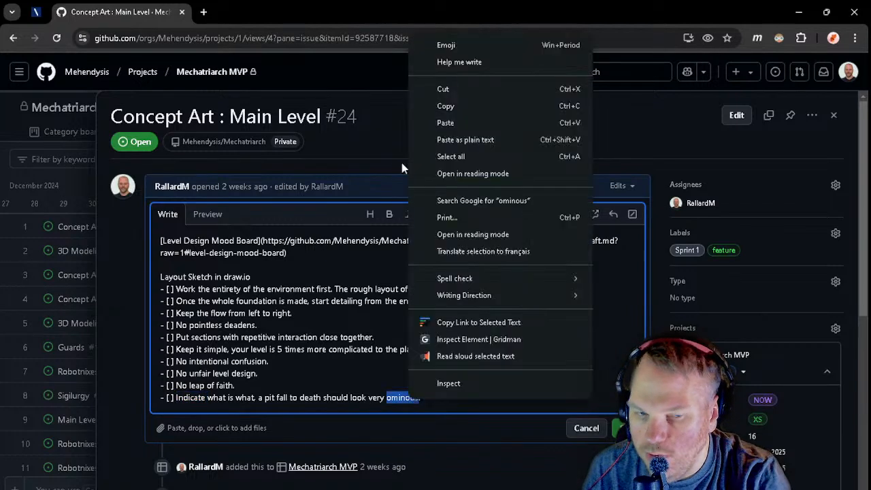
click(471, 198)
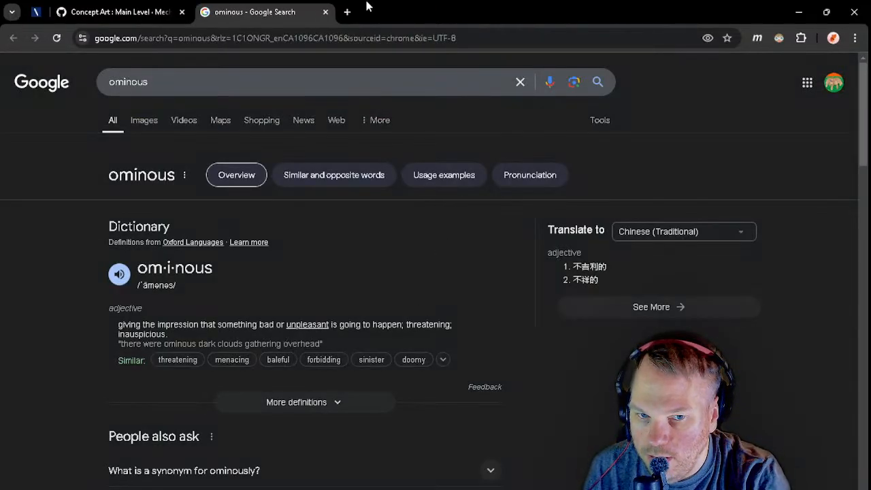
click(326, 12)
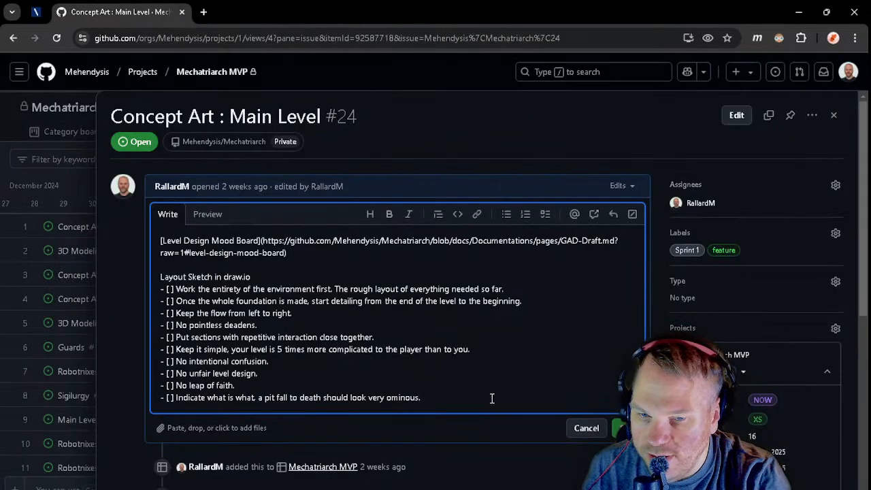
double_click(397, 396)
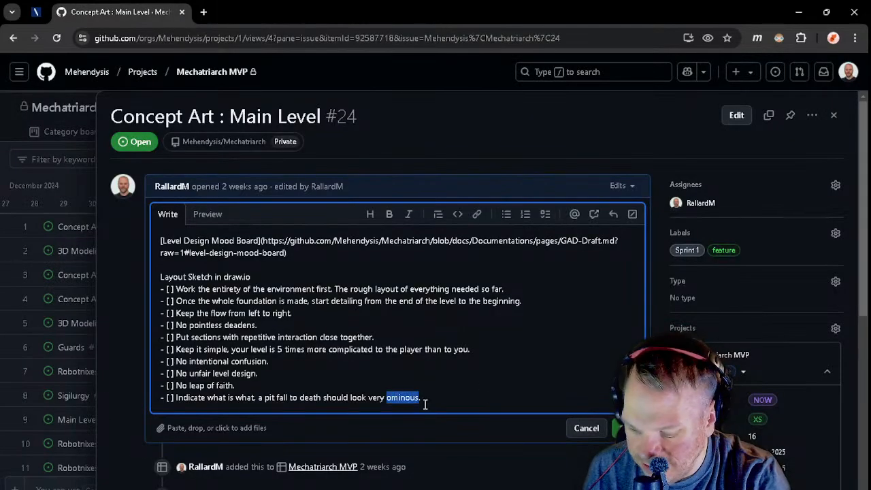
- Add an eleventh task "Don't add too much information (too many mechanics, too many interactions)"
key(alt+Tab)
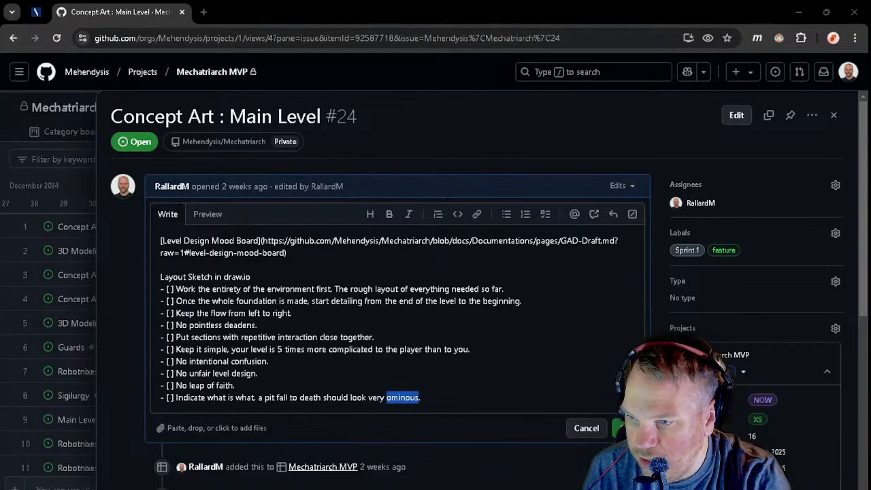
click(497, 400)
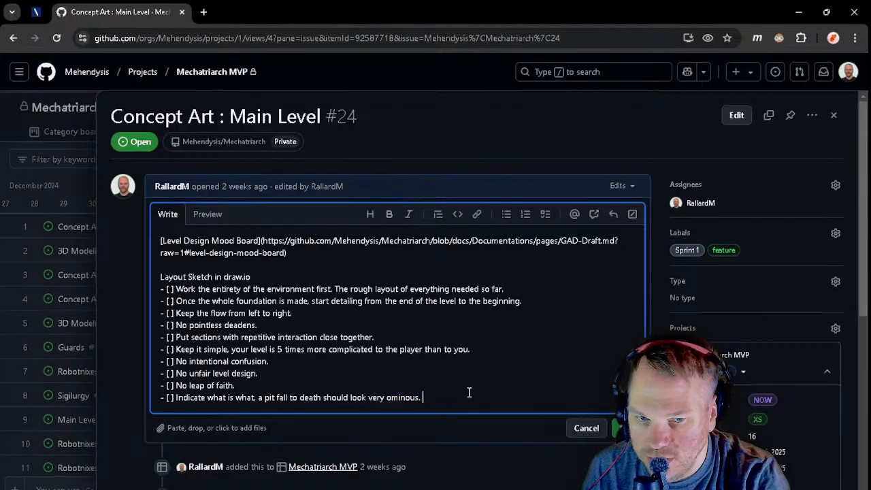
key(Return)
text(Don't add too much information (too many mechanics, too many interactions))
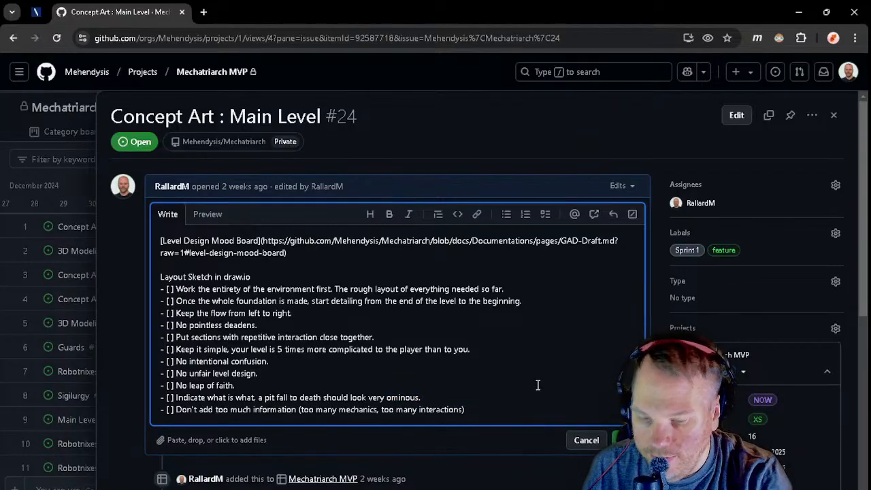
- End the eleventh task with a period, insert a "Required:" heading above "Keep the flow from left to right." and add a colon to "Layout Sketch in draw.io"
text(.)
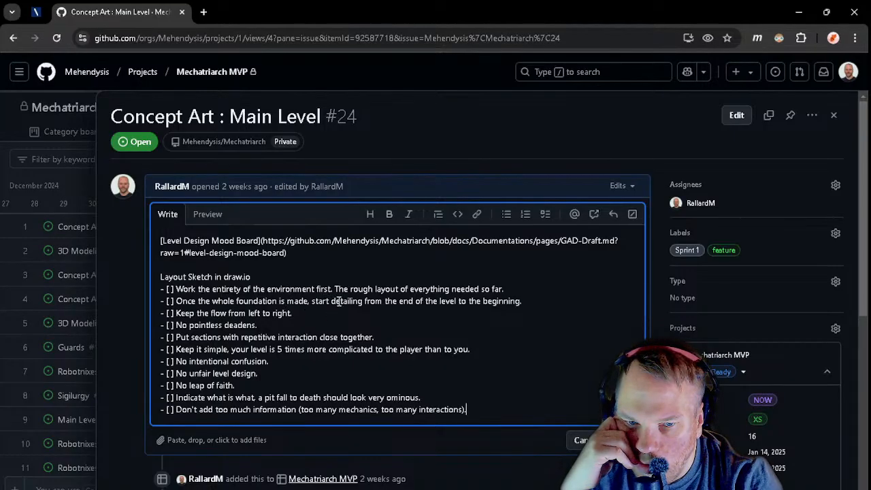
click(545, 303)
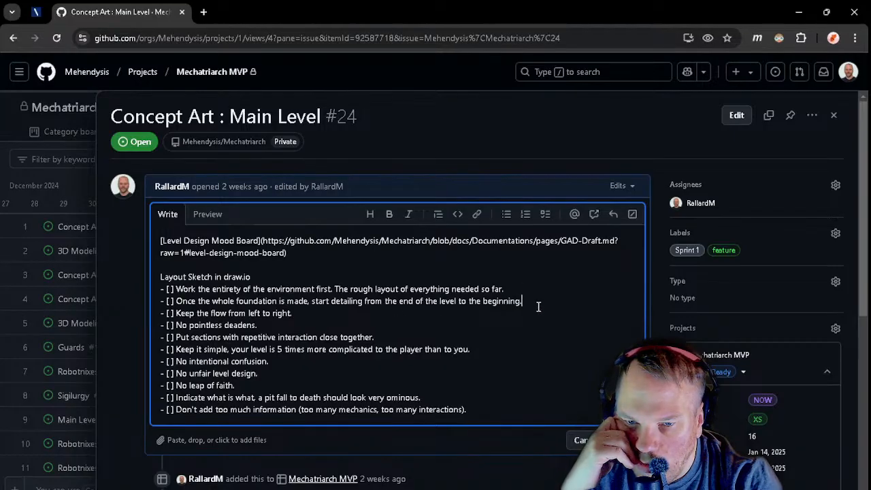
key(Return)
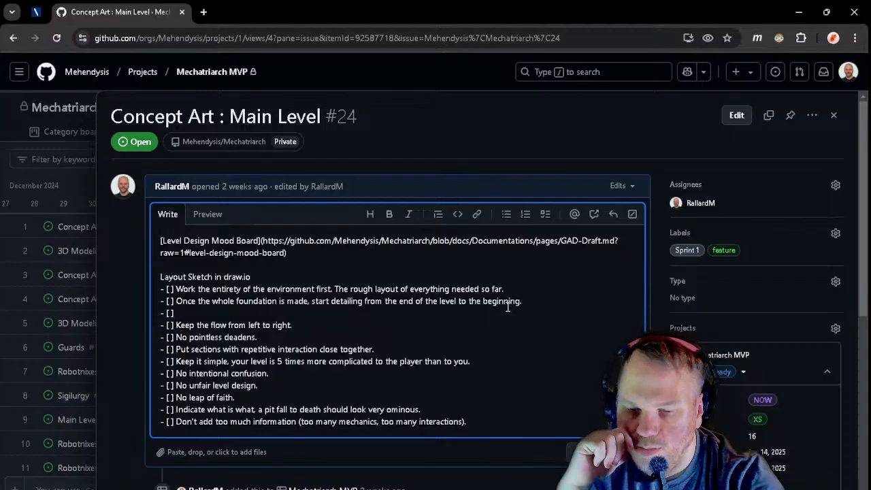
key(BackSpace)
key(BackSpace)
key(BackSpace)
key(BackSpace)
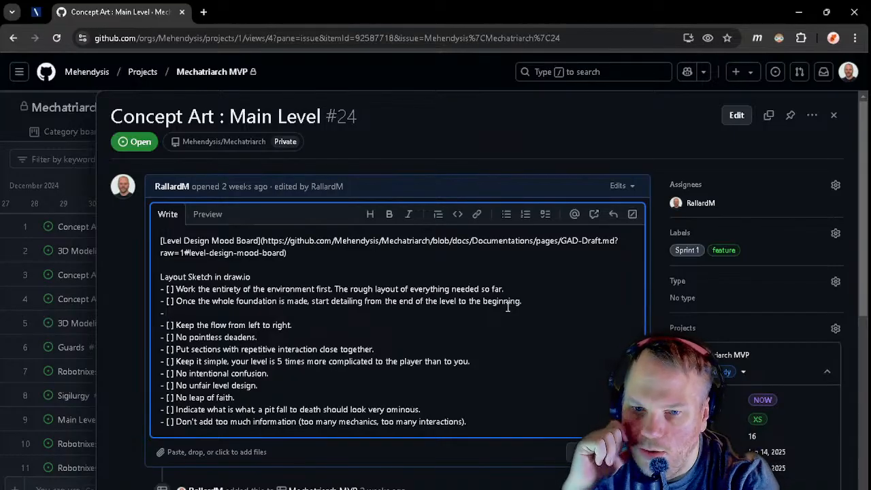
key(BackSpace)
key(BackSpace)
key(Return)
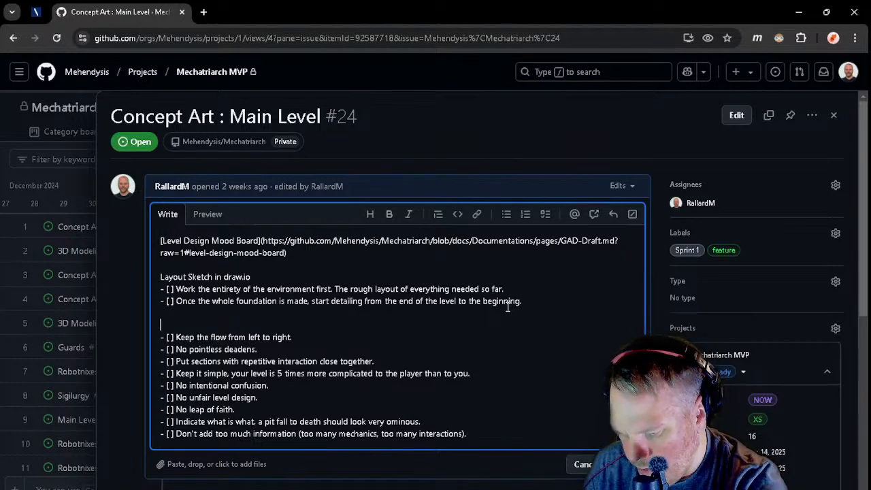
text(Required)
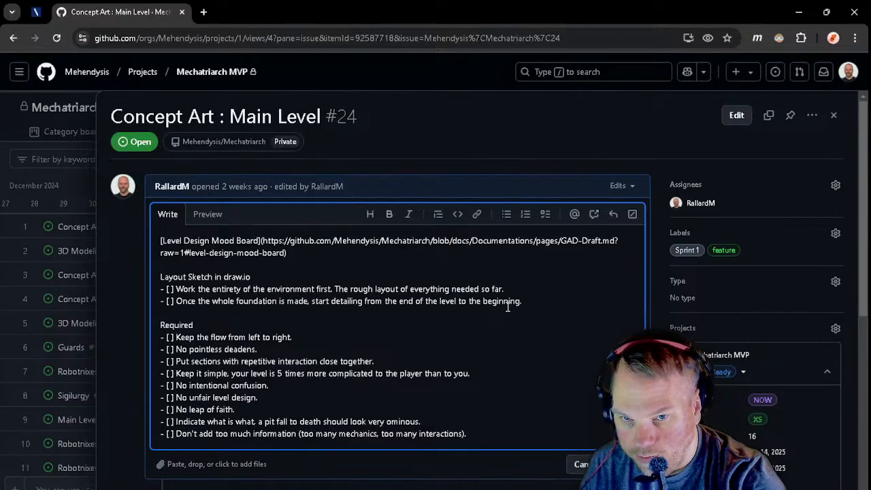
text(:)
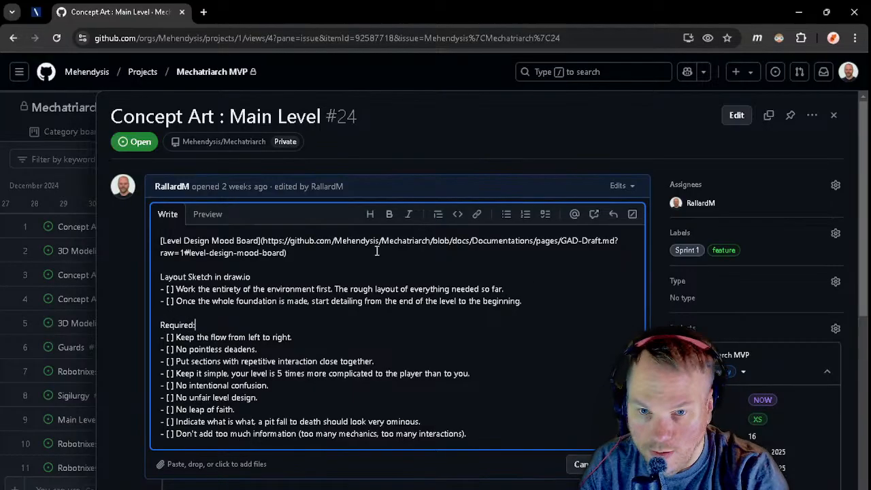
click(327, 274)
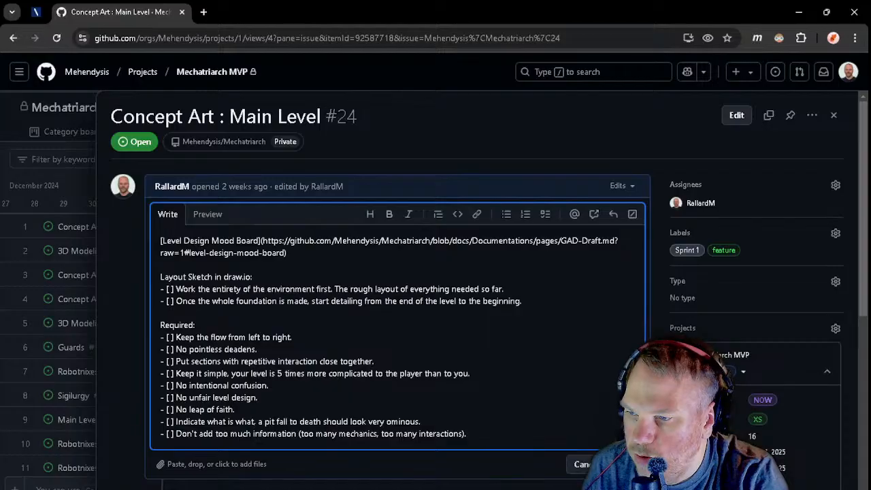
- Insert a "Mechanics:" heading between the two layout sketch tasks and the "Required:" section
key(alt+Tab)
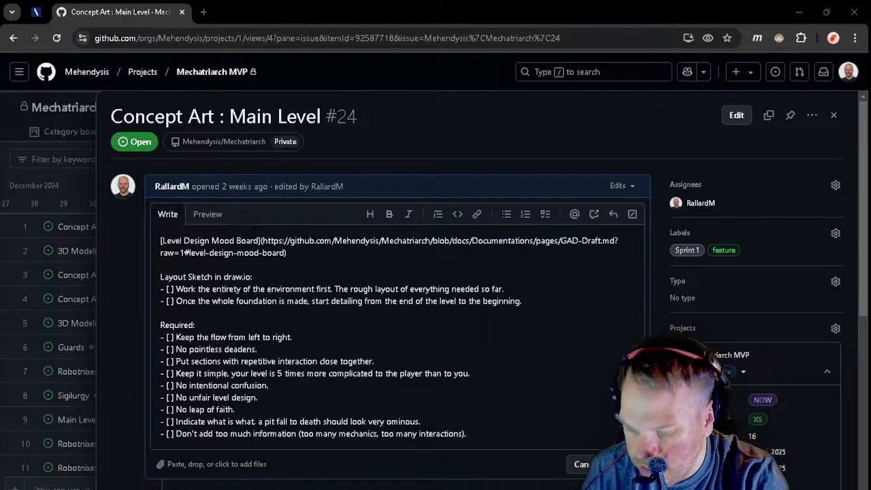
scroll(474, 371, down, 2)
scroll(569, 299, up, 2)
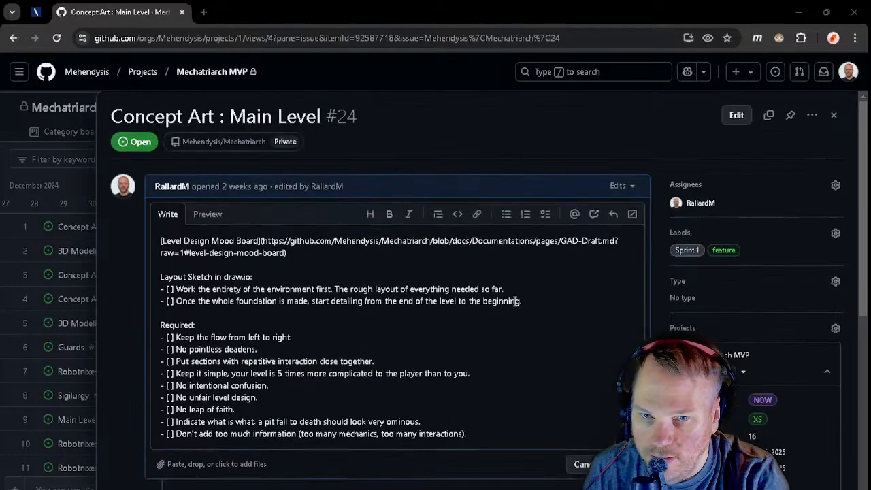
click(565, 300)
key(Return)
key(Return)
key(Return)
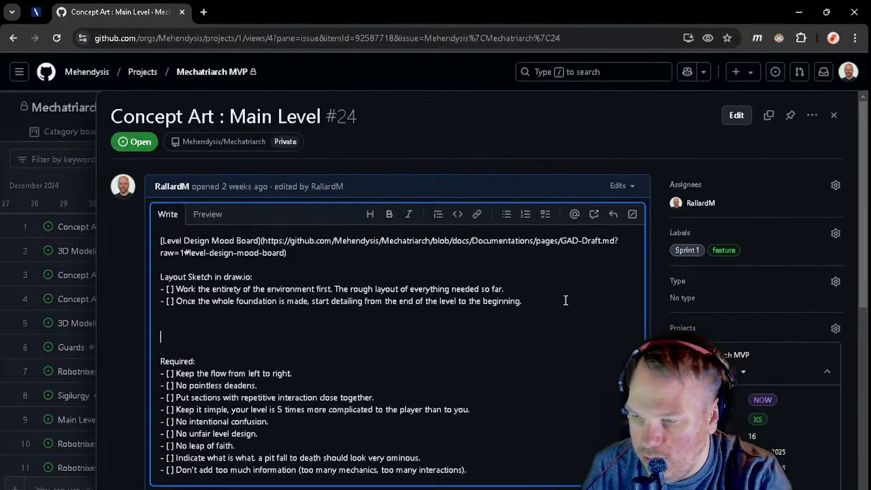
text(M)
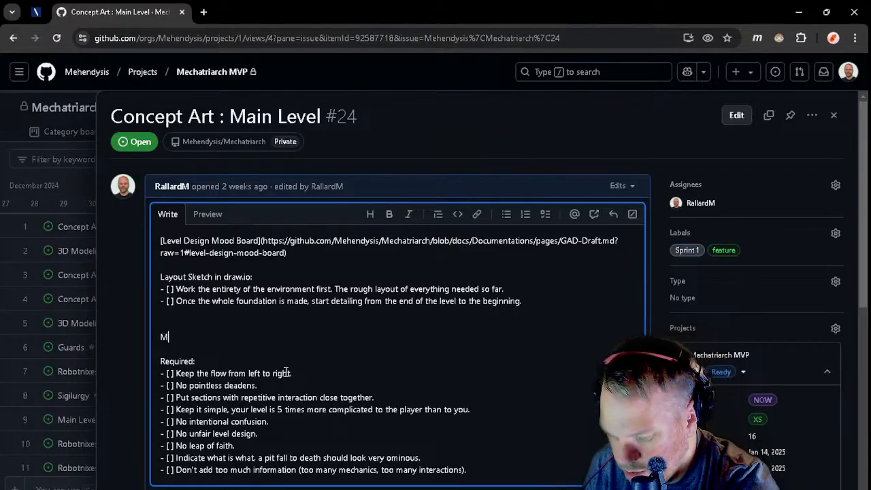
text(echanics)
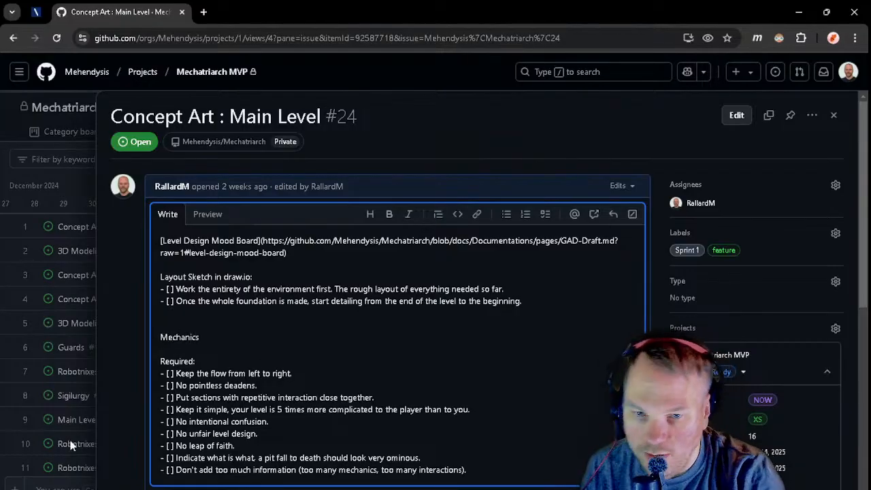
text(:)
key(Return)
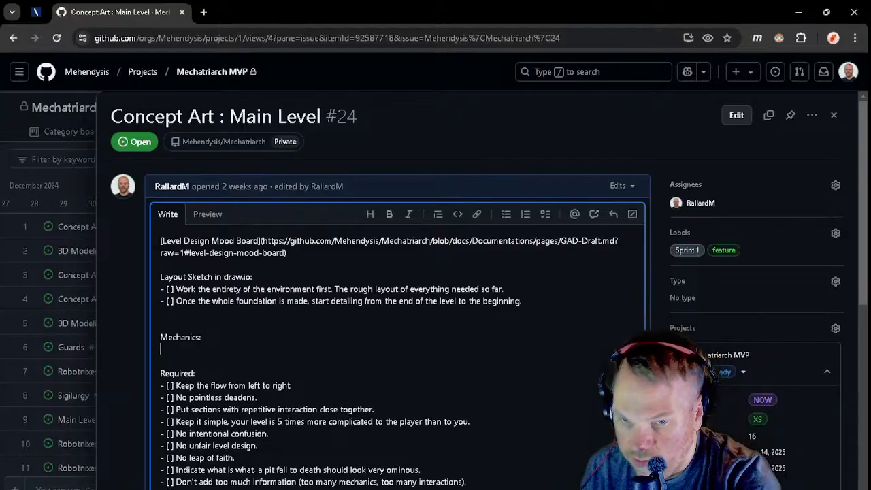
- Paste the three "Don't" notes on solutions, useless learning and message overlays under "Mechanics:", removing the extra blank line and correcting "affraid" to "afraid"
key(alt+Tab)
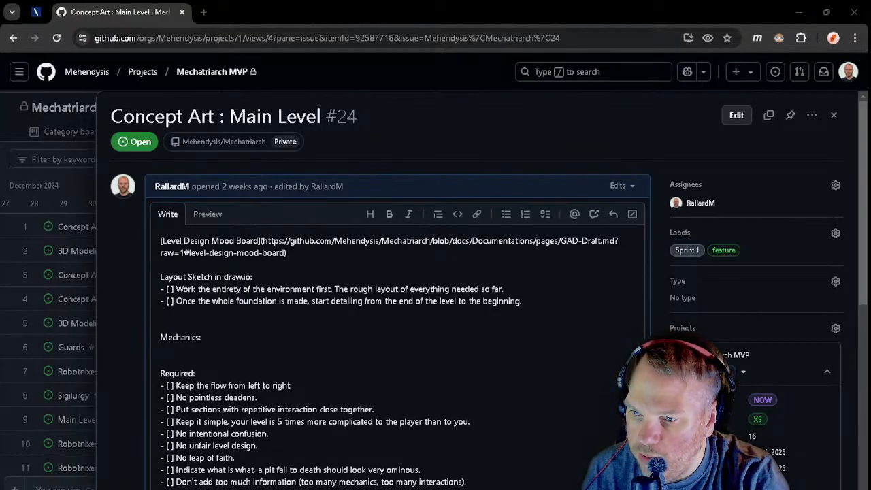
key(alt+Tab)
text(-Don't show the solution before the problem. 	-Don't make the user learn thing that would be useless, like fight mobs that have random skills. 	-Don't be afraid to overlay a message how to play if the player are unable to understand your mechanics. (Not so level design))
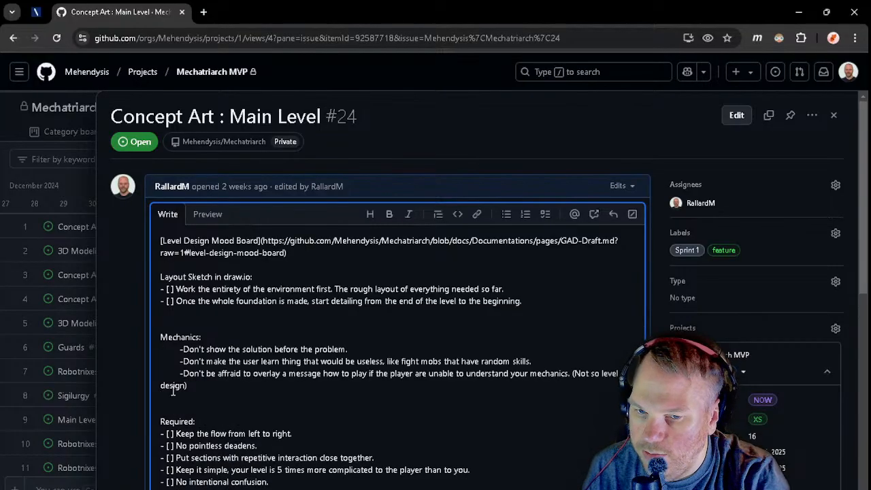
click(160, 411)
key(BackSpace)
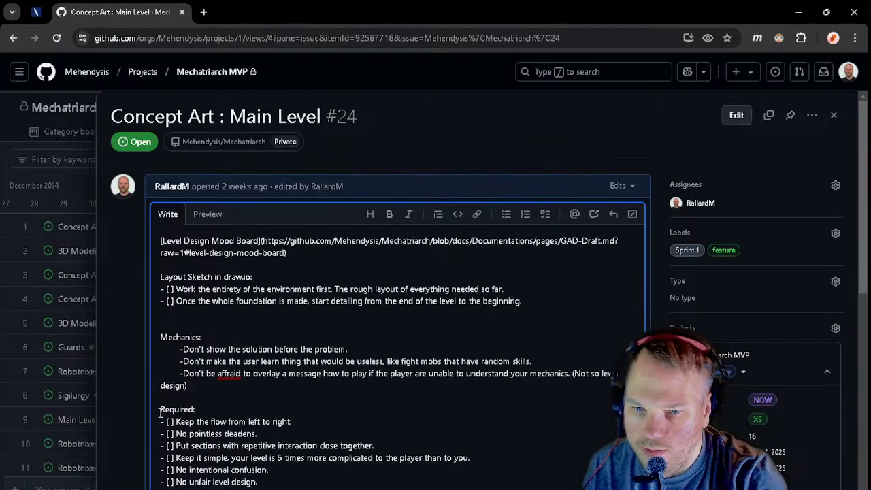
click(227, 373)
key(BackSpace)
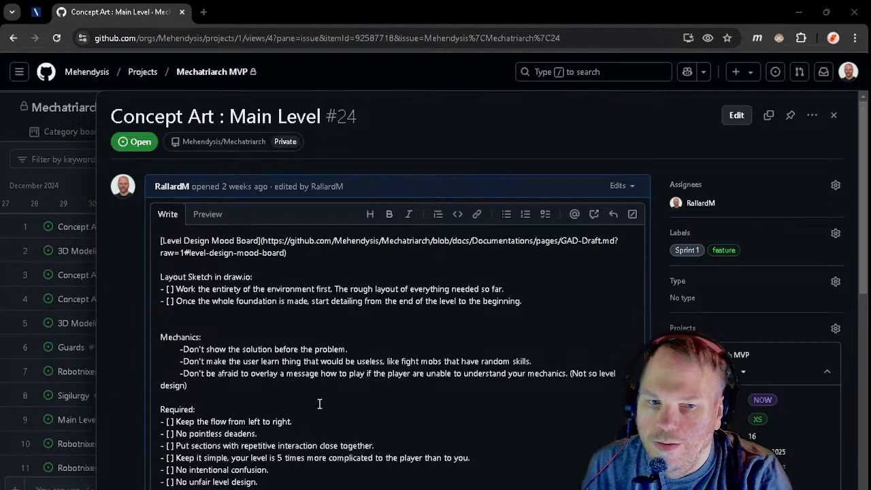
- Save the issue description and review how its sections are rendered
drag(238, 327, 319, 338)
scroll(320, 338, down, 5)
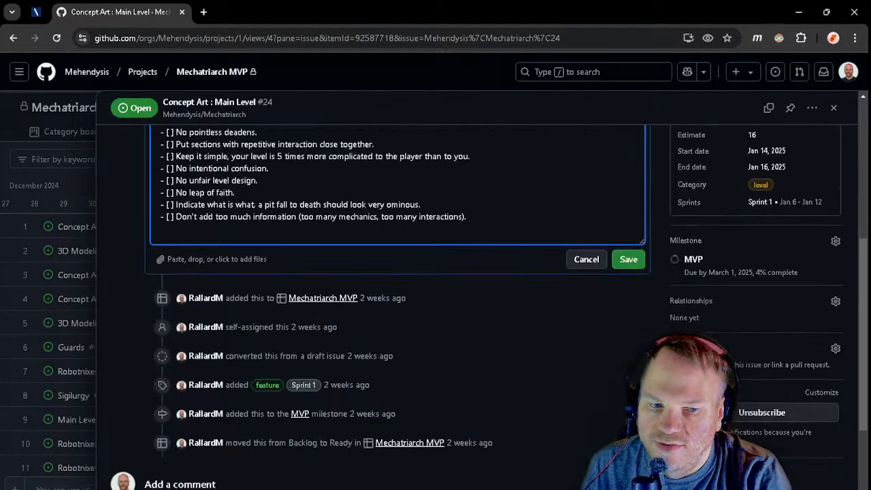
click(628, 259)
scroll(595, 252, up, 5)
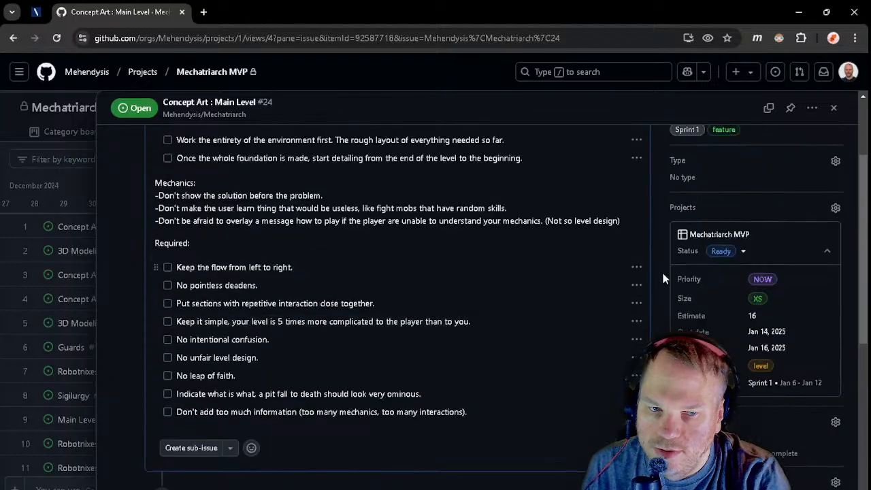
- Reopen the description for editing and turn the three Mechanics notes into checkbox tasks, rewording the first as "Show the solution before the problem."
click(638, 185)
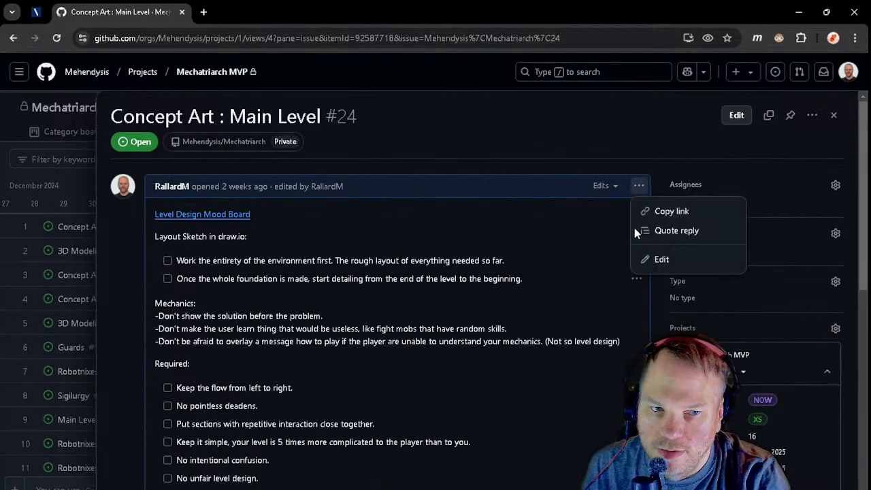
click(661, 259)
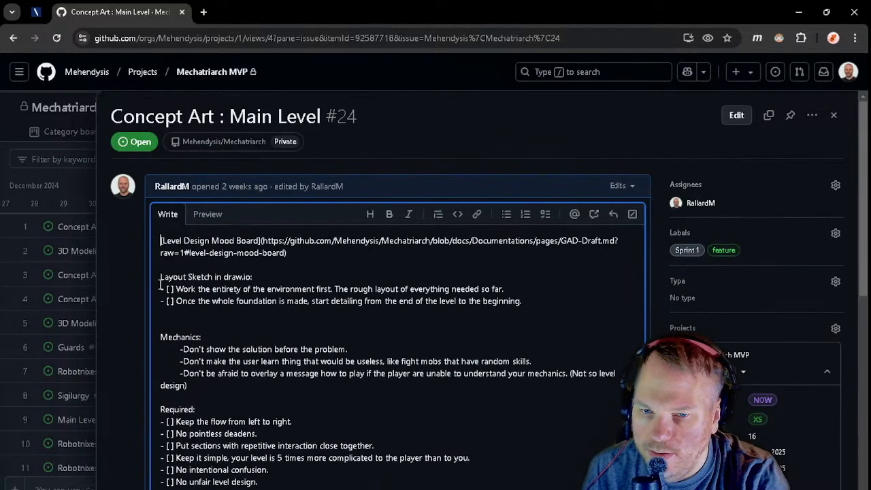
drag(160, 285, 174, 291)
key(ctrl+c)
drag(208, 349, 161, 349)
key(ctrl+v)
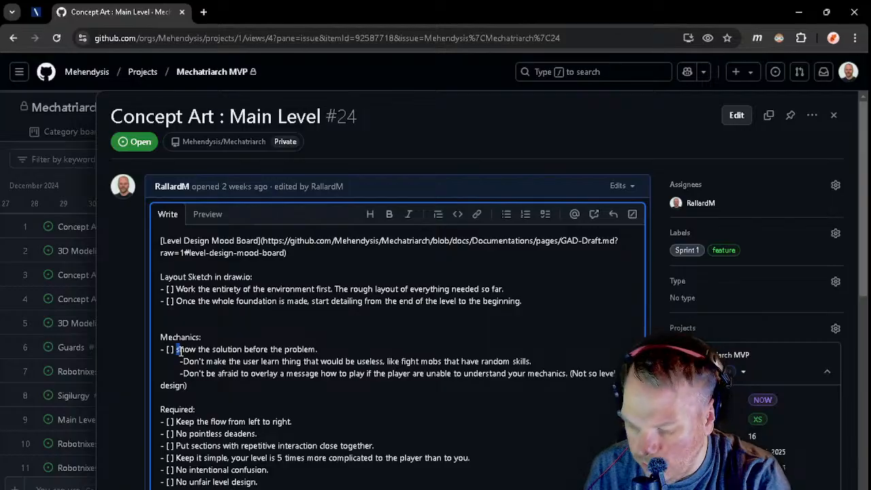
text(S)
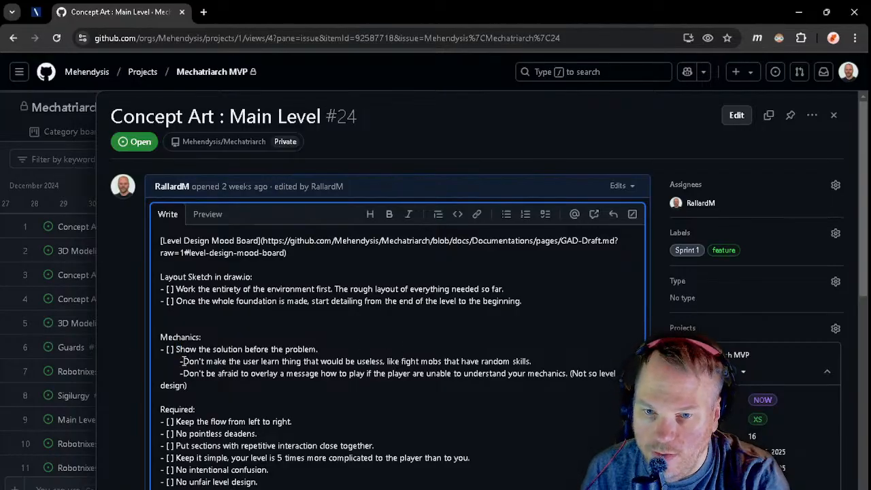
drag(182, 361, 137, 357)
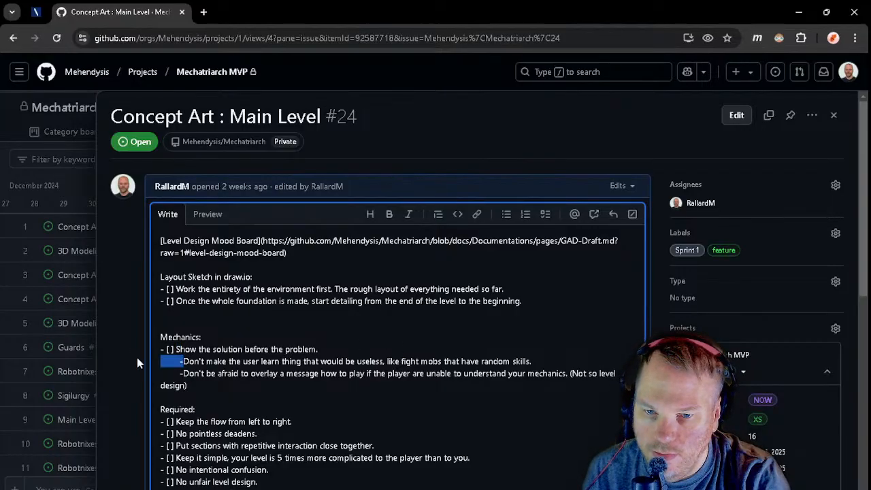
key(ctrl+v)
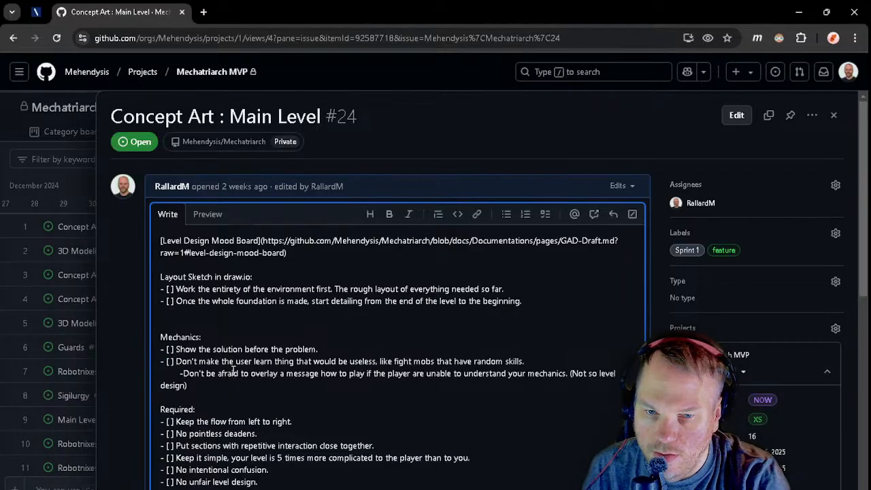
drag(185, 377, 166, 377)
key(ctrl+v)
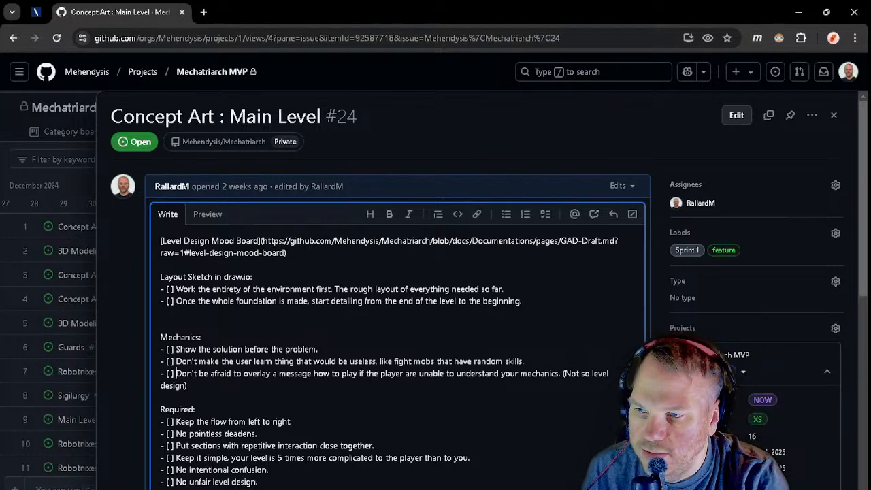
- Add the task "Fill the space so it does not feel empty." to the end of both the Layout Sketch and Required lists
key(alt+Tab)
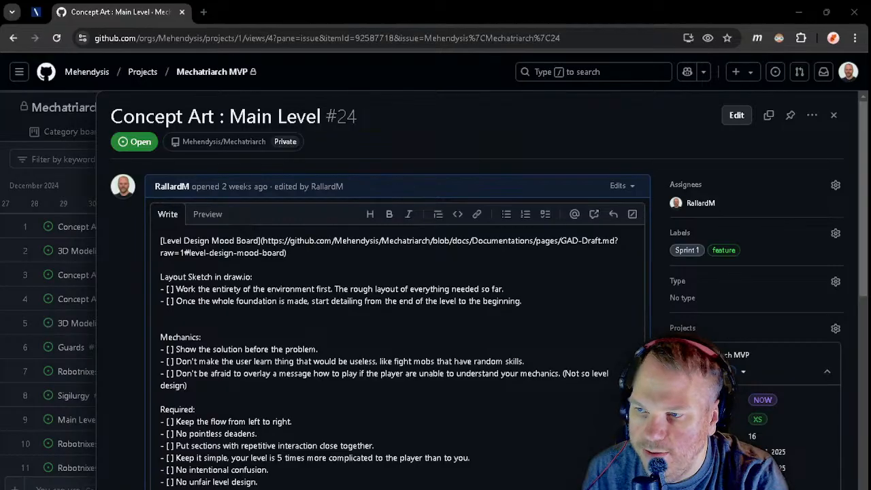
click(530, 302)
key(Return)
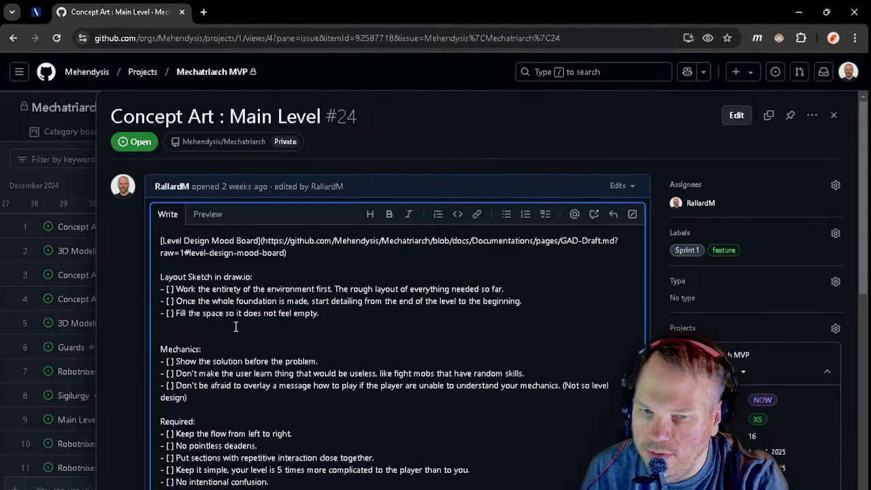
scroll(363, 412, down, 1)
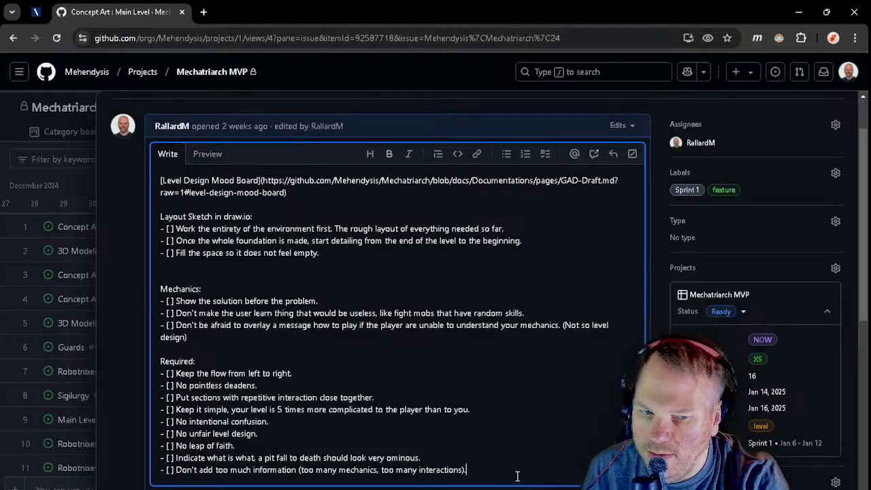
text(- [ ] Fill the space so it does not feel empty.)
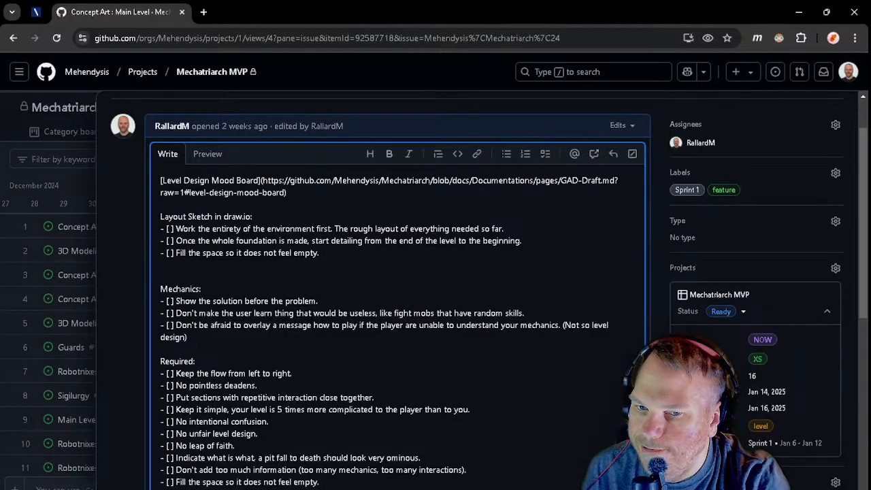
- Add "Hide sectors from player view or show tips of icebergs far away to induce the need to explore." to the Layout Sketch and Required lists
key(alt+Tab)
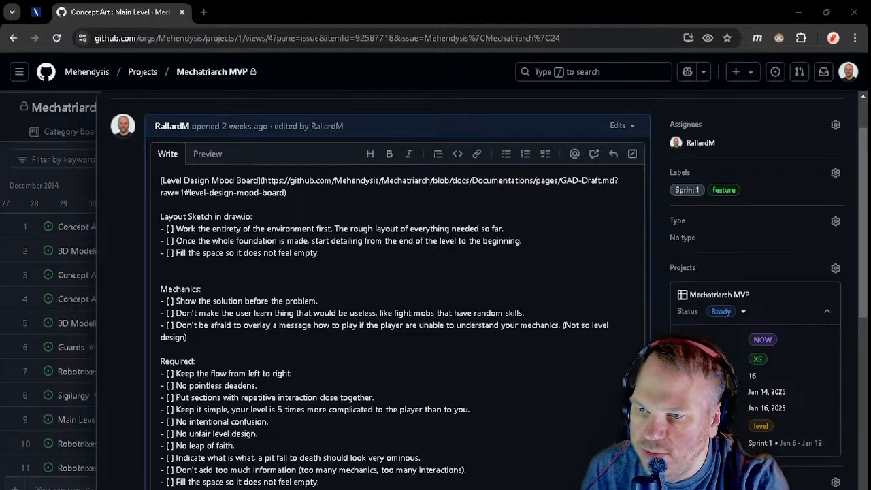
click(350, 252)
key(Return)
text(Hide sectors from player view or show tips of icebergs far away to induce the need to explore.)
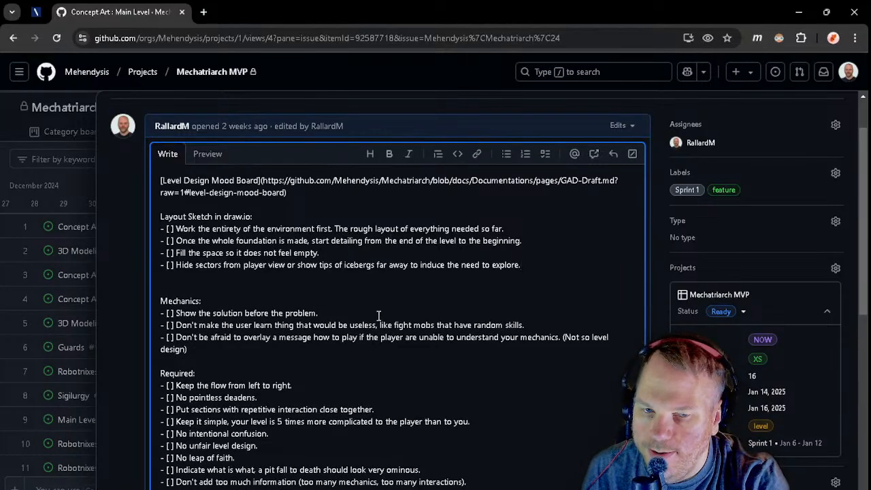
scroll(376, 485, down, 1)
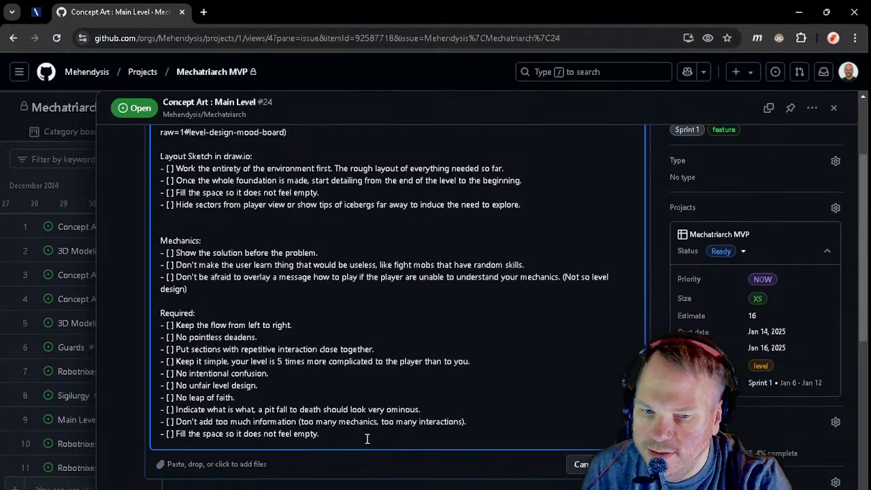
key(Return)
text(Hide sectors from player view or show tips of icebergs far away to induce the need to explore.)
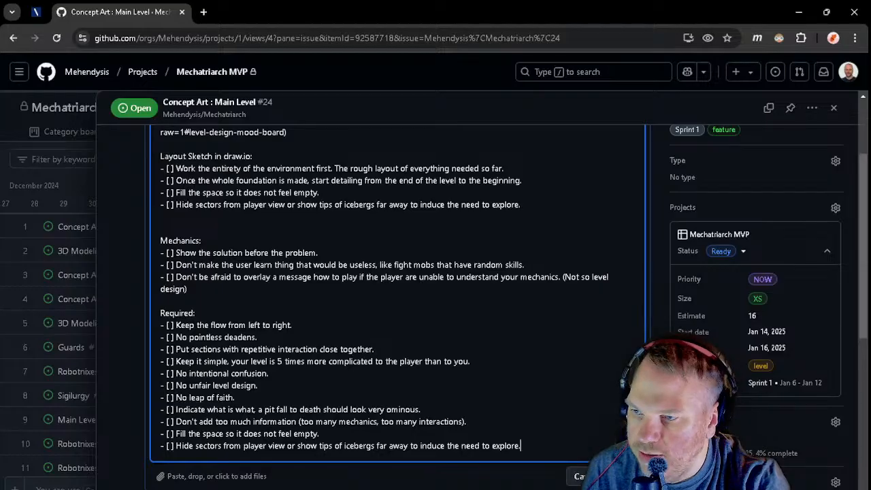
- Add a "Blockout:" section heading below the Required list, separated from it by a blank line
key(alt+Tab)
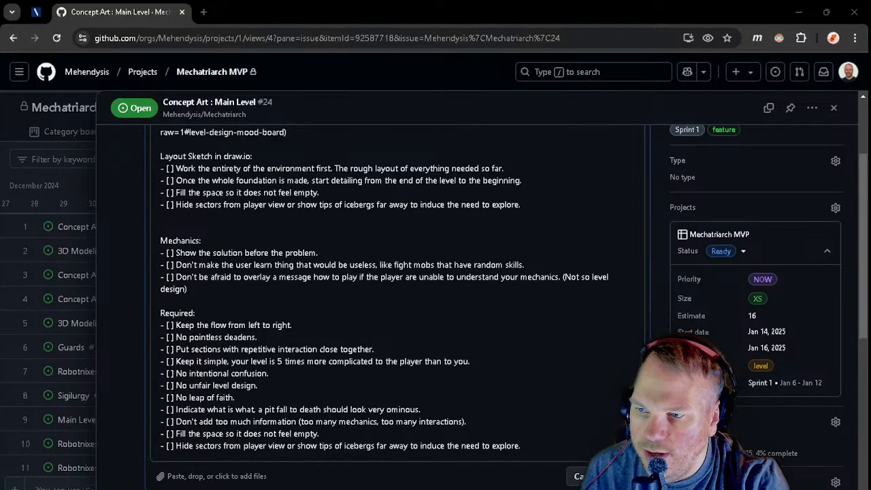
click(538, 449)
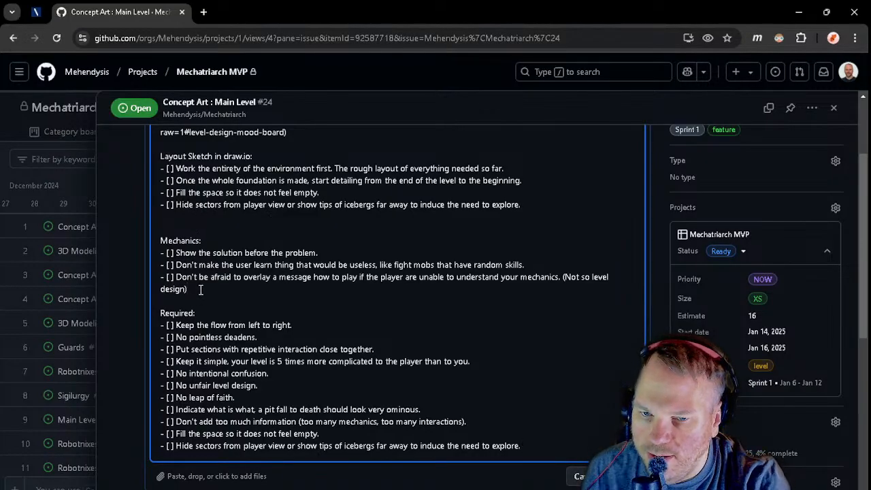
scroll(217, 298, up, 3)
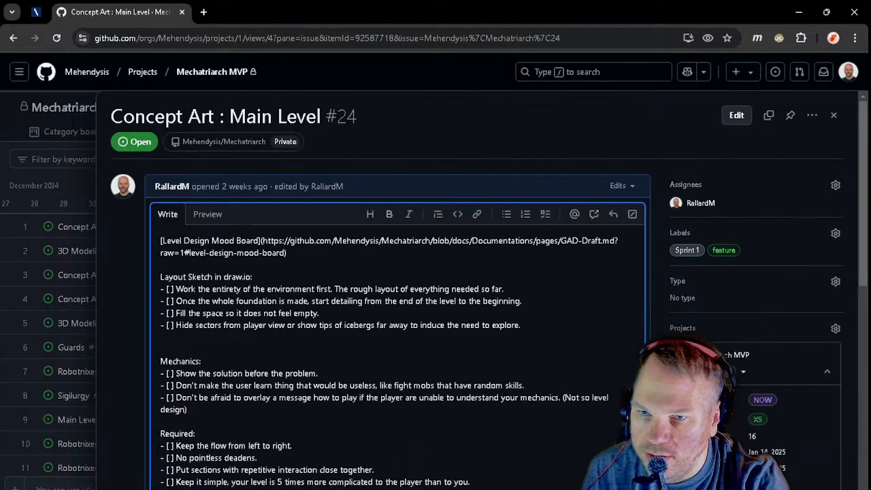
scroll(308, 276, down, 4)
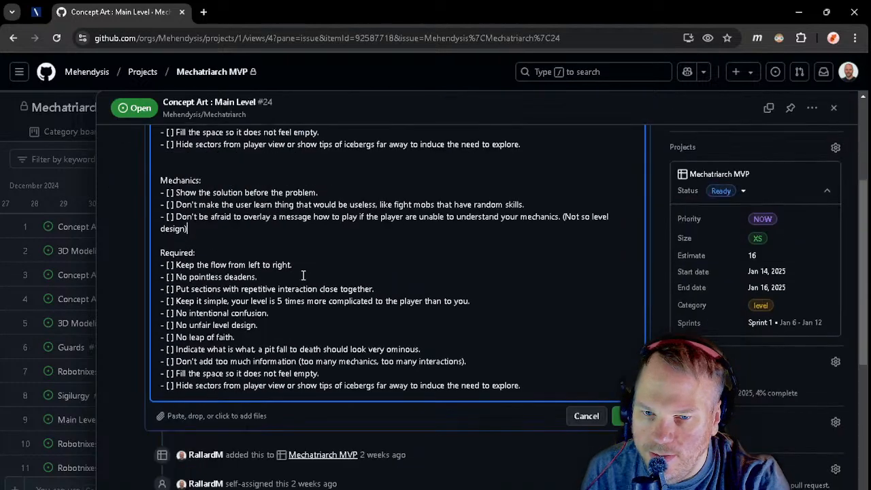
click(549, 389)
key(Return)
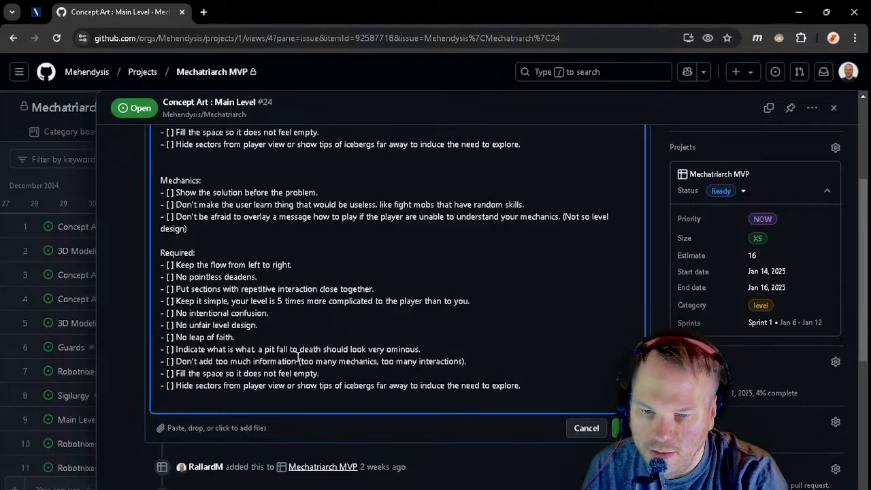
key(Return)
scroll(199, 292, up, 5)
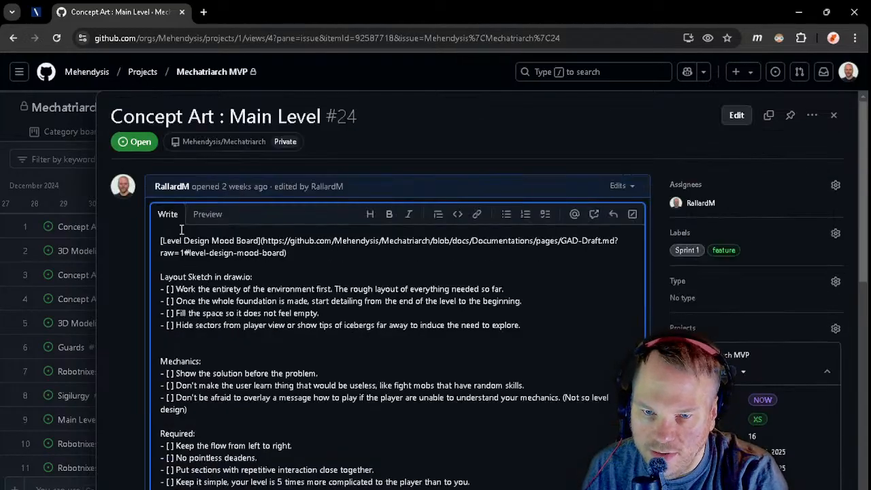
scroll(186, 350, down, 4)
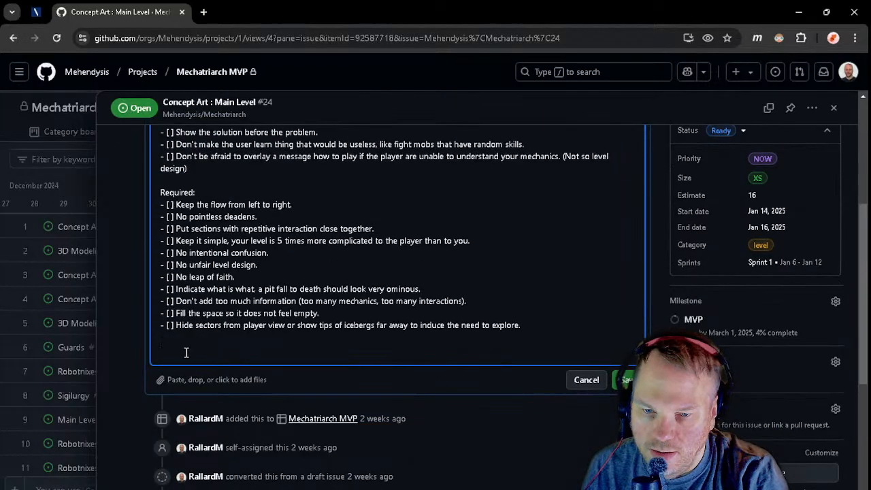
text(Blov)
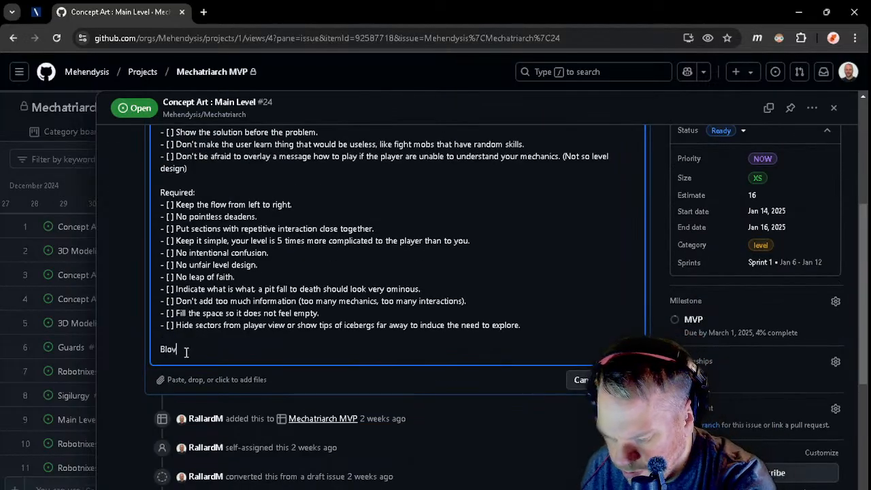
text(kin)
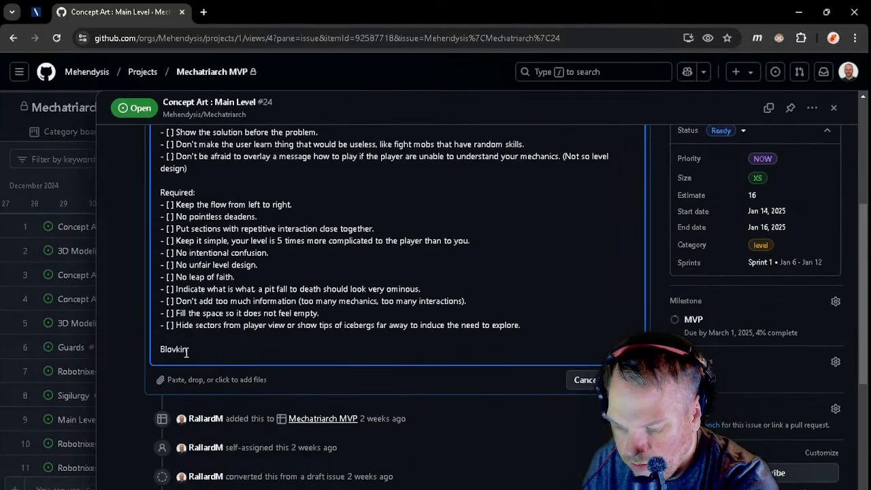
text(g)
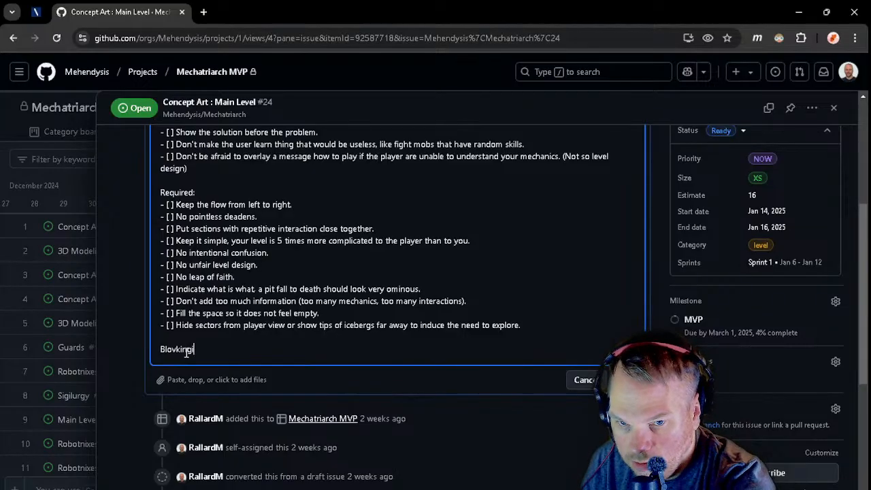
key(BackSpace)
key(BackSpace)
key(BackSpace)
key(BackSpace)
key(BackSpace)
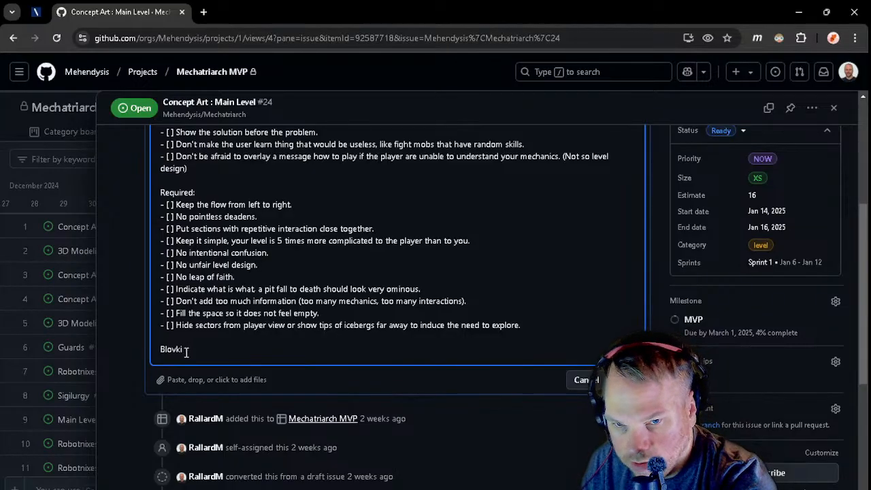
text(ckout)
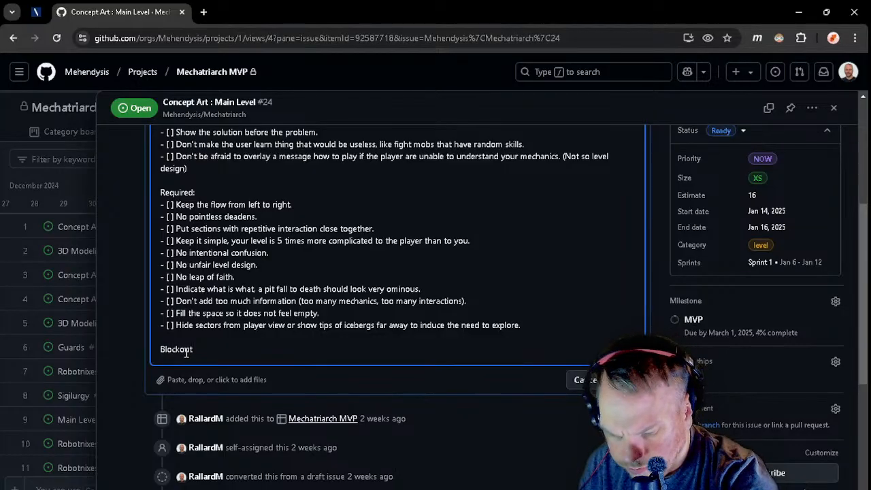
key(Return)
- Add the Blockout task "Add height and depth to make the level more dynamic and add distinction between the rooms." and save the description
scroll(186, 332, up, 4)
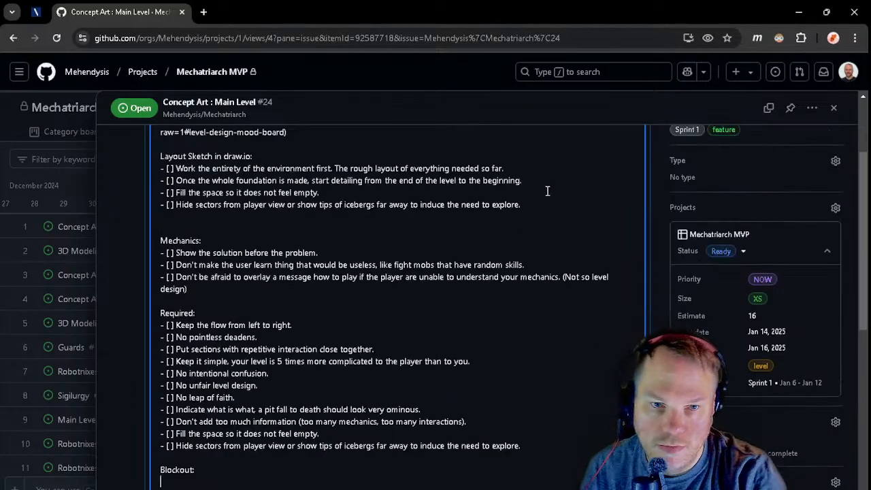
click(552, 215)
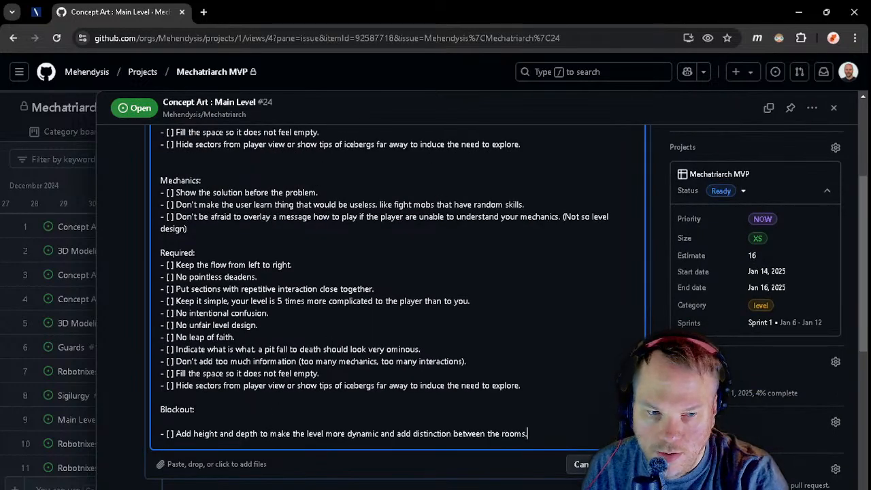
click(615, 463)
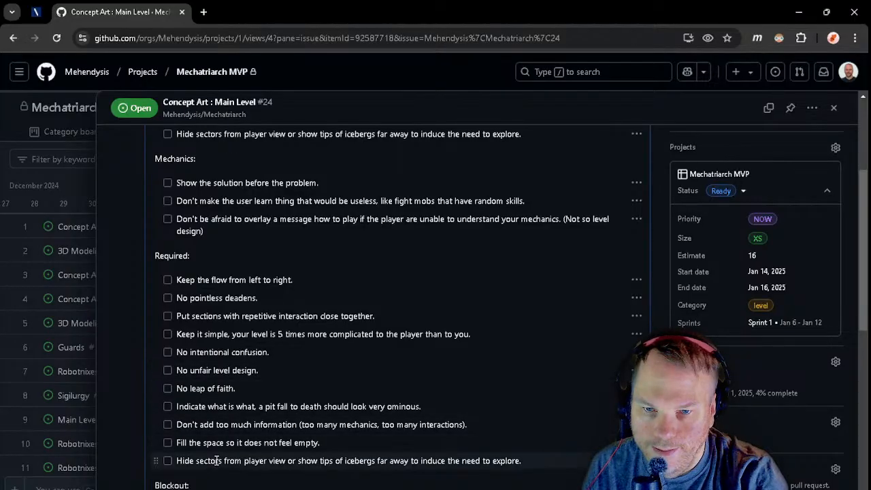
scroll(208, 456, down, 1)
scroll(442, 441, up, 4)
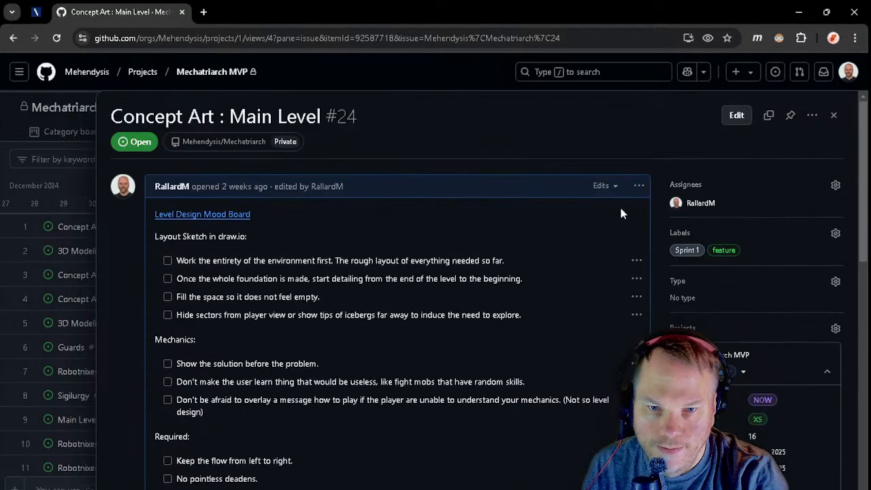
- Reopen the description for editing and end Layout Sketch with "Give a name to each rooms and keep the meaning of their names consistent with added props."
click(639, 186)
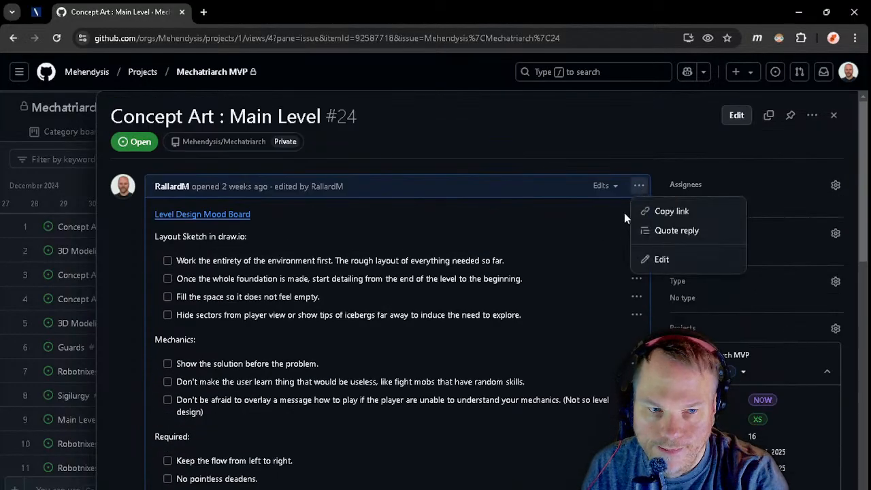
click(660, 258)
scroll(468, 301, down, 5)
scroll(180, 342, up, 3)
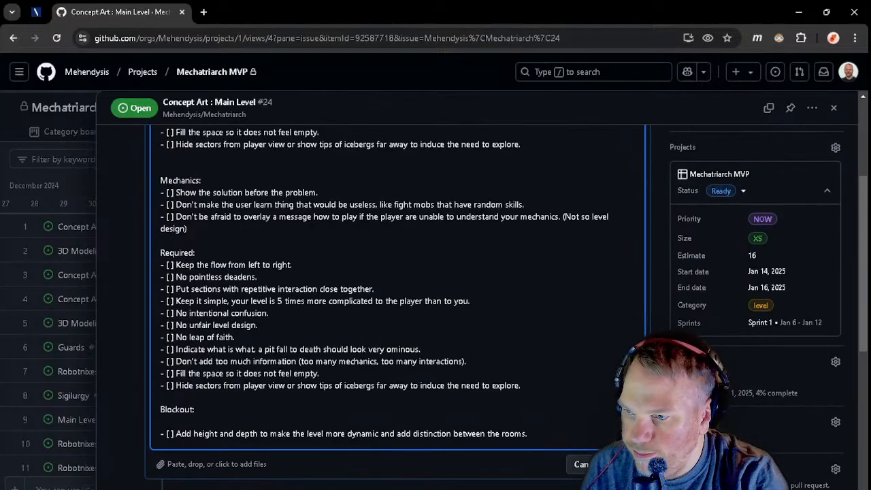
key(alt+Tab)
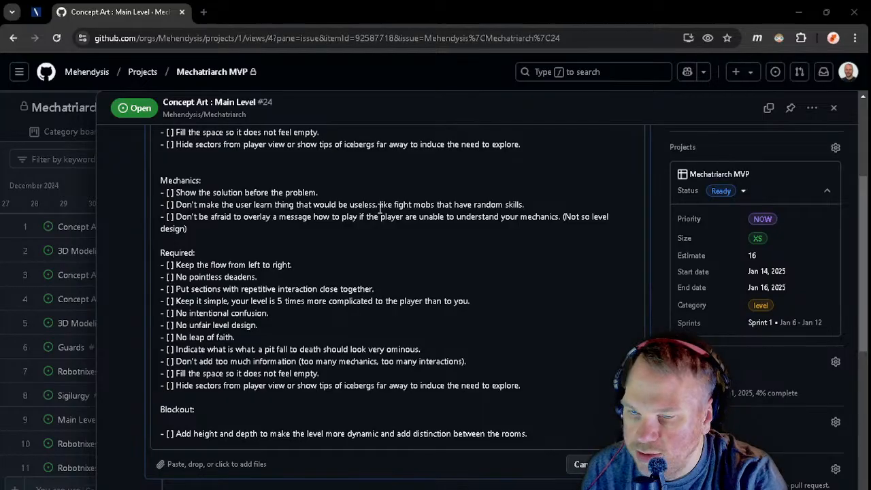
click(551, 147)
key(Return)
text(-Give a name to each rooms and keep the meaning of their names consistent with added props.)
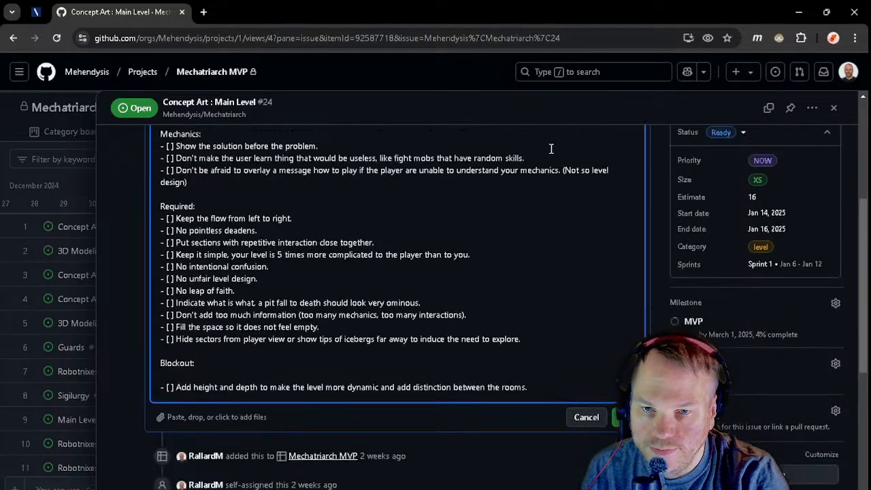
scroll(334, 240, up, 5)
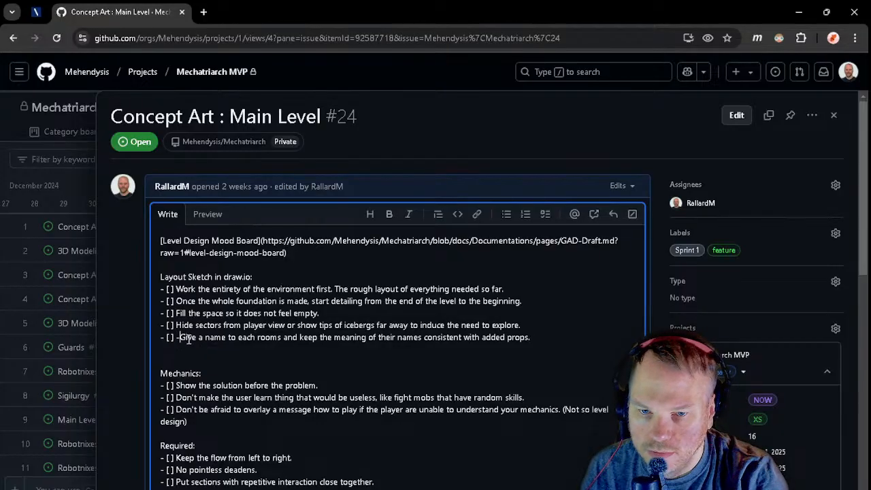
key(BackSpace)
key(BackSpace)
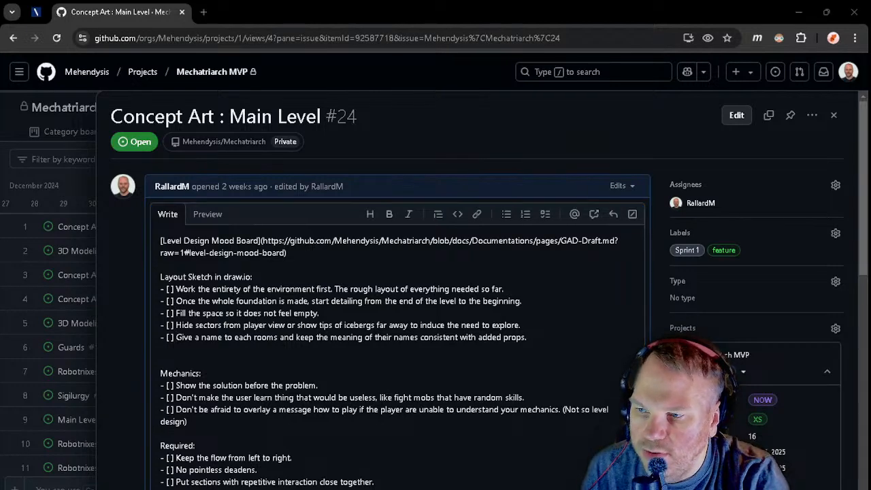
- Remove the blank line between the Blockout heading and its first task
scroll(319, 402, down, 4)
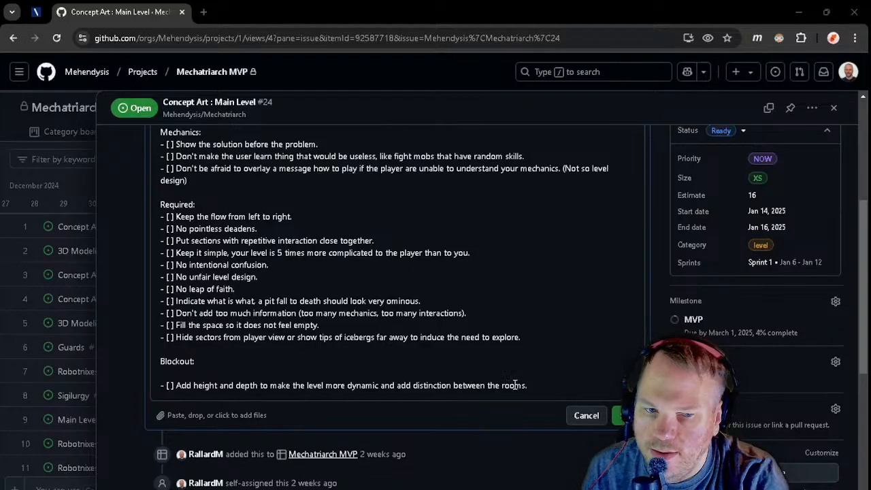
click(276, 373)
key(BackSpace)
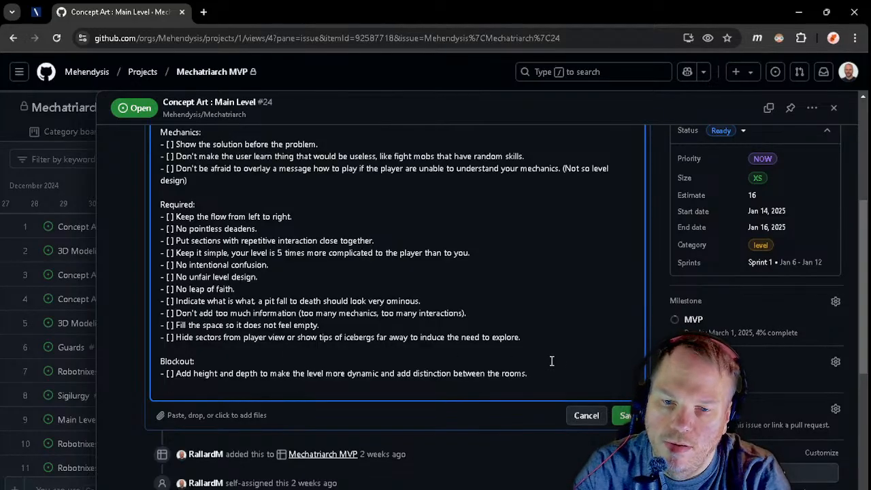
- Add the correctly spelled task "Add set pieces: Large decorative props beautiful to look at." to the end of the Blockout list
click(554, 377)
key(Return)
text(-Add set peices: Large decorative props beautifull to look at.)
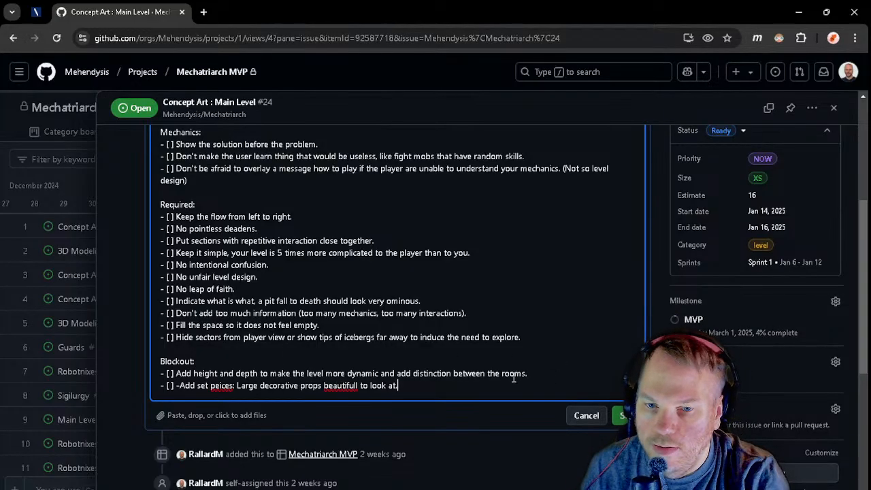
click(179, 385)
key(BackSpace)
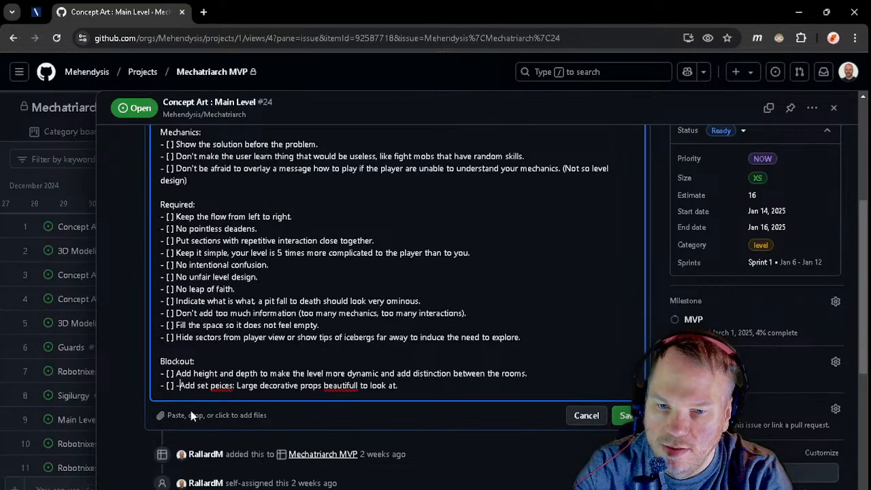
right_click(217, 385)
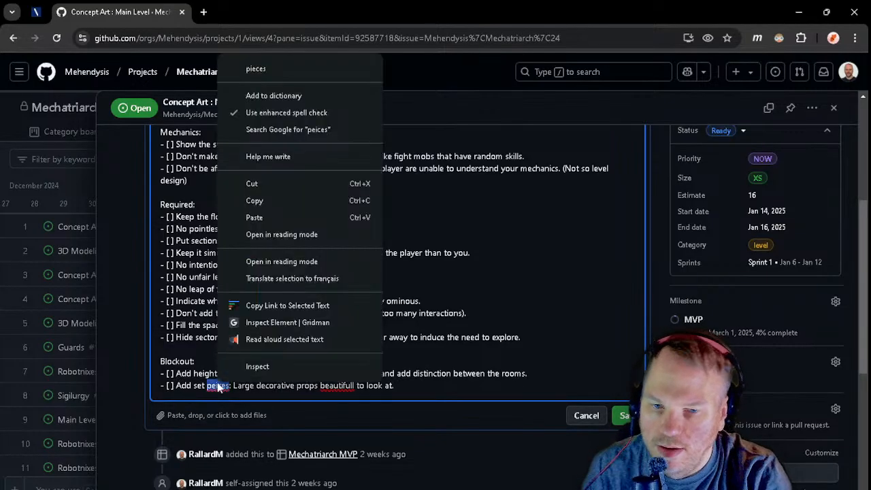
click(275, 68)
right_click(338, 385)
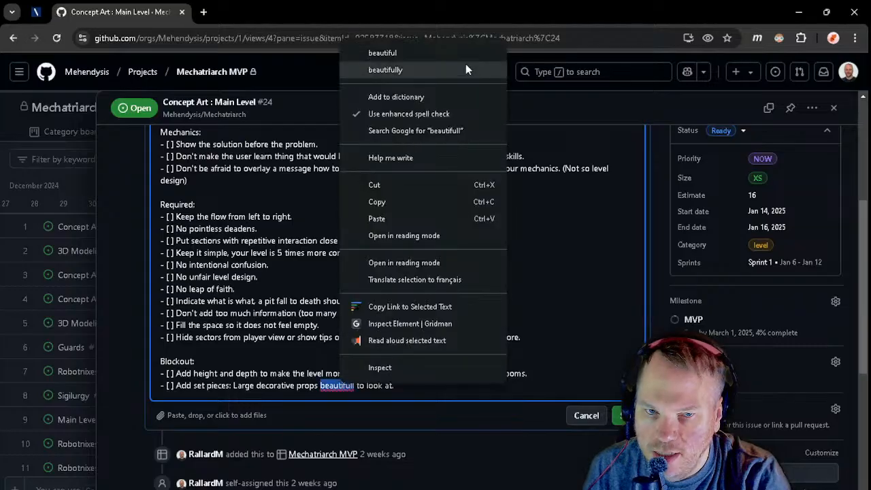
click(432, 54)
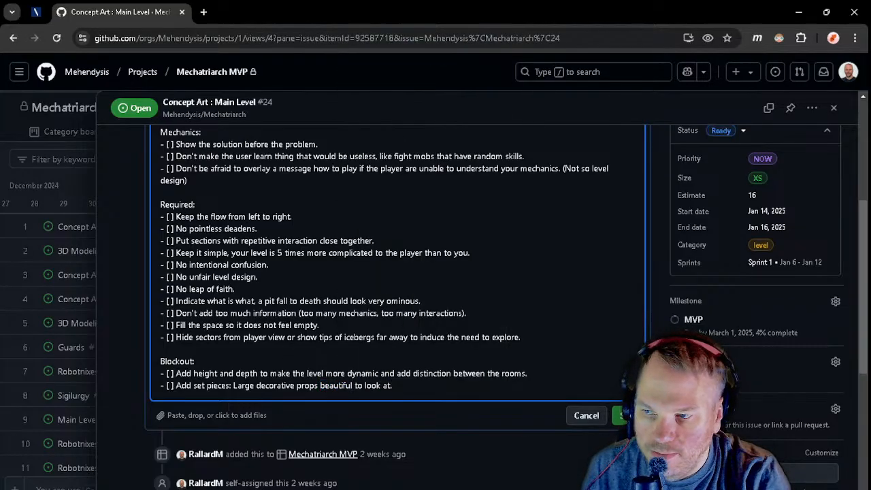
key(alt+Tab)
click(211, 386)
double_click(216, 385)
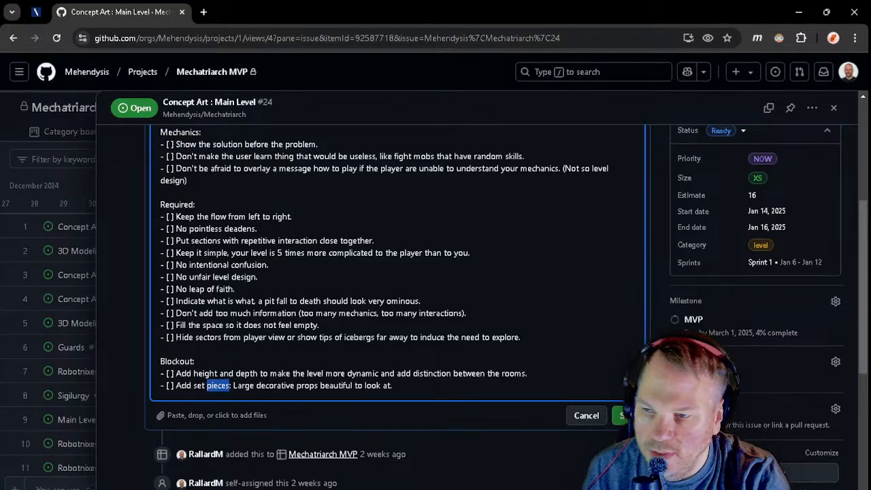
key(alt+Tab)
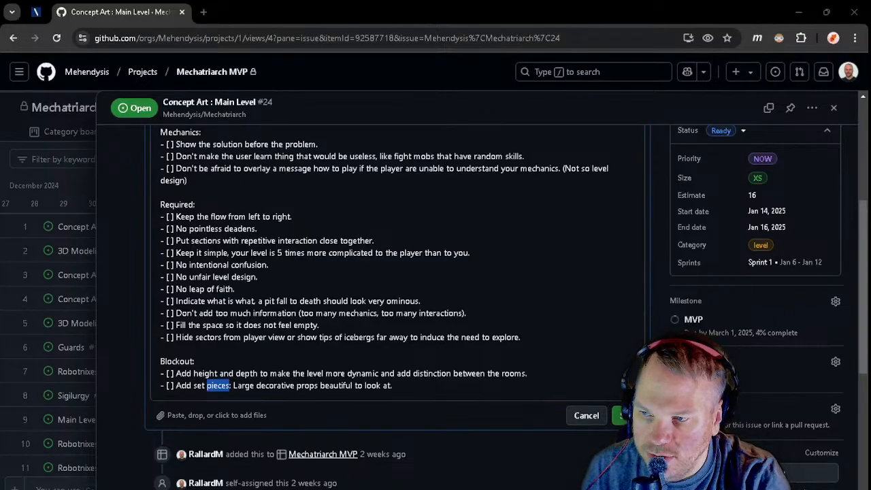
click(328, 385)
double_click(328, 385)
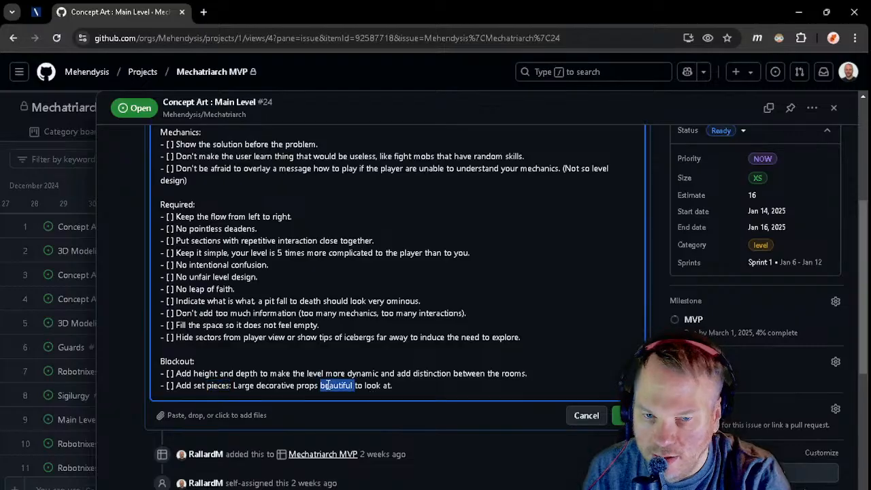
key(alt+Tab)
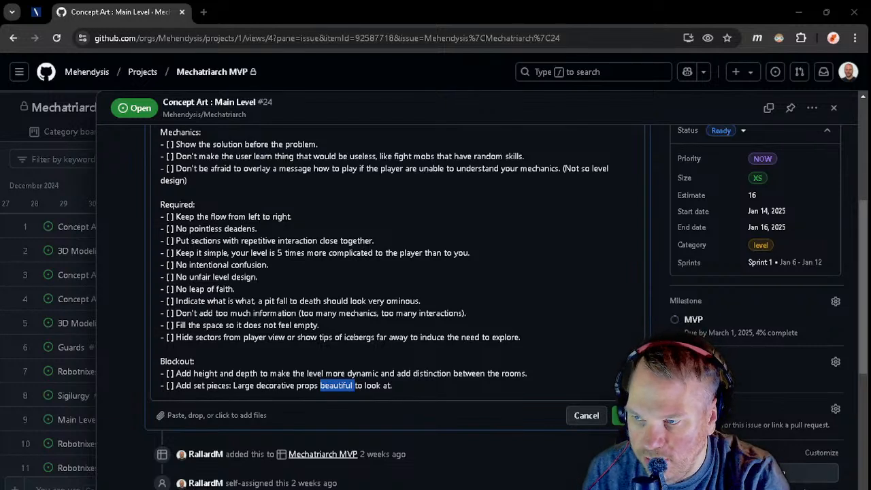
click(422, 392)
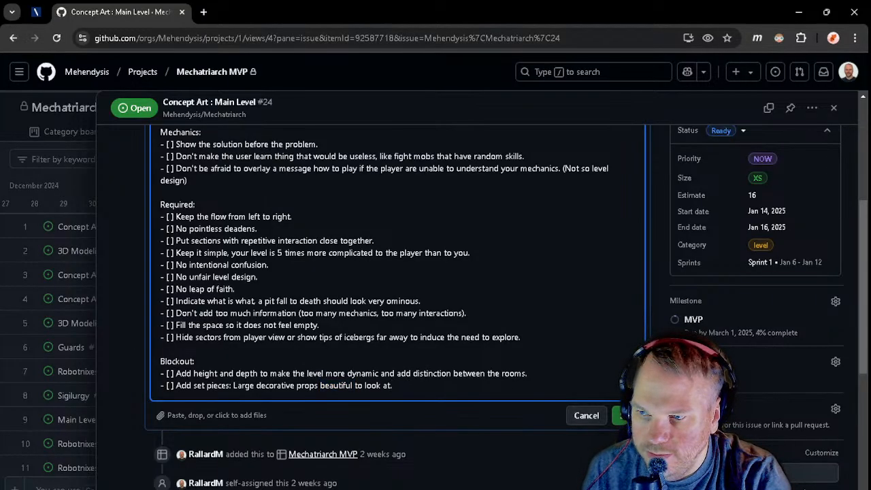
key(alt+Tab)
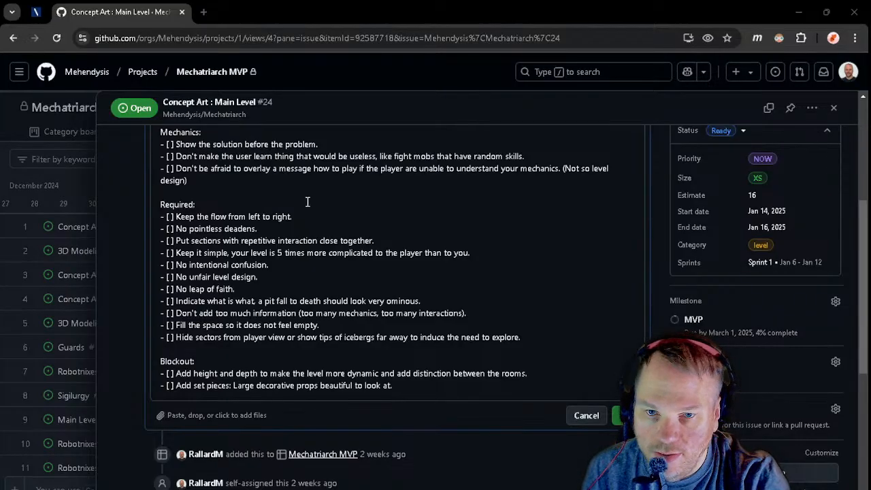
- Add the Mechanics task "Distrincts, a region defined by similar sets of content. Cluster into it similar things to make your district easy to remember."
click(238, 182)
key(Return)
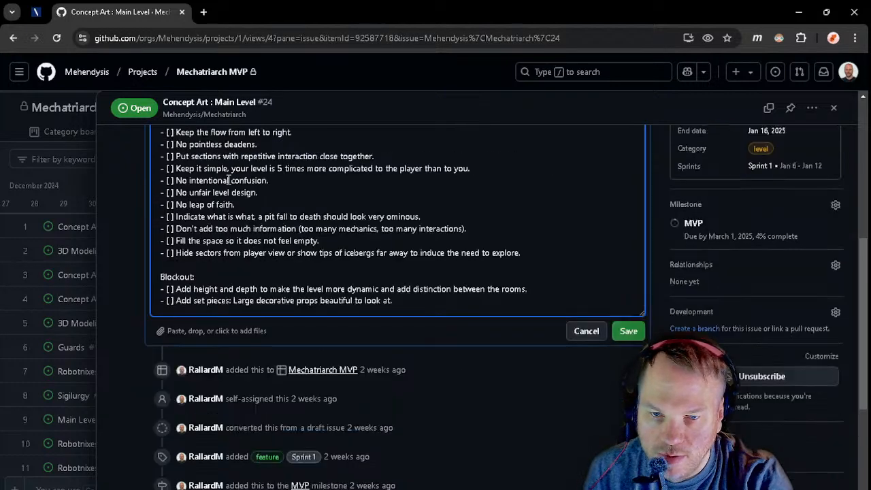
text(-Distrincts, a region defined by similar sets of content. Cluster into it similar things to make your district easy to remember.)
scroll(215, 283, up, 1)
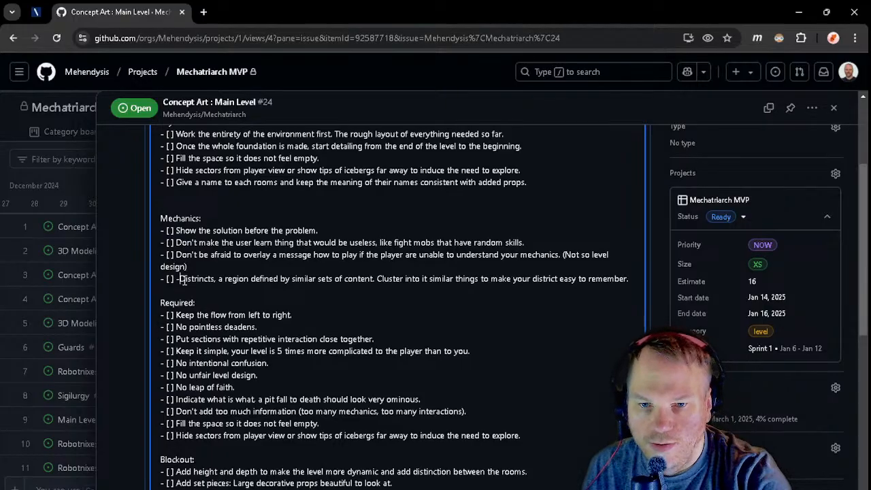
click(181, 279)
key(BackSpace)
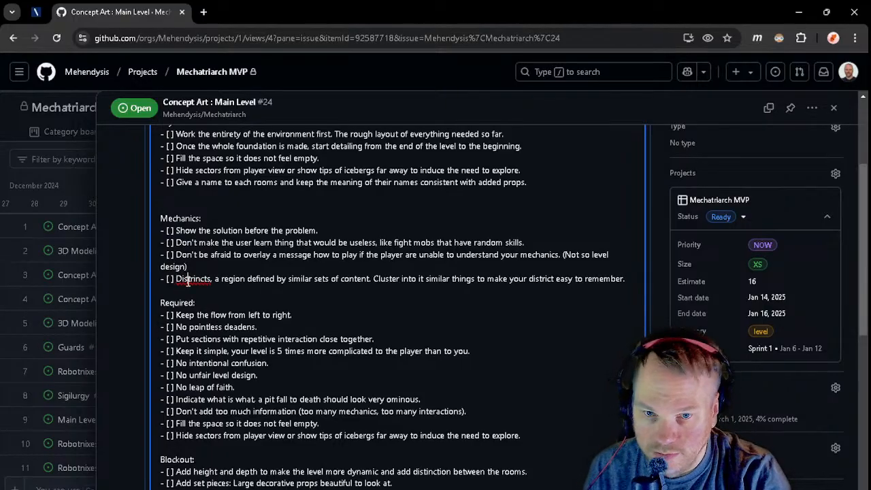
- Correct the opening of the last Mechanics task to "District is a region" and save the issue description
right_click(185, 278)
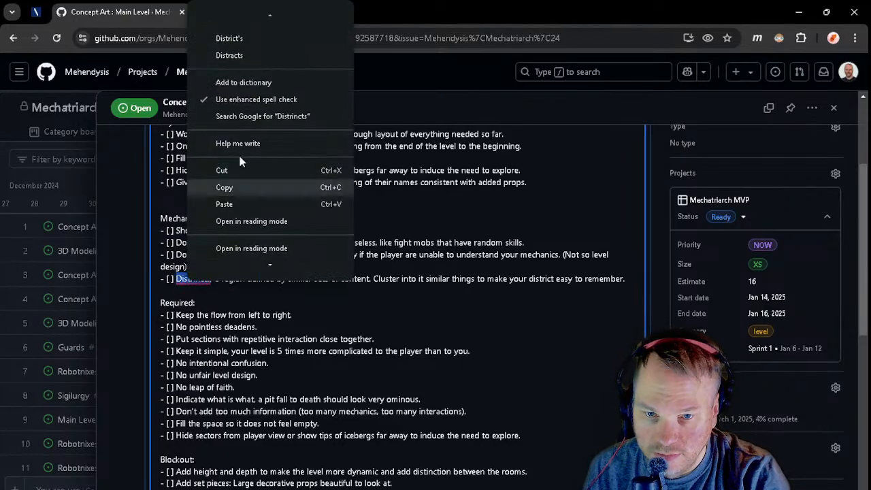
click(238, 41)
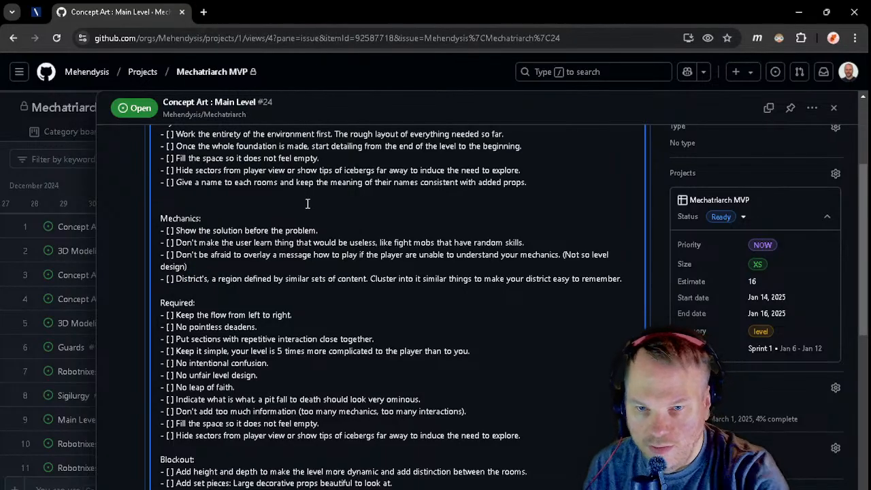
key(BackSpace)
key(BackSpace)
key(Right)
key(Right)
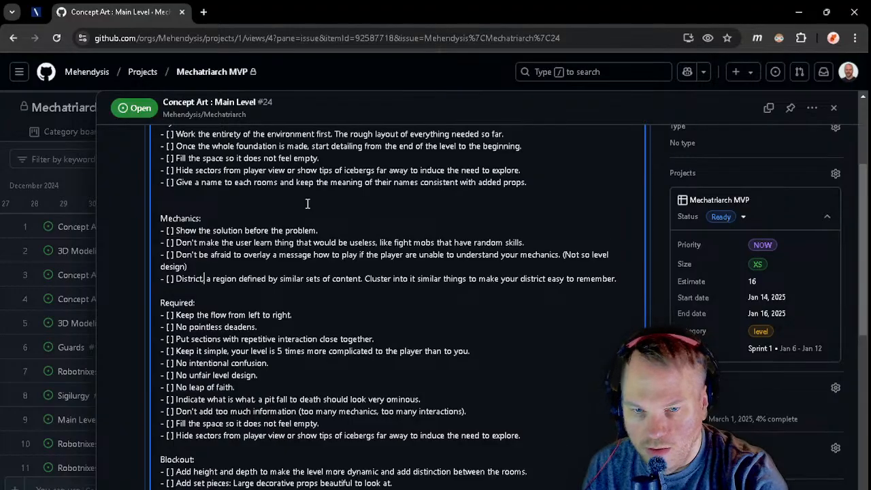
key(BackSpace)
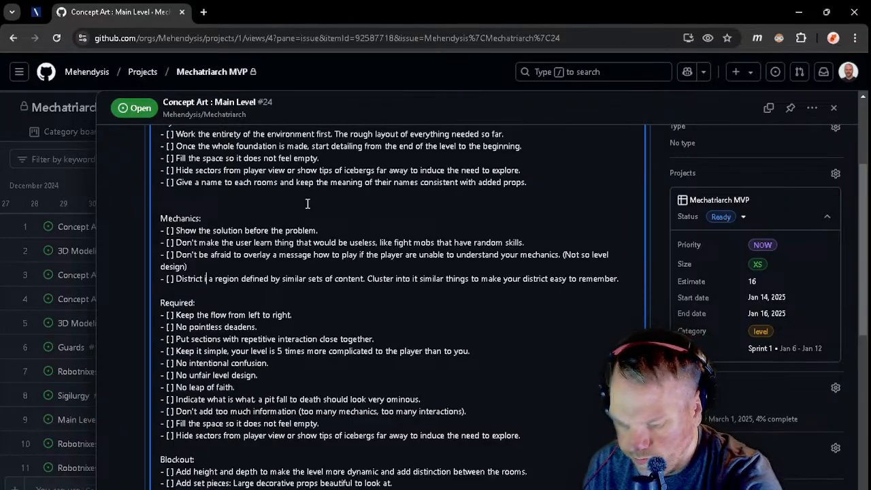
scroll(170, 304, down, 3)
scroll(170, 304, up, 2)
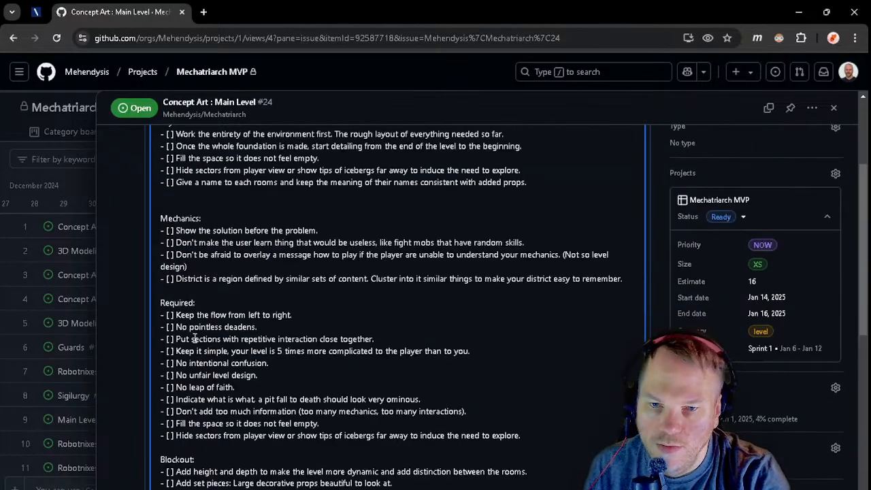
click(616, 453)
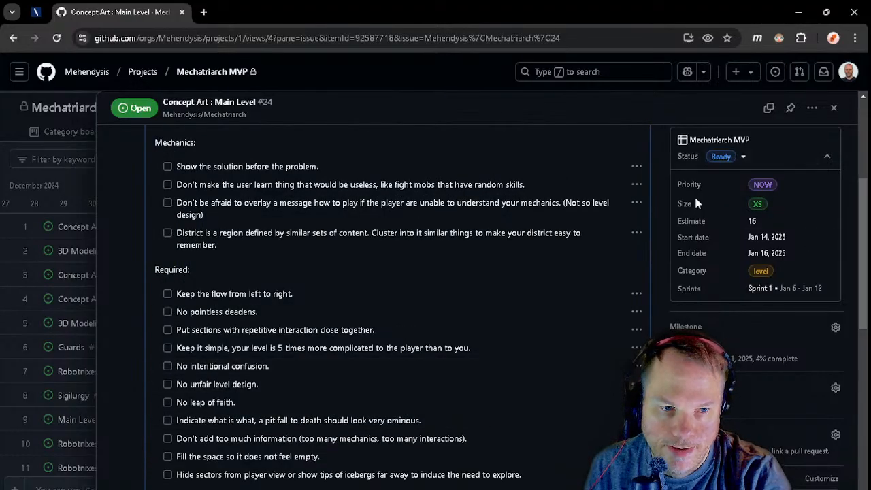
- Set the issue's status in the Mechatriarch MVP project to In progress
scroll(704, 199, up, 2)
click(743, 278)
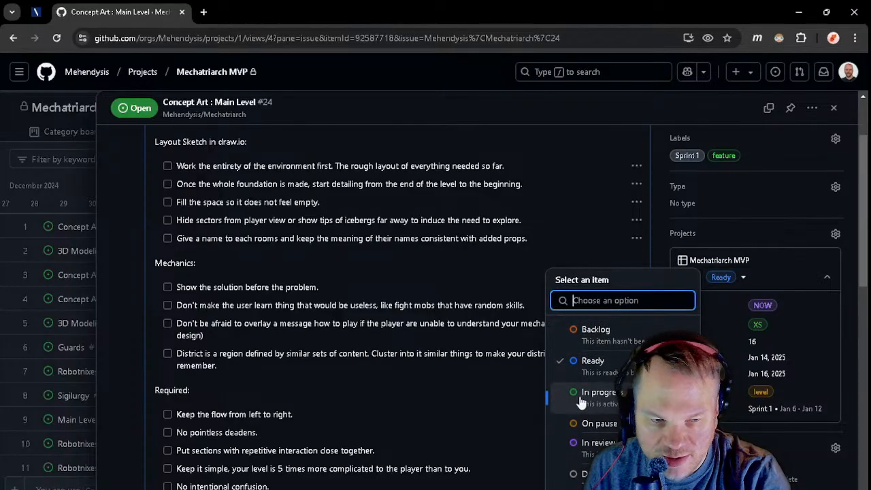
click(607, 405)
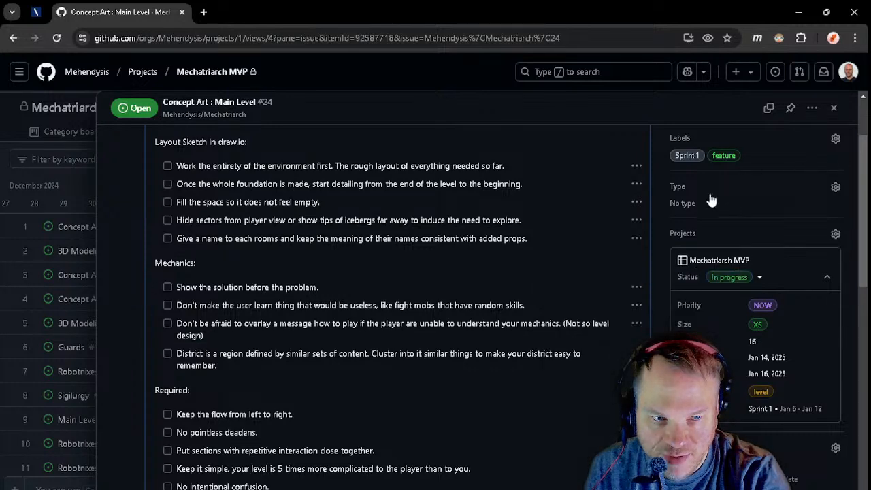
- Review the saved Layout Sketch, Mechanics, Required and Blockout task lists in the issue description
scroll(316, 366, up, 3)
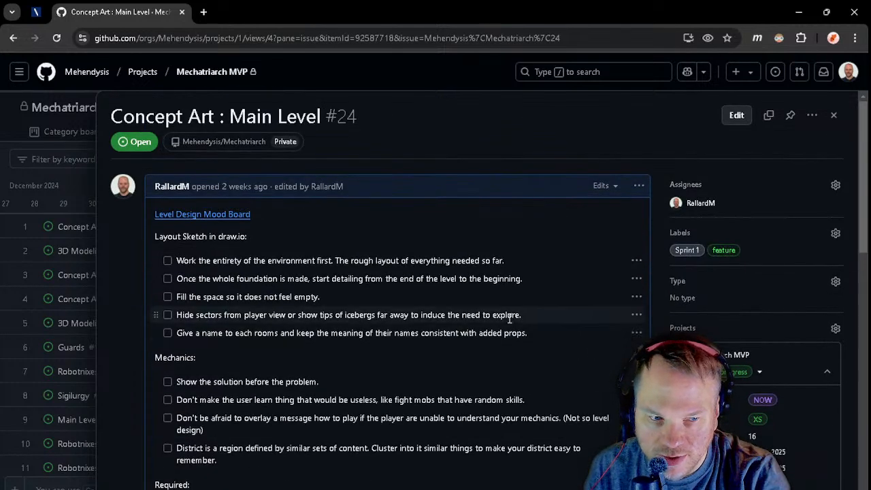
scroll(509, 314, down, 2)
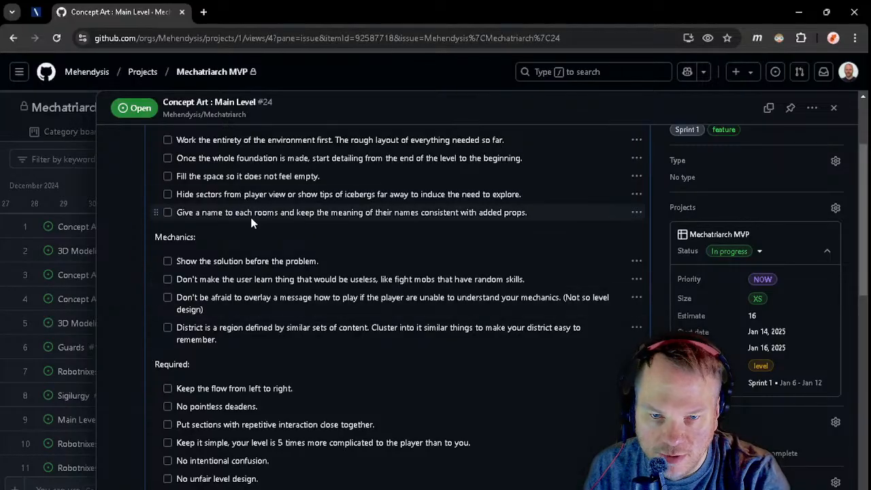
scroll(252, 220, up, 2)
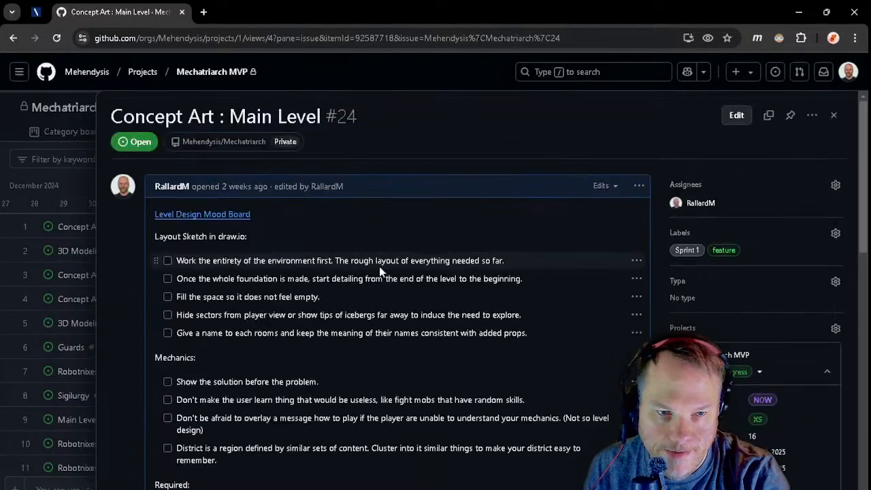
scroll(360, 278, down, 3)
scroll(347, 306, up, 1)
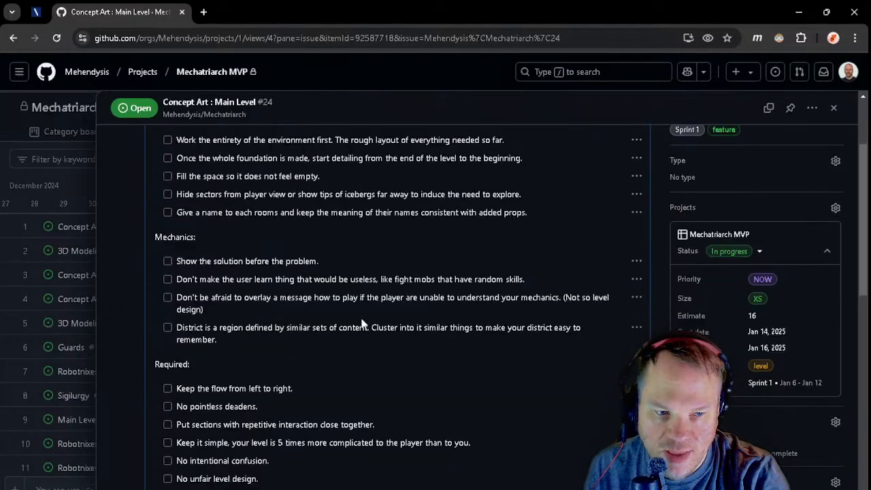
scroll(358, 314, down, 1)
scroll(358, 314, down, 1)
scroll(366, 300, down, 2)
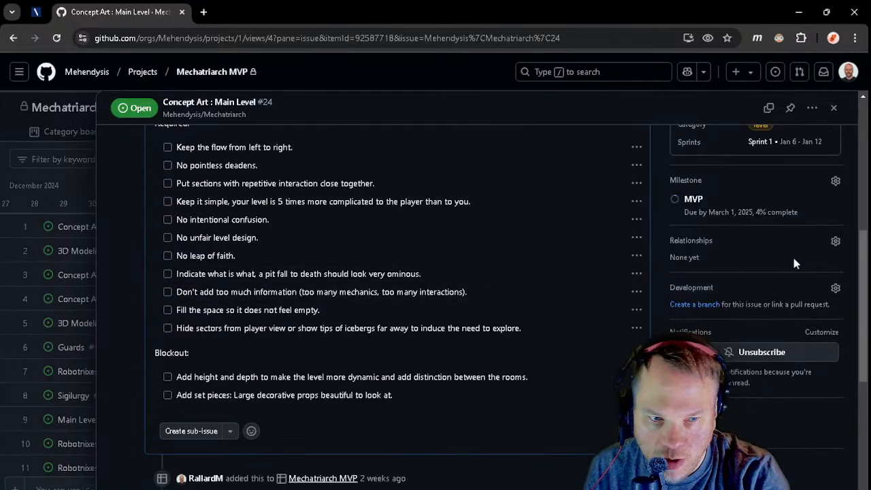
- Look through the Mechatriarch repository's issues for a possible parent of this issue, then close the list without choosing one
click(836, 244)
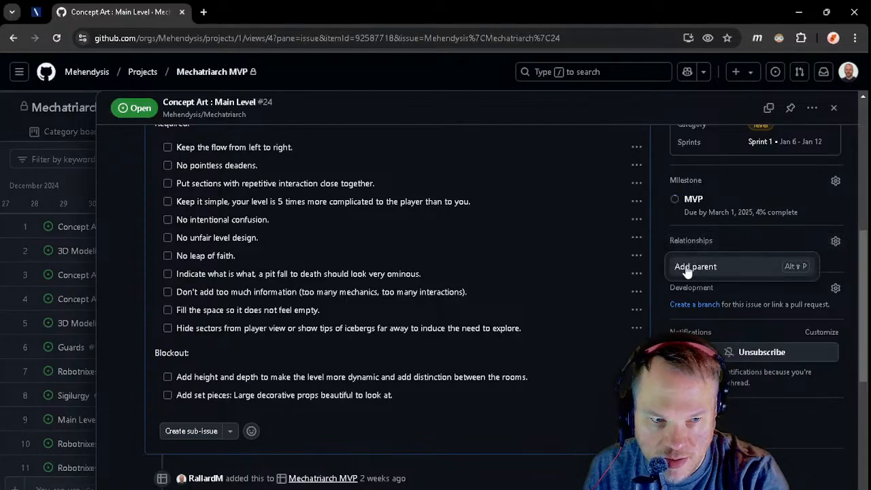
click(604, 252)
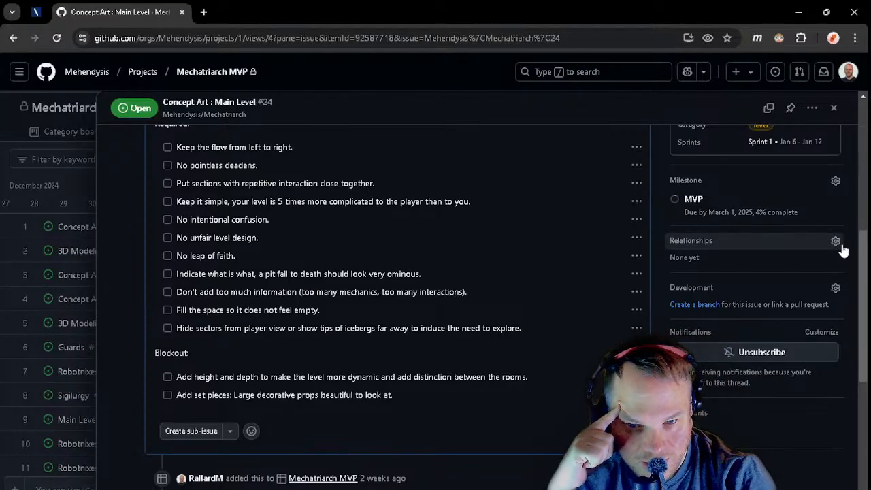
click(841, 246)
click(710, 269)
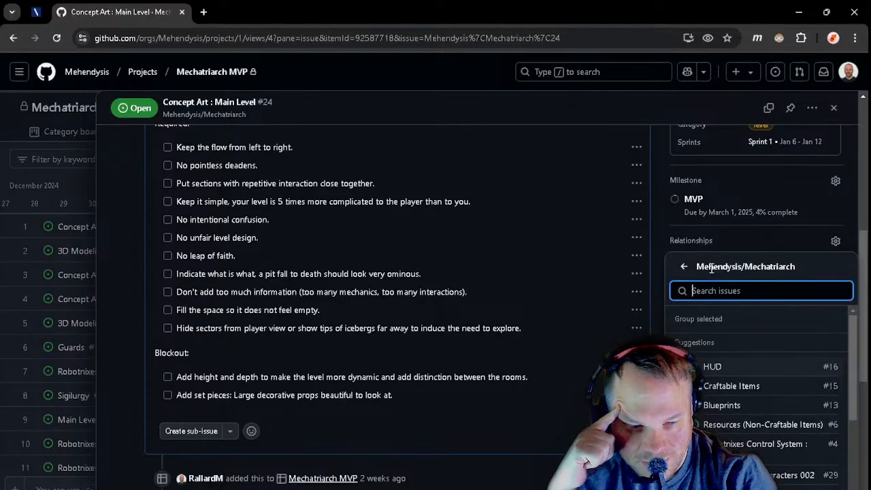
scroll(755, 381, down, 5)
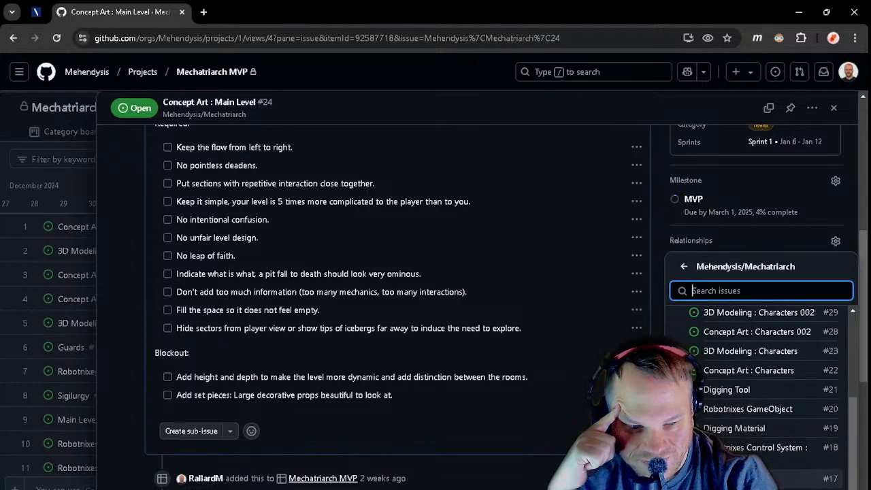
scroll(769, 449, up, 5)
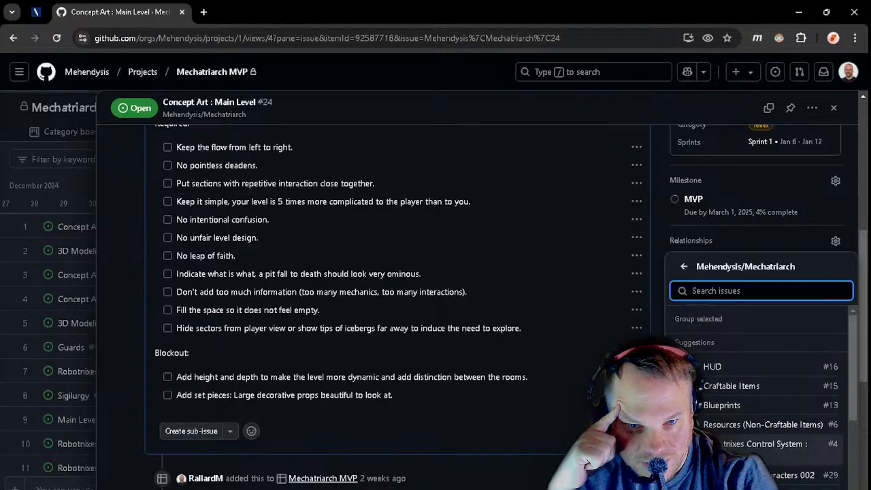
scroll(775, 453, down, 1)
scroll(779, 459, down, 1)
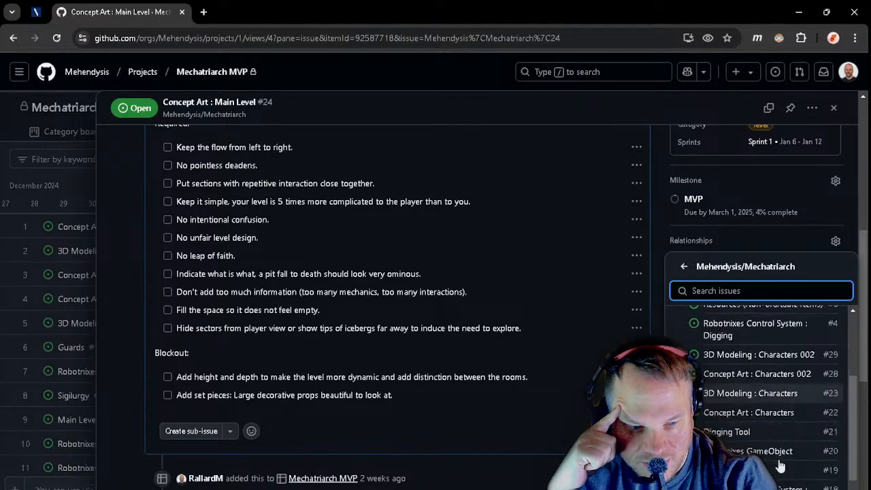
scroll(780, 466, down, 1)
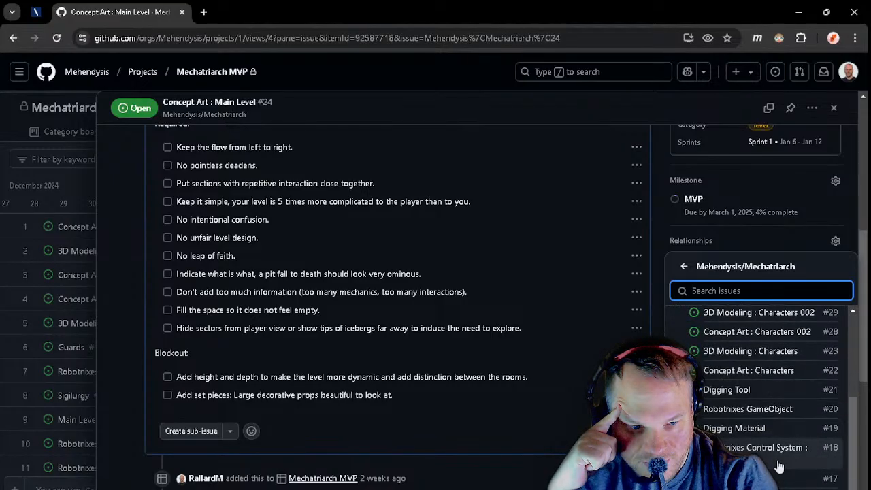
scroll(781, 466, up, 1)
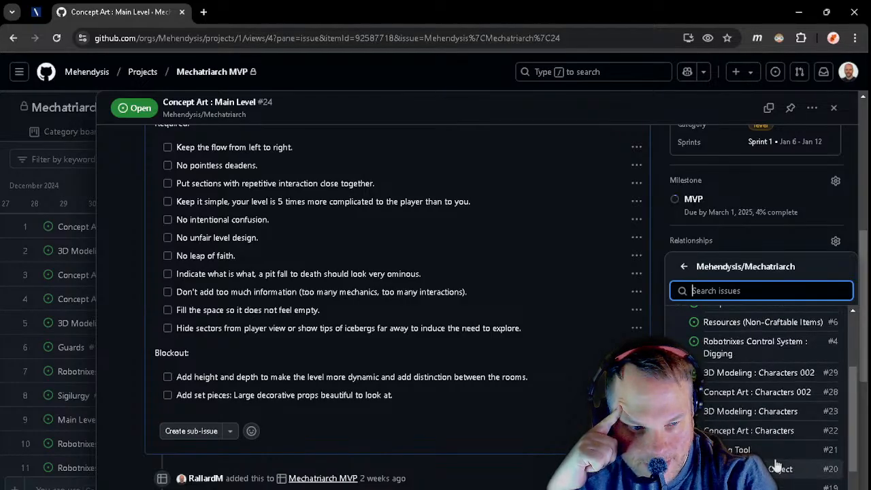
scroll(776, 465, up, 2)
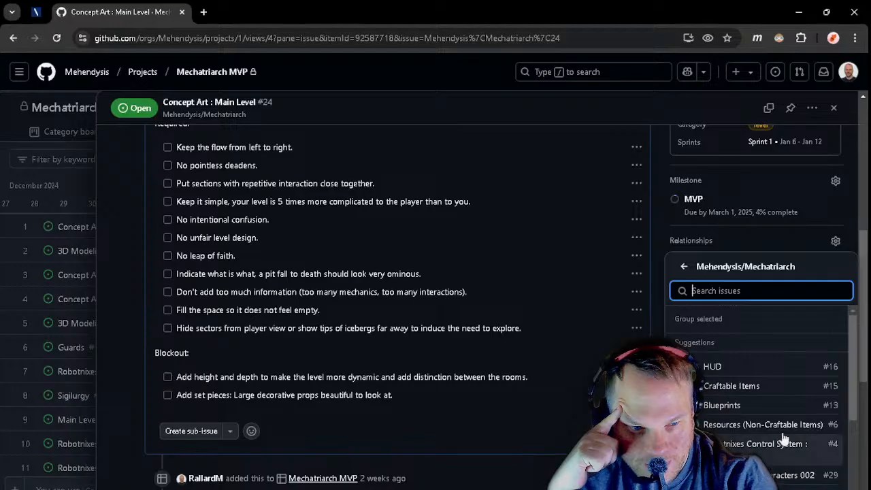
scroll(783, 441, down, 3)
scroll(763, 454, up, 1)
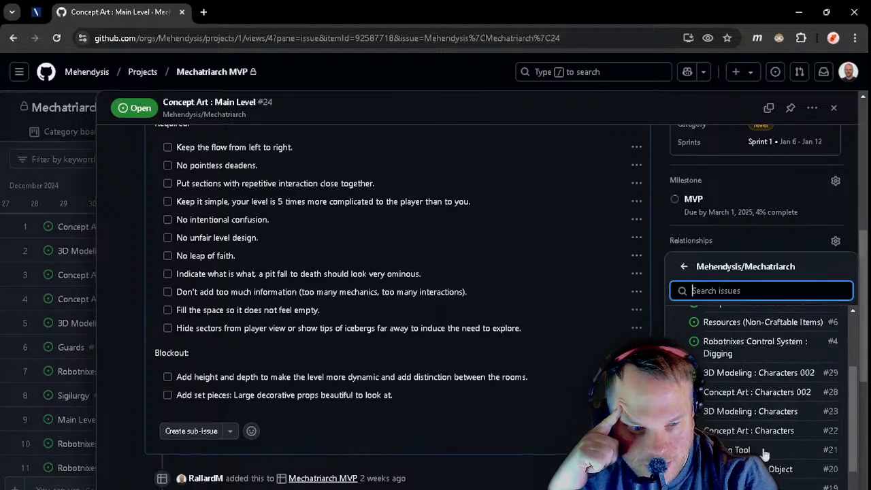
scroll(792, 447, down, 1)
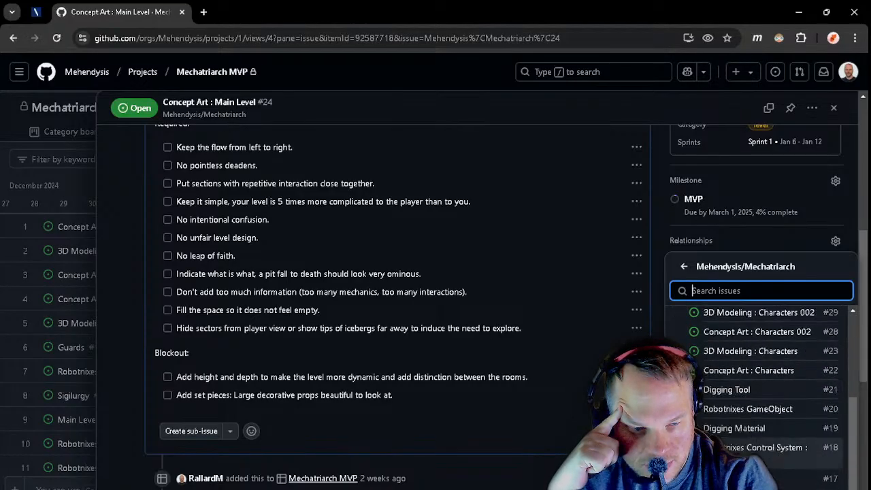
right_click(547, 191)
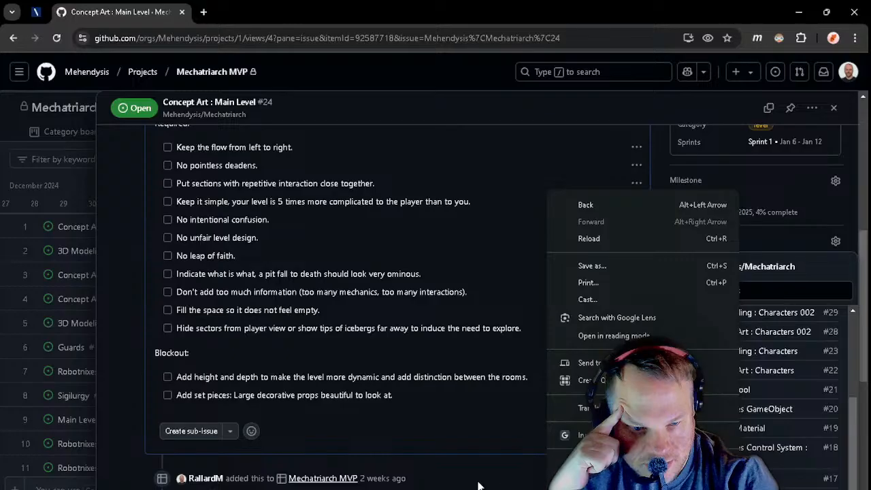
click(477, 486)
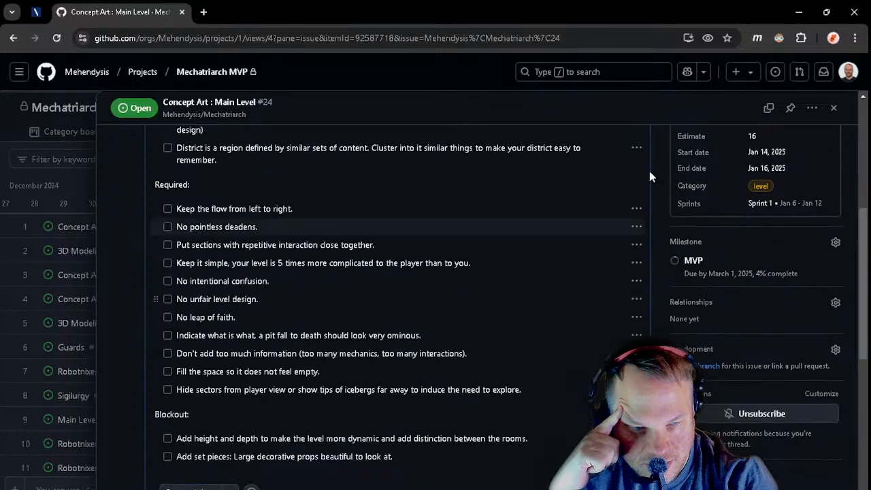
- Close the issue, look over the roadmap items and open the project's Priority board
scroll(721, 151, up, 3)
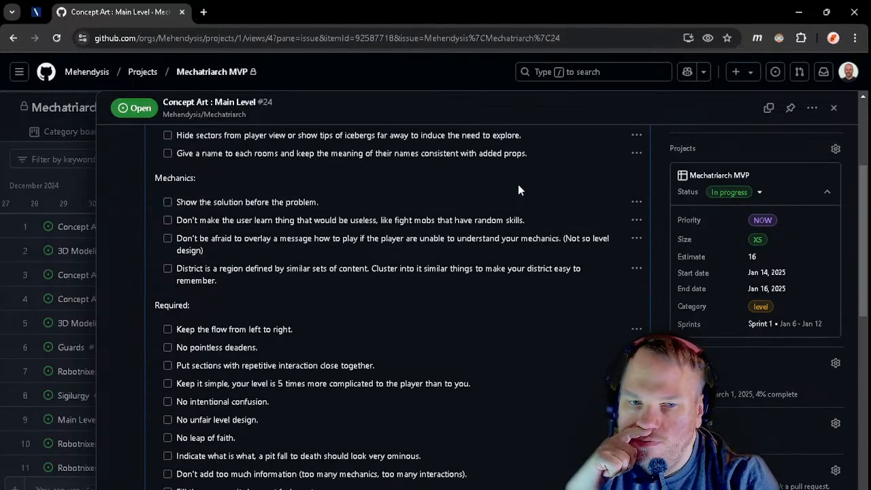
scroll(638, 229, up, 3)
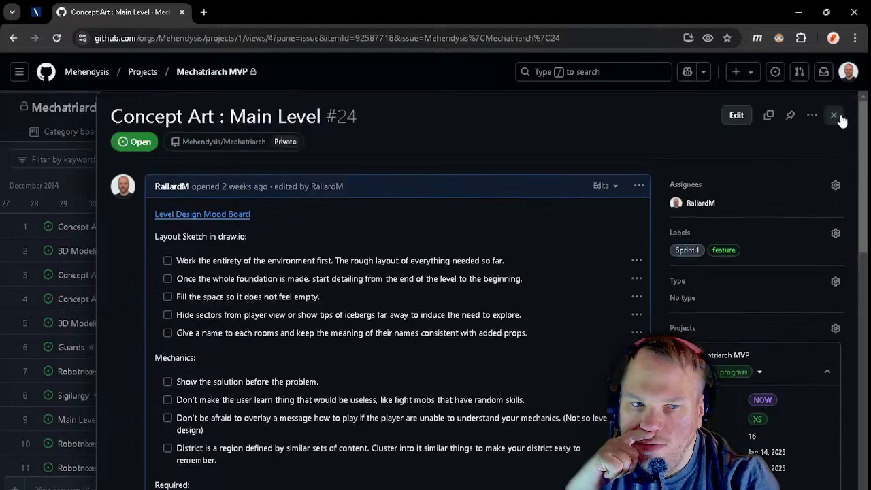
click(834, 116)
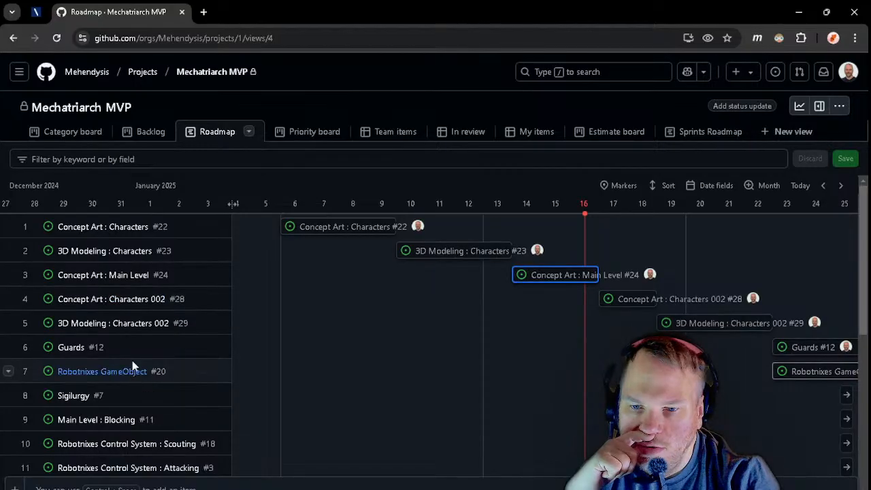
scroll(113, 305, down, 5)
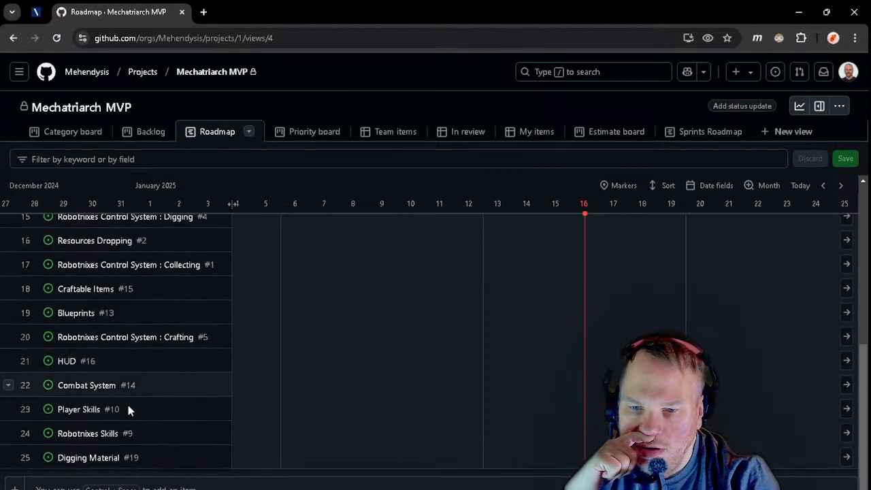
scroll(130, 405, up, 5)
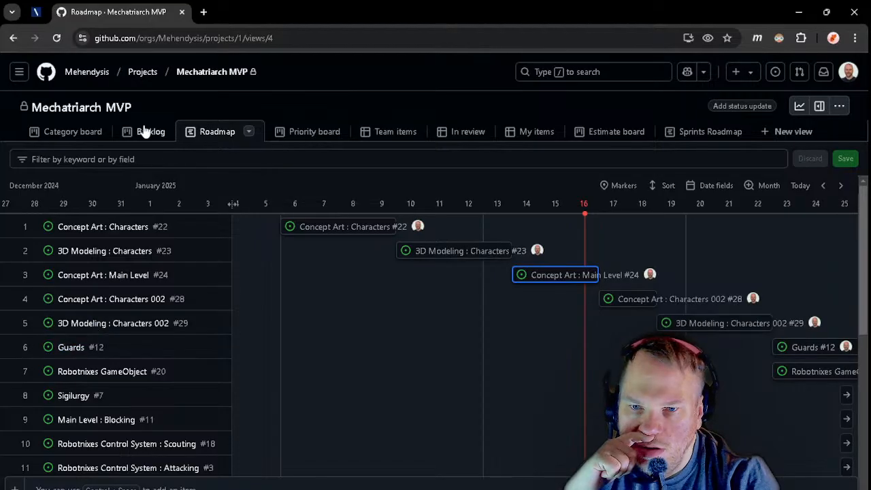
click(295, 131)
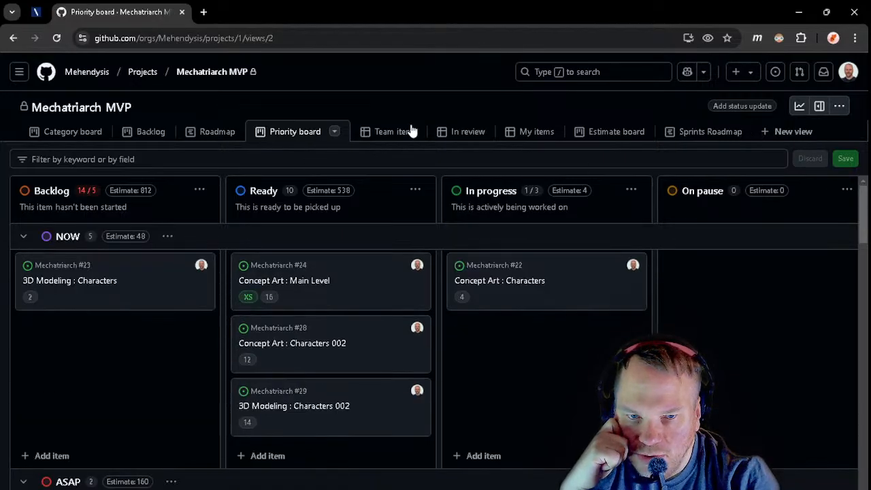
- Look through the project's Team items, Sprints Roadmap and Roadmap views
click(392, 138)
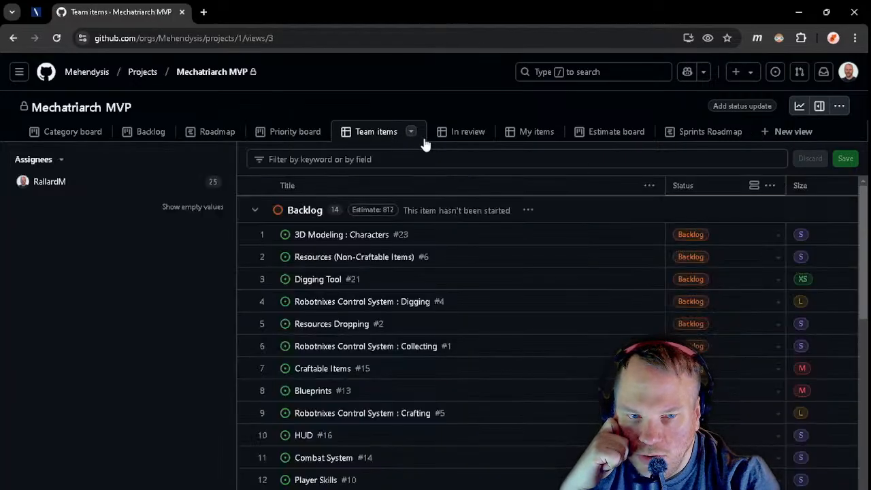
scroll(586, 400, down, 4)
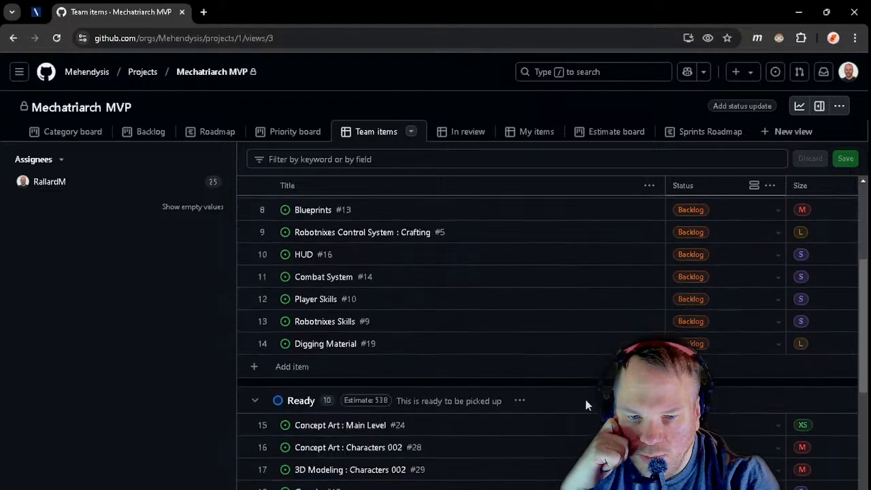
scroll(584, 399, up, 4)
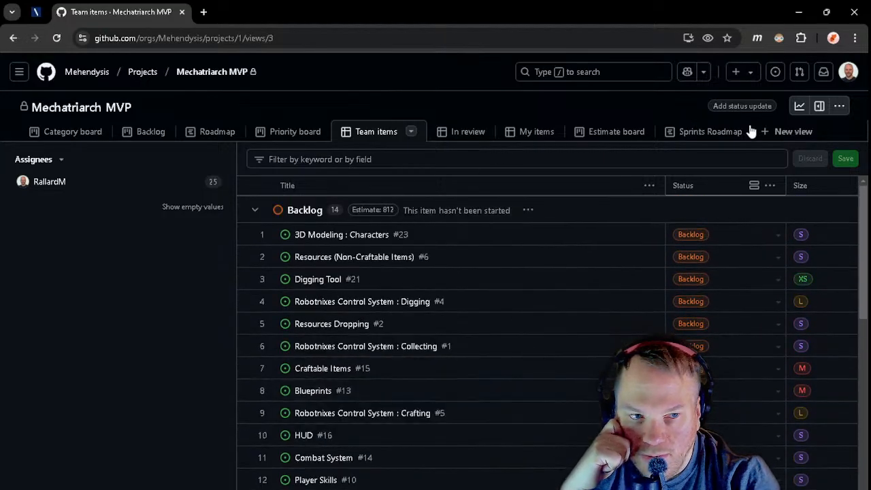
click(781, 133)
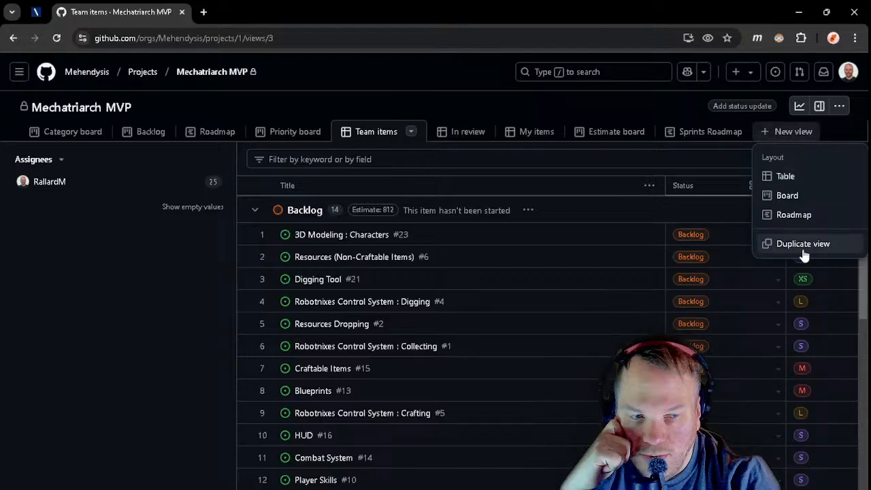
click(721, 139)
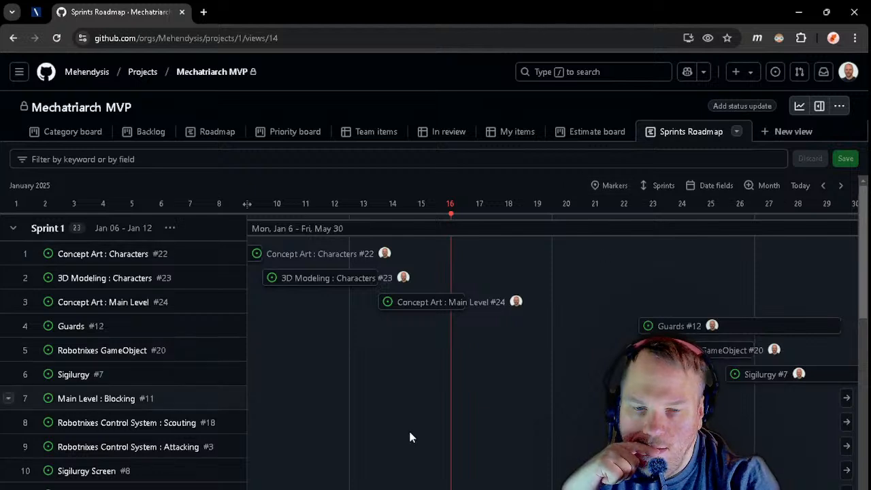
mouse_move(402, 489)
mouse_down()
mouse_move(388, 489)
mouse_move(401, 489)
mouse_up()
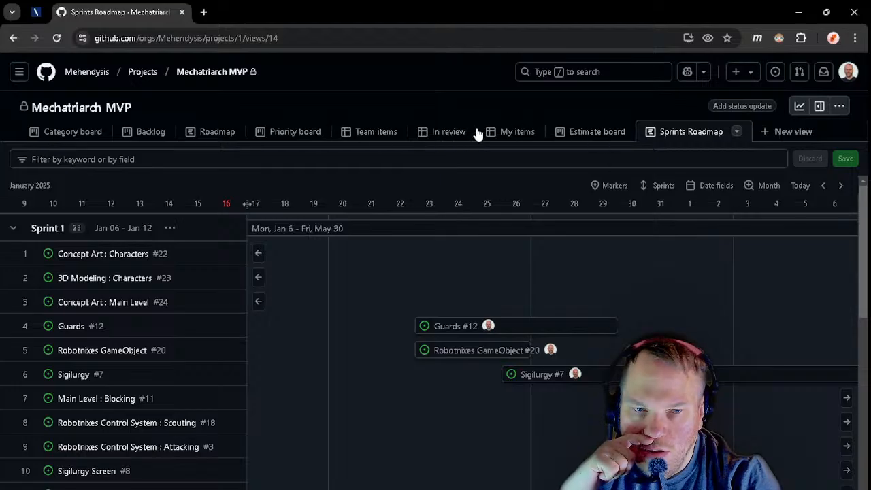
click(194, 132)
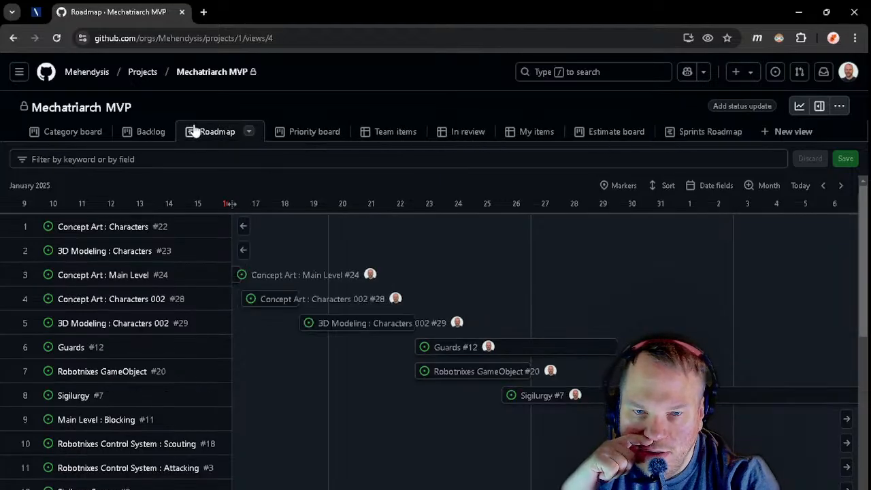
- On the Priority board, move the 3D Modeling : Characters card in the NOW group to Ready
click(290, 135)
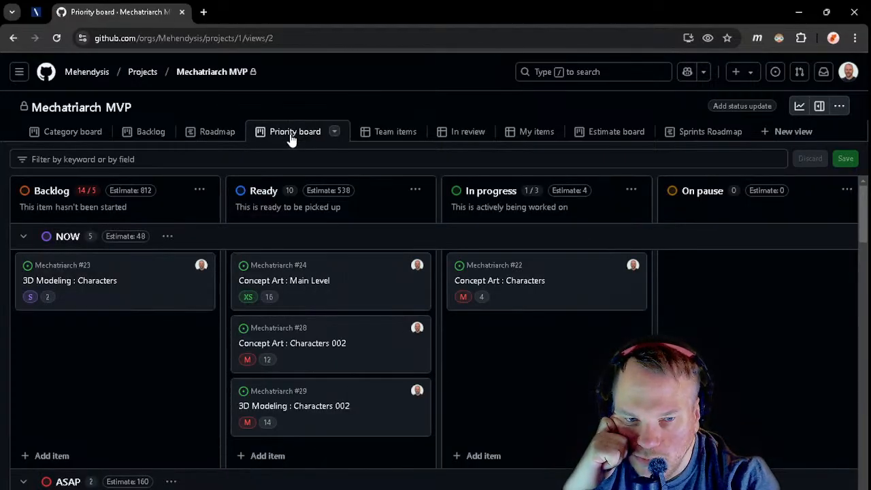
scroll(167, 353, down, 4)
scroll(116, 424, up, 4)
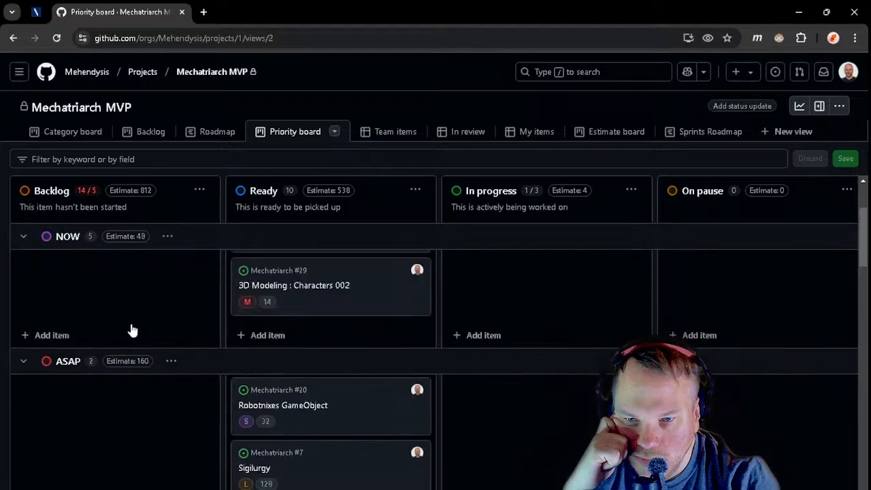
scroll(130, 323, down, 3)
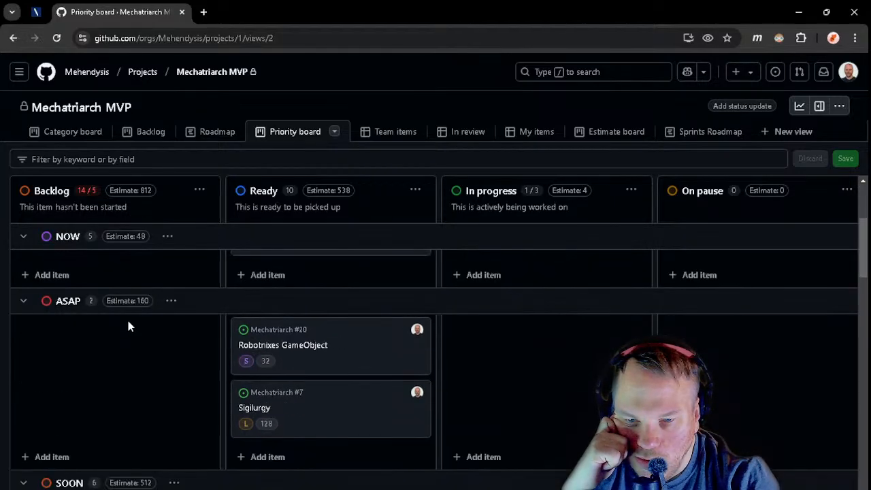
scroll(128, 321, up, 3)
drag(130, 299, 340, 292)
- Look over the board's priority groups and move the Concept Art : Characters card in the NOW group to On pause
scroll(34, 333, down, 3)
scroll(76, 406, down, 3)
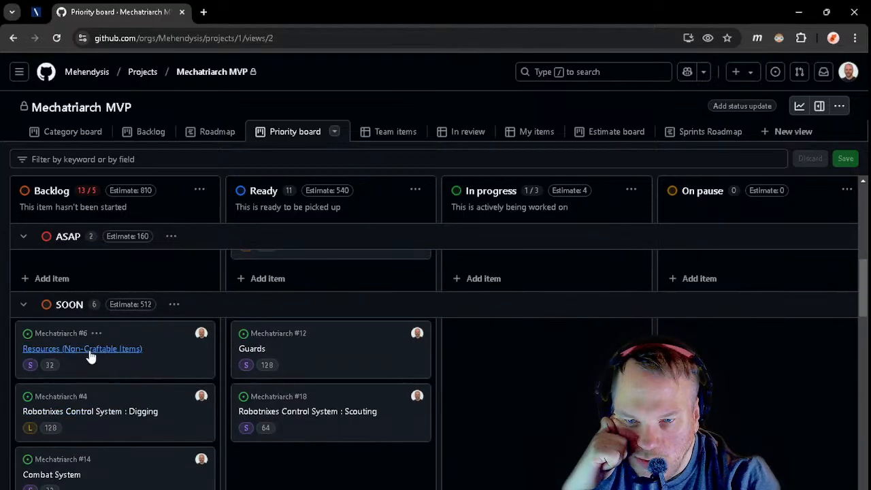
scroll(109, 374, down, 15)
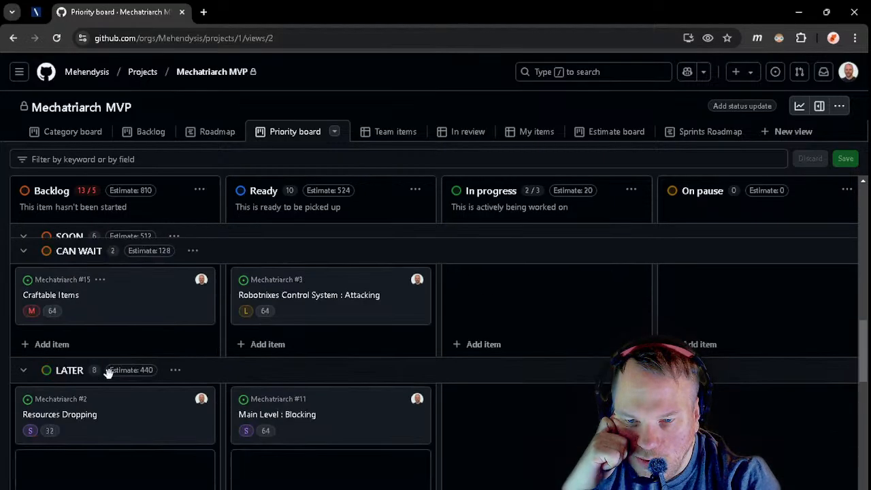
scroll(194, 378, up, 20)
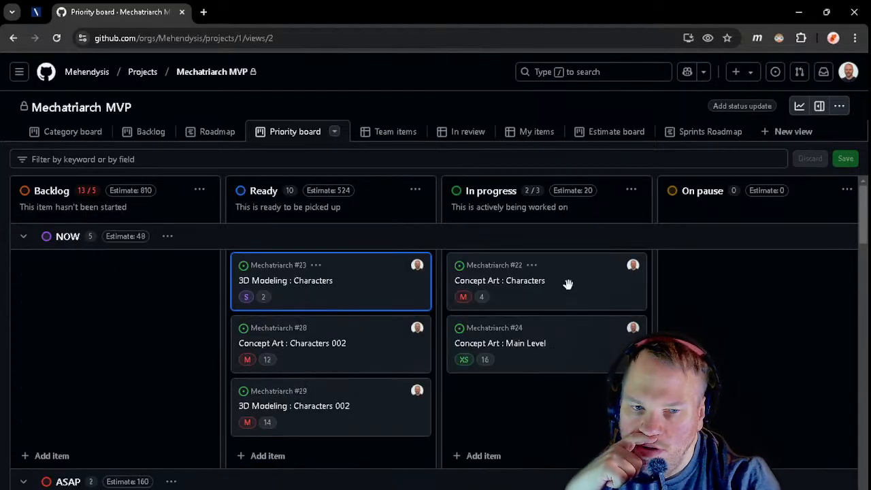
drag(461, 276, 349, 356)
scroll(435, 359, left, 6)
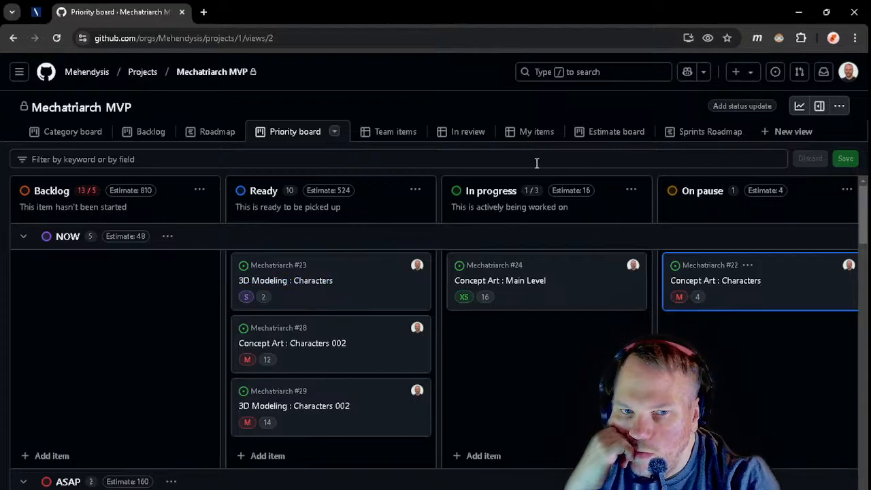
- Look over the remaining priority groups, and review the task lists of Concept Art : Main Level from the roadmap
scroll(235, 353, down, 15)
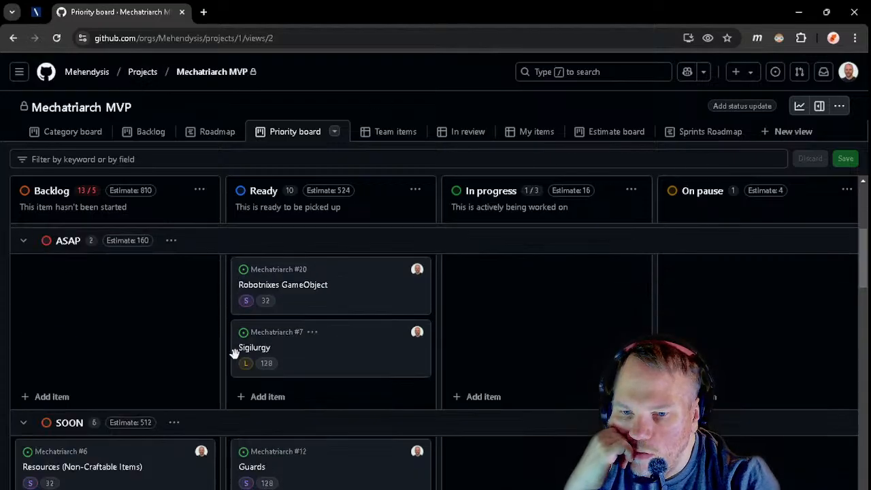
scroll(236, 360, down, 3)
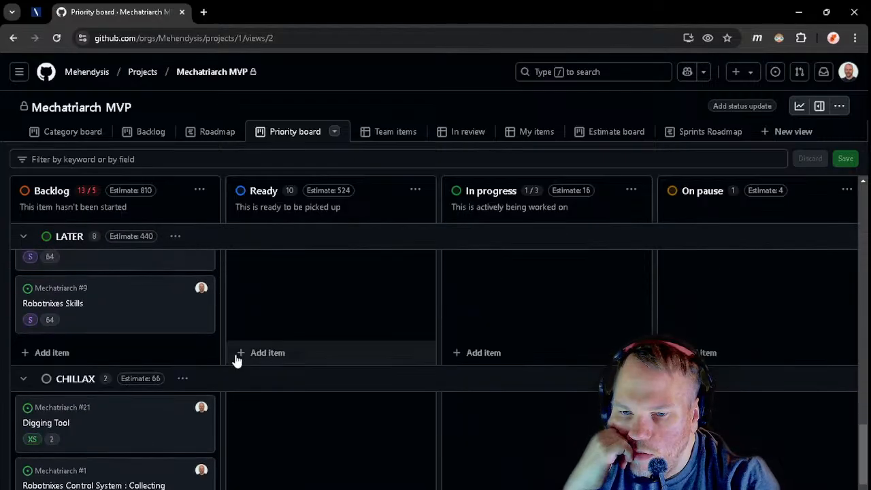
scroll(299, 416, up, 18)
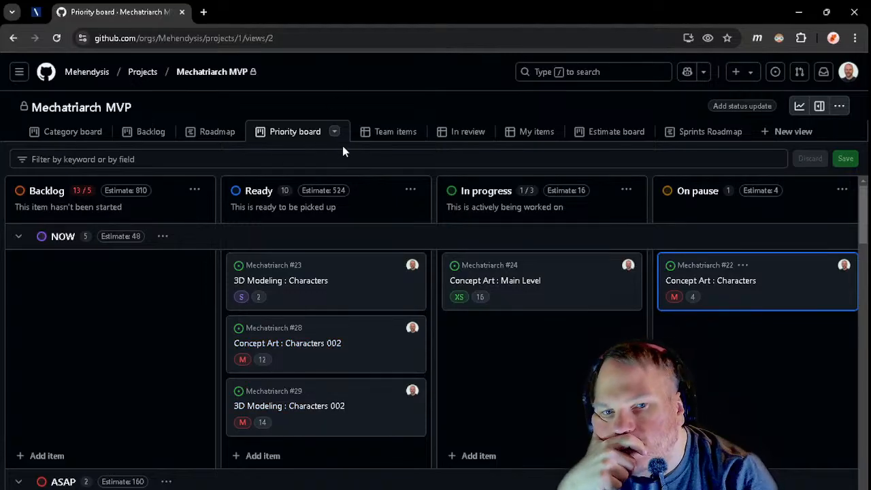
click(227, 135)
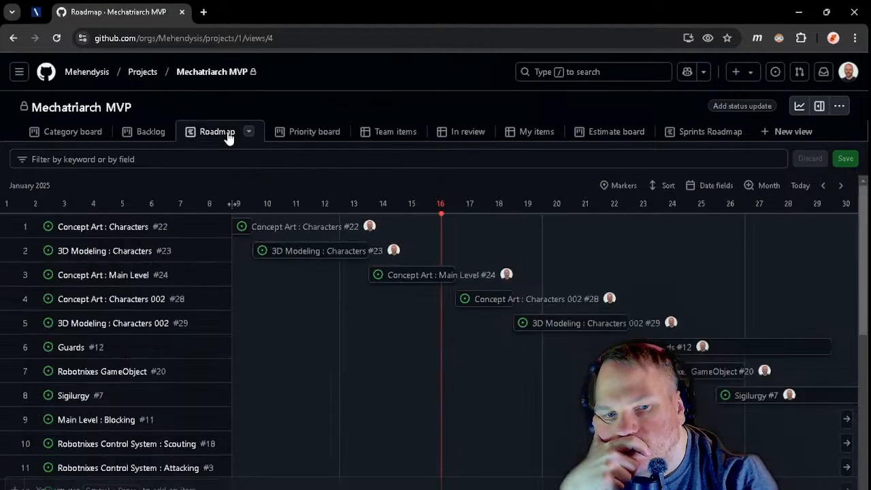
click(440, 277)
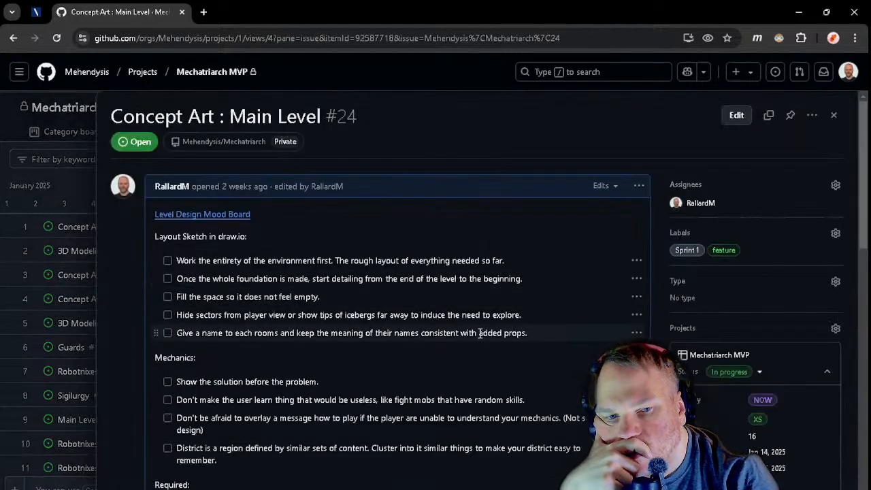
scroll(483, 328, down, 1)
scroll(478, 335, down, 1)
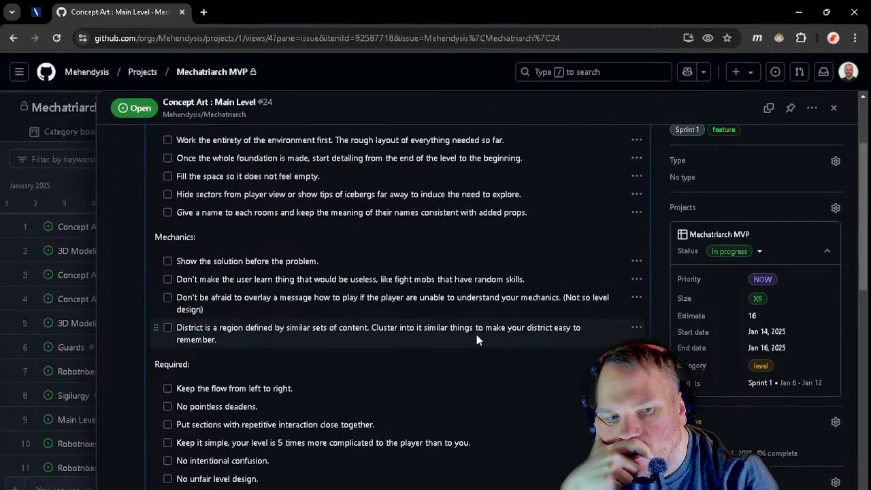
scroll(476, 335, down, 2)
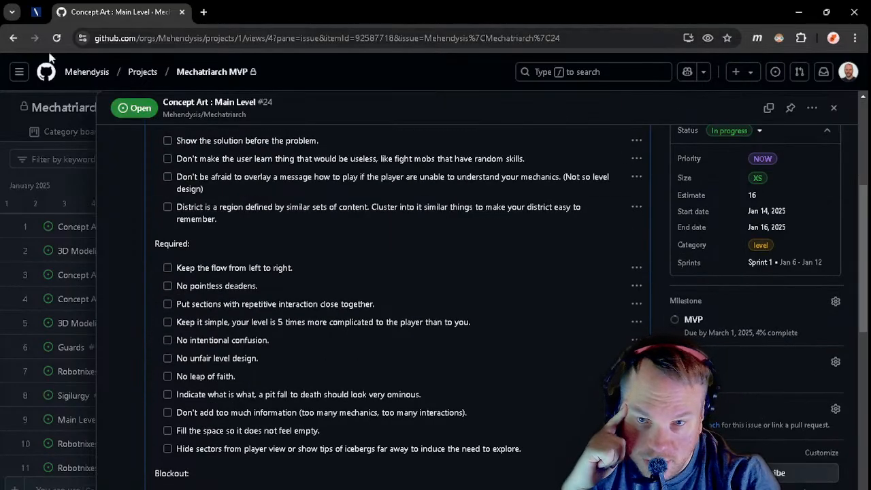
click(834, 108)
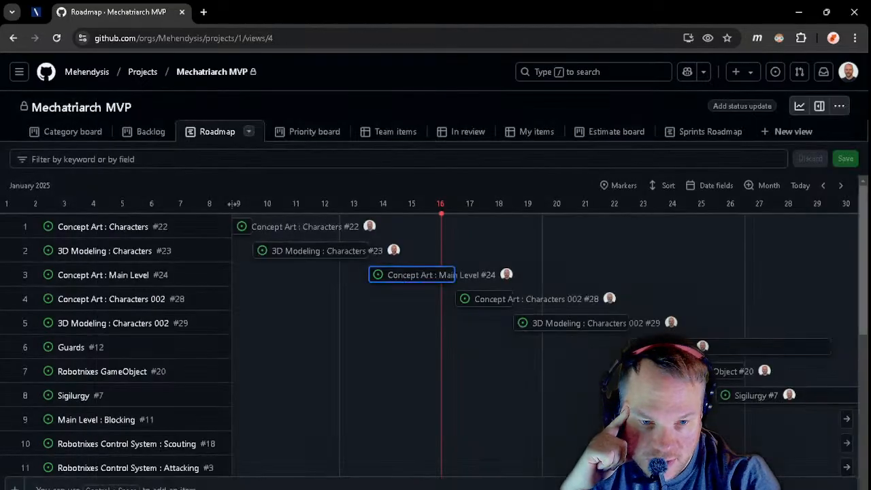
- Open Main Level : Blocking from the roadmap, search the Mechatriarch issues for "leve" as its possible parent, and close it without choosing one
scroll(234, 204, right, 3)
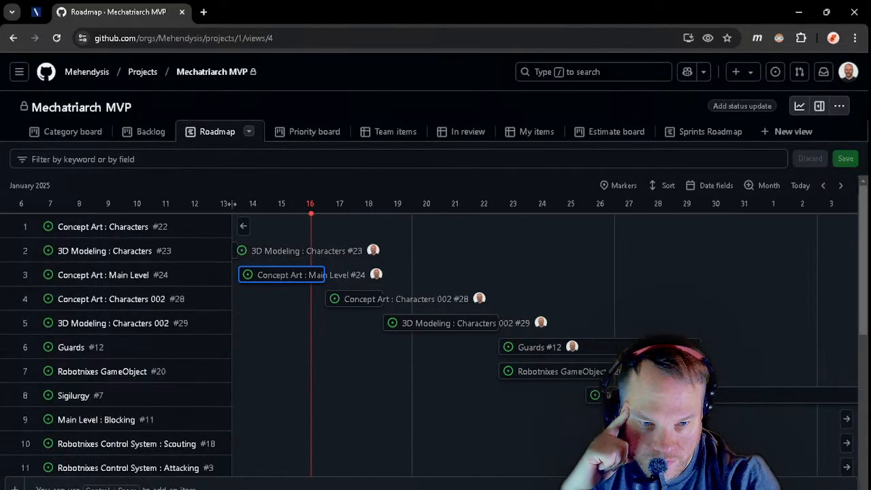
scroll(233, 204, right, 7)
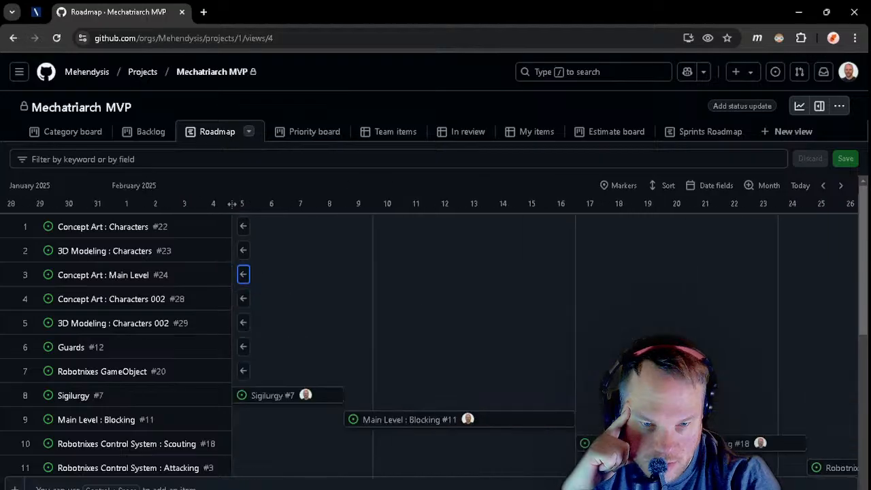
scroll(232, 204, left, 4)
scroll(231, 204, right, 10)
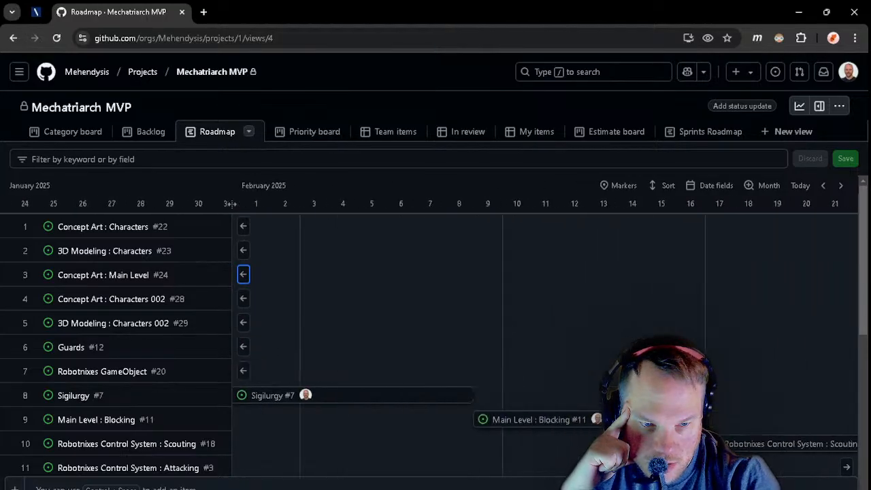
click(432, 420)
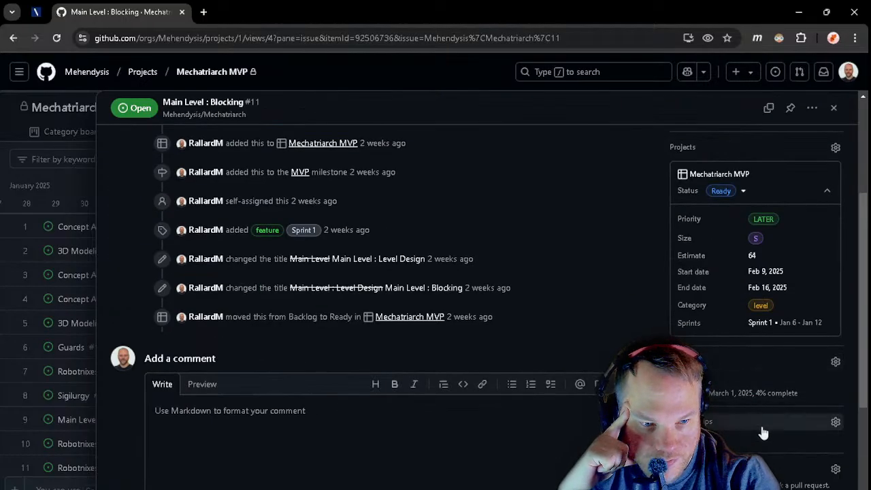
click(836, 422)
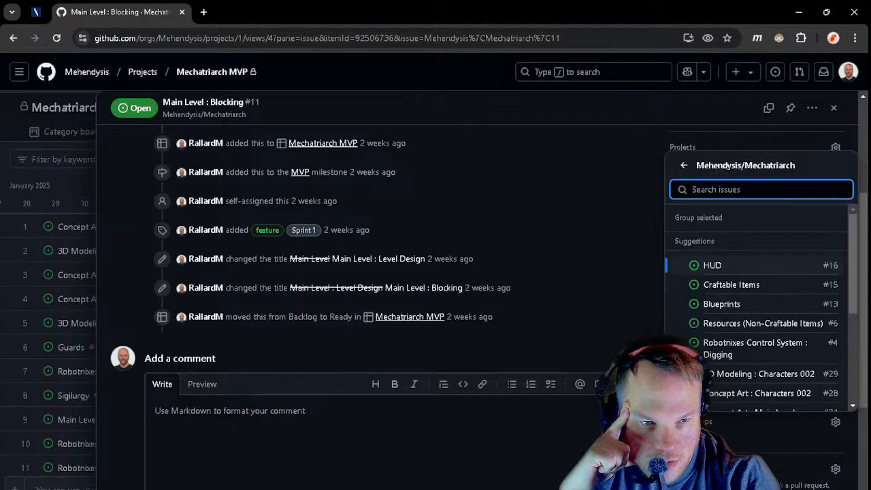
scroll(771, 327, down, 1)
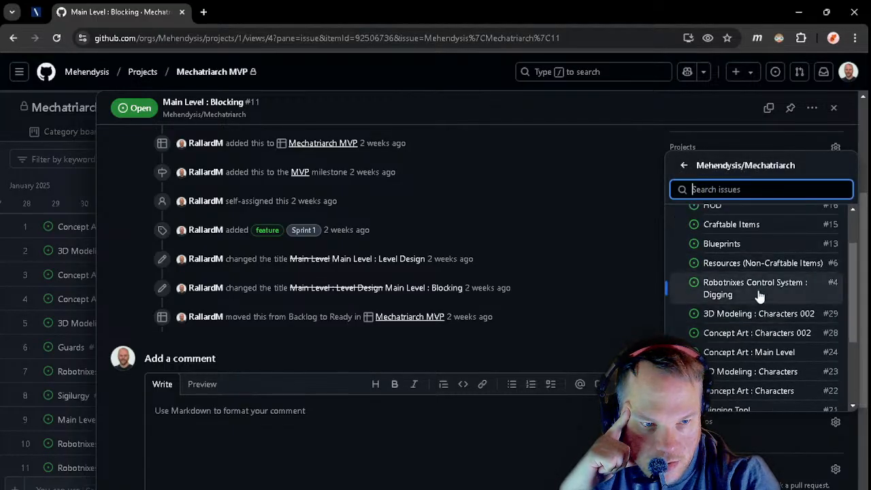
text(le)
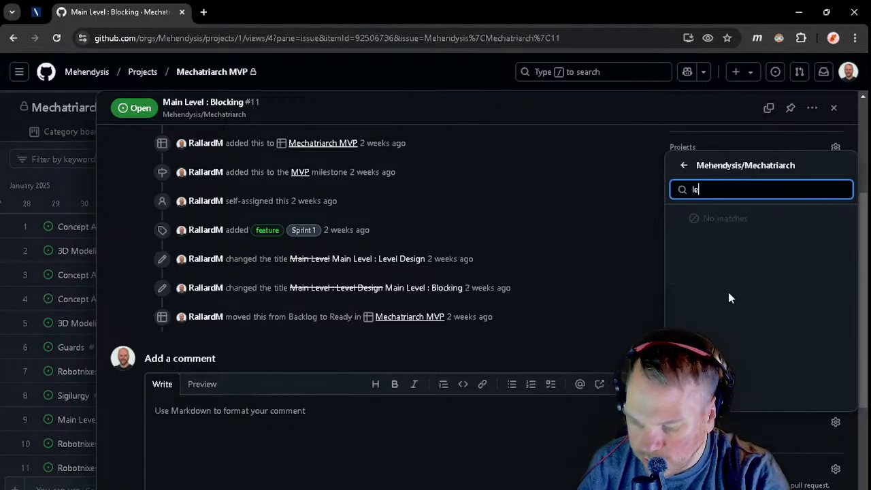
text(ve)
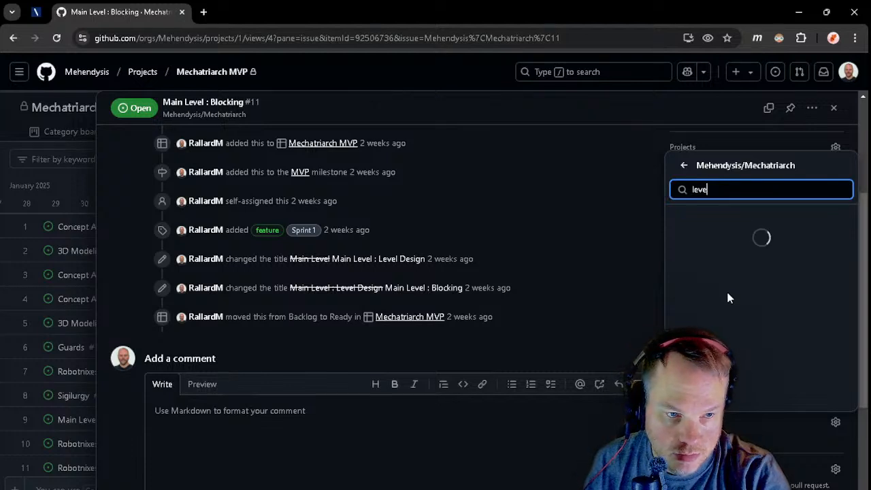
click(683, 165)
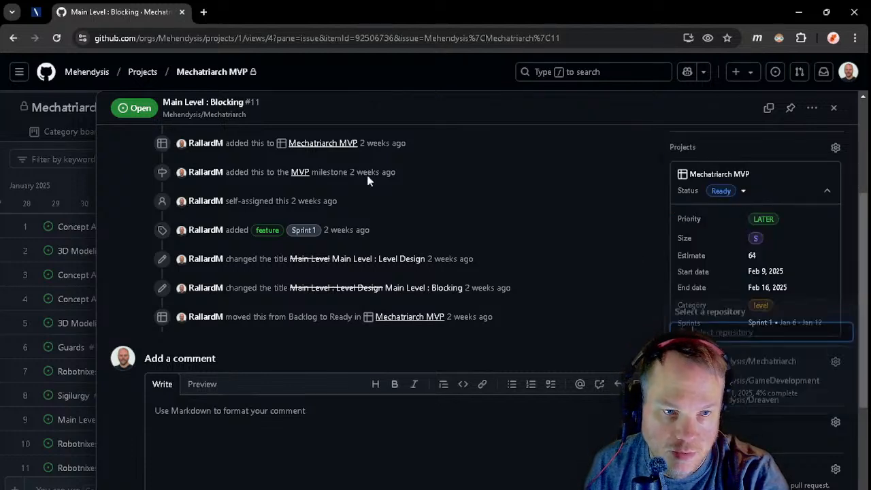
click(834, 107)
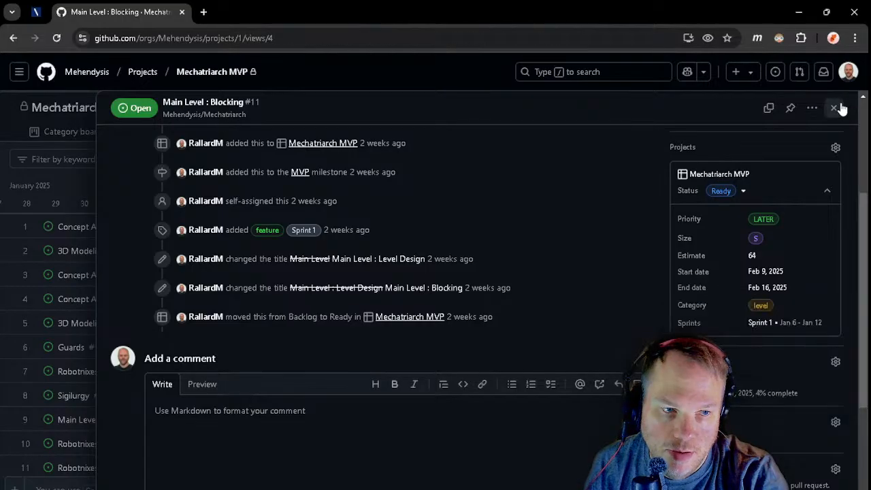
click(833, 108)
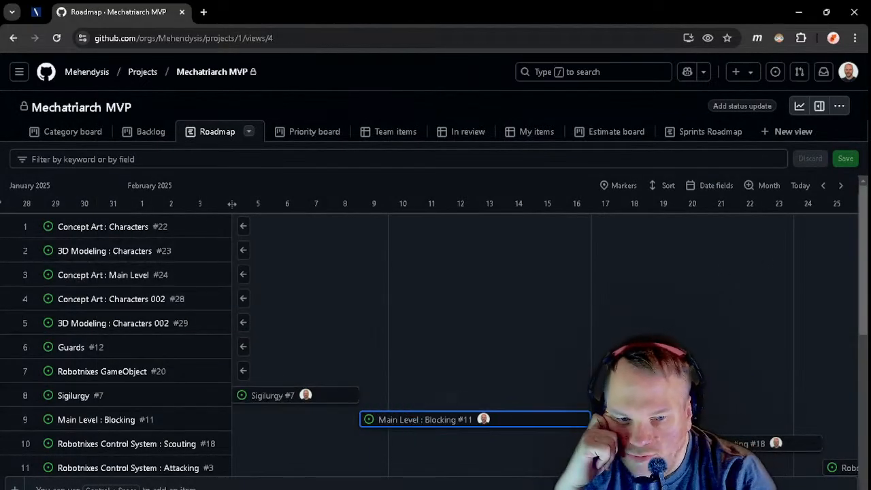
scroll(544, 340, left, 3)
scroll(544, 340, right, 2)
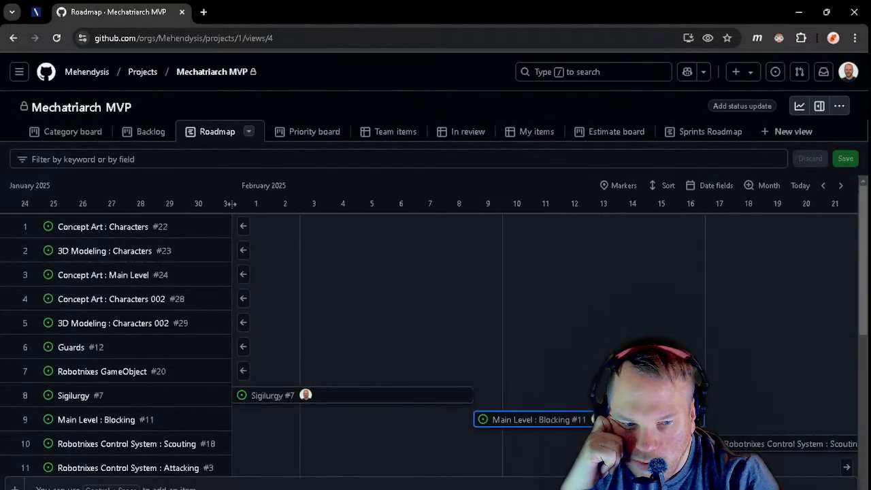
scroll(544, 340, left, 4)
scroll(544, 340, right, 2)
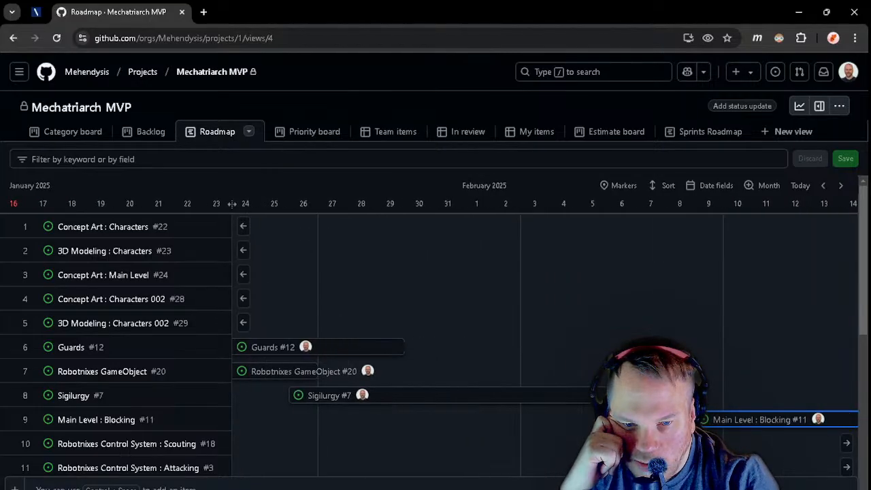
scroll(545, 340, left, 2)
scroll(544, 340, right, 3)
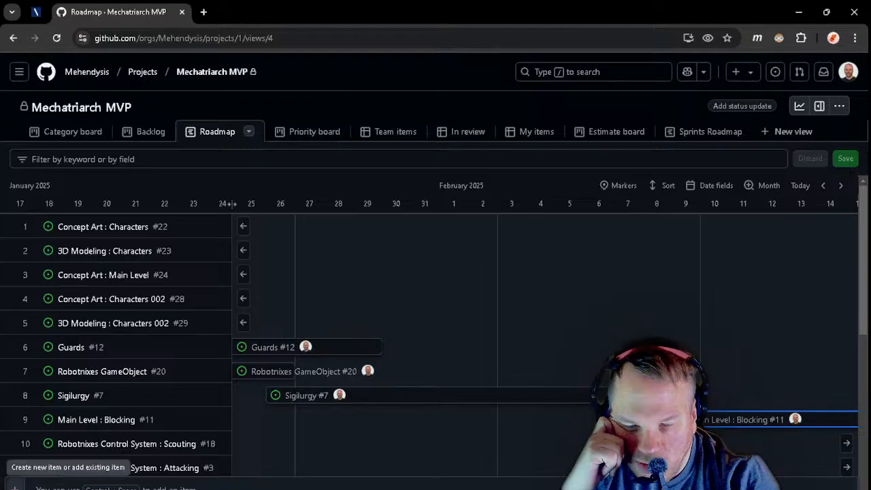
click(15, 488)
click(562, 337)
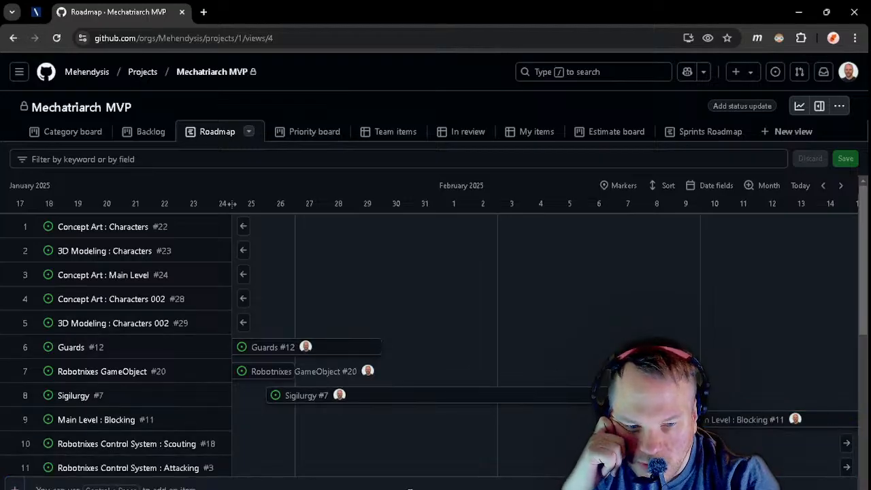
- Open Concept Art : Main Level #24 from the roadmap, review its task lists and open its description for editing
drag(435, 489, 404, 489)
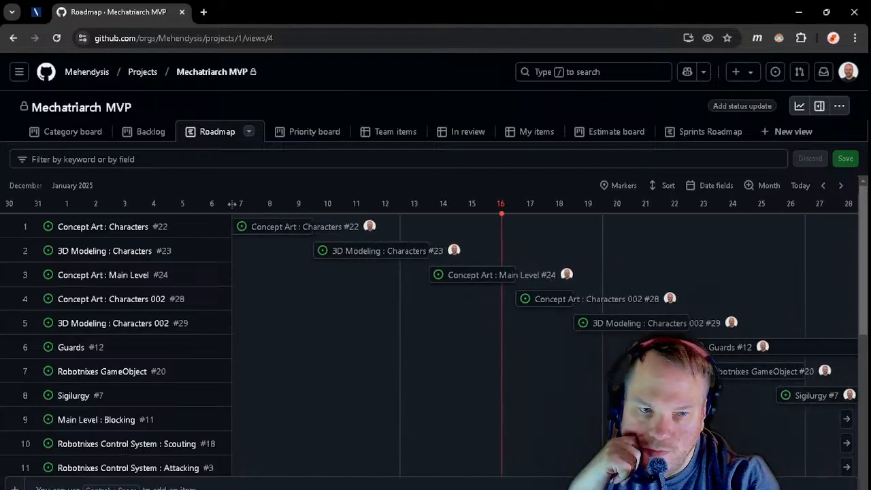
click(470, 281)
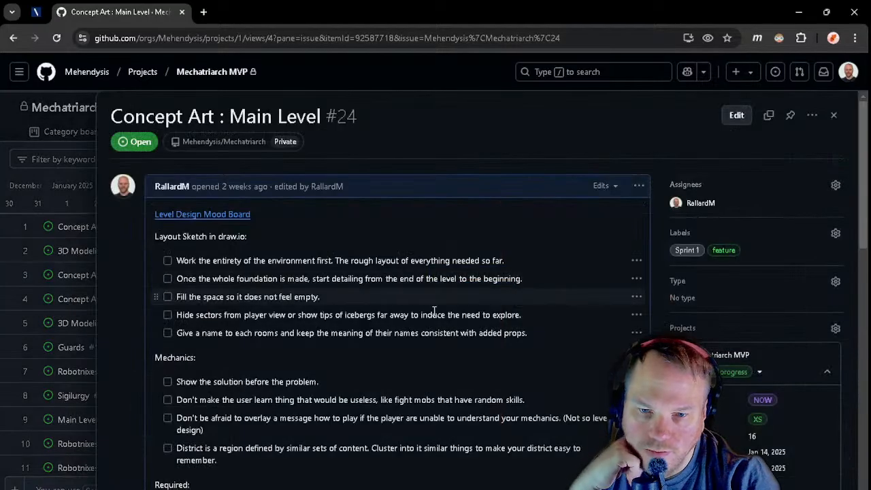
scroll(284, 334, down, 6)
scroll(283, 334, up, 6)
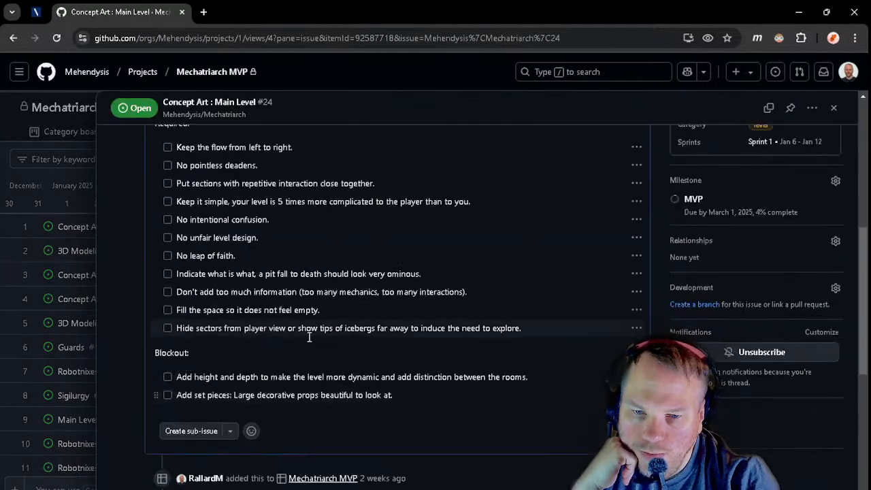
click(639, 185)
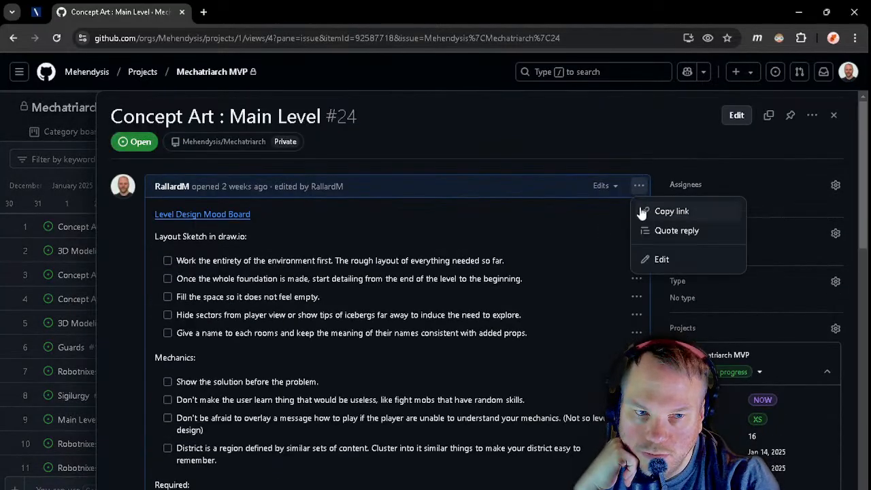
click(655, 258)
scroll(277, 345, down, 2)
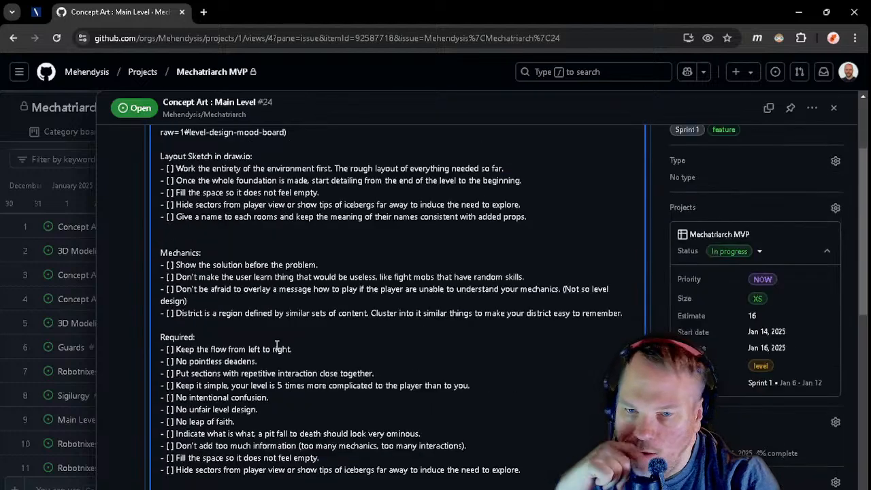
scroll(236, 292, up, 1)
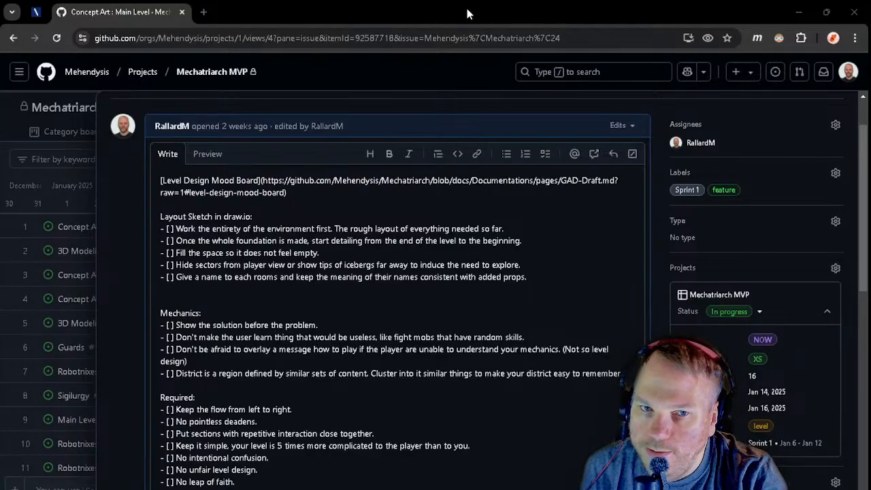
- Restore the project's browser window from maximized and narrow it to uncover the draw.io diagram window behind it
drag(467, 8, 422, 27)
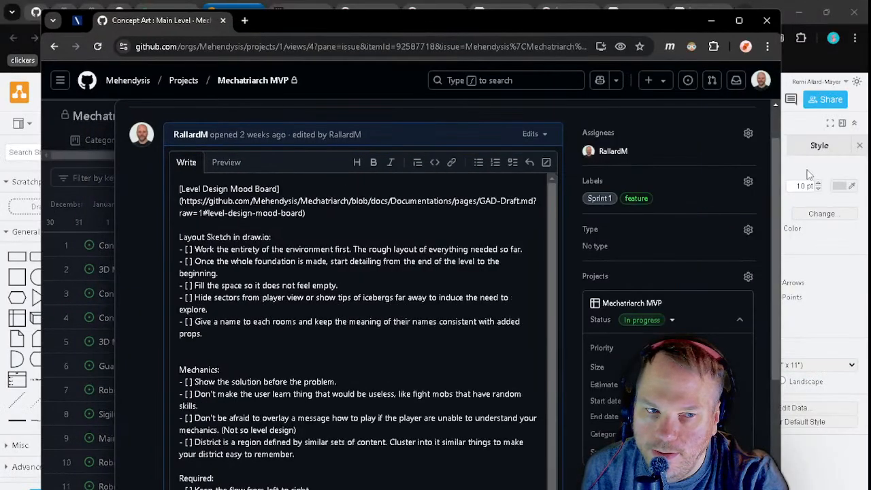
drag(783, 178, 677, 178)
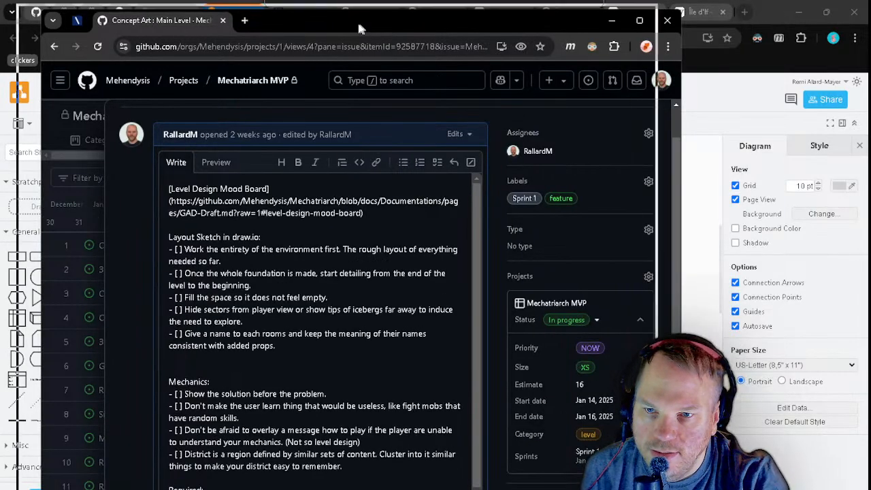
- Maximize the Concept Art : Main Level issue window and move a new browser tab out into its own window on the other monitor
drag(357, 20, 329, 15)
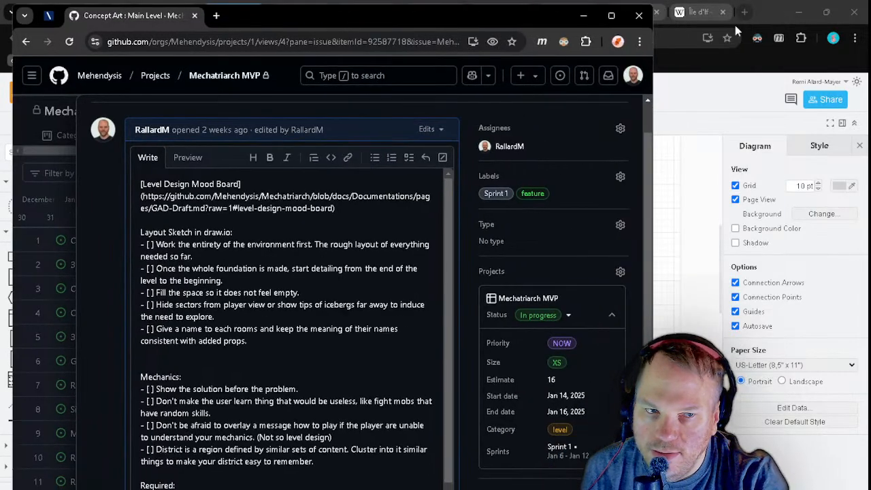
double_click(538, 16)
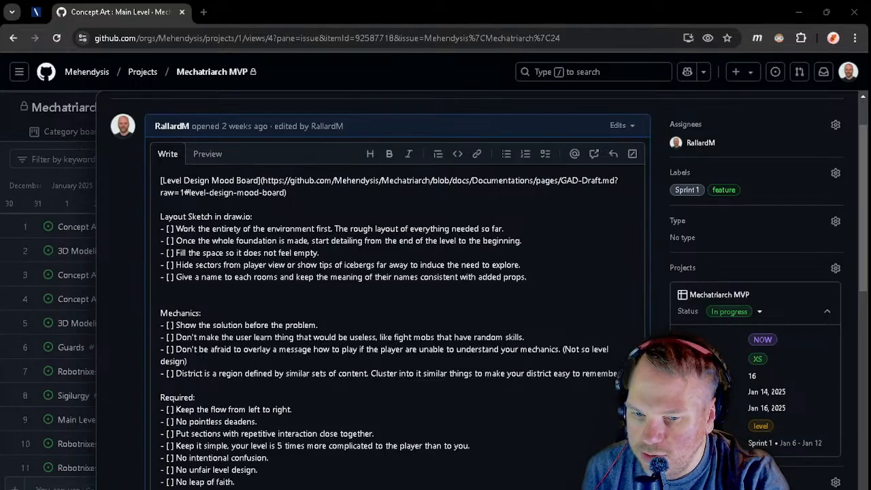
click(203, 12)
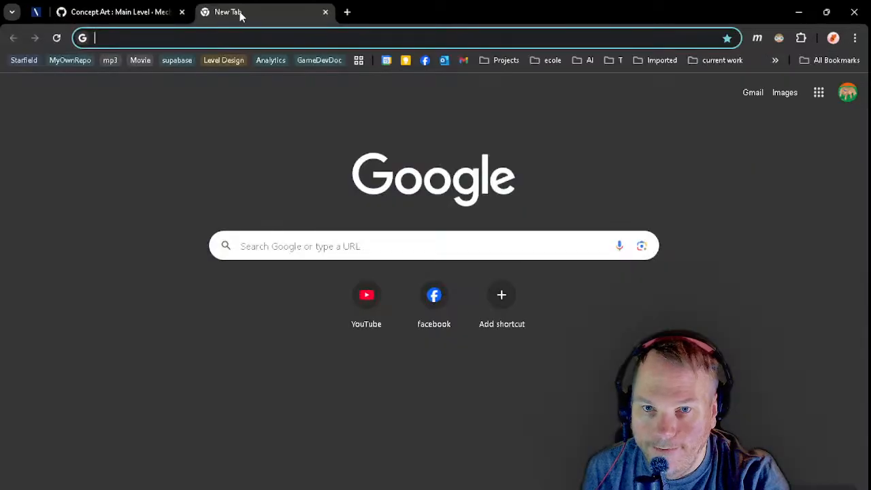
drag(240, 15, 25, 34)
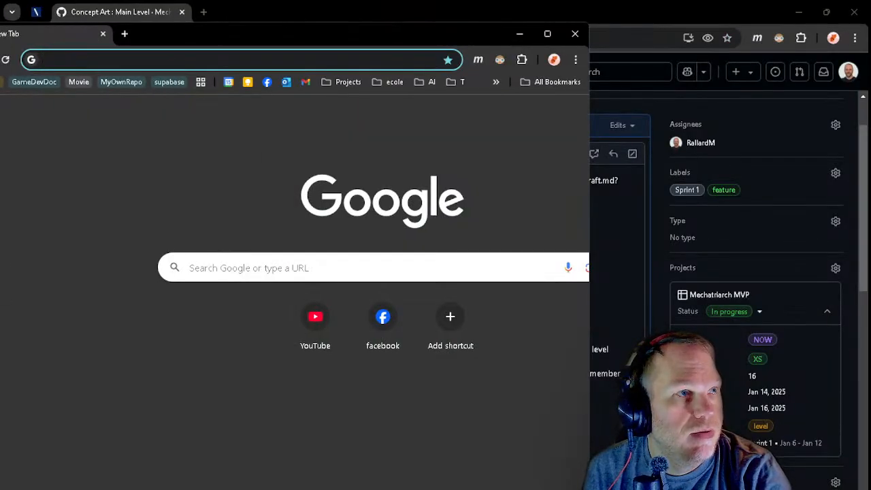
drag(25, 34, 0, 34)
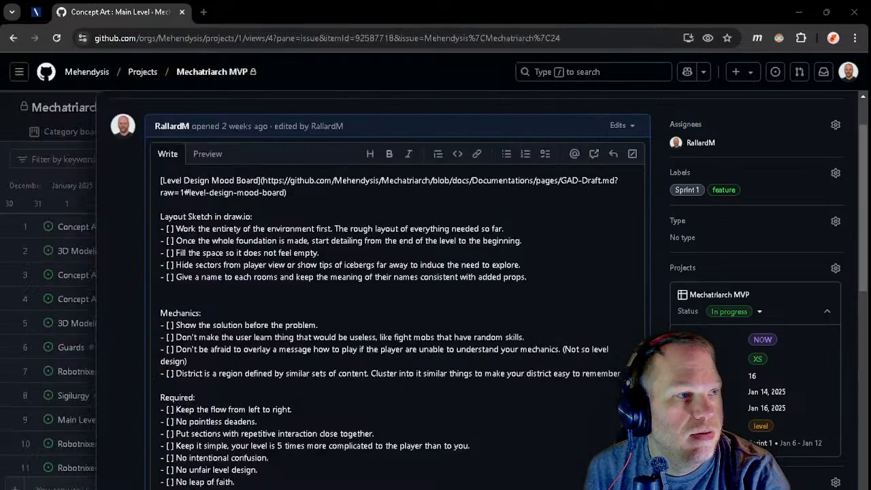
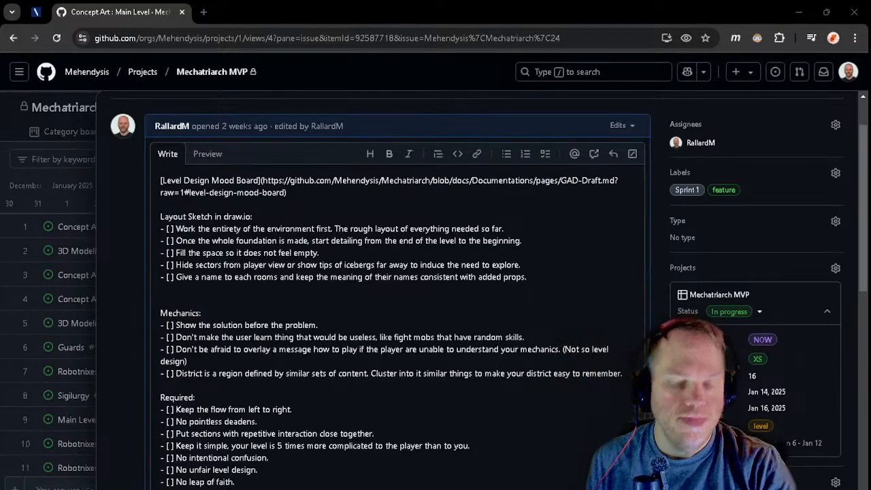
- Remove the extra blank line above the Mechanics heading in the issue description
scroll(332, 265, down, 1)
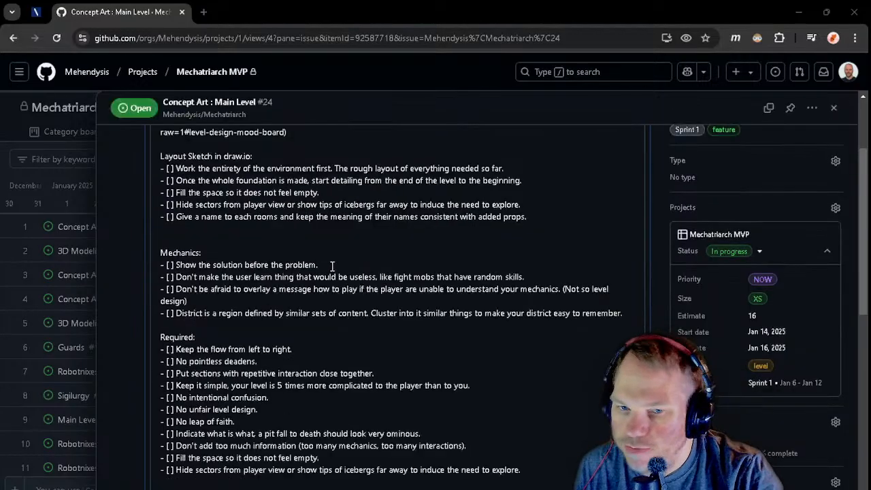
click(207, 237)
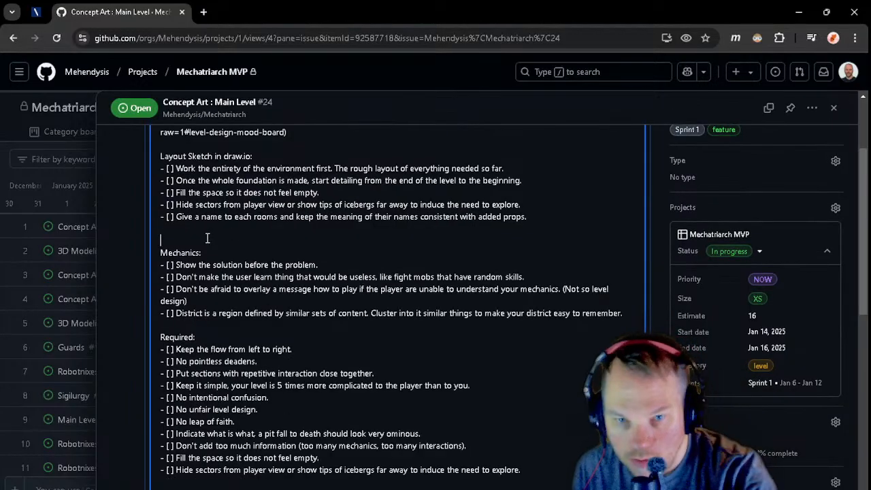
key(BackSpace)
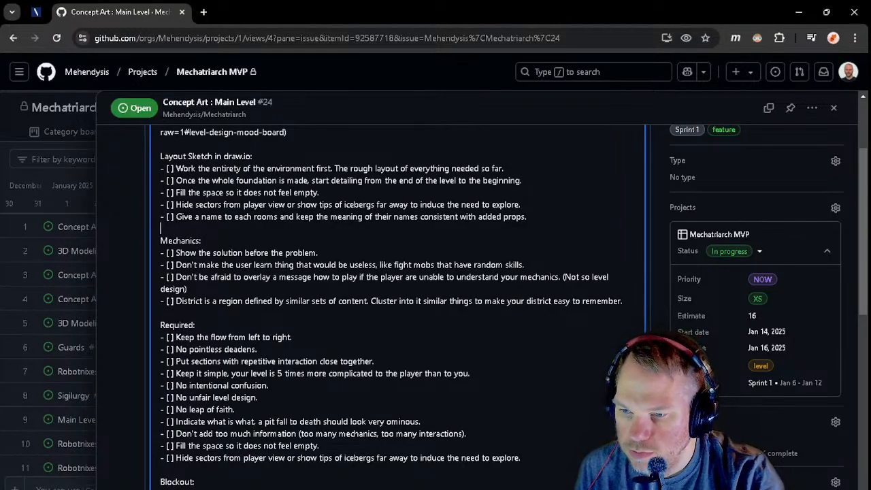
- Add the Layout Sketch checklist item "-Nodes, convergions of paths. Avoid going higer than 4 to 5 paths connected to a node."
key(alt+Tab)
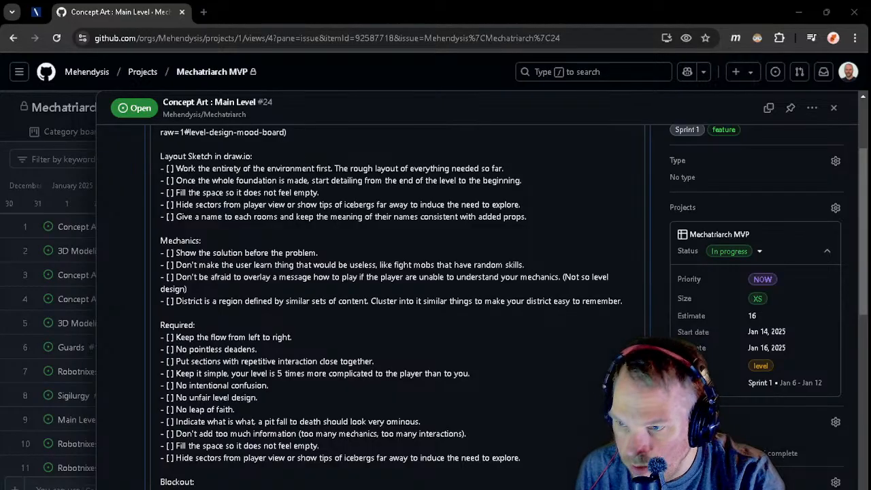
click(553, 217)
key(Return)
text(-Nodes, convergions of paths. Avoid going higer than 4 to 5 paths connected to a node.)
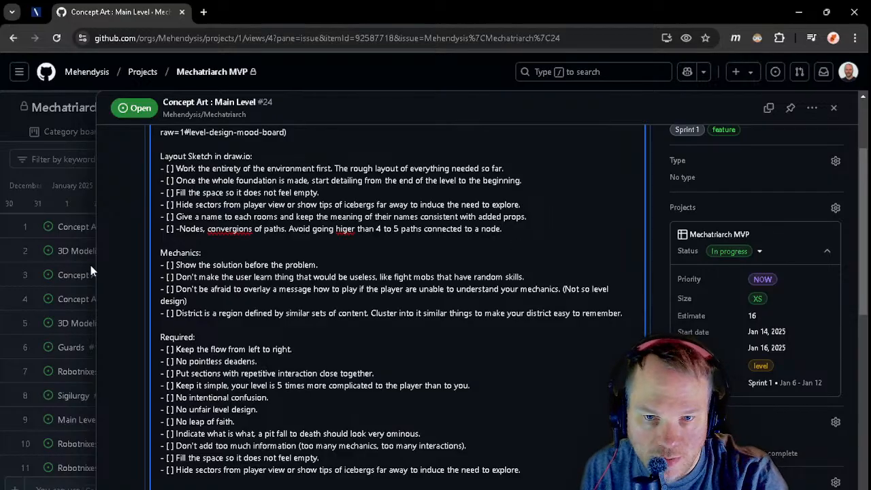
- Delete the stray dash before "Nodes" in the new checklist item and correct "higer" to "higher"
click(181, 229)
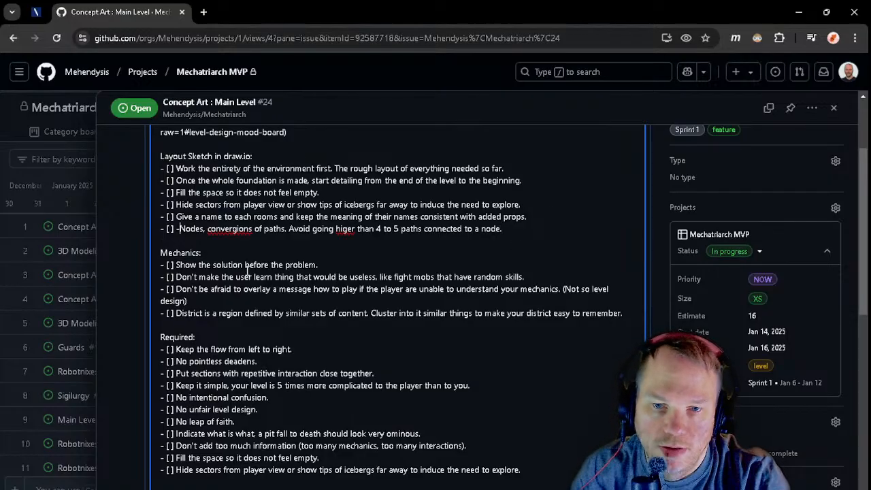
key(Delete)
right_click(217, 229)
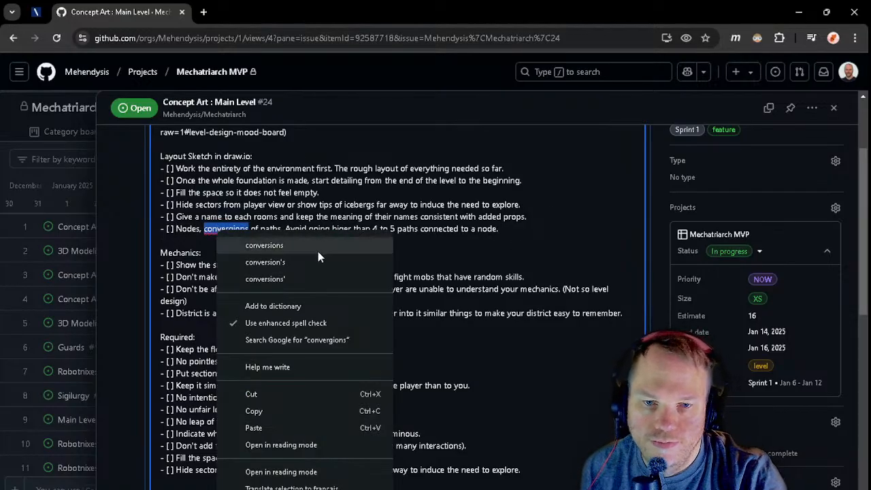
click(358, 194)
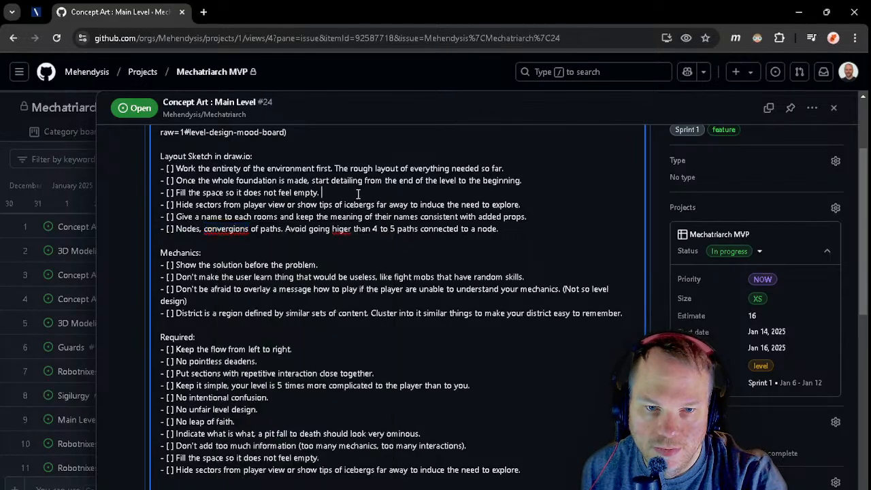
right_click(340, 229)
click(377, 248)
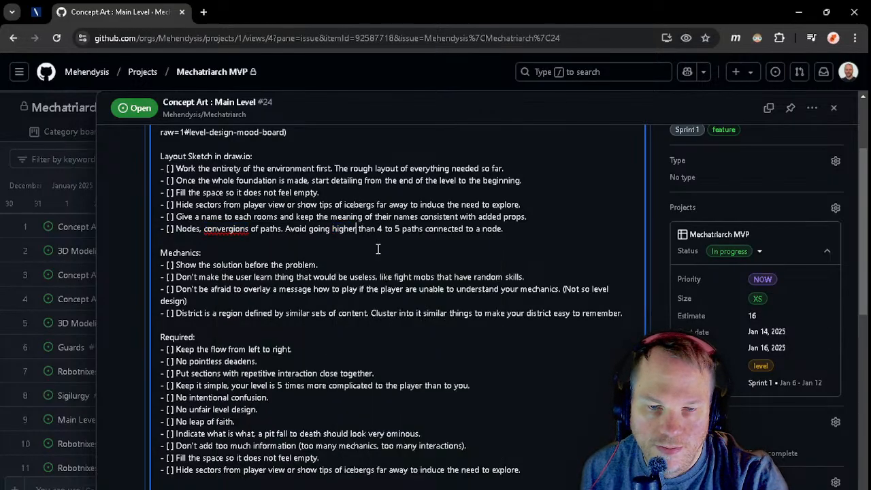
- Try to duplicate the Nodes checklist item at the end of the Required list
scroll(386, 397, down, 1)
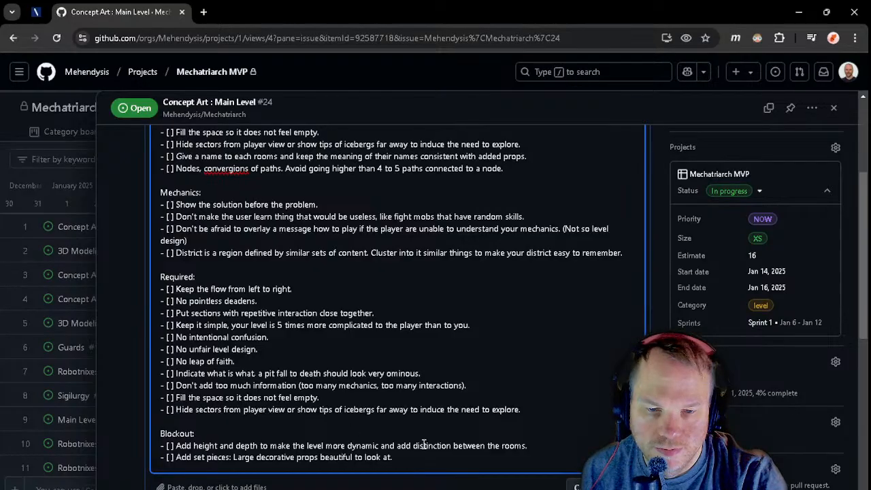
scroll(420, 441, up, 1)
scroll(409, 455, down, 1)
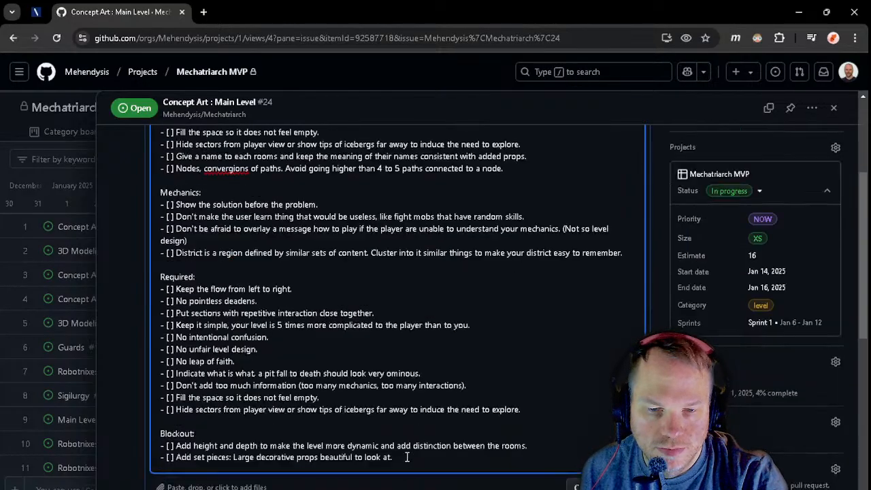
scroll(407, 457, down, 2)
scroll(530, 285, up, 2)
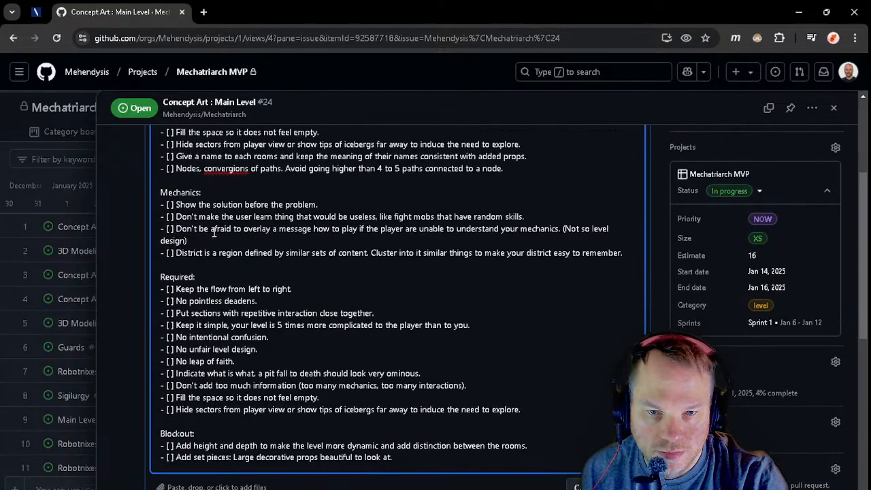
drag(503, 168, 104, 166)
key(ctrl+c)
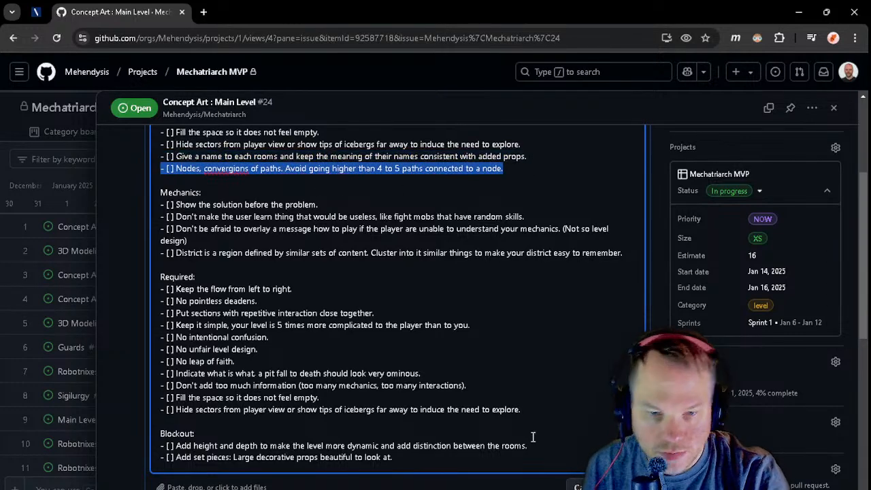
scroll(535, 437, down, 2)
scroll(436, 338, up, 1)
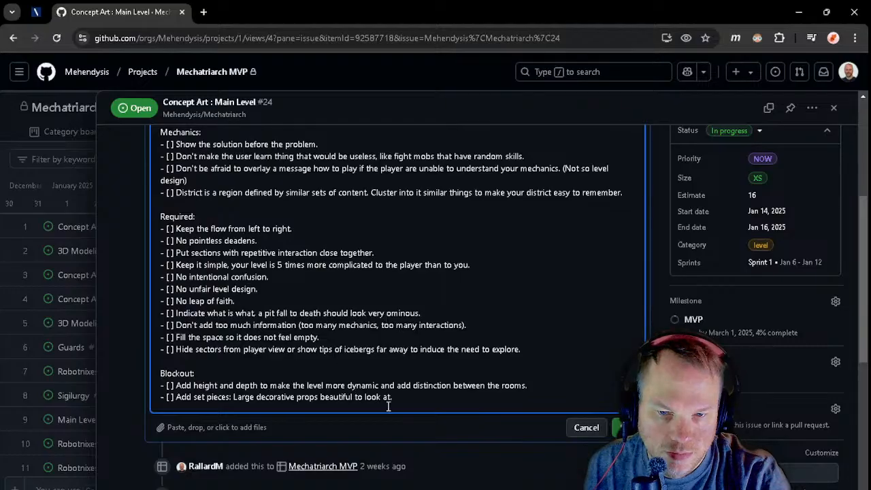
click(573, 352)
key(Return)
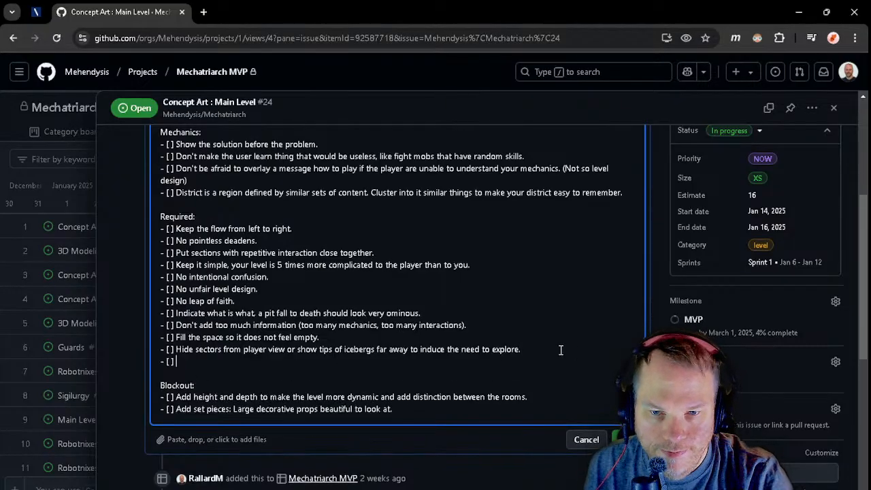
key(ctrl+v)
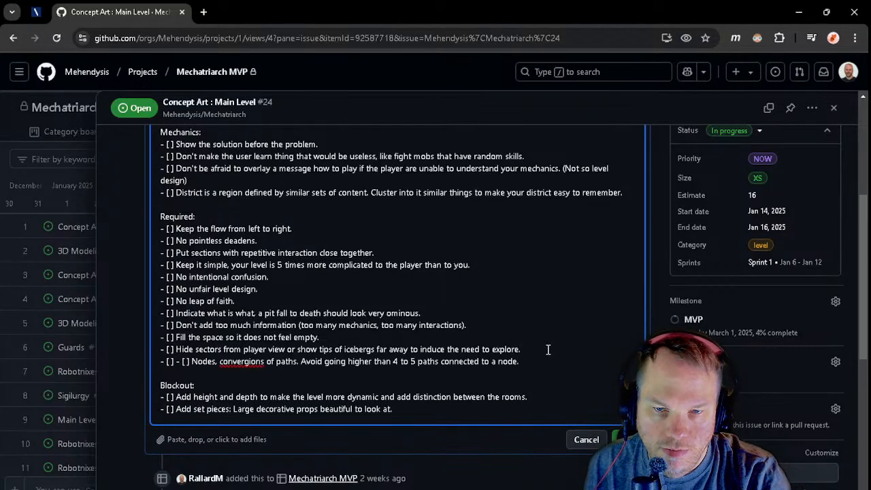
- Undo the pasted Nodes item and the new checklist line in the Required list
key(ctrl+z)
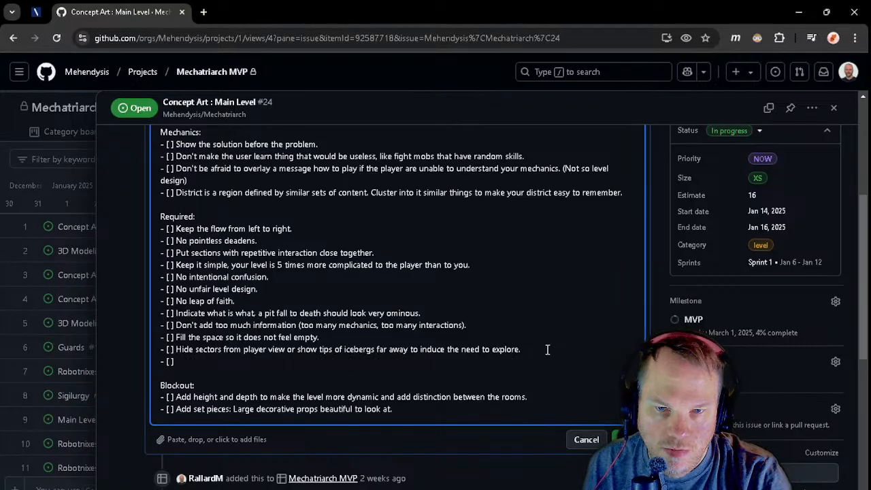
key(ctrl+z)
key(ctrl+z)
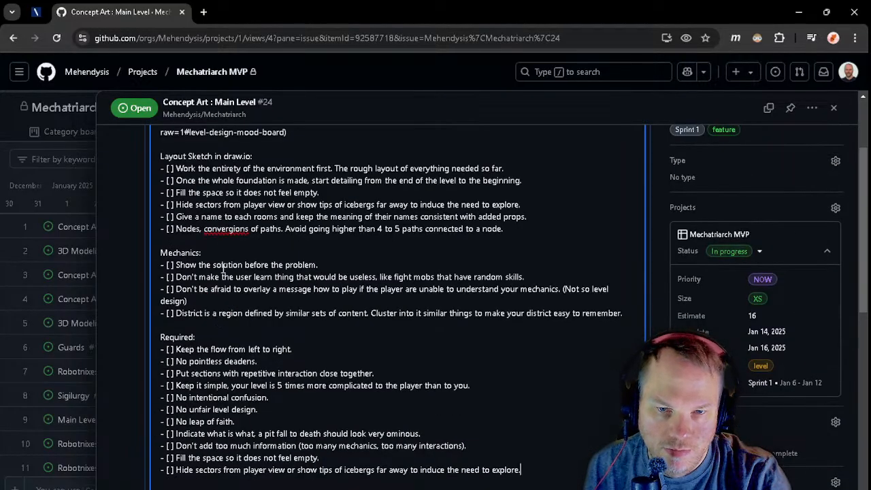
- Look up "convergions" on Google, including the meaning of convergence, and replace the word in the Nodes item with "convergence"
right_click(226, 229)
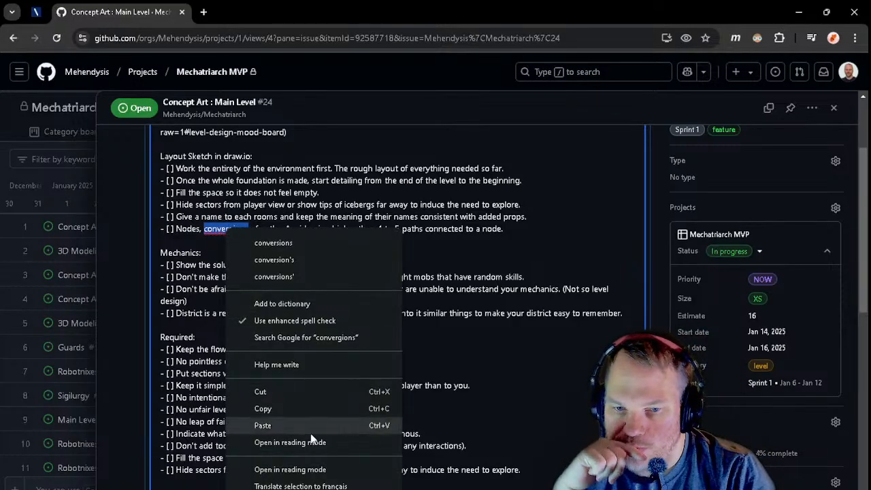
click(294, 345)
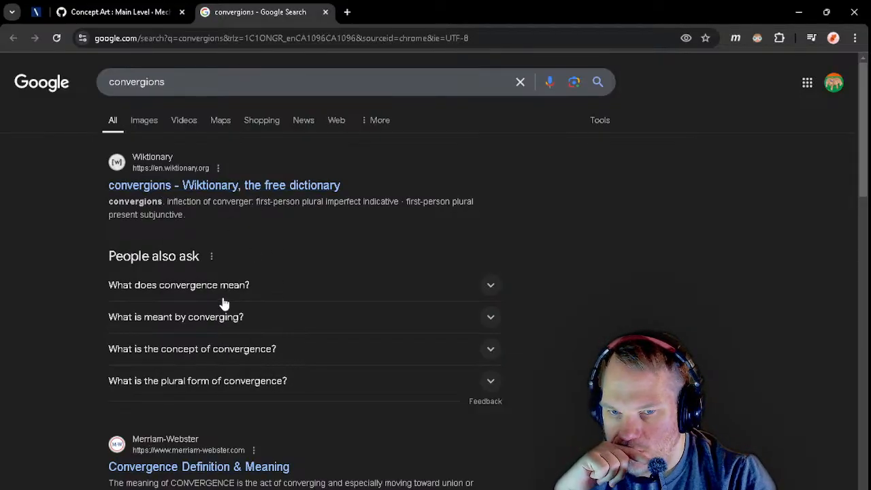
click(122, 12)
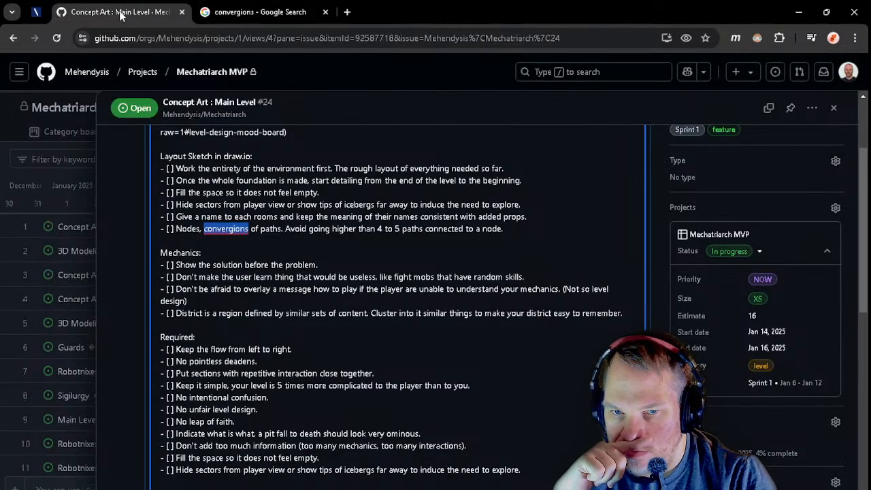
click(265, 15)
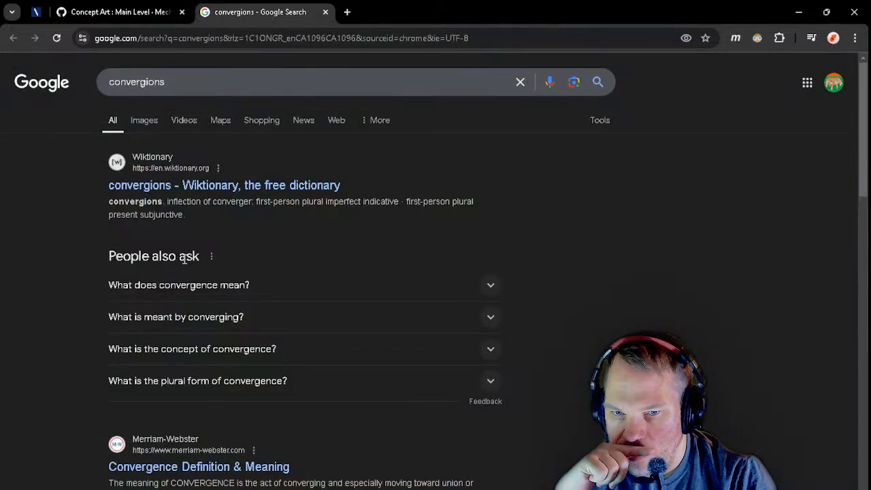
click(186, 291)
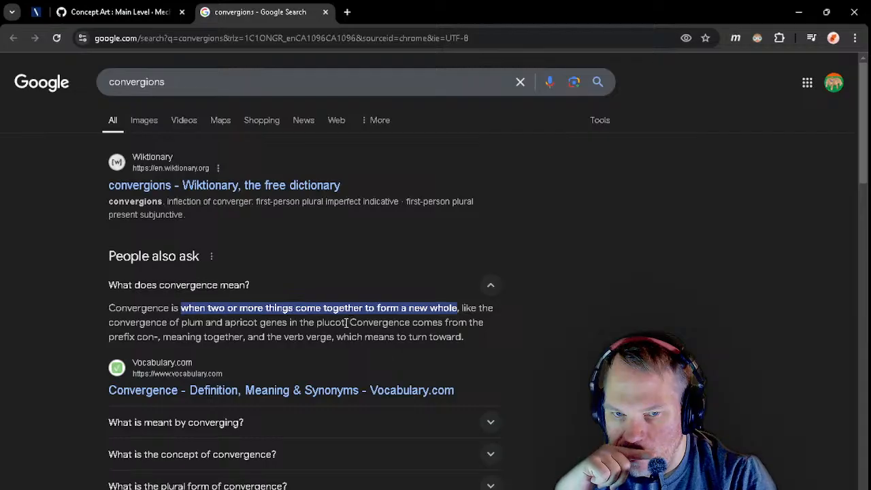
drag(171, 307, 117, 308)
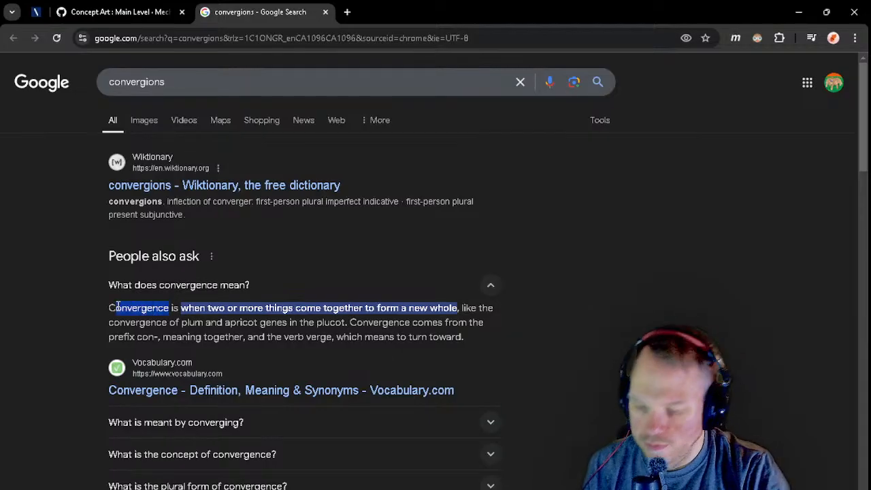
click(326, 13)
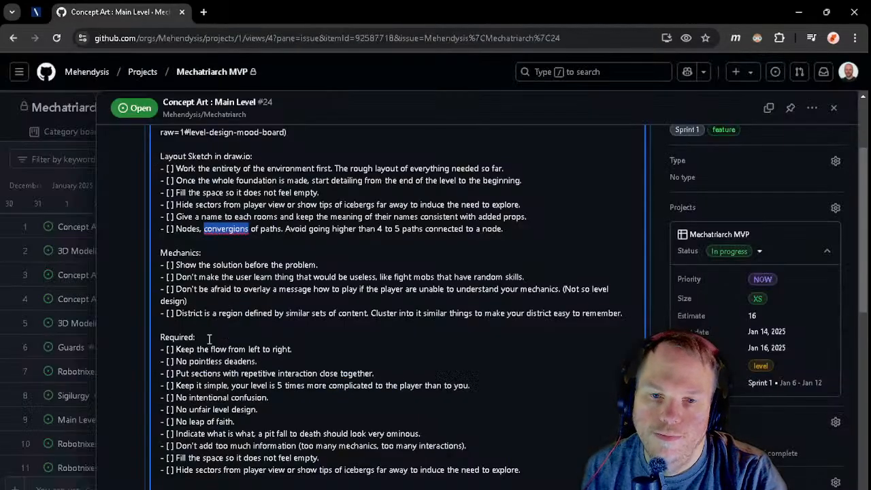
drag(205, 229, 252, 226)
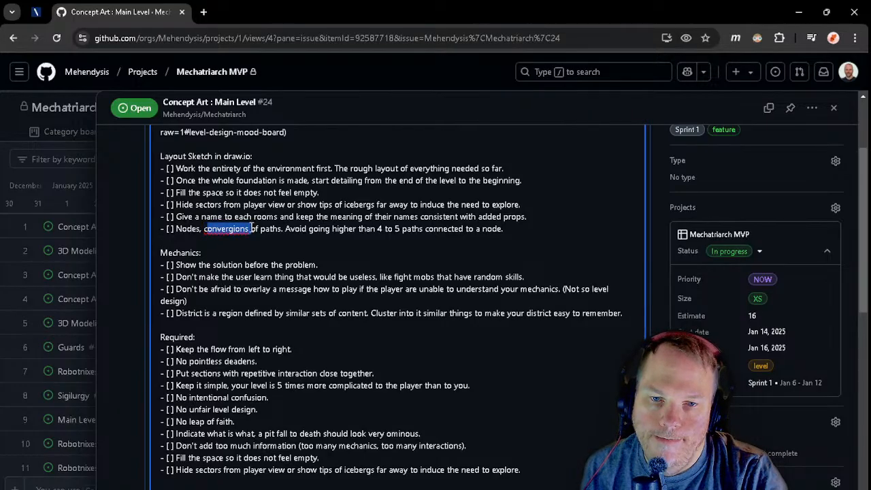
text(convergence)
- Copy the corrected Nodes item from the Layout Sketch list to the end of the Required list, leaving no empty checklist line after it
drag(538, 227, 71, 233)
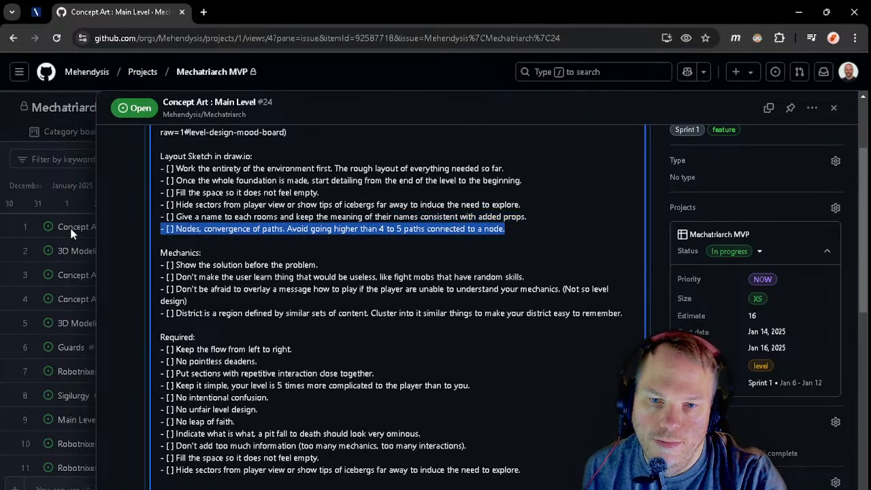
scroll(237, 346, down, 5)
scroll(205, 319, up, 3)
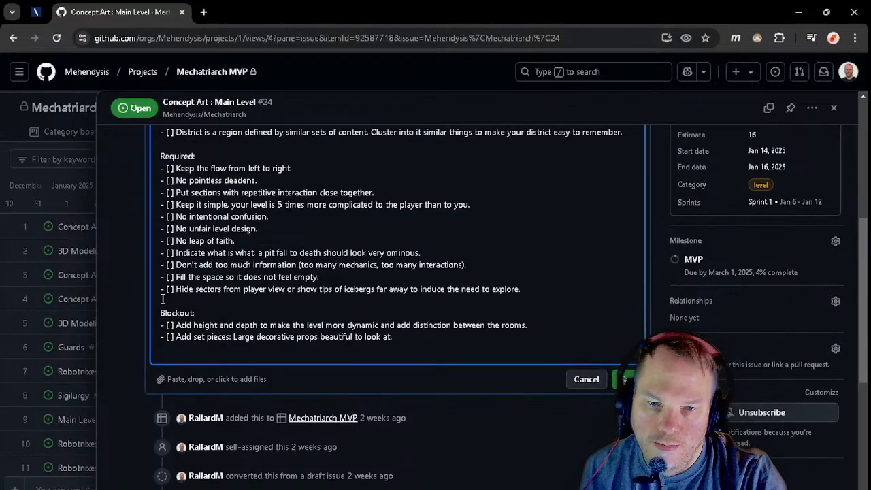
scroll(163, 300, down, 4)
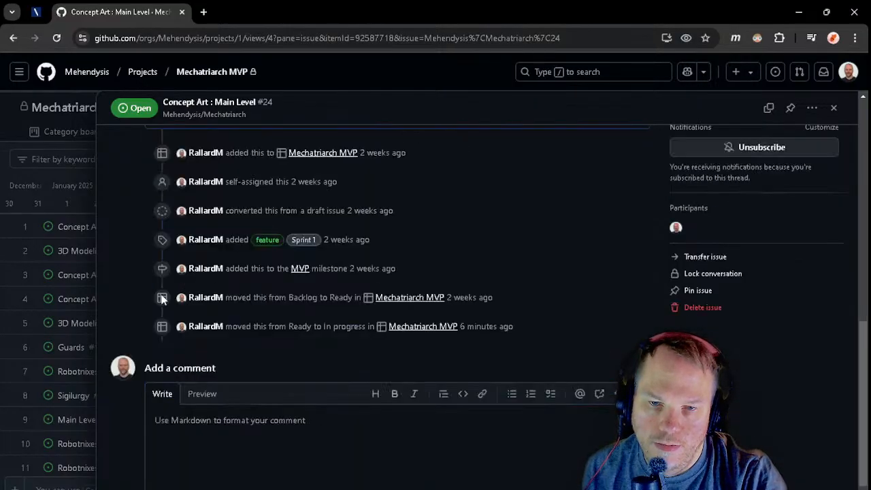
scroll(163, 300, up, 5)
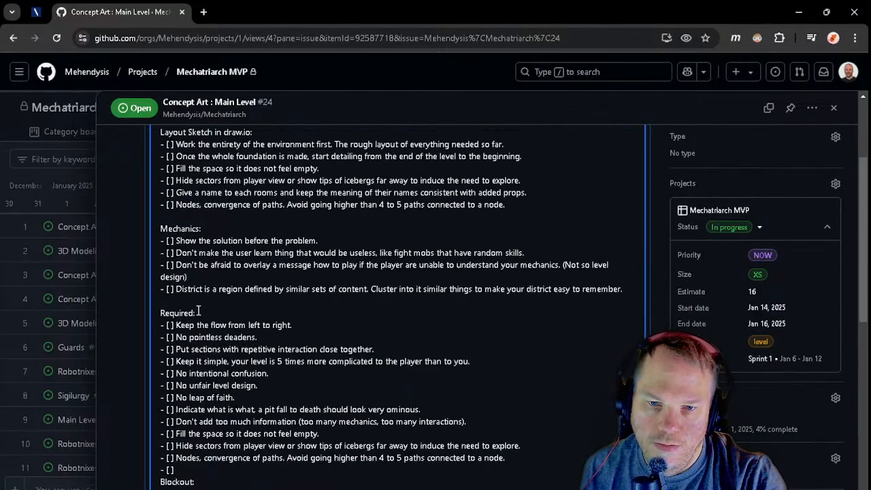
key(BackSpace)
key(BackSpace)
key(BackSpace)
key(BackSpace)
key(BackSpace)
key(BackSpace)
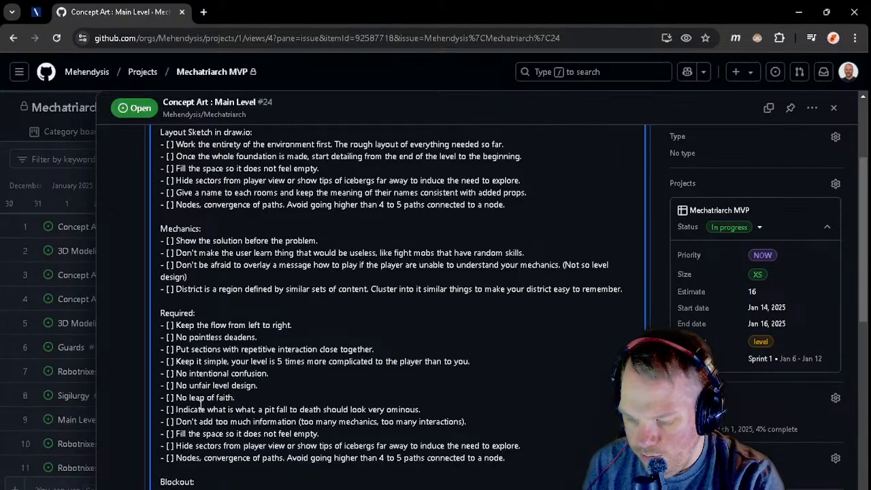
- Save the issue description with the Nodes item added to the Required list
scroll(402, 354, down, 3)
click(627, 355)
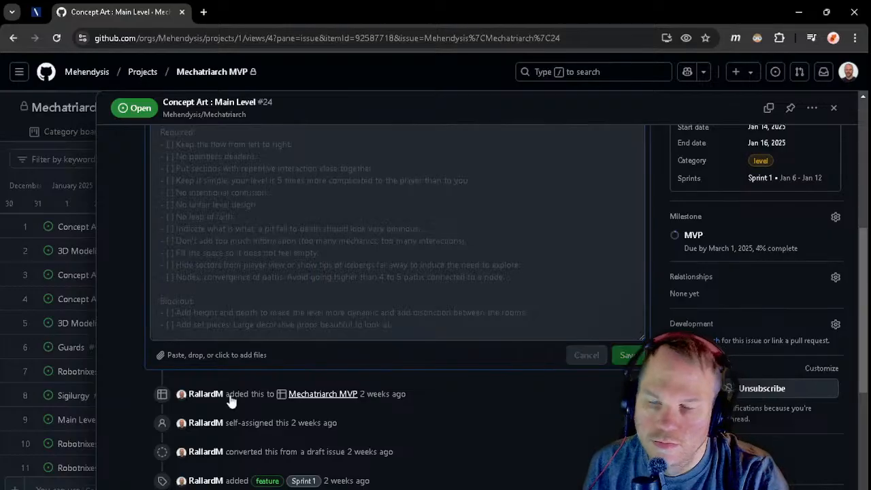
scroll(359, 266, down, 8)
scroll(358, 262, up, 7)
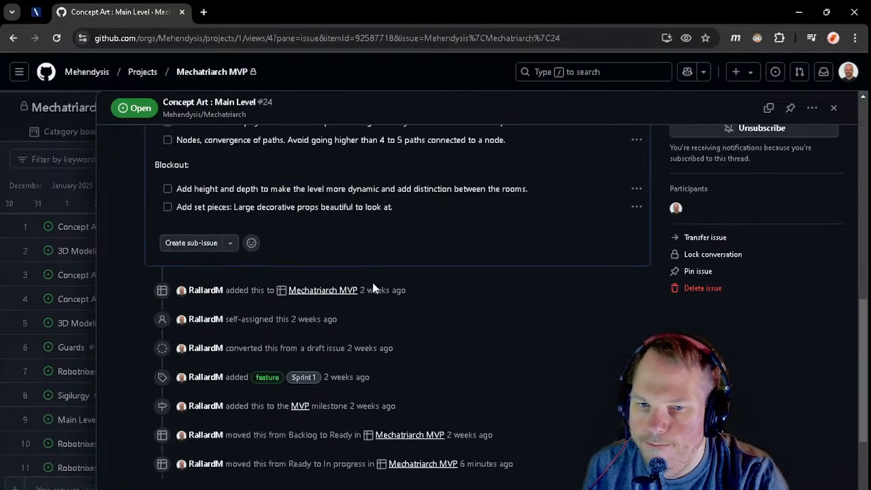
scroll(510, 303, down, 10)
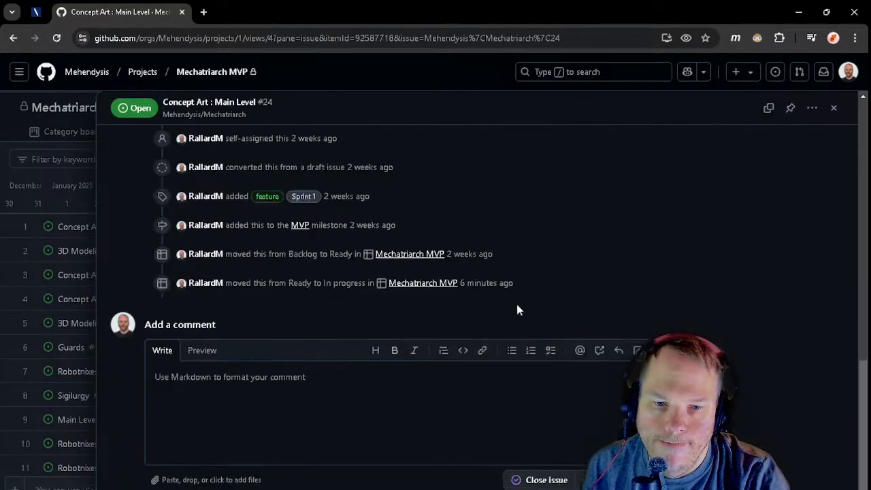
scroll(624, 262, up, 4)
scroll(472, 402, down, 2)
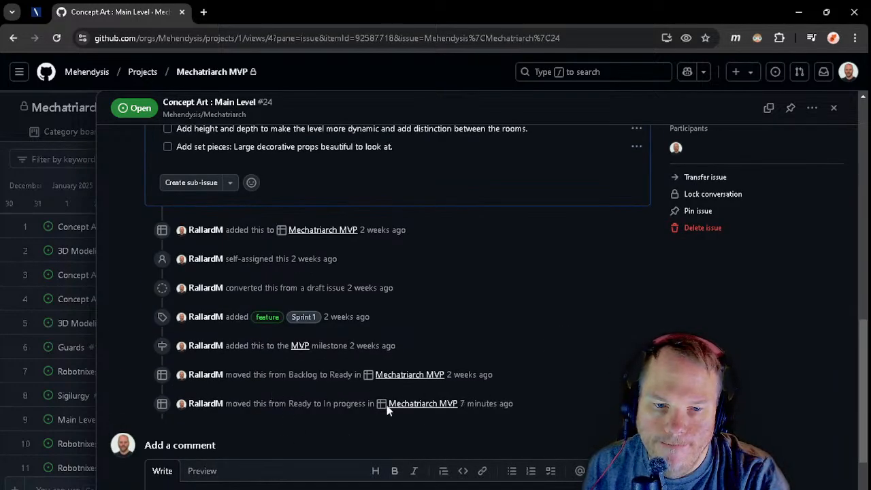
- Reopen the description and add the Layout Sketch item "Leave shiny trails, spot lights, collectables, consumables, to lead the way to the player."
scroll(487, 409, up, 10)
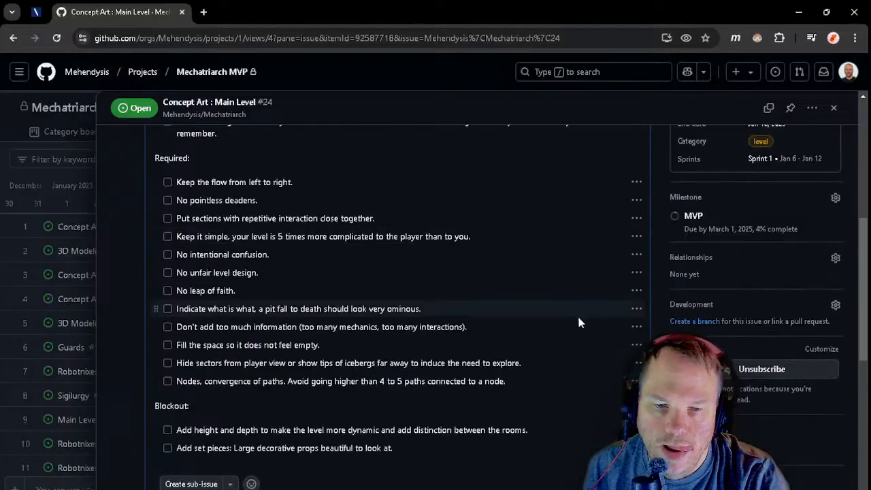
scroll(533, 341, up, 1)
click(638, 185)
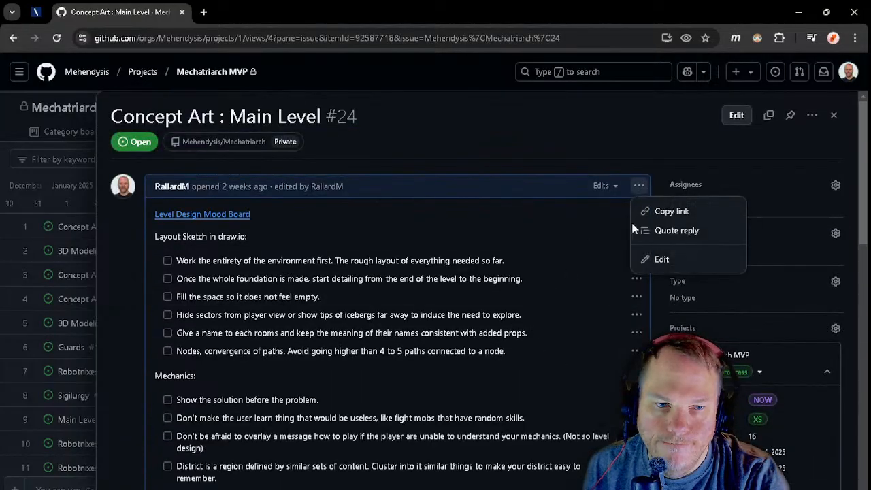
click(659, 260)
scroll(653, 262, down, 4)
scroll(653, 262, up, 3)
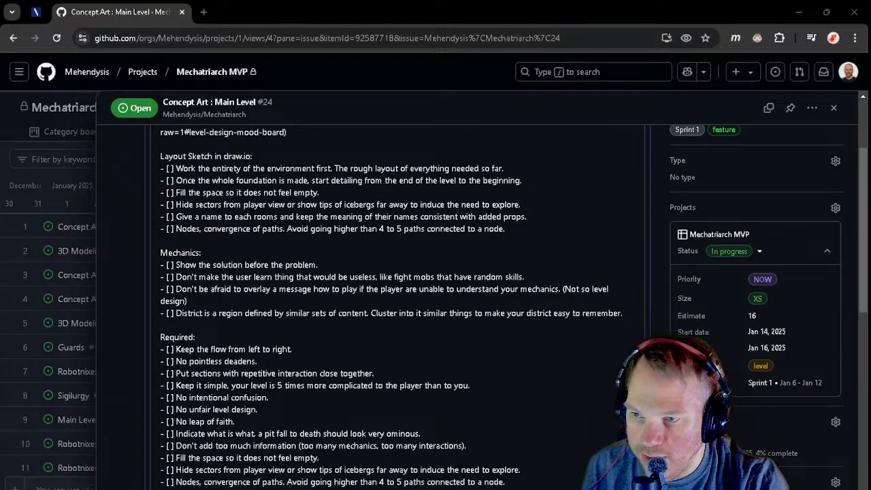
click(527, 228)
key(Return)
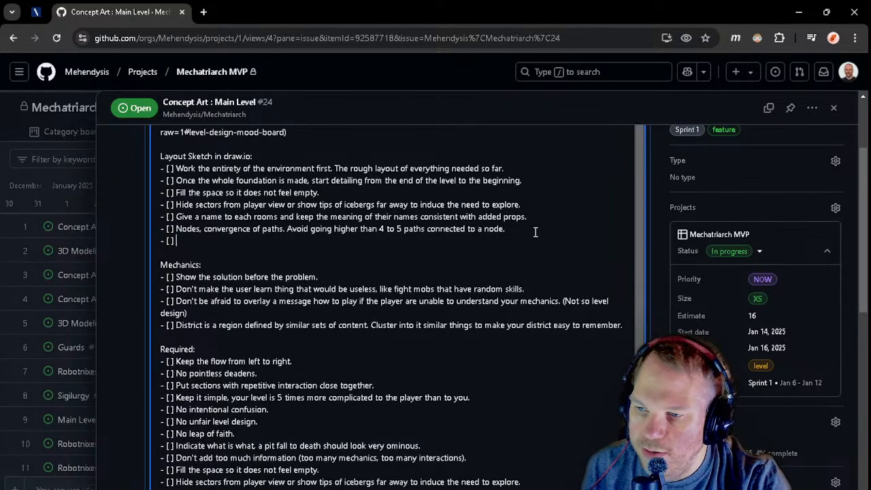
text(Leave shiny trails, spot lights, collectables, consumables, to lead the way to the player.)
click(179, 240)
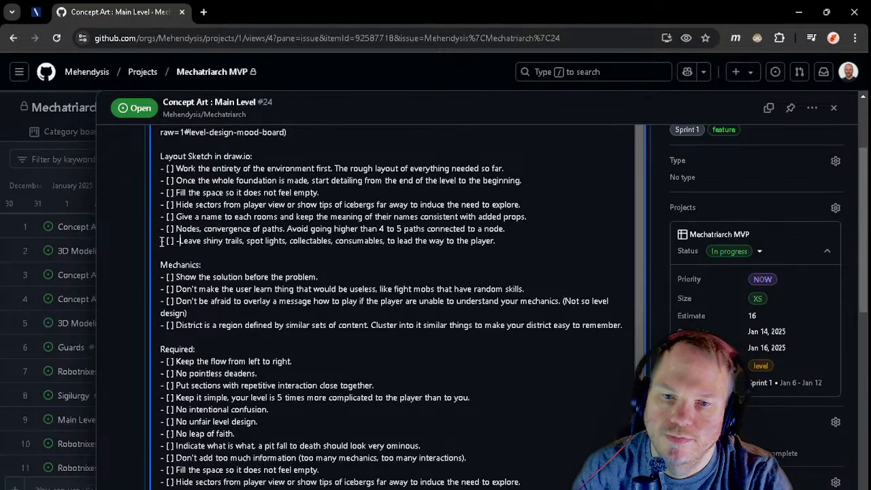
key(BackSpace)
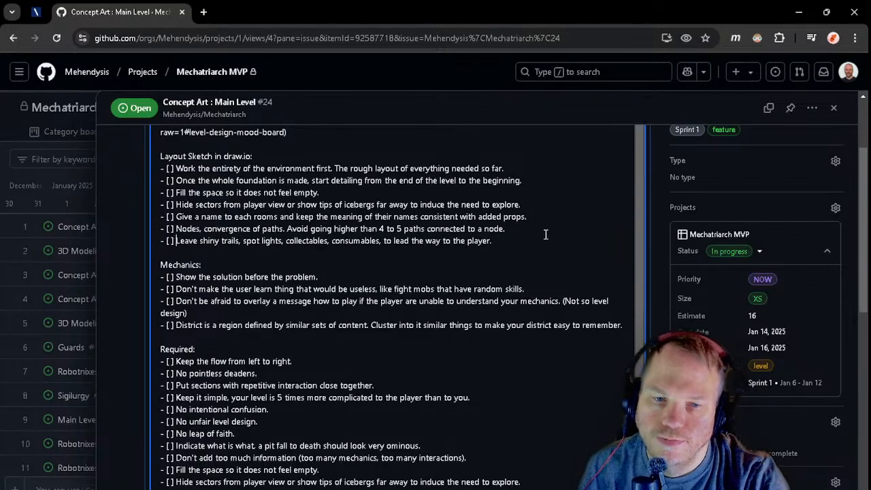
- Insert "specific color," after "consumables," in the shiny trails checklist item
click(511, 243)
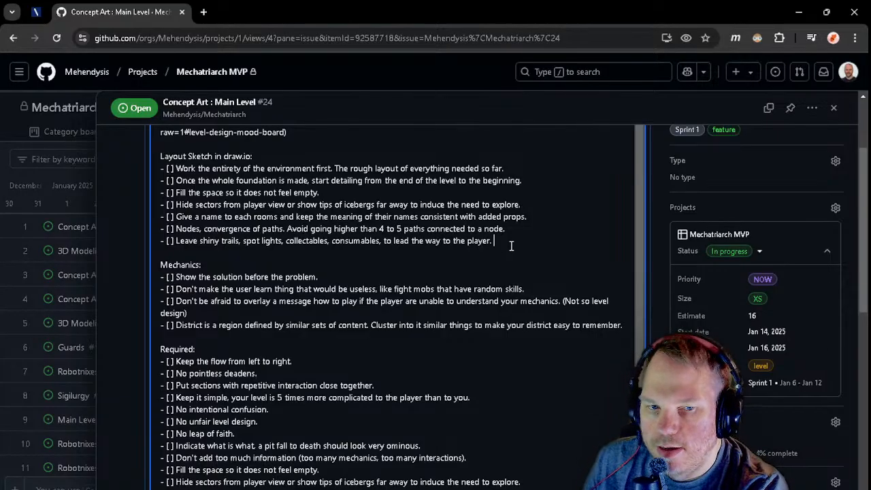
key(Left)
key(Left)
key(Left)
key(Left)
key(Left)
key(Left)
key(Left)
key(Left)
key(Left)
key(Left)
key(Left)
key(Left)
key(Left)
key(Left)
key(Left)
key(Left)
key(Left)
key(Left)
key(Left)
key(Left)
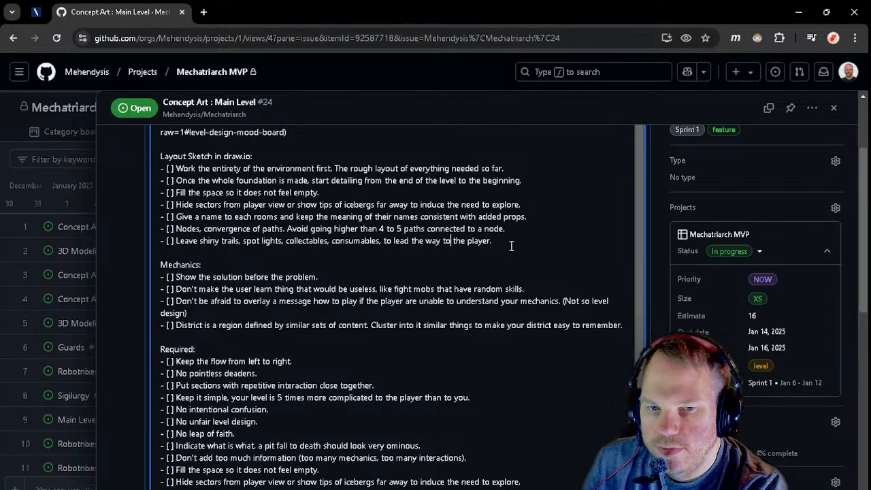
key(Right)
key(Right)
key(Right)
key(Right)
key(Right)
key(Right)
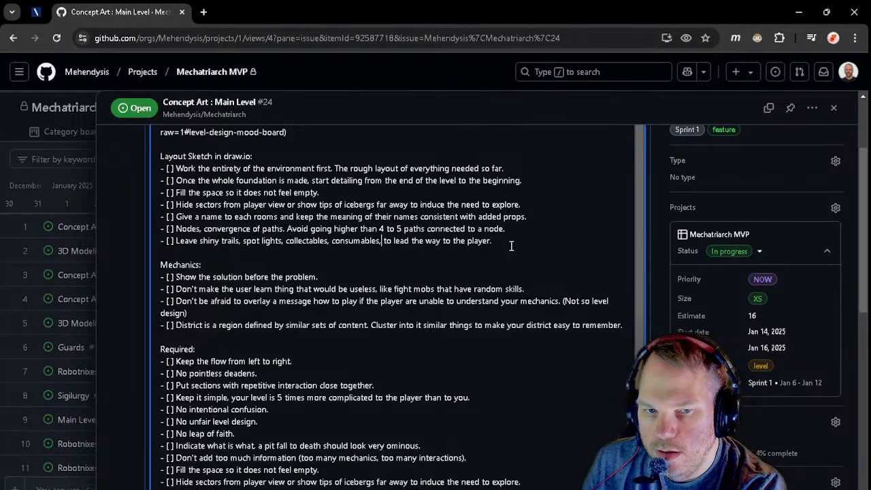
text(consumables, s)
text(pecific )
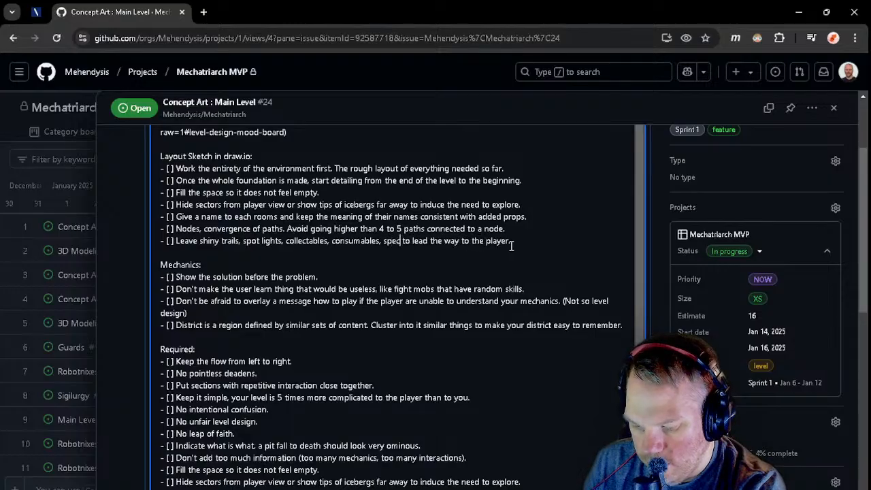
text(col)
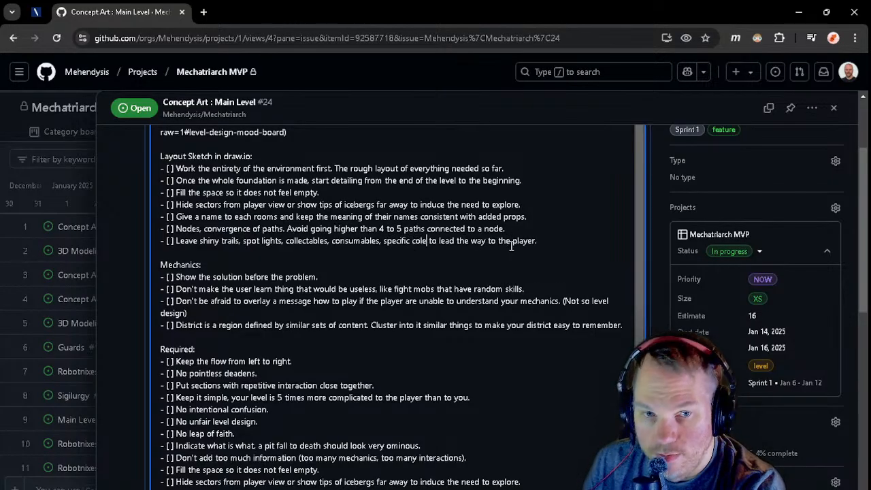
text(or)
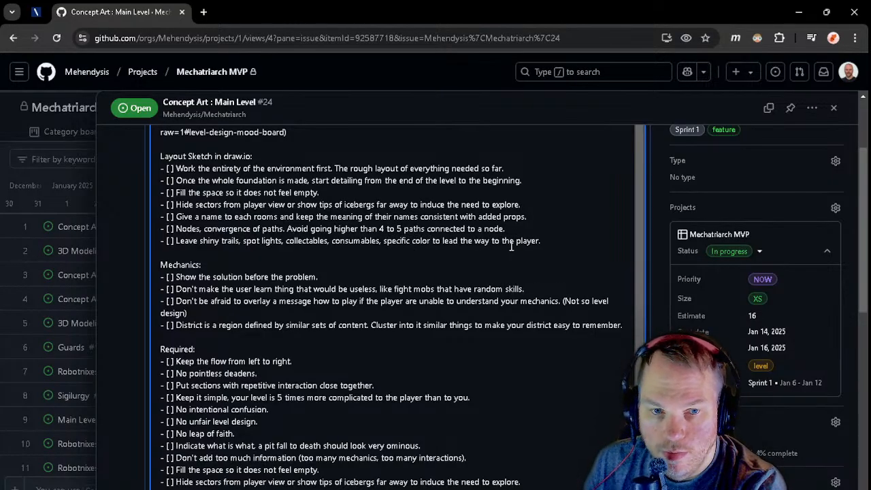
text(,)
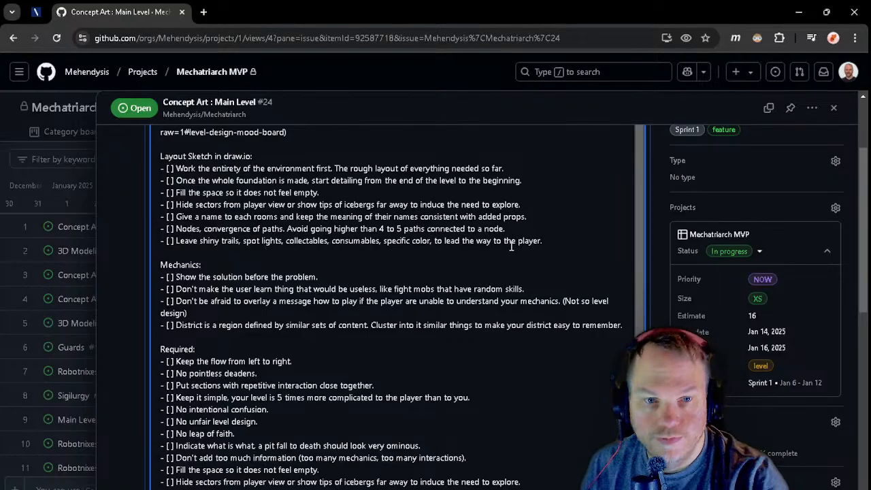
- Save the issue description with the completed shiny trails item and review the Required and Blockout lists
drag(552, 242, 155, 242)
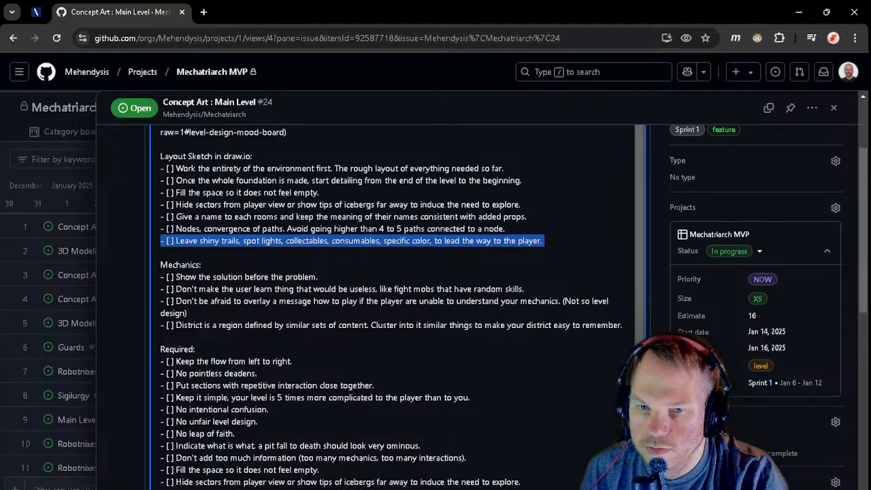
key(alt+Tab)
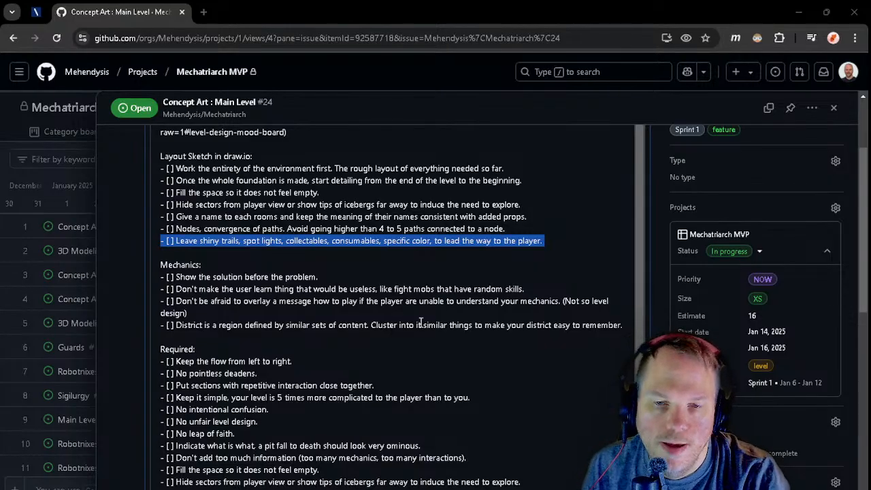
scroll(417, 325, down, 1)
scroll(350, 340, up, 1)
scroll(594, 392, down, 3)
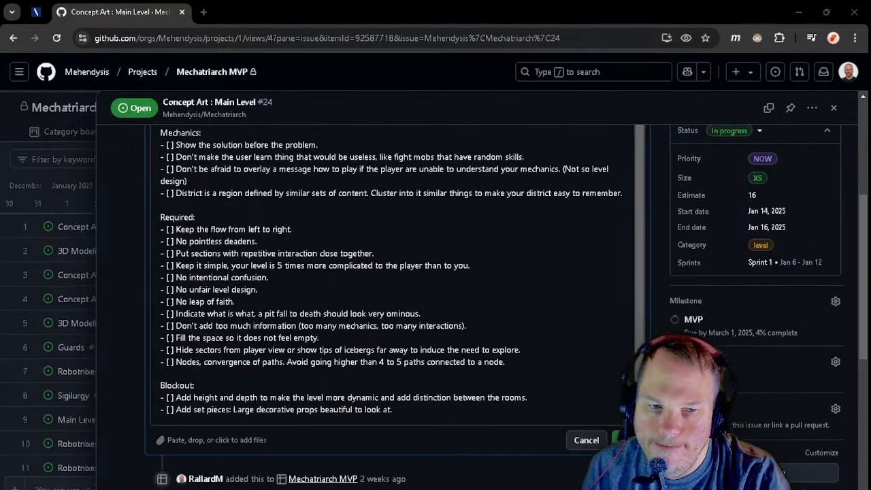
click(627, 441)
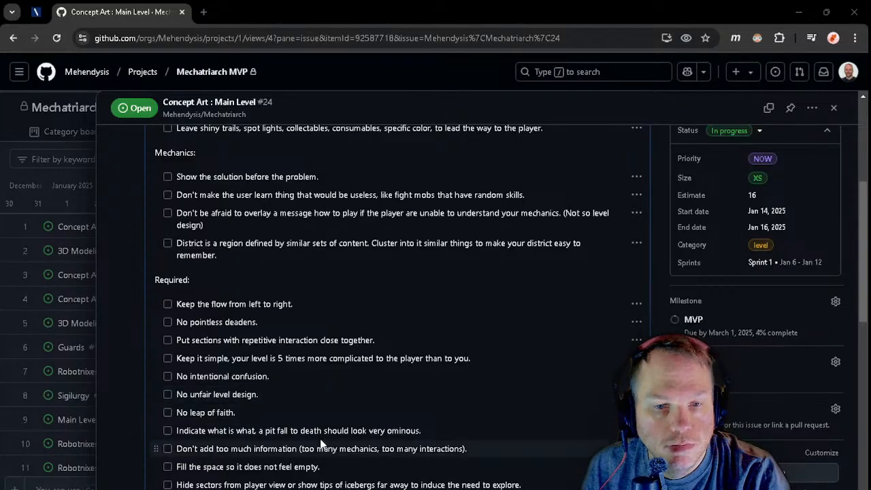
scroll(245, 387, down, 4)
scroll(240, 371, up, 2)
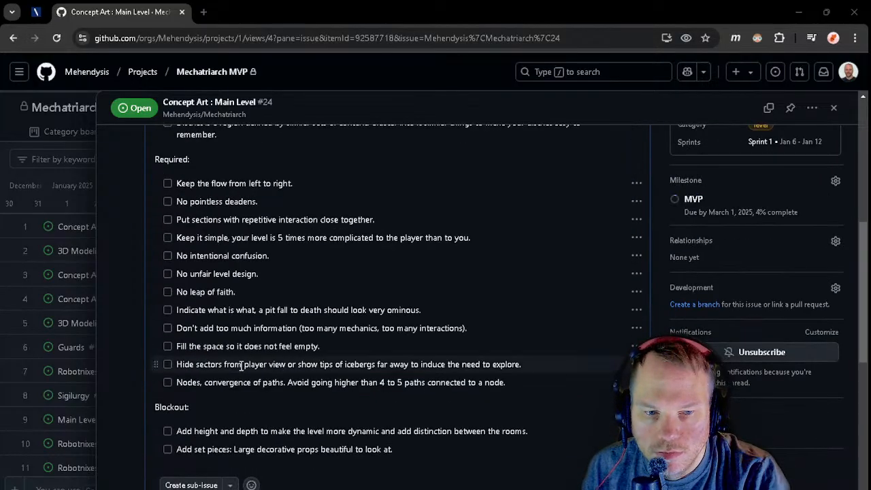
scroll(241, 370, up, 1)
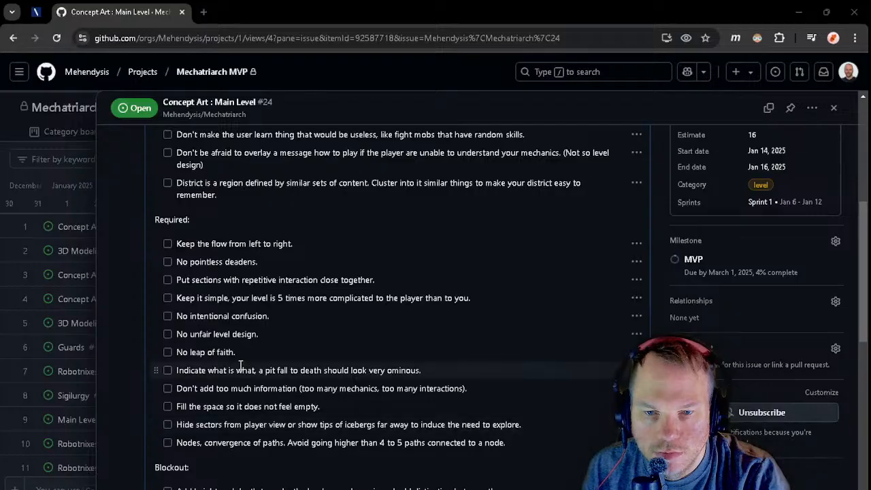
scroll(240, 368, down, 2)
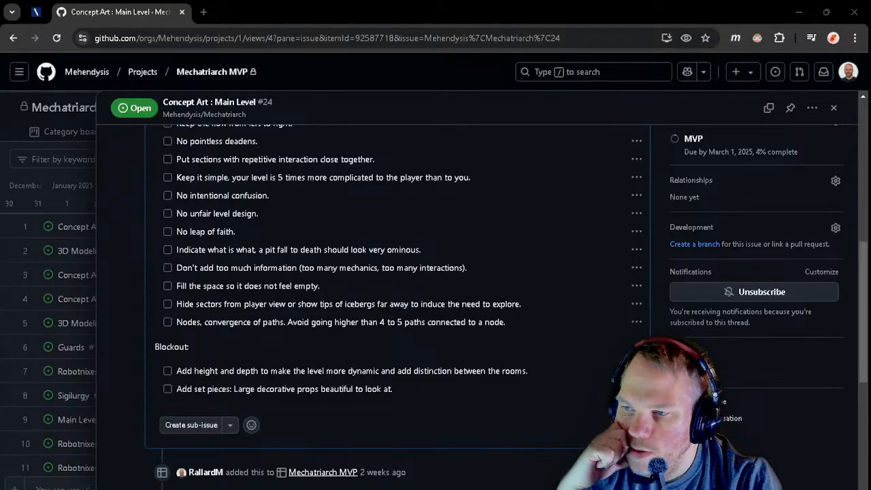
- Copy "-Don't waste space, bigger levels does not mean better levels." from 001_Level-Design_notes.txt in Notepad++ and return to the GitHub issue
key(alt+Tab)
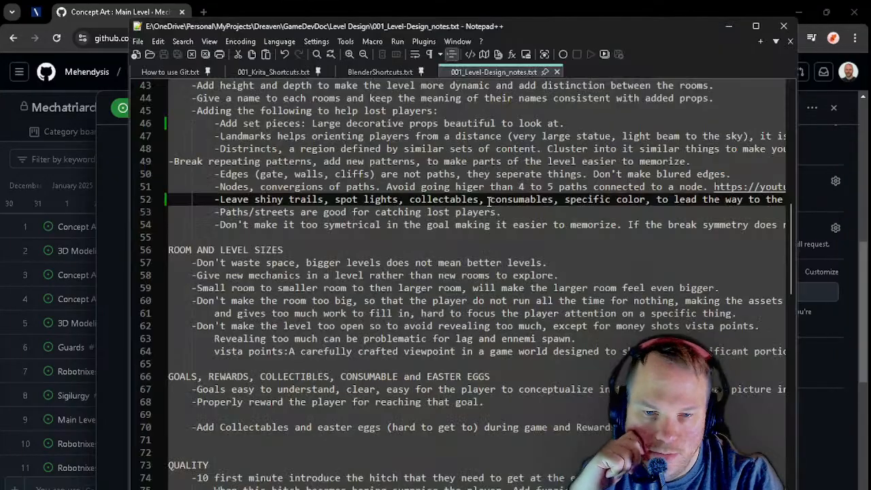
scroll(495, 234, up, 2)
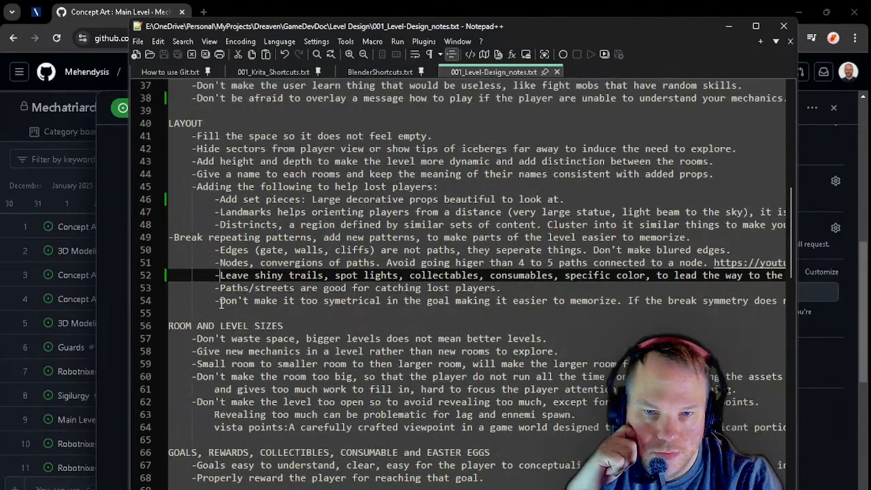
drag(223, 304, 68, 289)
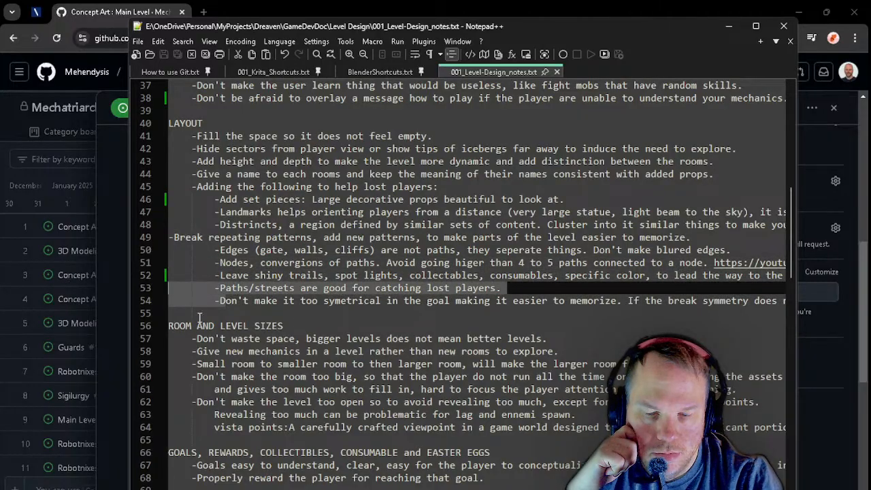
scroll(201, 315, down, 1)
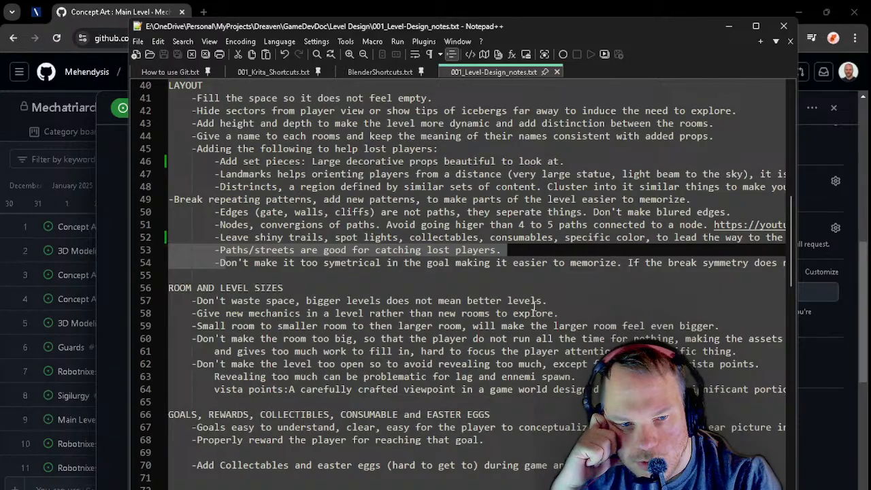
drag(544, 302, 191, 304)
key(ctrl+c)
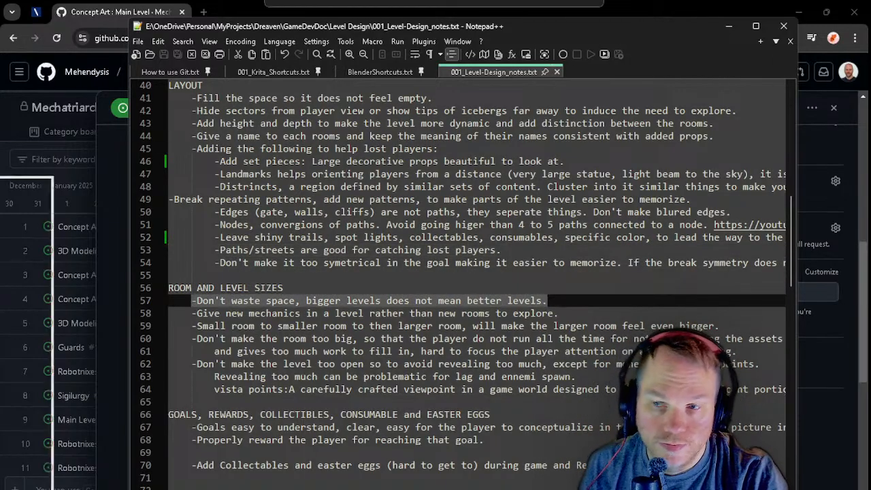
key(alt+Tab)
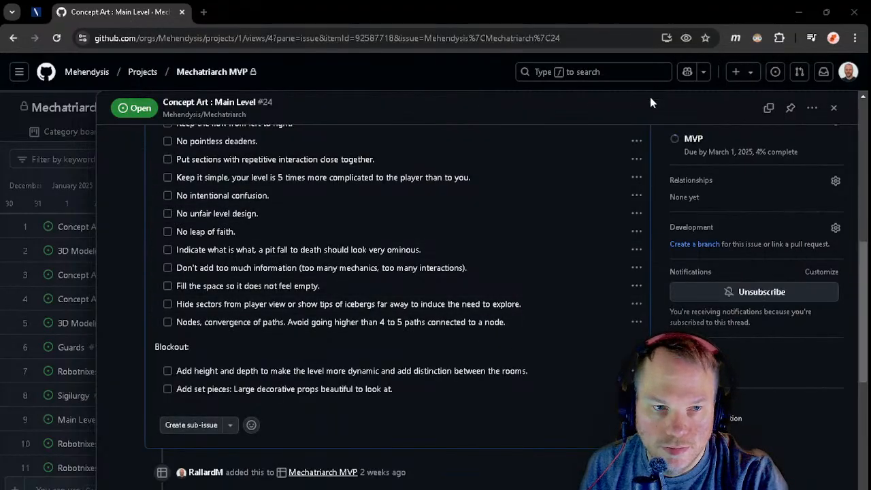
- Reopen the issue description and add the Layout Sketch item "Don't waste space, bigger levels does not mean better levels."
scroll(633, 224, up, 10)
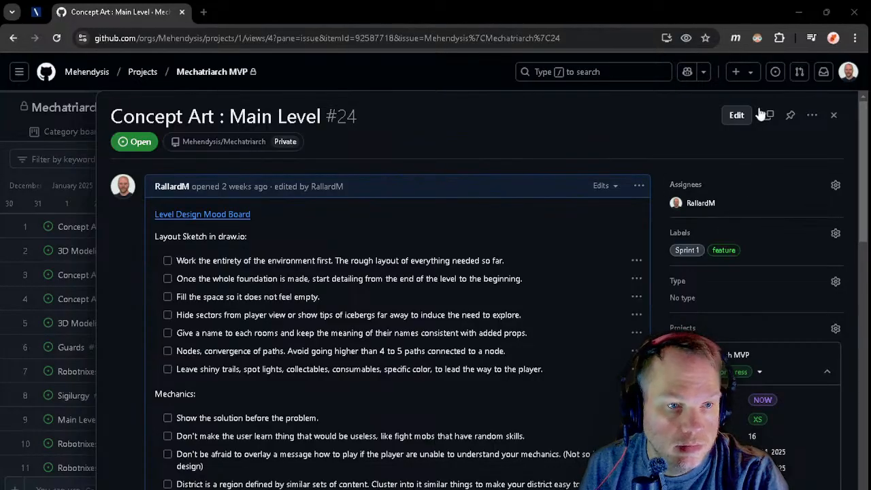
click(640, 190)
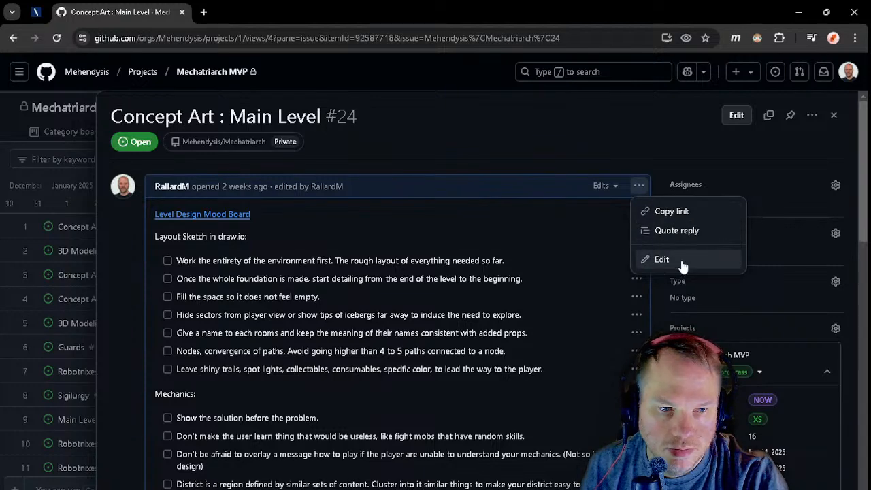
click(657, 259)
click(565, 354)
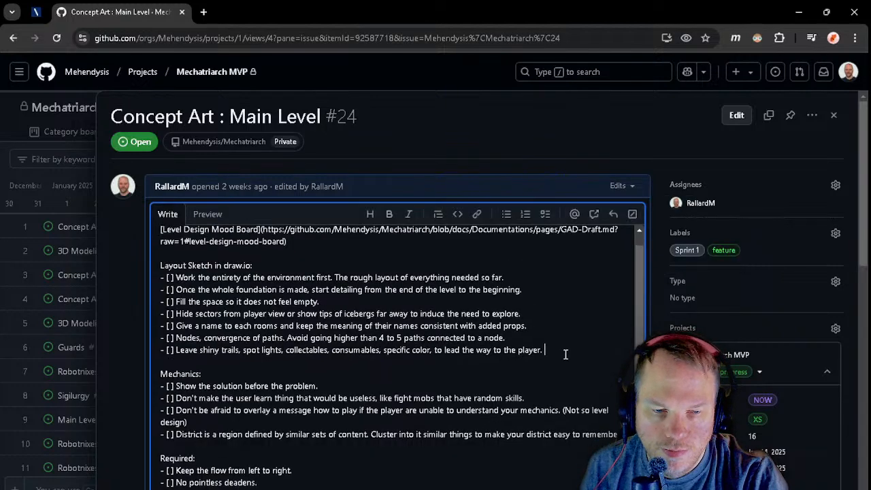
key(Return)
key(ctrl+v)
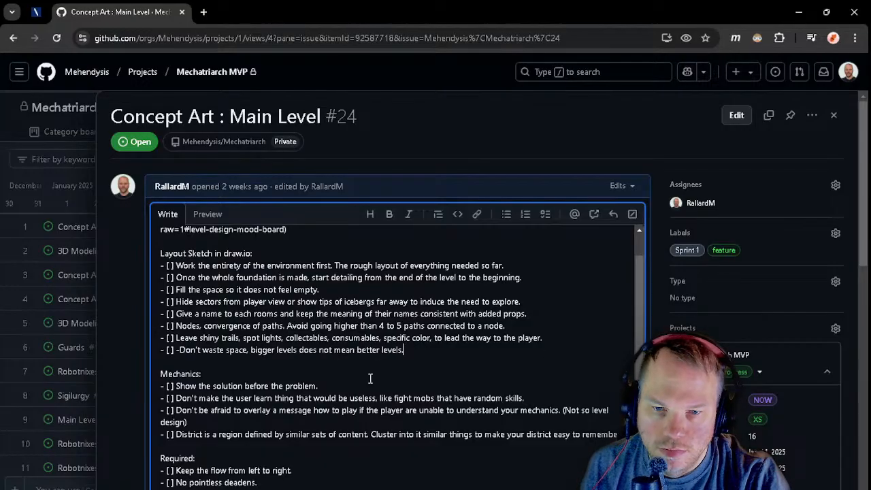
click(180, 351)
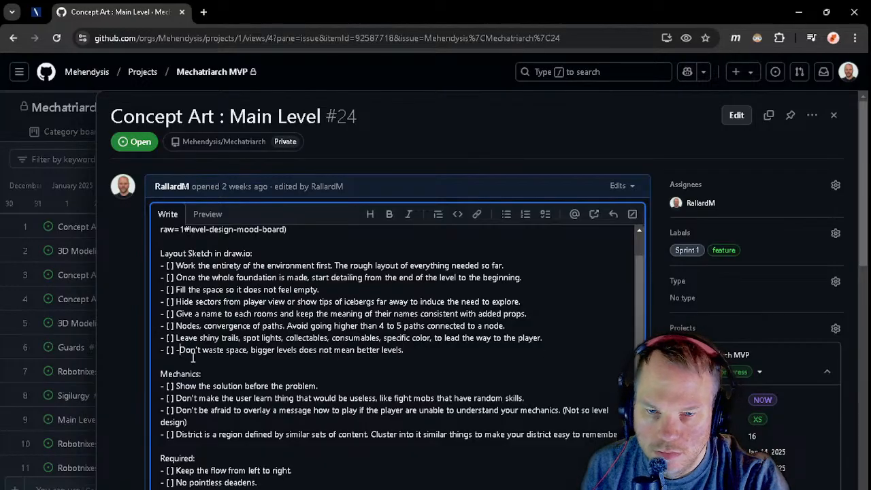
key(BackSpace)
- Add "Don't waste space, bigger levels does not mean better levels." as the last item of the Required checklist
scroll(193, 358, down, 6)
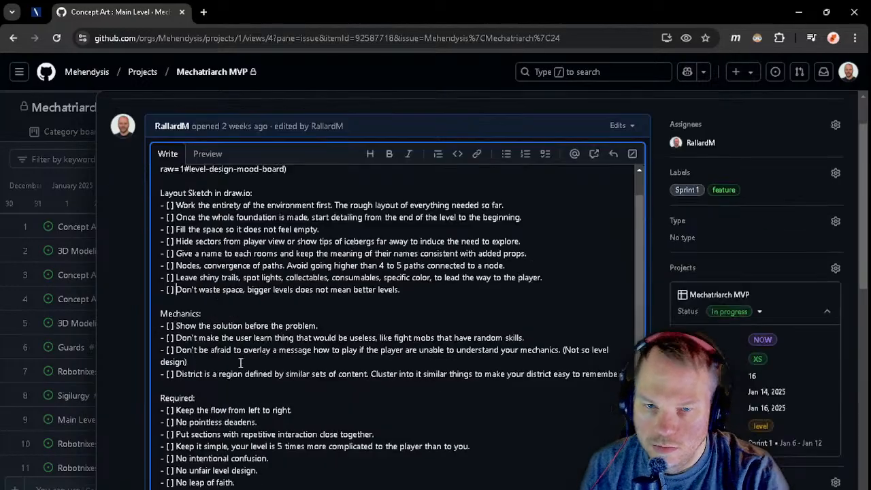
scroll(559, 407, up, 3)
click(529, 422)
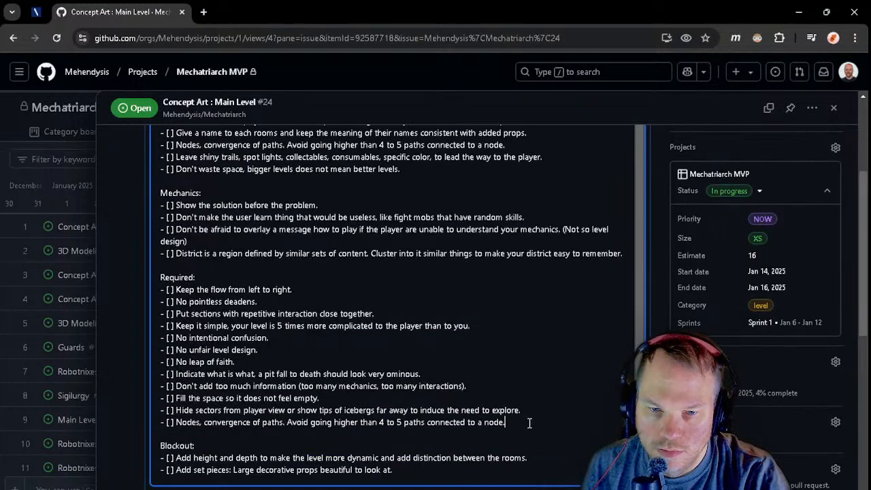
key(Return)
text(-Don't waste space, bigger levels does not mean better levels.)
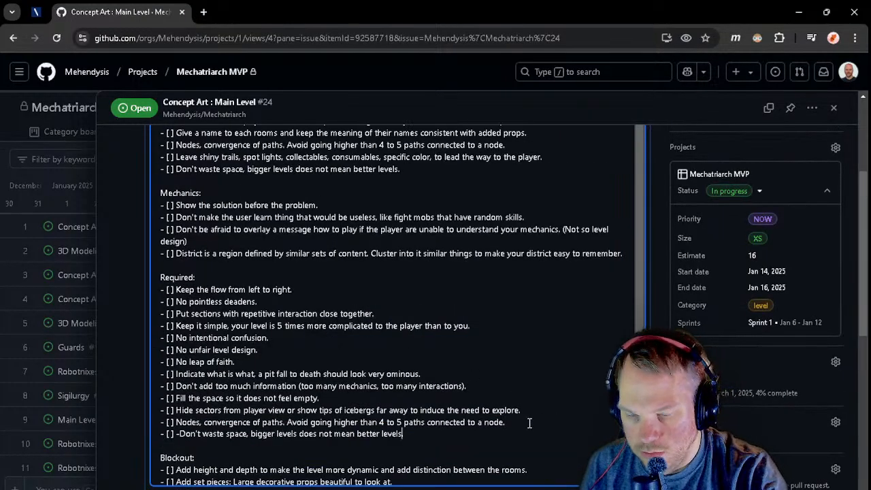
key(Left)
key(Left)
key(Left)
key(Left)
key(Left)
key(Left)
key(Left)
key(Left)
key(Left)
key(Left)
key(Left)
key(Left)
key(Left)
key(Left)
key(Left)
key(Left)
key(Left)
key(Left)
key(Left)
key(Left)
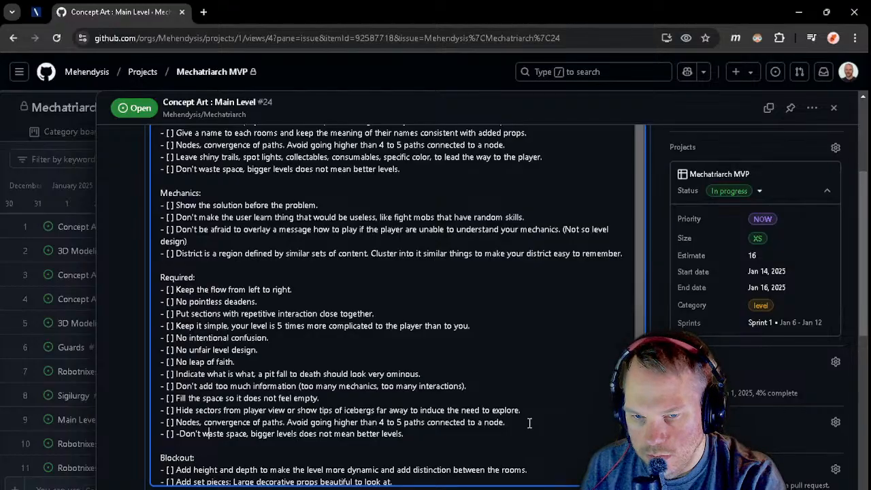
key(BackSpace)
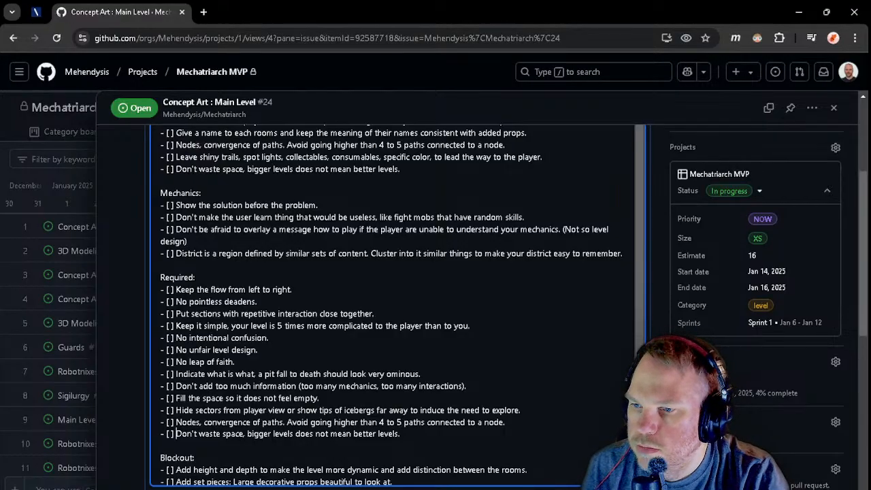
- Add the Layout Sketch item "Small room to smaller room to then larger room, will make the larger room feel even bigger."
key(alt+Tab)
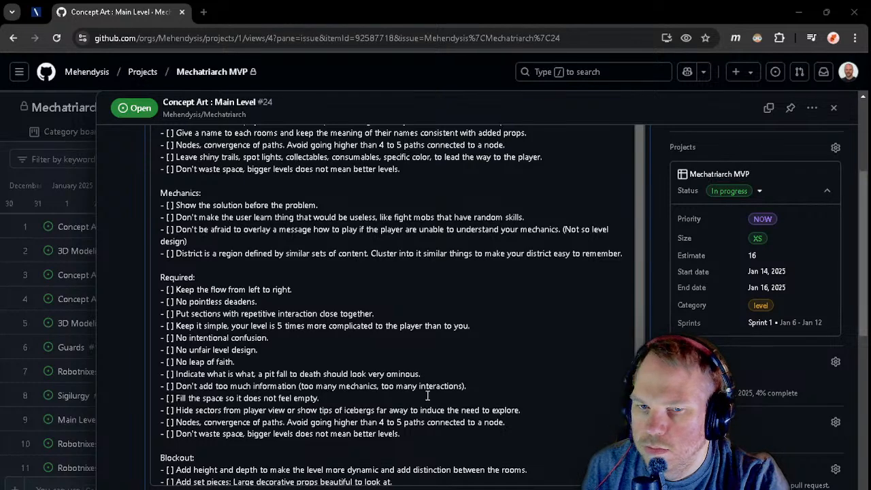
scroll(351, 463, down, 1)
scroll(347, 453, up, 3)
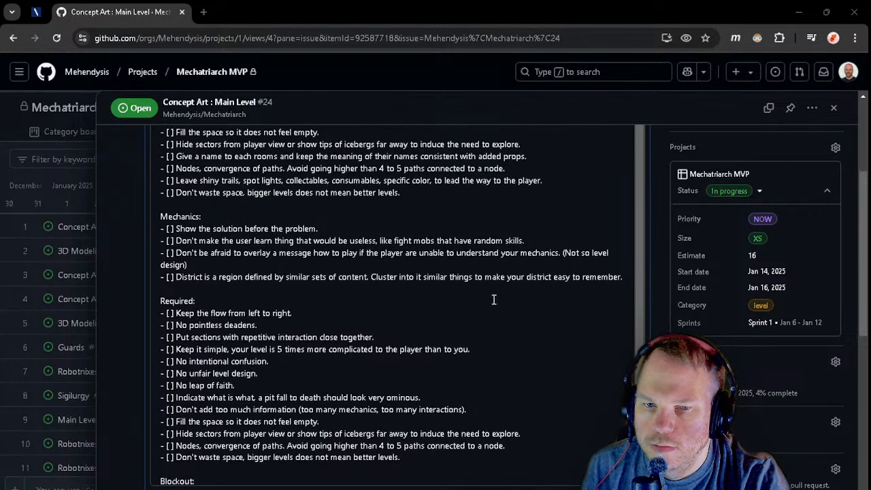
click(450, 193)
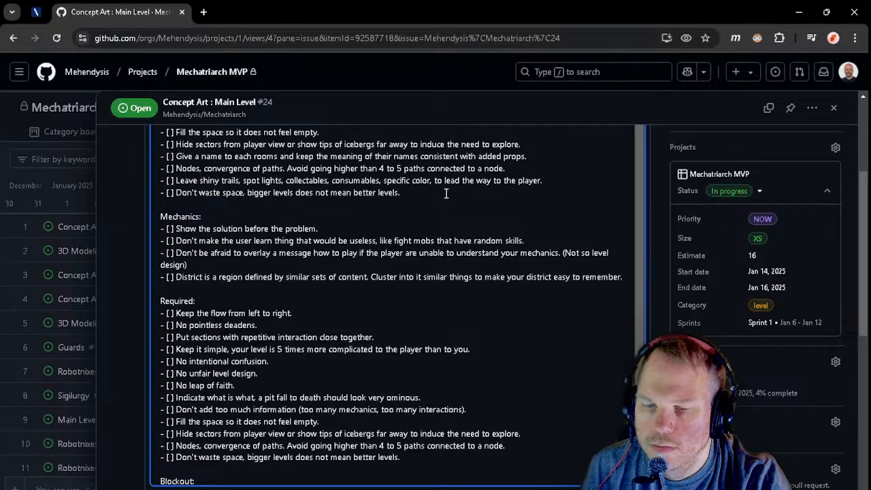
key(Return)
text(Small room to smaller room to then larger room, will make the larger room feel even bigger.)
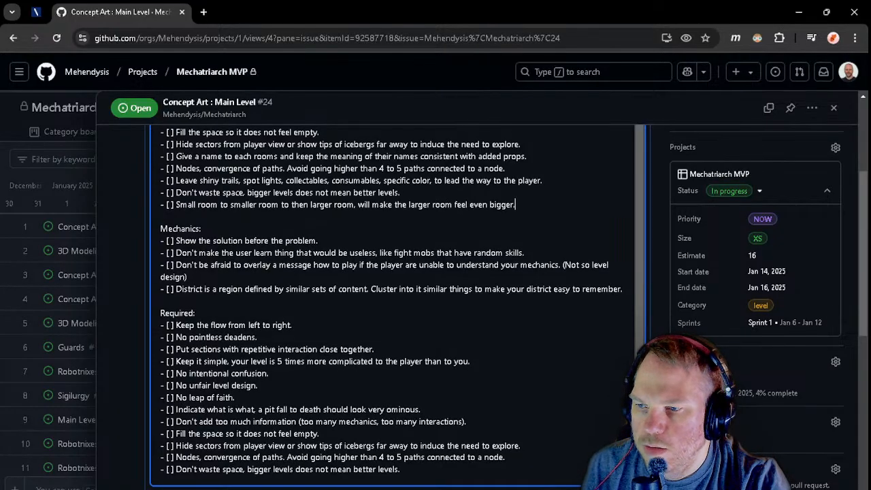
- Insert commas after "Small room" and "smaller room" in the last Layout Sketch item
key(alt+Tab)
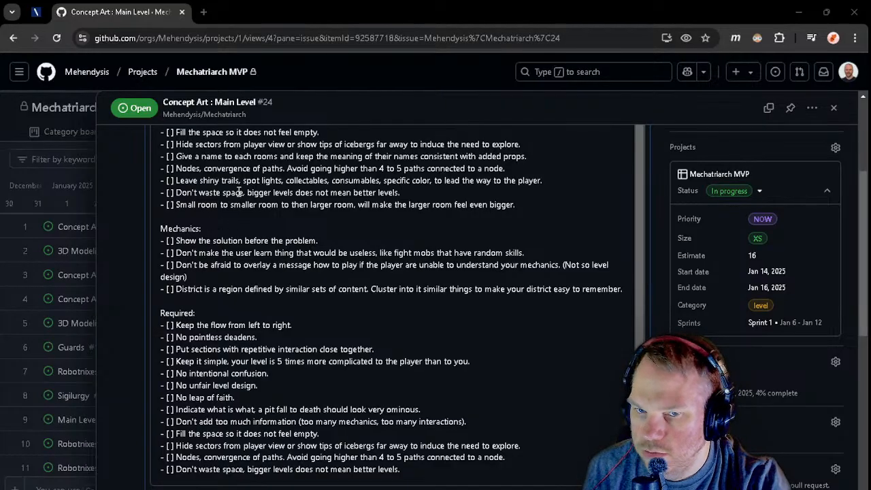
click(218, 204)
text(,)
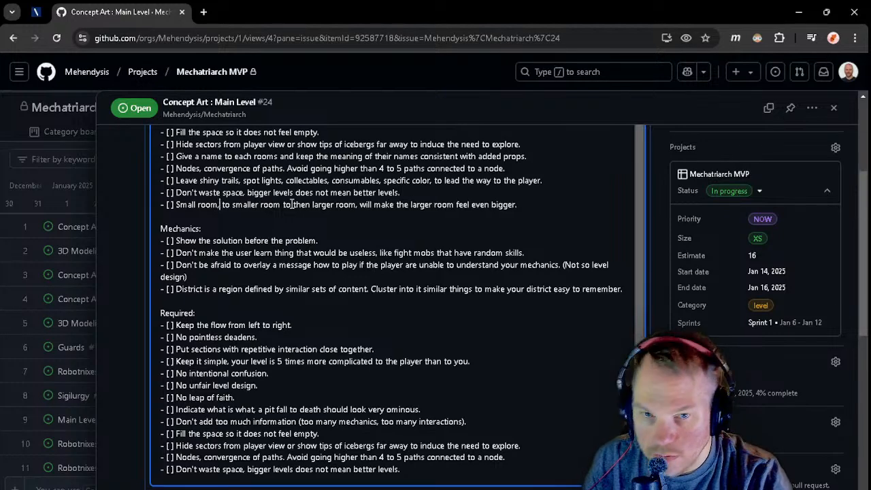
click(281, 204)
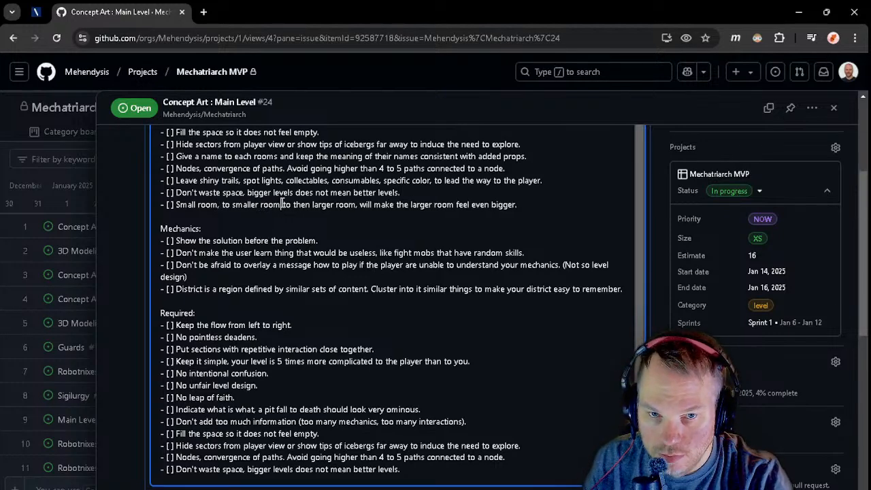
text(,)
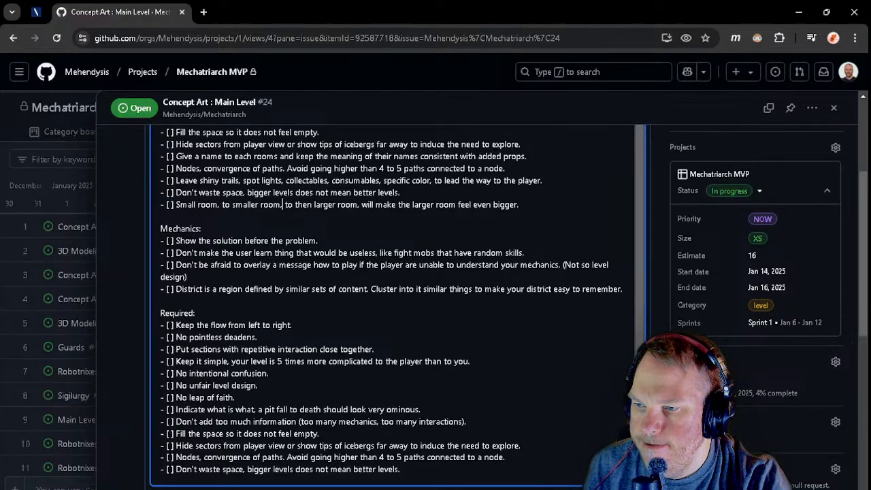
- Add the Layout Sketch item "Don't make the level too open so to avoid revealing too much, except for money shots vista points."
key(alt+Tab)
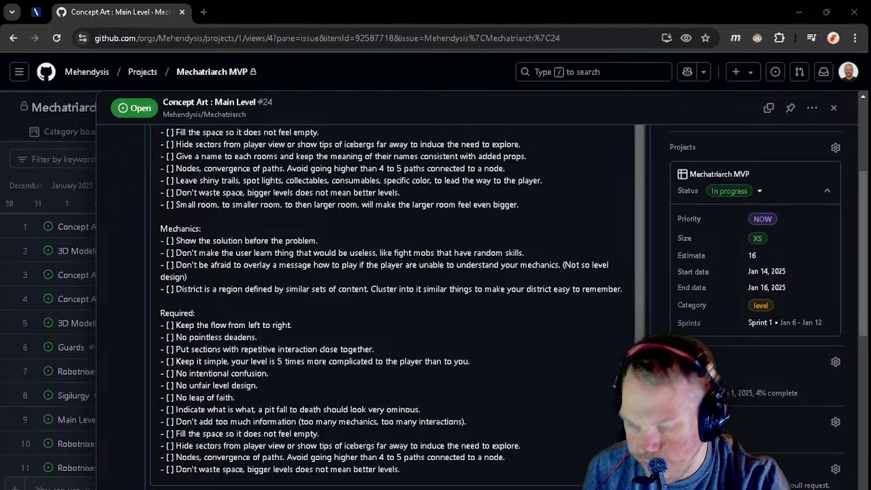
click(562, 211)
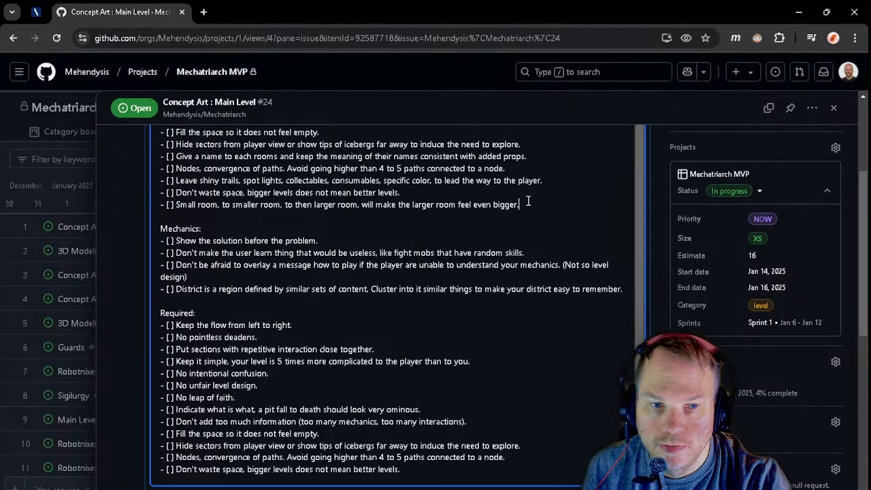
key(Return)
text(Don't make the level too open so to avoid revealing too much, except for money shots vista points.)
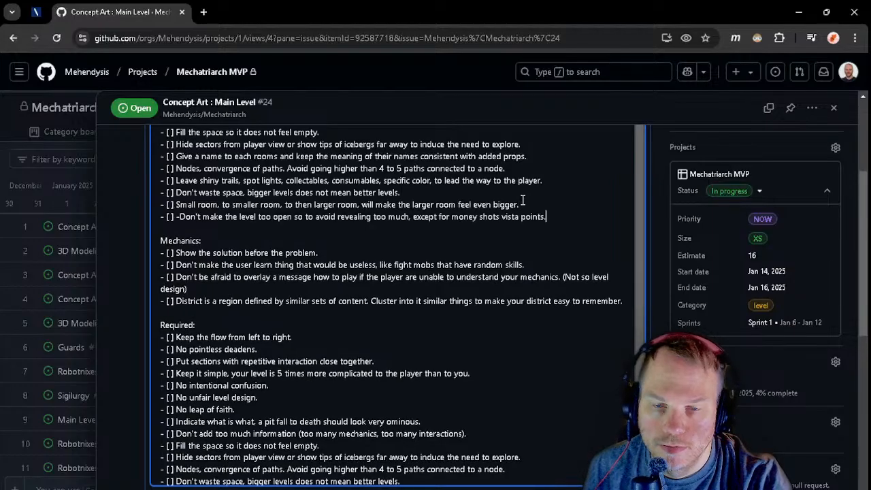
click(176, 216)
key(BackSpace)
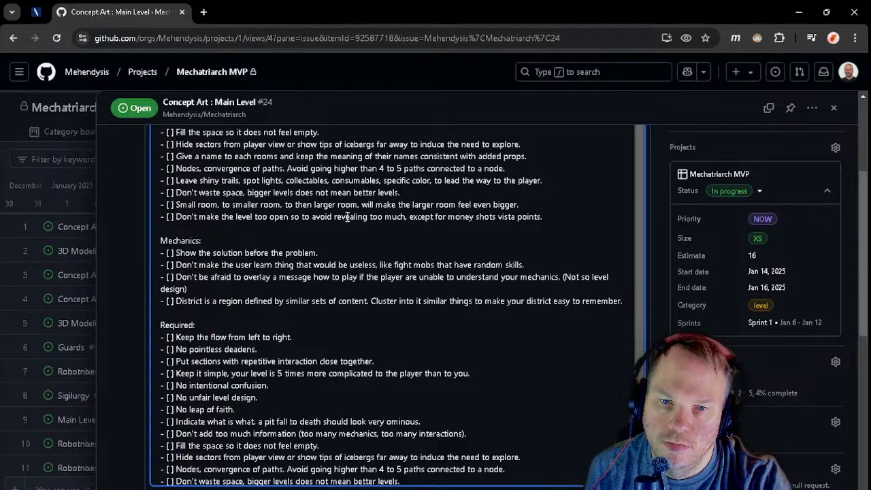
- Copy the last three Layout Sketch items, starting from "Don't waste space", to the end of the Required checklist
drag(302, 229, 87, 192)
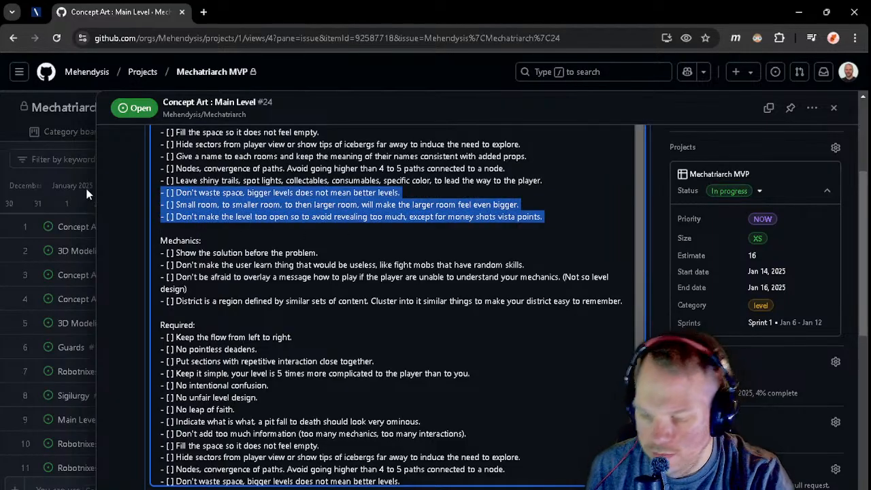
key(ctrl+x)
scroll(461, 313, down, 3)
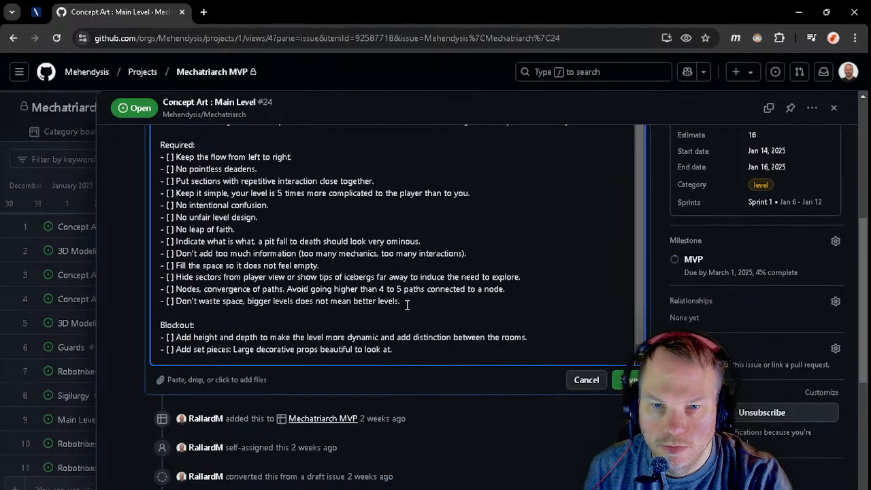
click(434, 311)
key(ctrl+v)
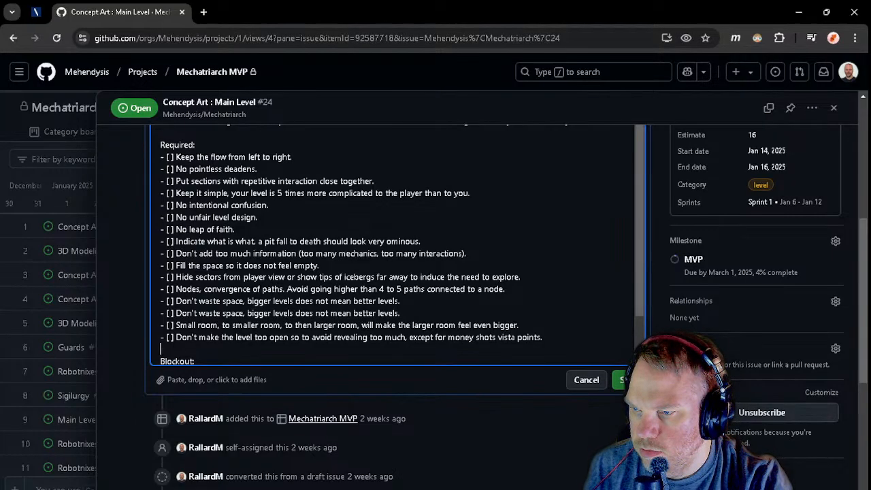
- Move the entire Required section with its heading below the Blockout checklist at the end of the description
scroll(282, 339, up, 1)
scroll(281, 339, down, 2)
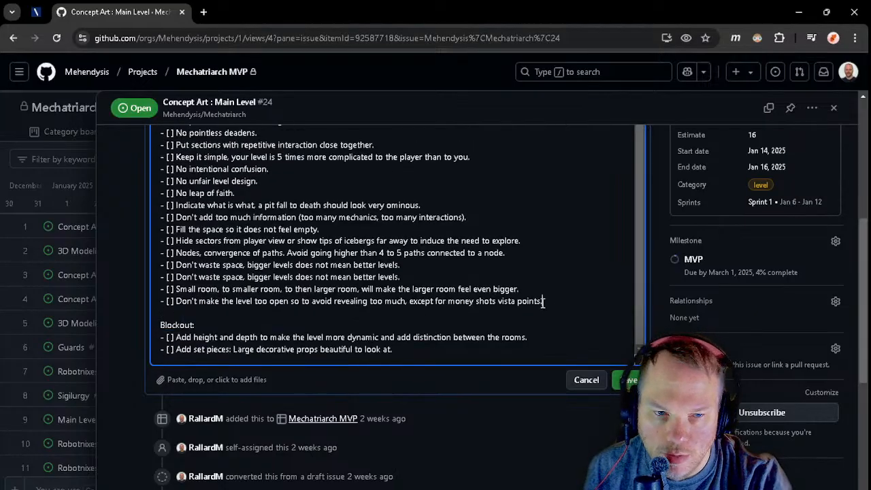
drag(543, 301, 113, 212)
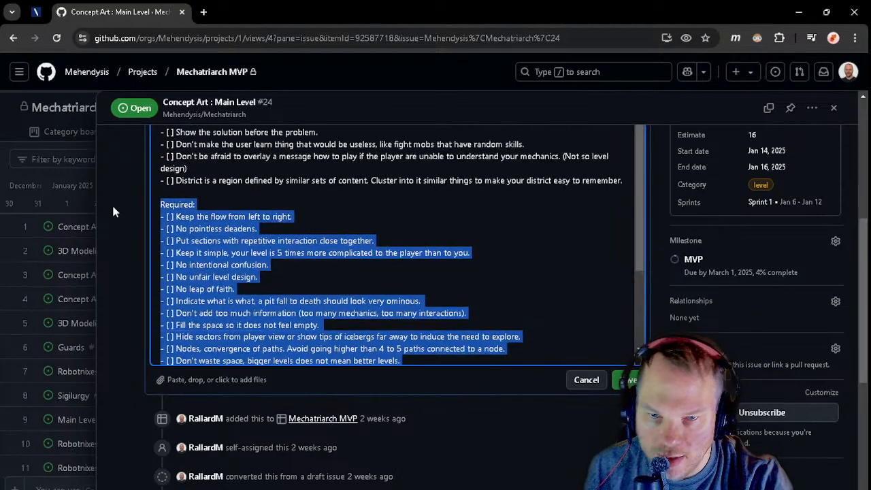
key(BackSpace)
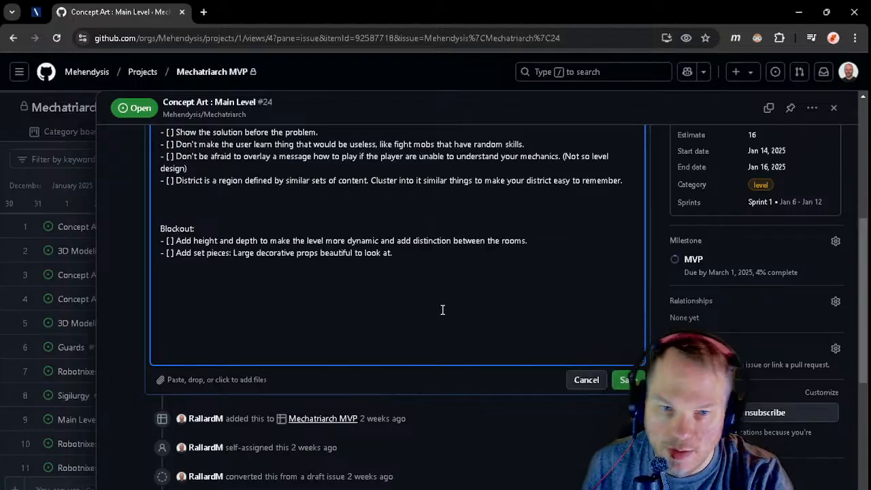
click(444, 287)
key(Return)
key(Return)
key(Return)
key(Return)
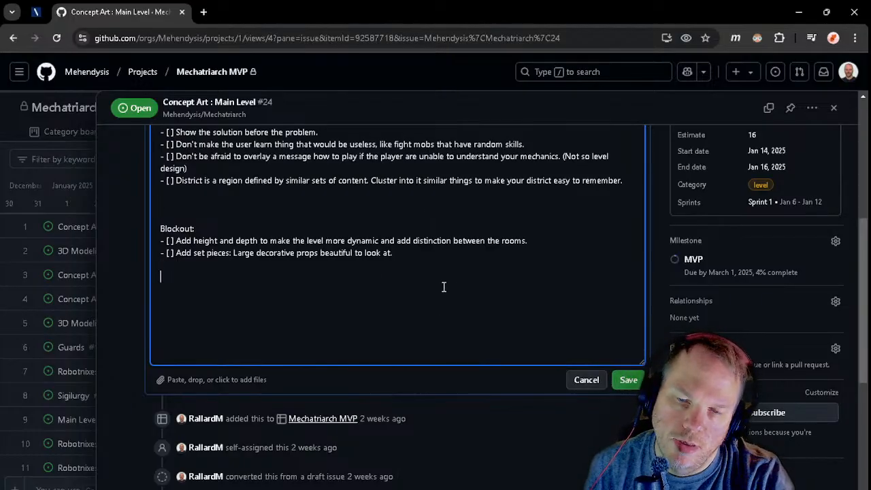
key(ctrl+v)
- Remove the extra blank lines above the Blockout and Required headings and save the issue description
scroll(293, 225, up, 2)
click(176, 270)
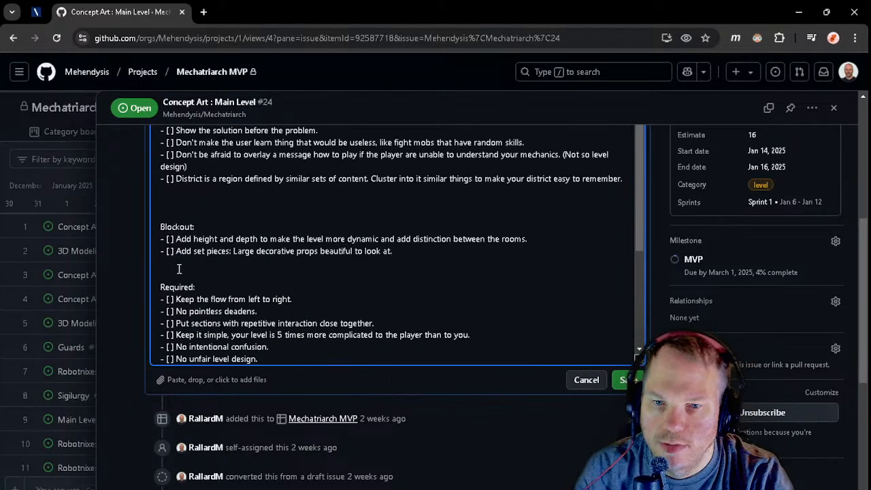
key(BackSpace)
click(182, 200)
key(BackSpace)
key(BackSpace)
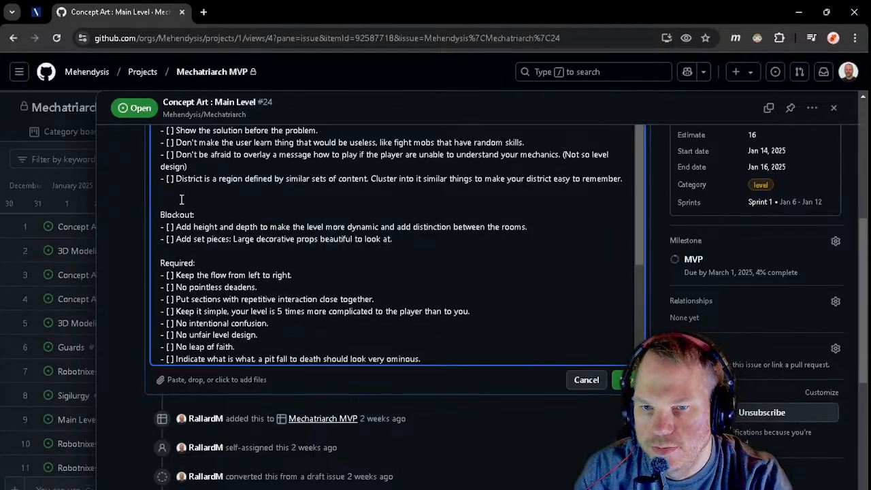
click(622, 379)
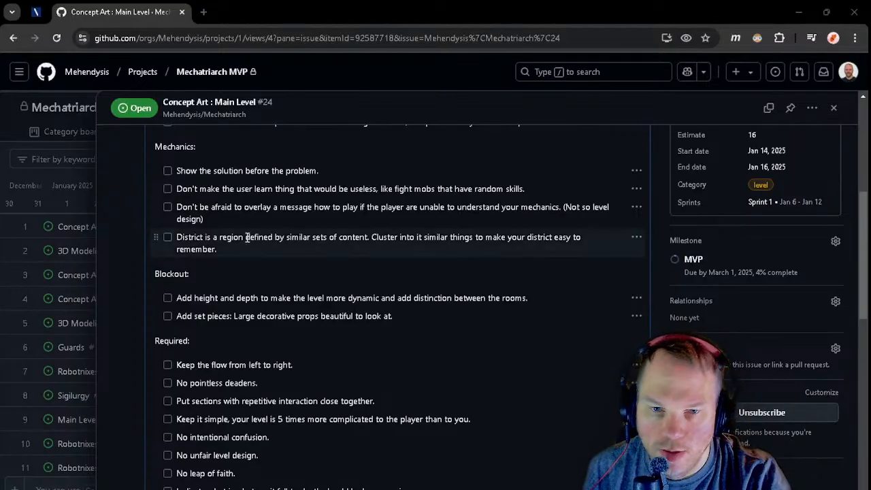
- Reopen the issue description for editing and add the Mechanics item "Goals easy to understand, clear, easy for the player to conceptualize in their brains."
scroll(730, 348, up, 5)
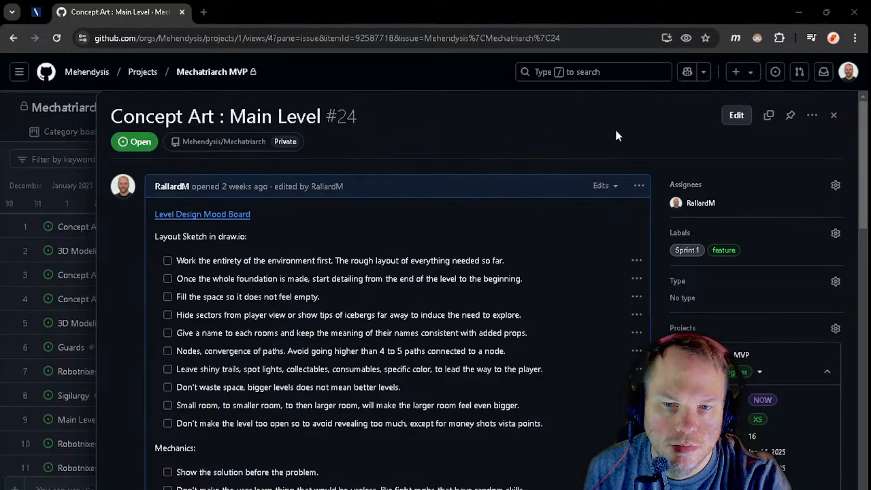
click(639, 185)
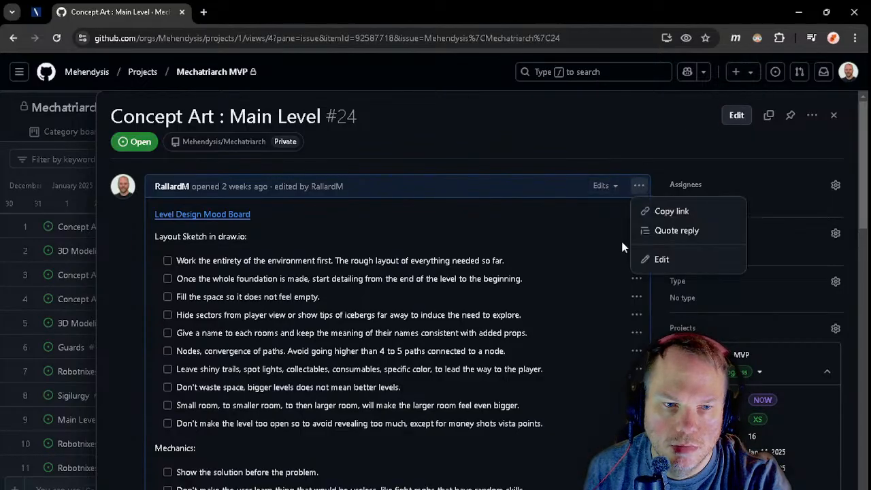
click(660, 262)
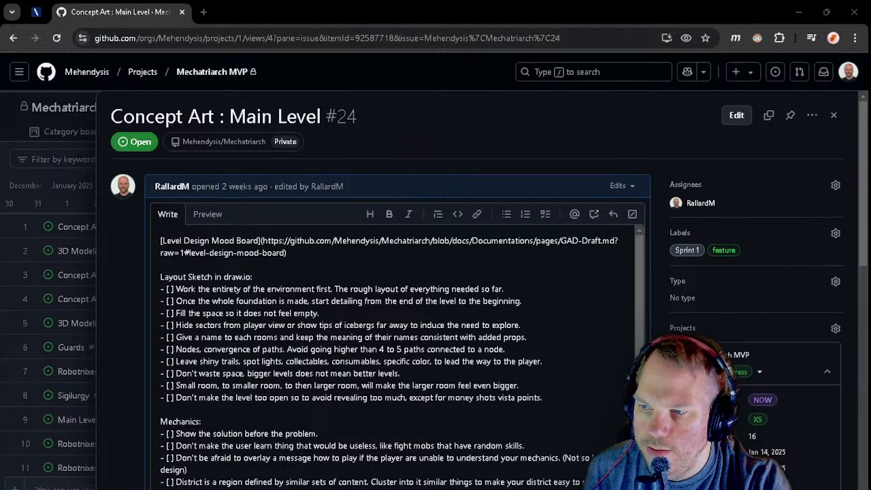
scroll(599, 397, down, 3)
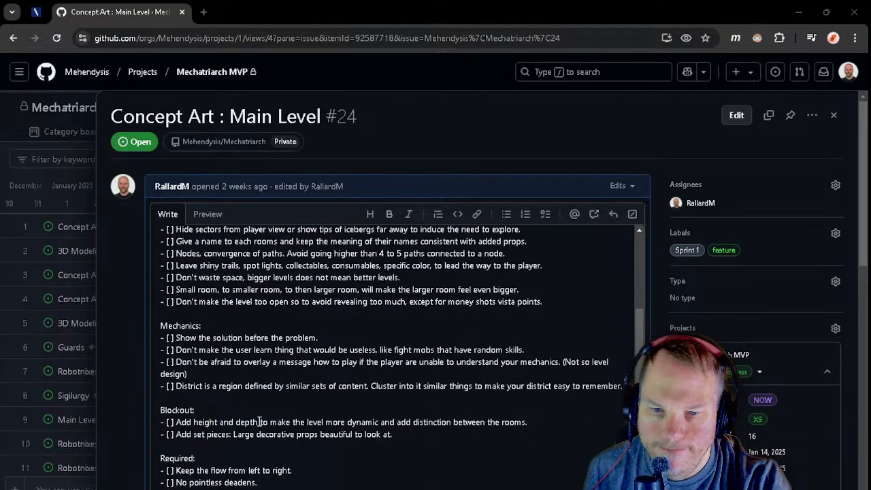
click(631, 386)
key(Return)
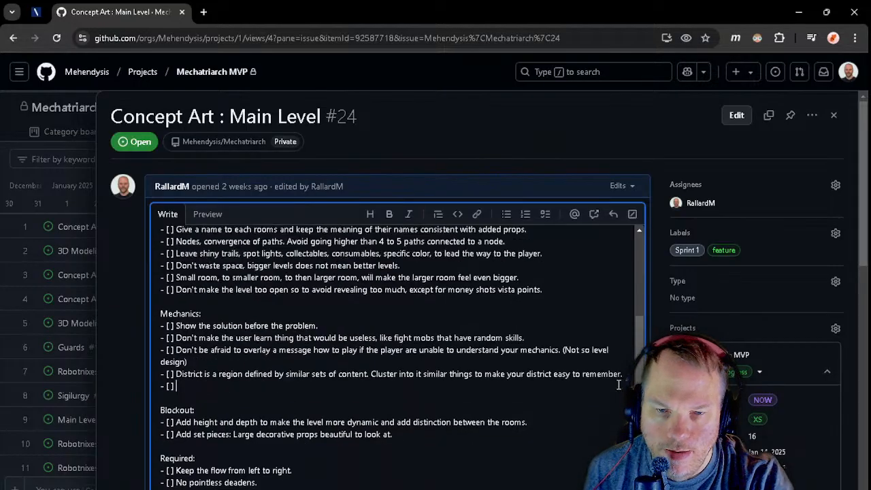
text(-Goals easy to understand, clear, easy for the player to conceptualize in their brains.)
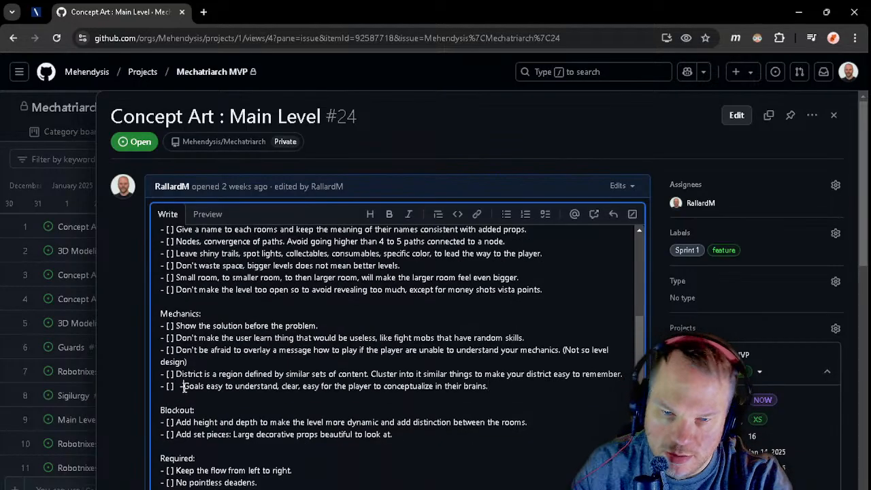
click(185, 386)
key(BackSpace)
key(BackSpace)
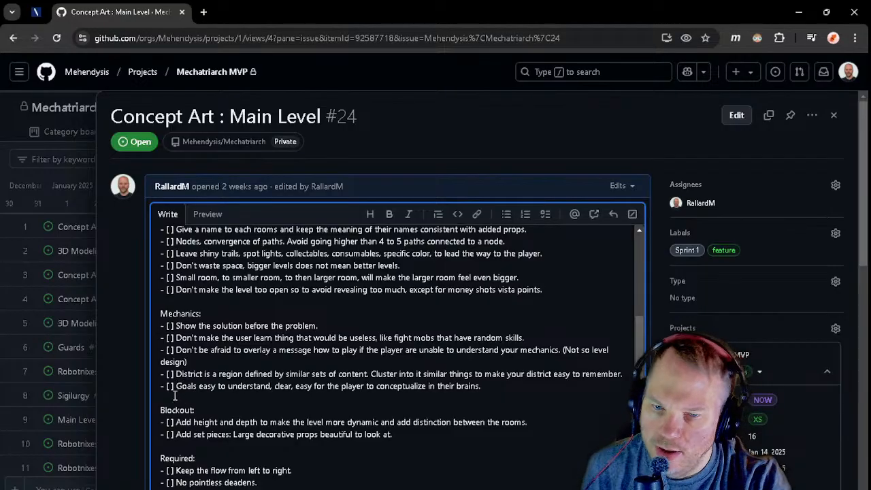
- Move the entire Mechanics section with its heading below the Blockout checklist, ahead of the Required section
drag(163, 398, 136, 316)
key(ctrl+x)
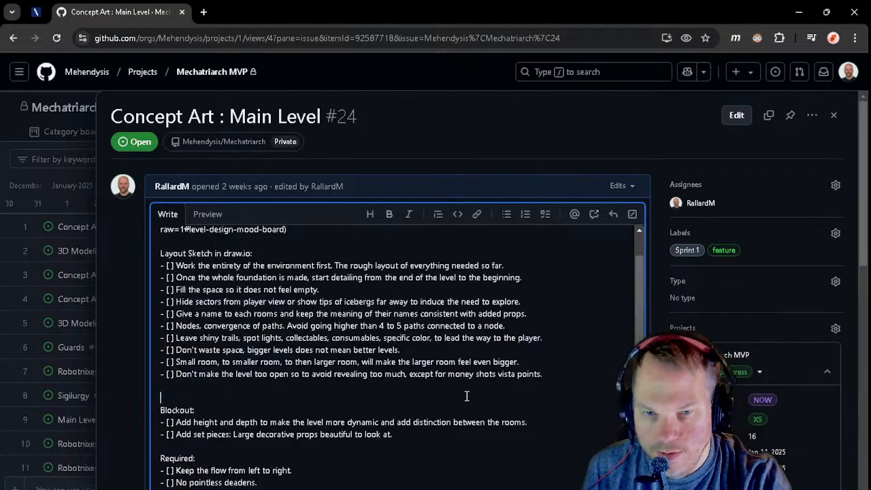
click(439, 441)
key(ctrl+v)
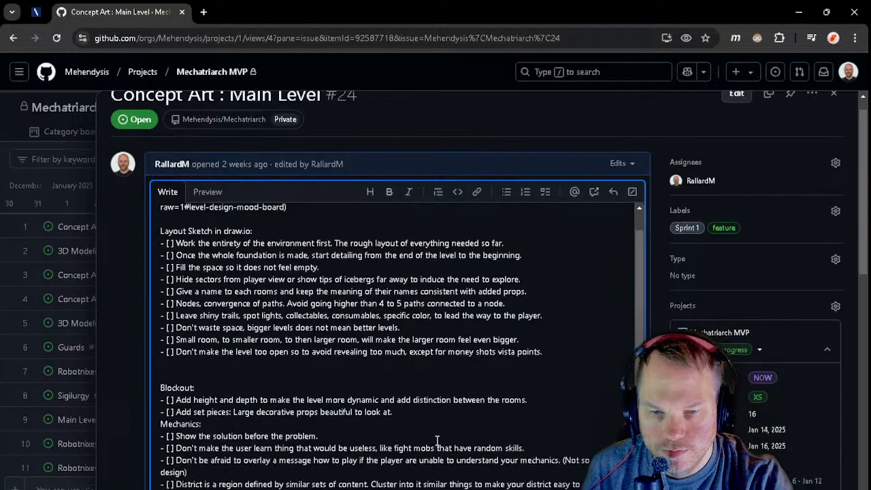
- Separate the Mechanics heading from the Blockout checklist with blank lines, remove the extra blank line above Required, and save the description
scroll(435, 441, down, 2)
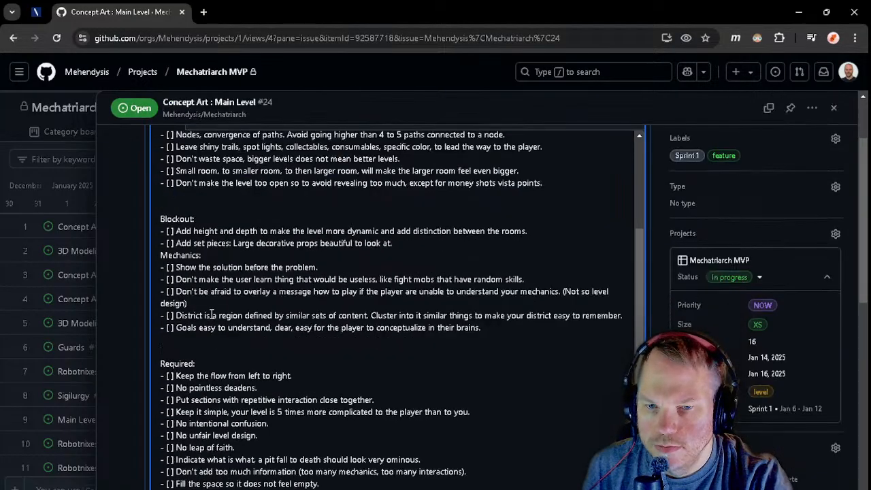
click(407, 247)
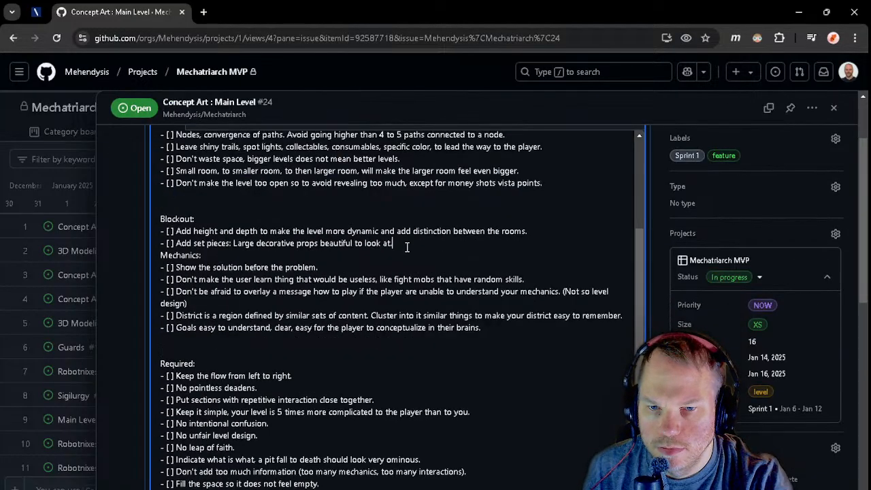
key(Return)
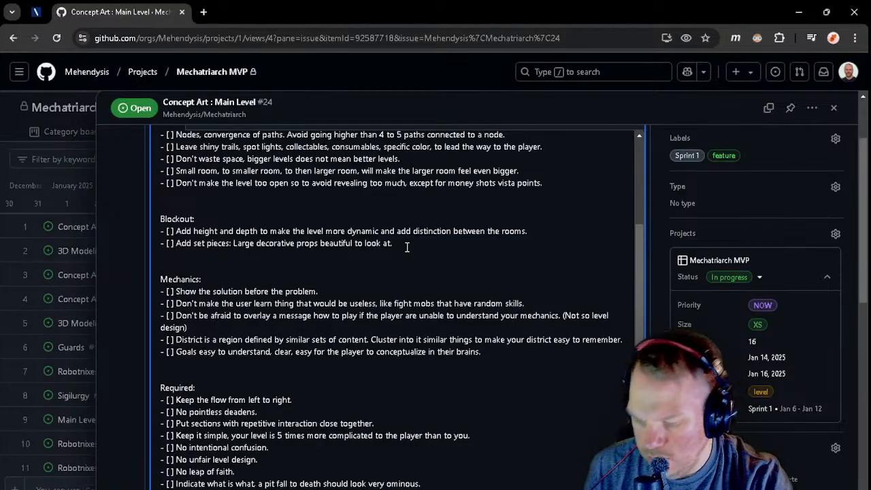
scroll(472, 368, down, 1)
click(202, 340)
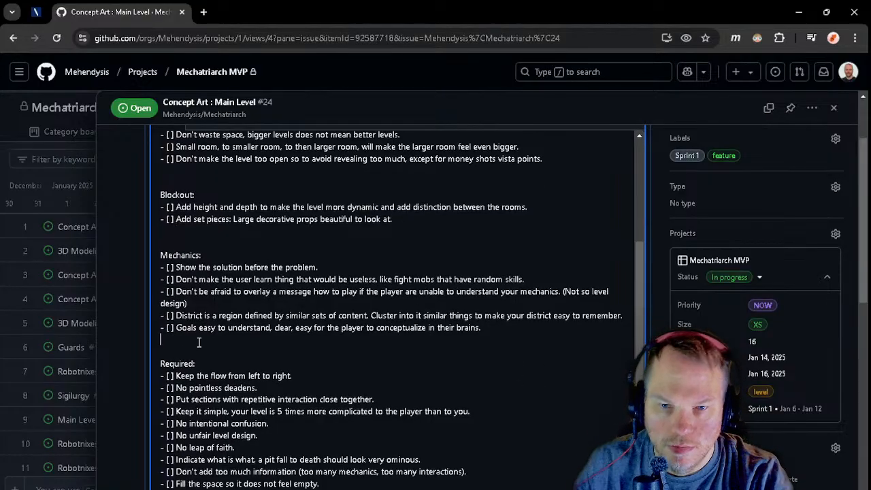
key(BackSpace)
scroll(471, 436, down, 5)
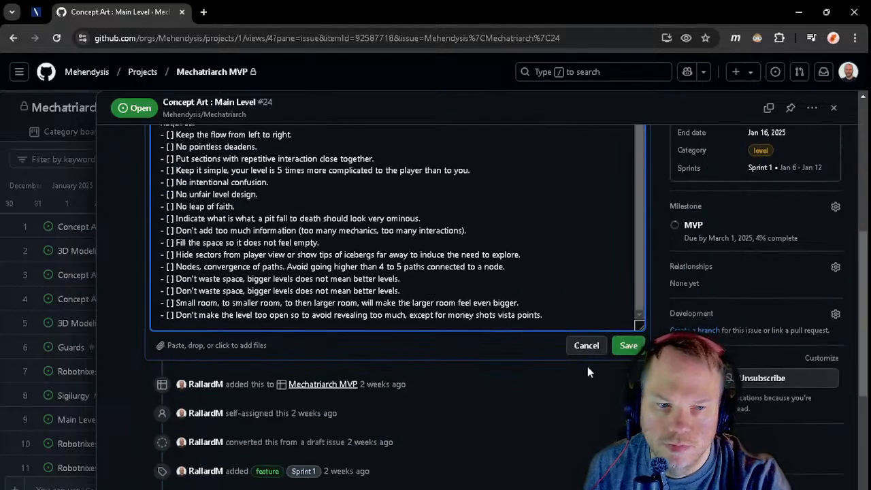
click(627, 345)
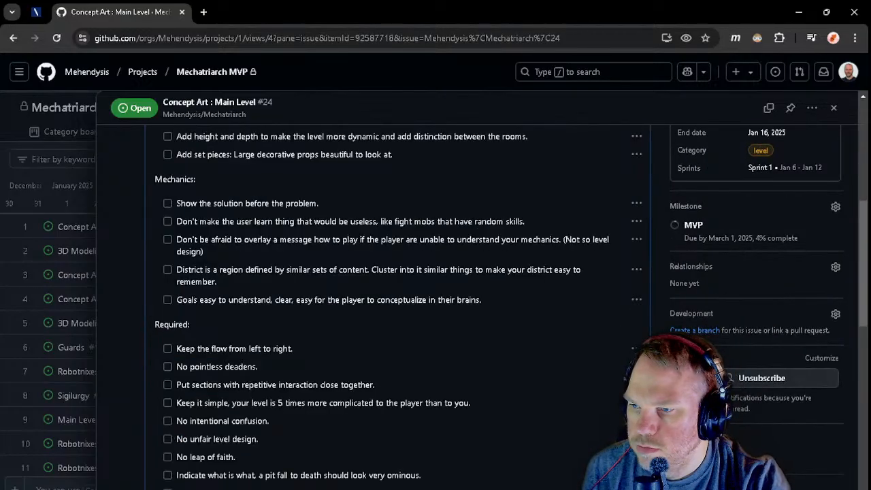
- Reopen the Concept Art : Main Level issue description for editing and go to the end of the Mechanics checklist
key(alt+Tab)
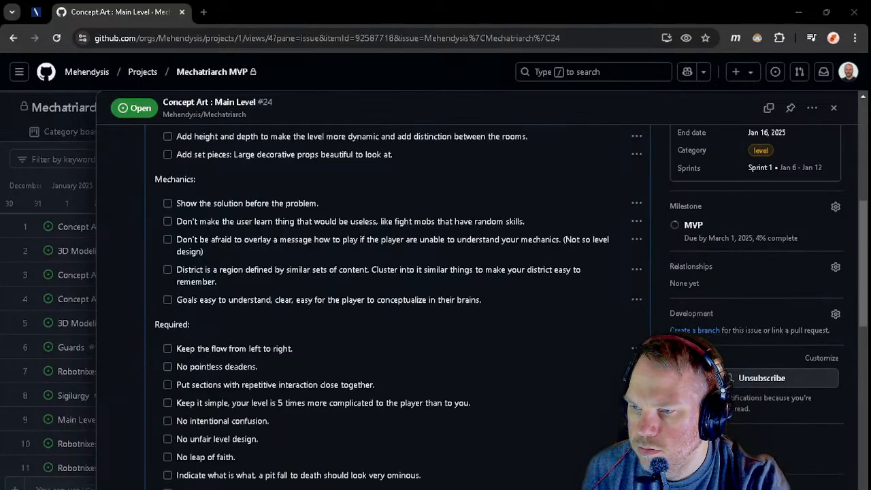
scroll(524, 289, up, 6)
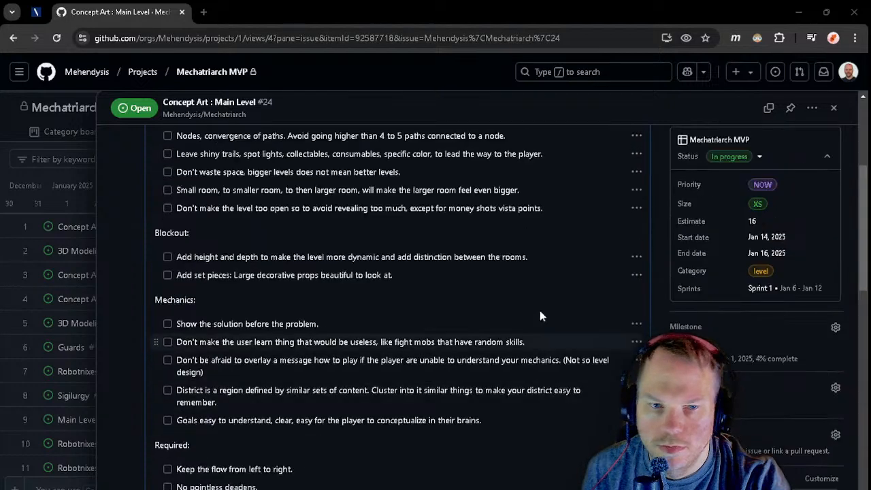
click(604, 186)
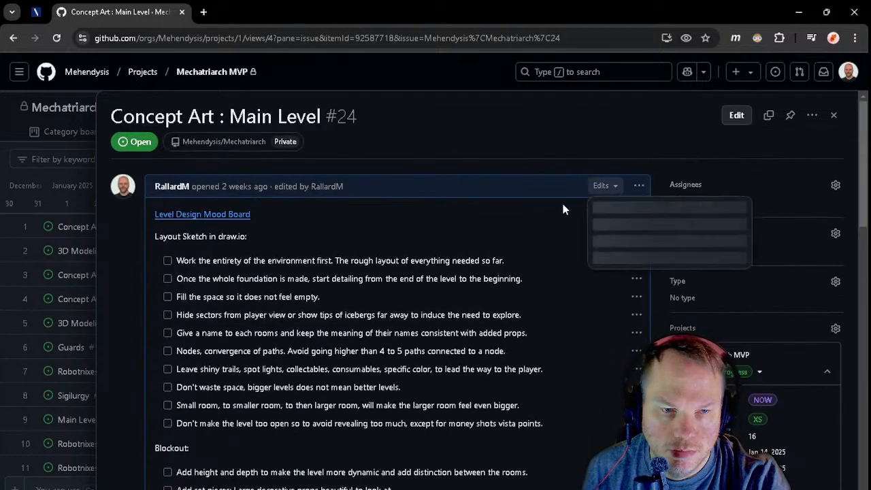
click(639, 185)
click(653, 259)
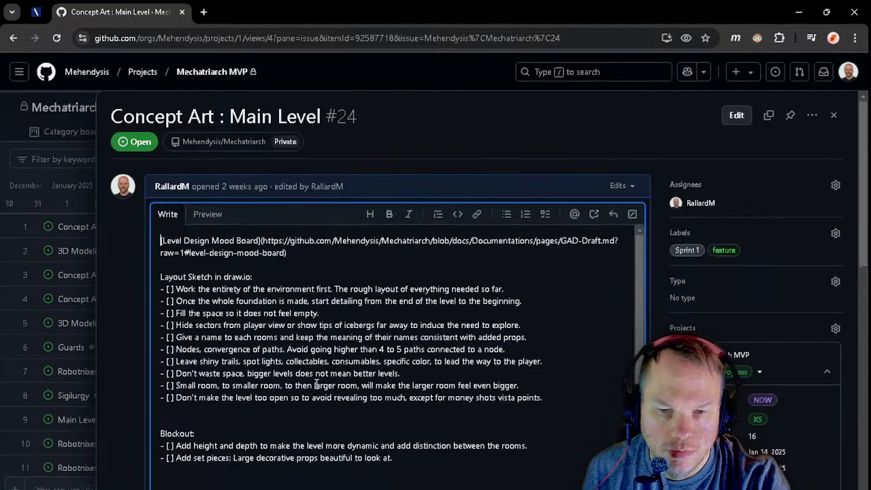
scroll(405, 401, down, 3)
scroll(405, 402, down, 2)
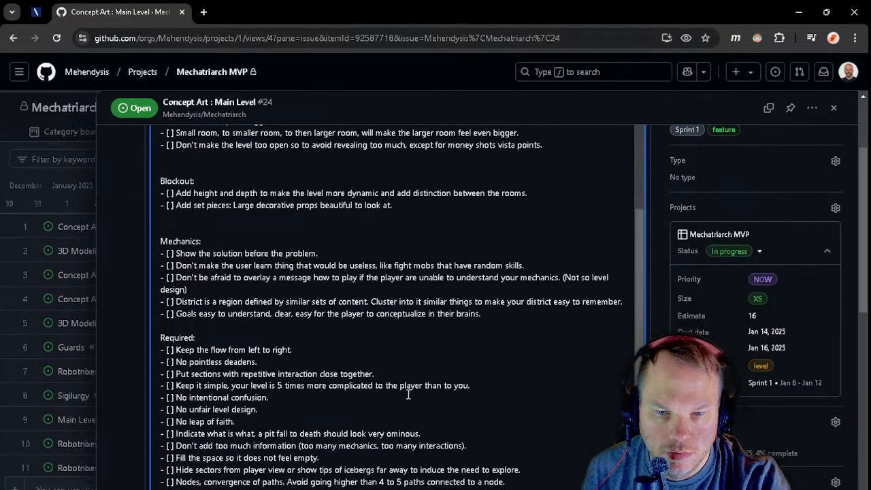
click(201, 324)
text(-Properly reward the player for reaching that goal.)
key(ctrl+z)
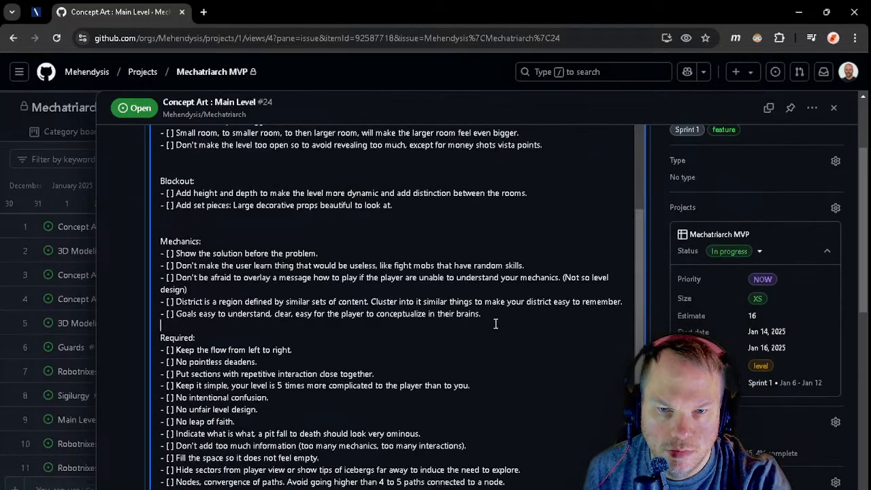
- Add the item "Properly reward the player for reaching that goal." at the end of the Mechanics checklist
click(503, 319)
key(Return)
text(Properly reward the player for reaching that goal.)
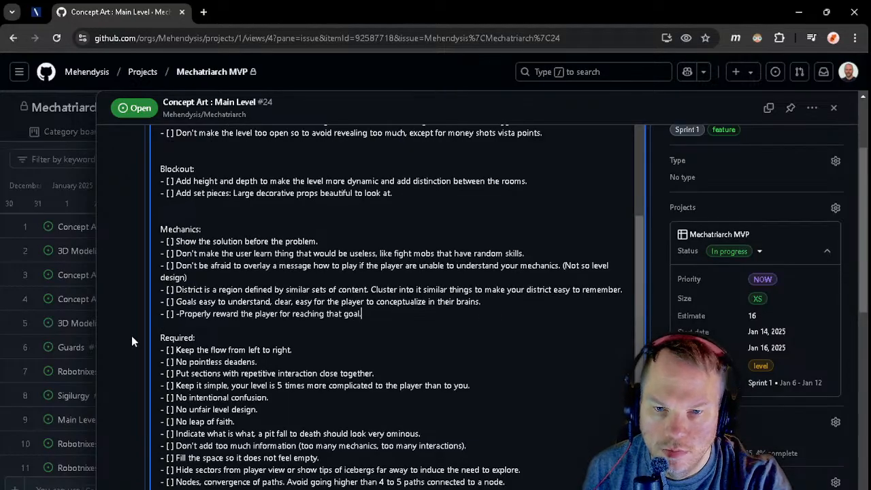
click(178, 317)
key(BackSpace)
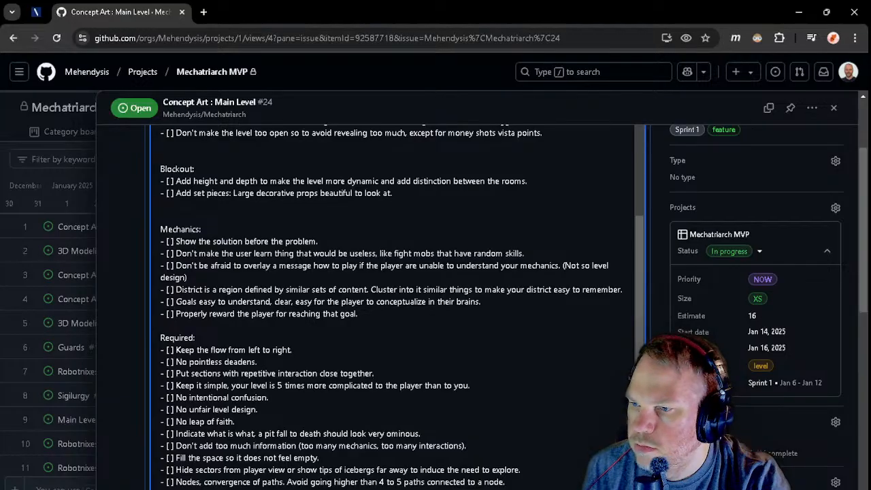
- Add the item "10 first minute introduce the hitch that they need to get at the end" at the end of the Layout Sketch checklist
key(alt+Tab)
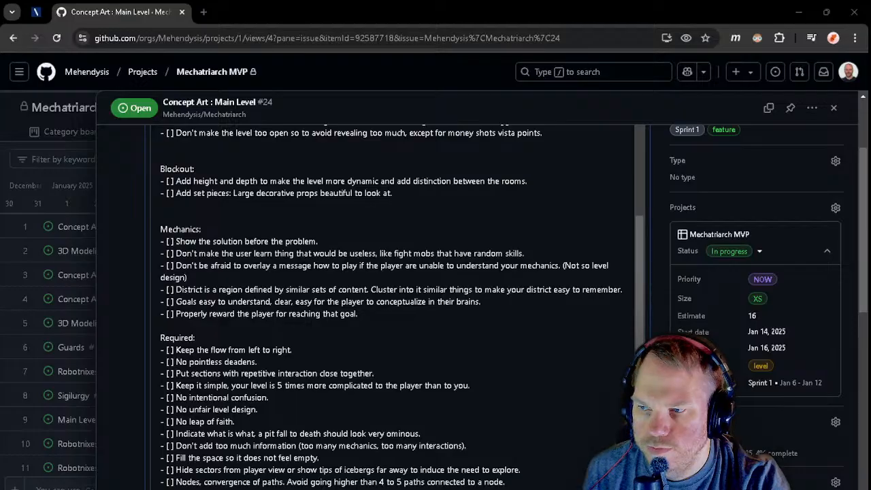
scroll(441, 300, up, 1)
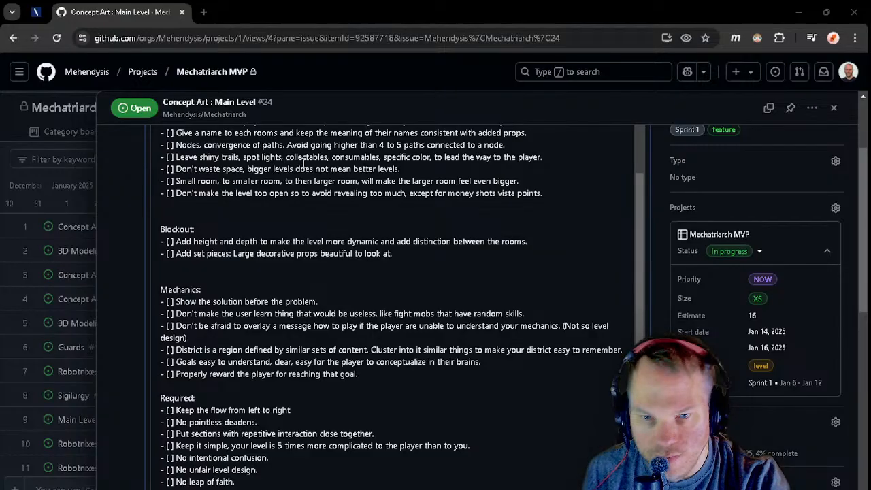
scroll(272, 232, up, 1)
scroll(474, 327, up, 1)
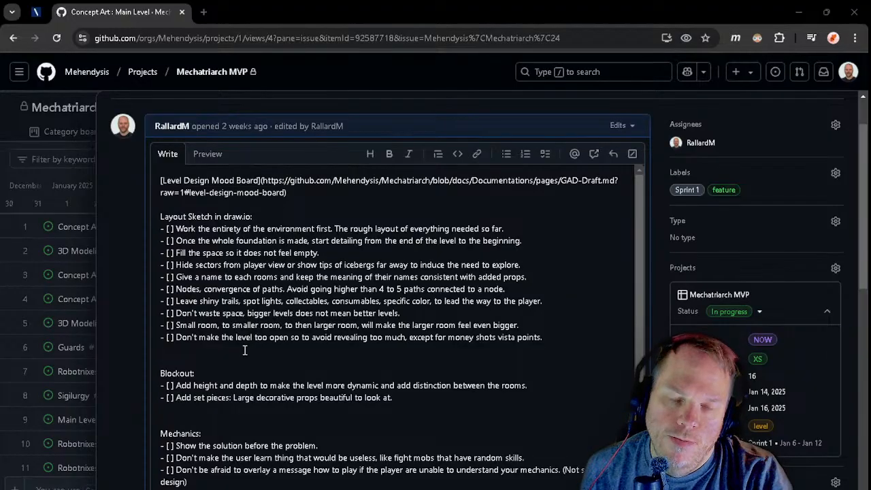
scroll(245, 350, down, 2)
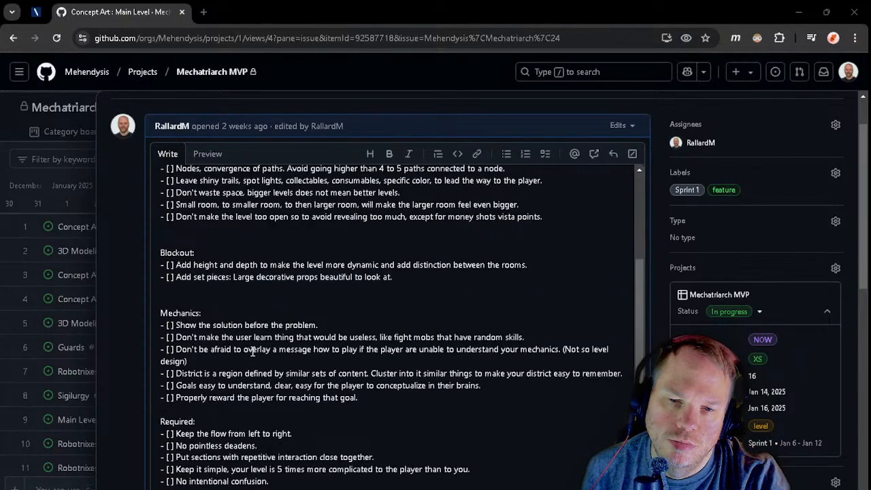
click(557, 218)
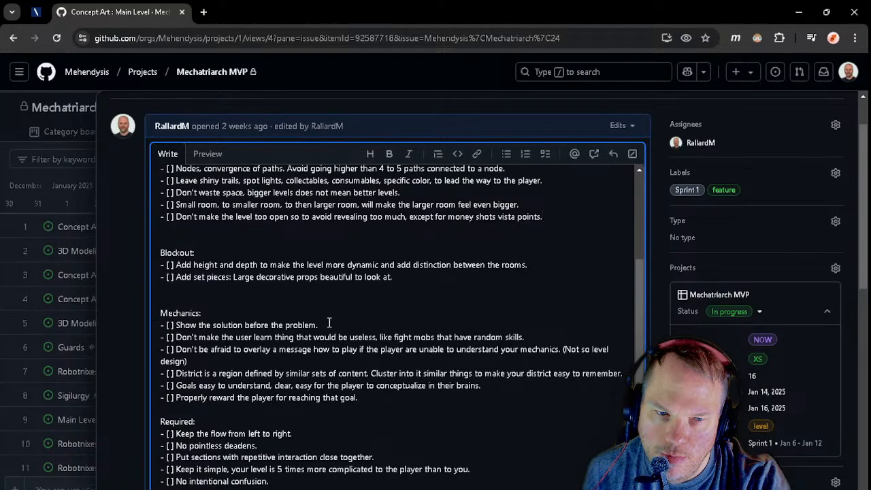
key(Return)
text(10 first minute introduce the hitch that they need to get at the end)
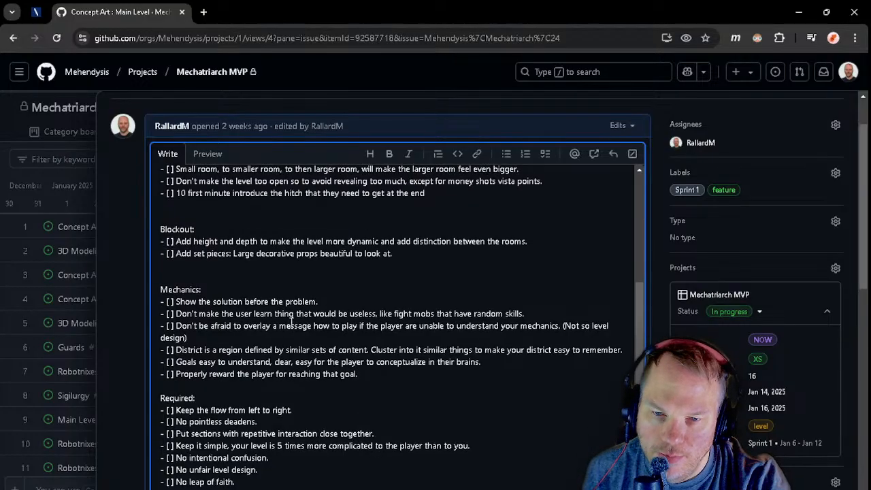
- Add "10 first minute introduce the hitch that they need to get at the end" below "Show the solution before the problem." in the Mechanics checklist
click(332, 301)
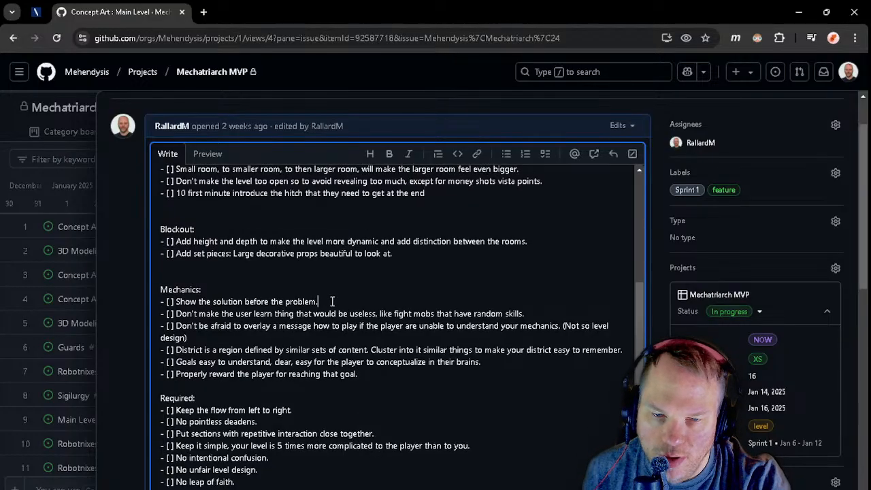
key(Return)
text(10 first minute introduce the hitch that they need to get at the end)
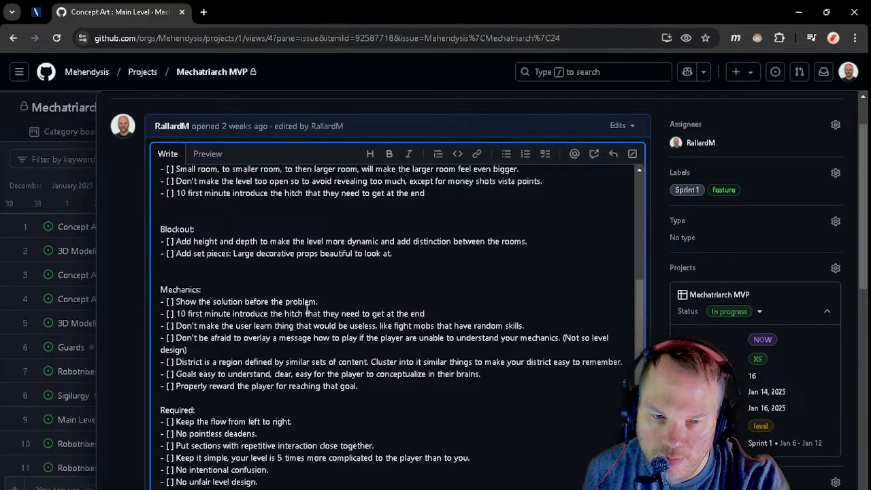
scroll(258, 393, up, 3)
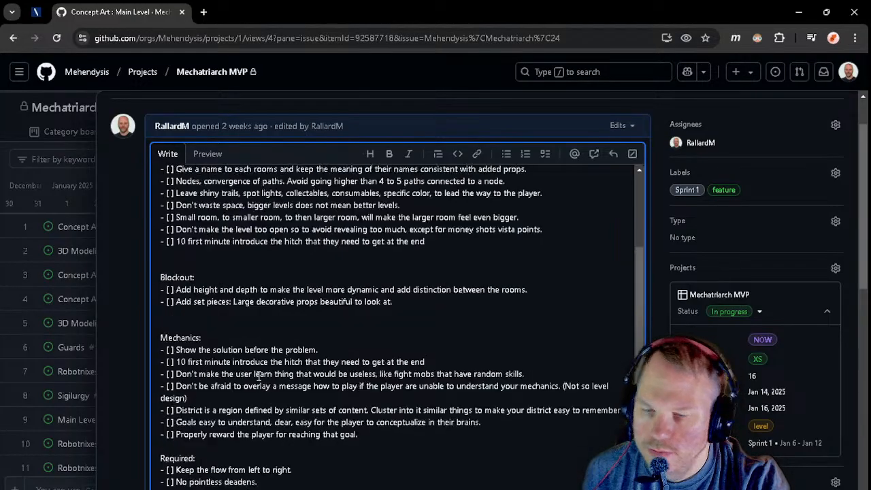
scroll(259, 393, down, 3)
scroll(269, 395, up, 2)
scroll(268, 394, up, 2)
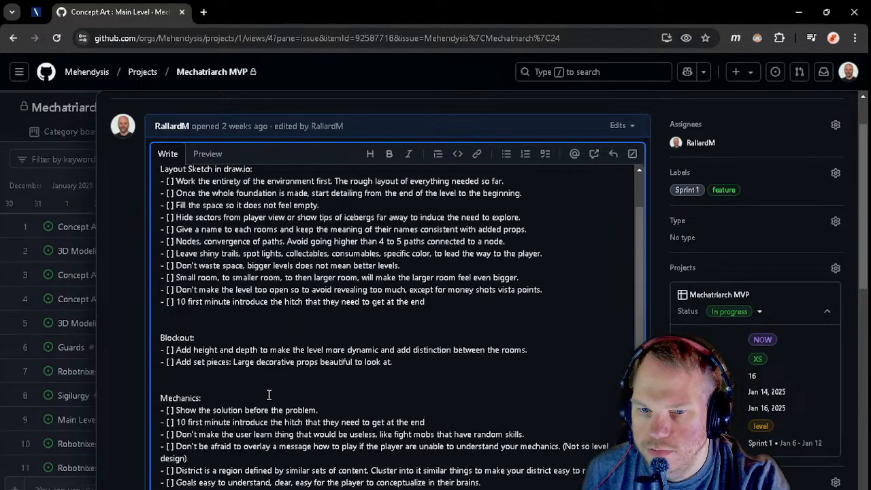
scroll(269, 395, down, 3)
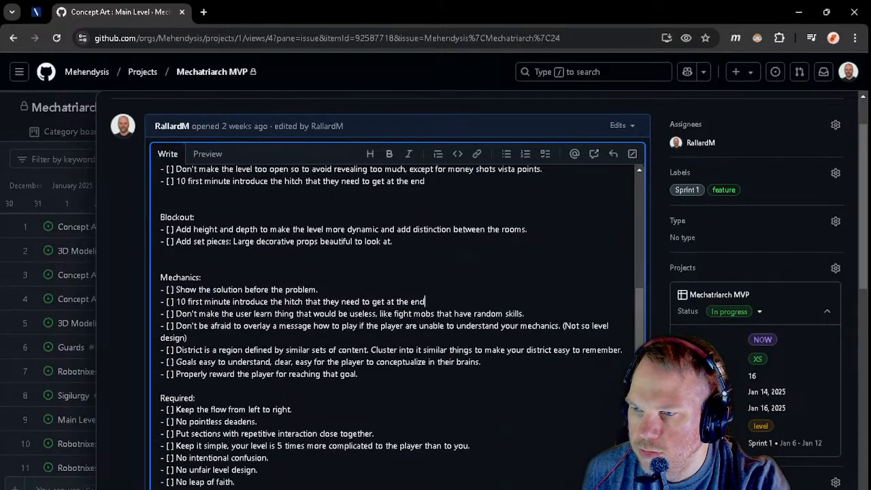
key(alt+Tab)
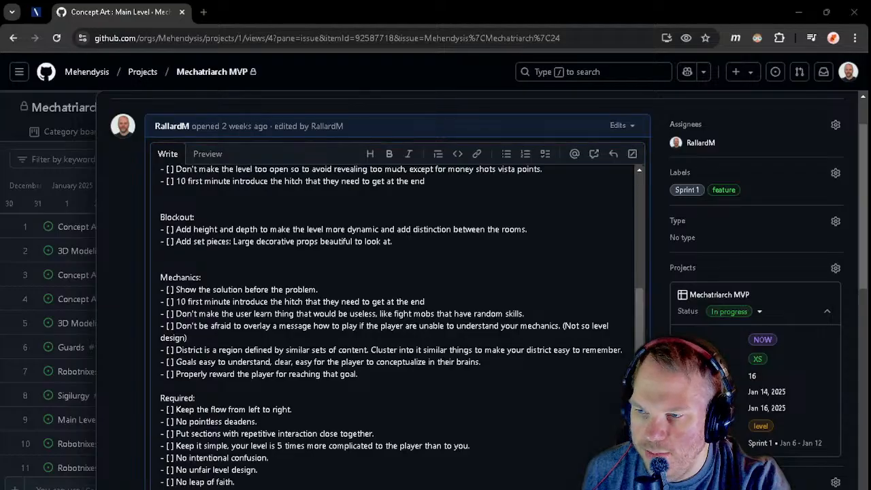
- Add the item "Add dynamic props." at the end of the Layout Sketch checklist and end the item above it with a period
scroll(534, 221, up, 2)
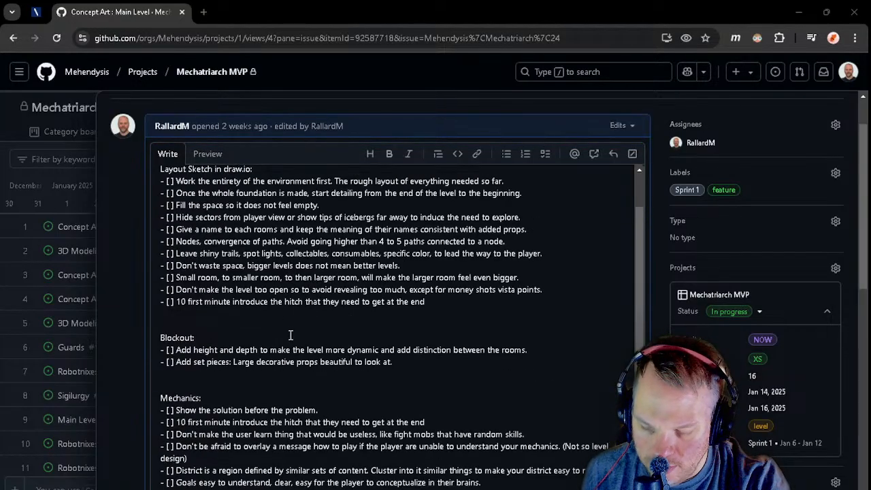
click(451, 303)
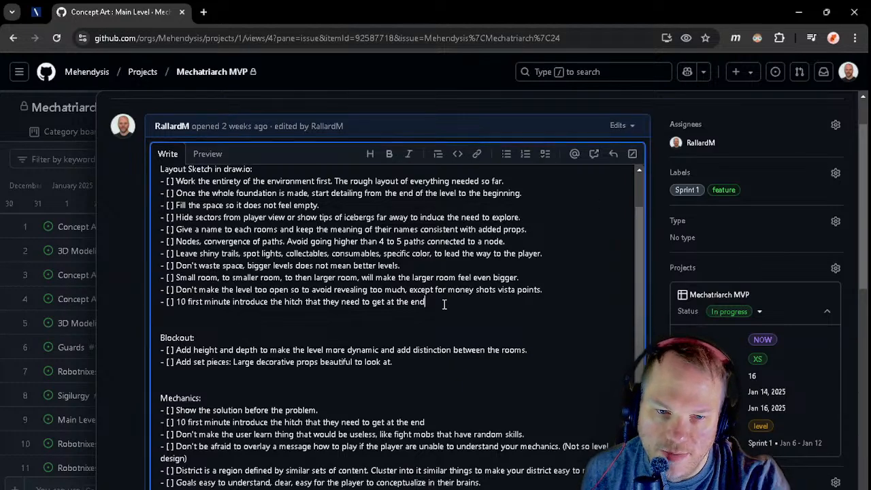
key(Return)
text(Add dynamic props)
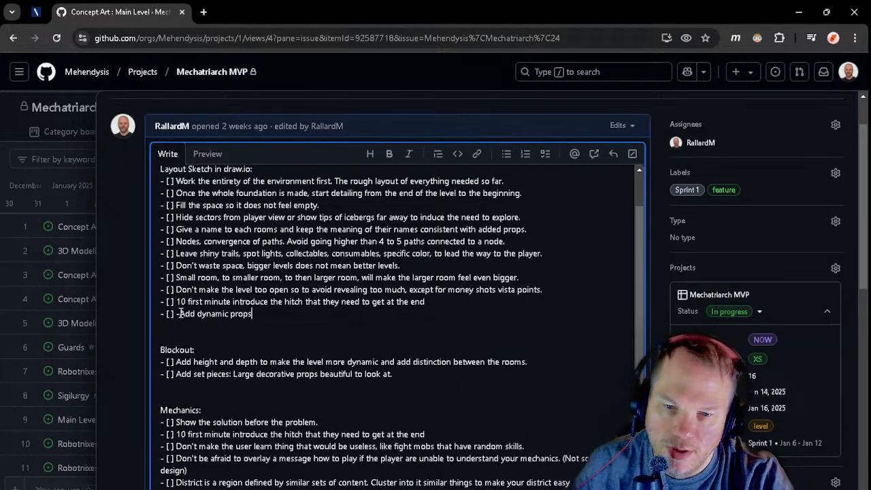
click(275, 324)
click(278, 318)
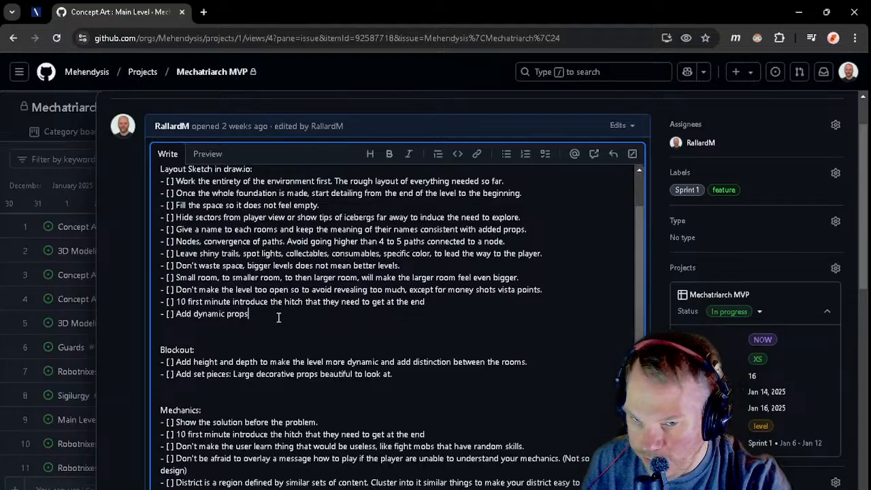
text(.)
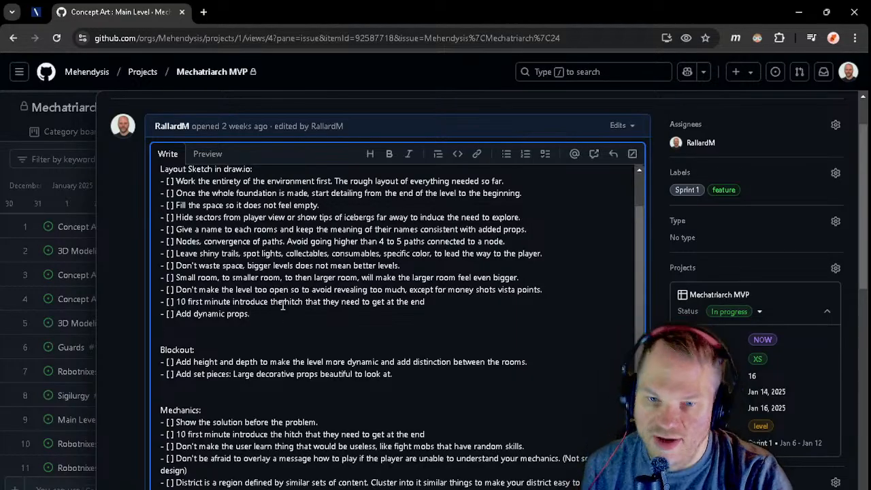
click(509, 302)
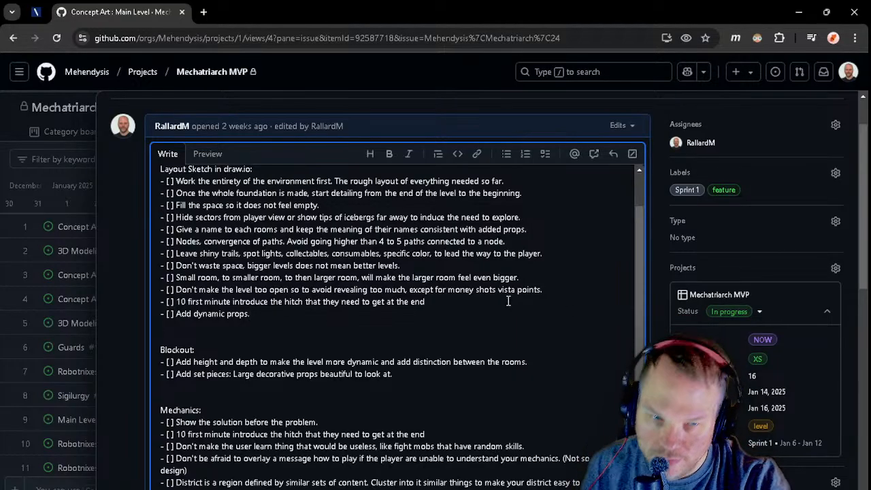
text(.)
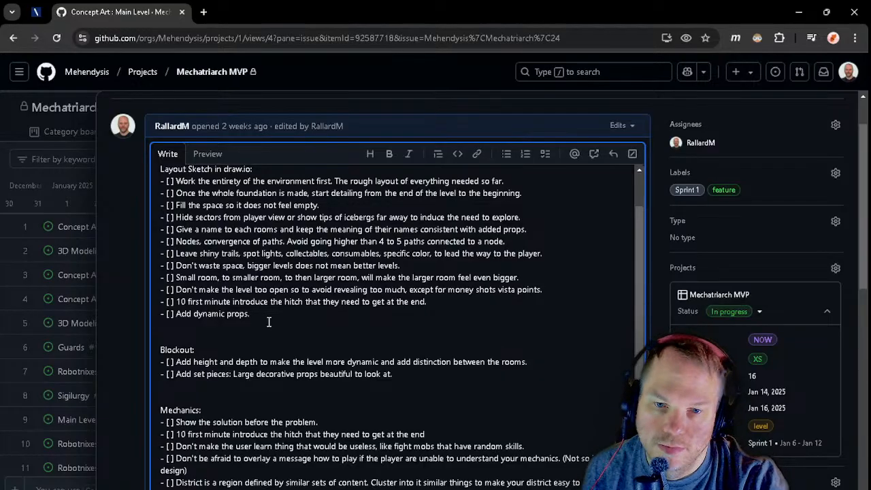
- Copy "Add dynamic props." into a new checklist item below "Show the solution before the problem." in the Mechanics checklist
drag(269, 317, 114, 324)
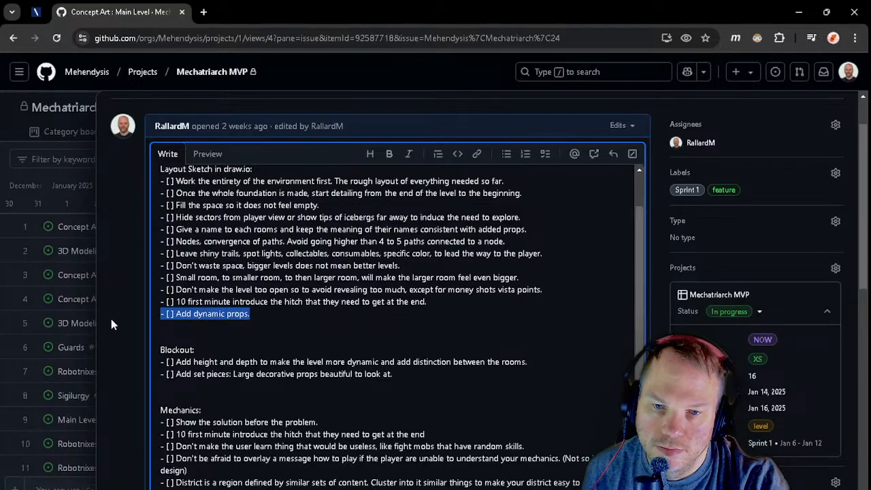
click(232, 314)
drag(262, 313, 174, 314)
key(ctrl+c)
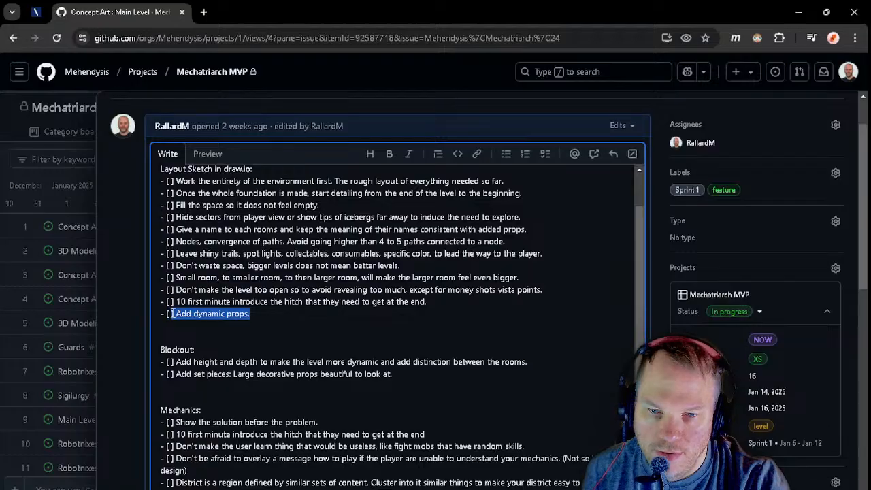
scroll(349, 404, down, 1)
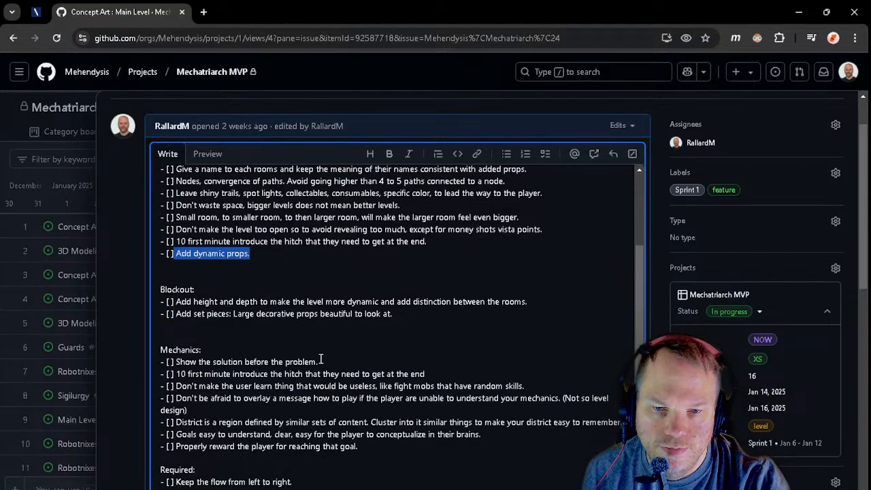
click(320, 360)
key(Return)
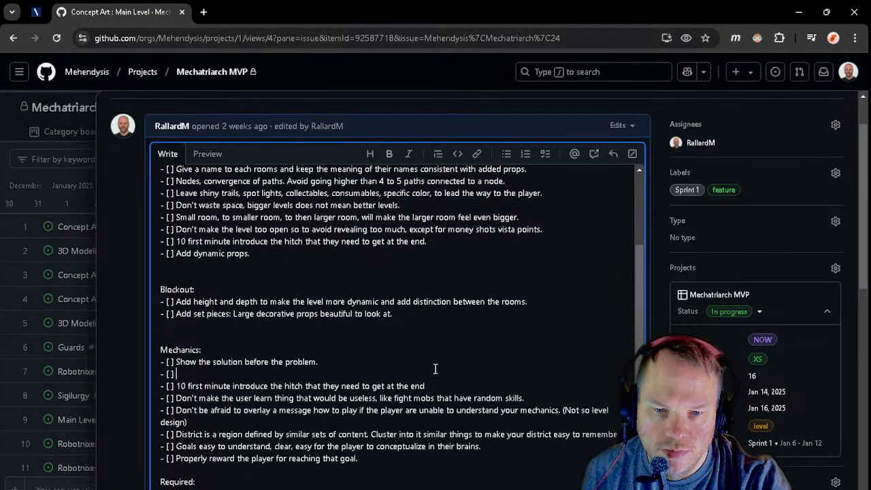
key(ctrl+v)
key(ctrl+s)
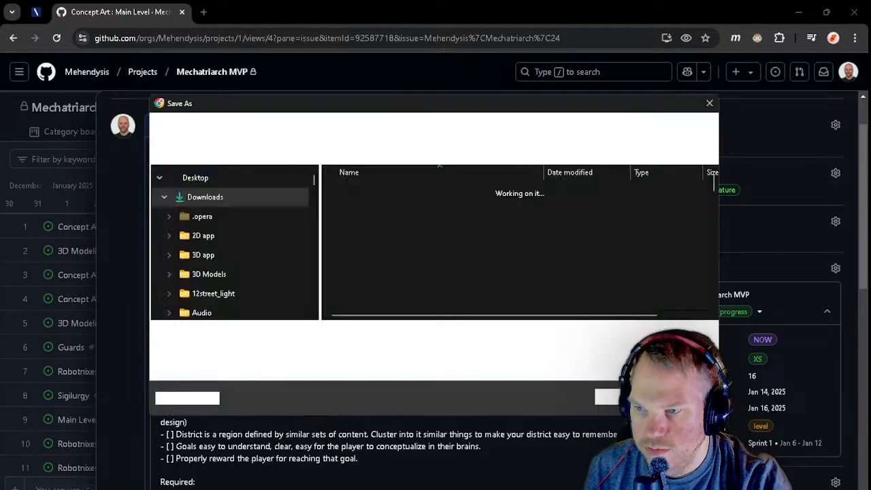
key(Escape)
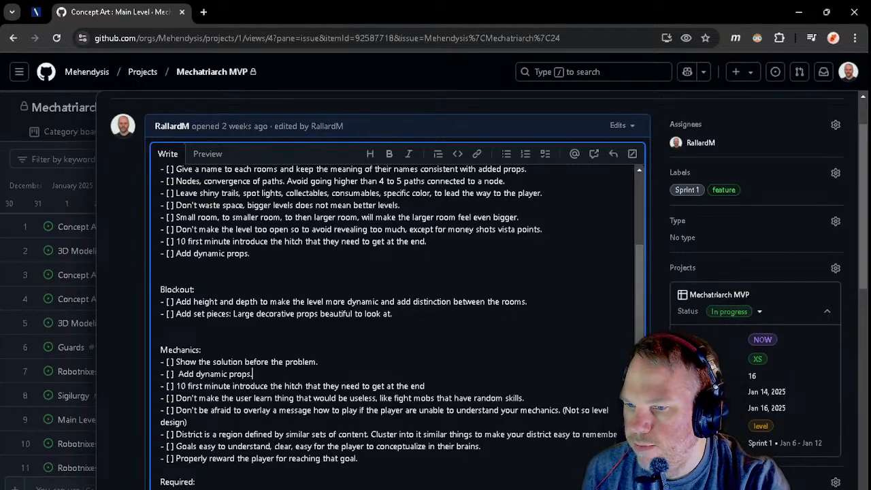
- Remove the extra blank lines above the Blockout and Mechanics headings so one blank line separates each section
key(alt+Tab)
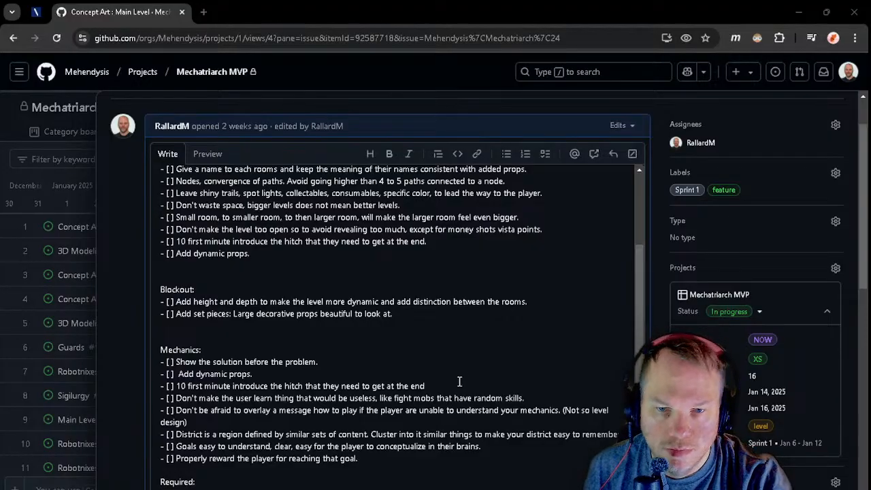
scroll(408, 367, up, 2)
scroll(185, 379, down, 2)
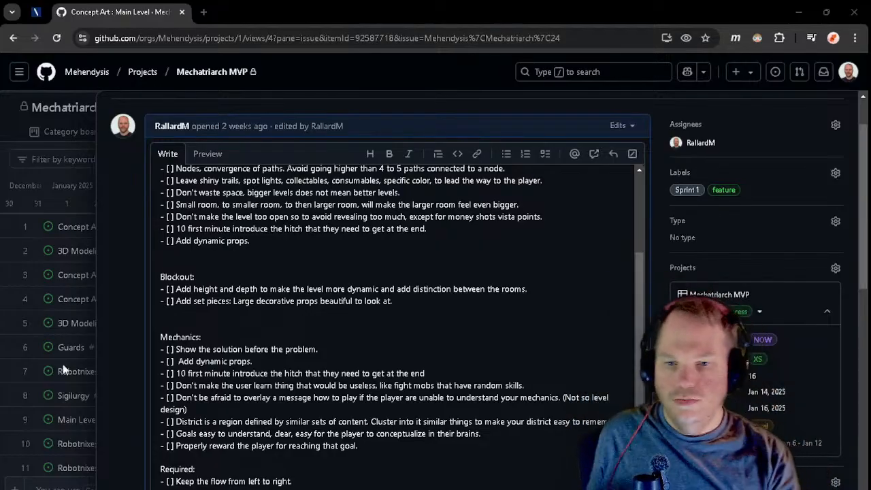
click(155, 320)
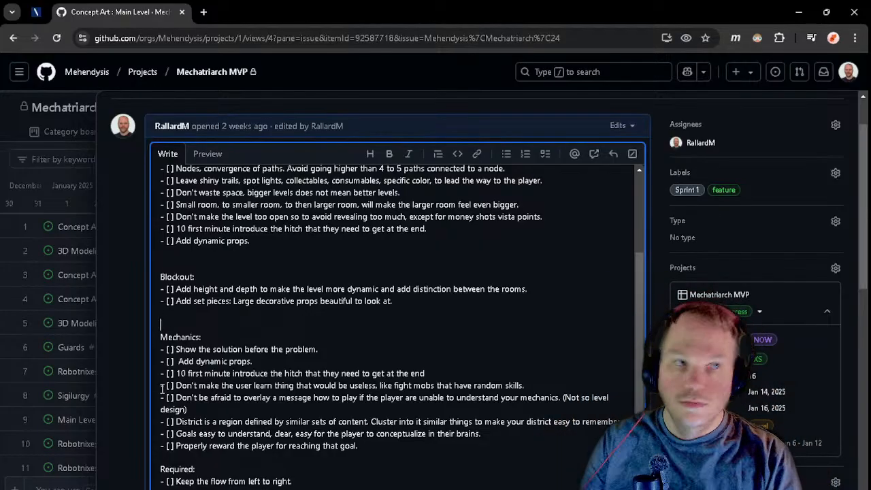
key(F12)
scroll(241, 282, up, 3)
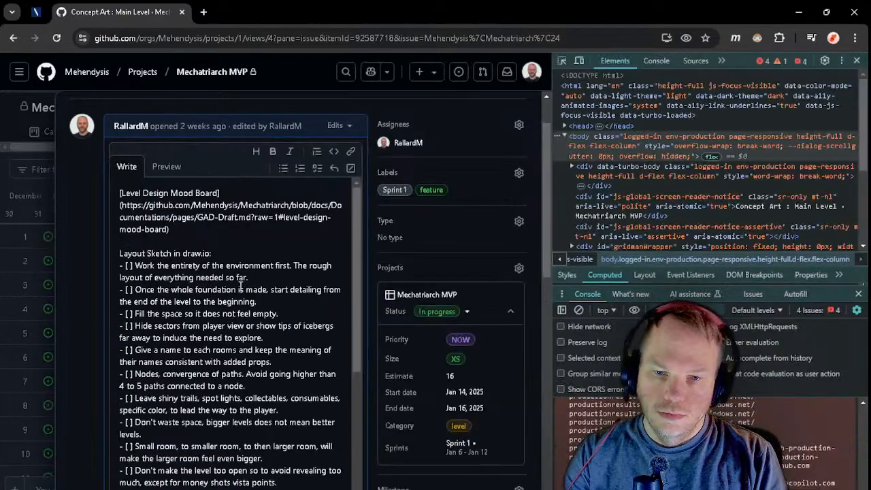
key(F12)
click(188, 383)
key(BackSpace)
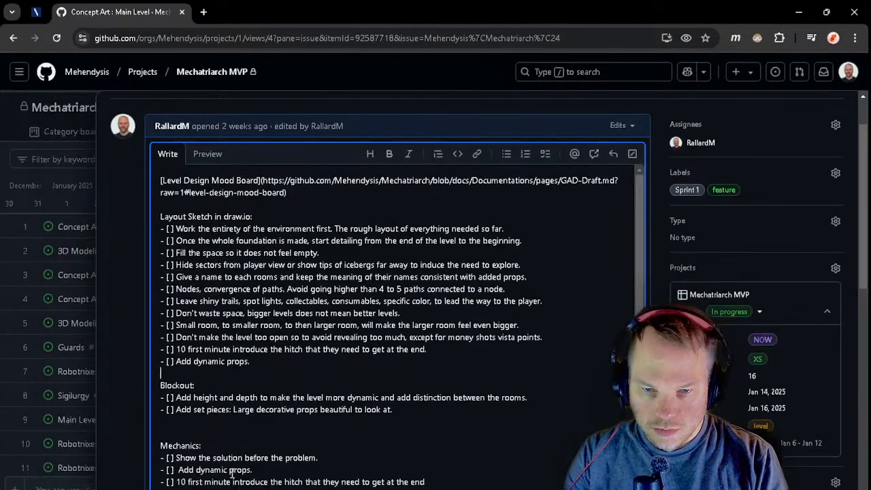
click(180, 426)
key(BackSpace)
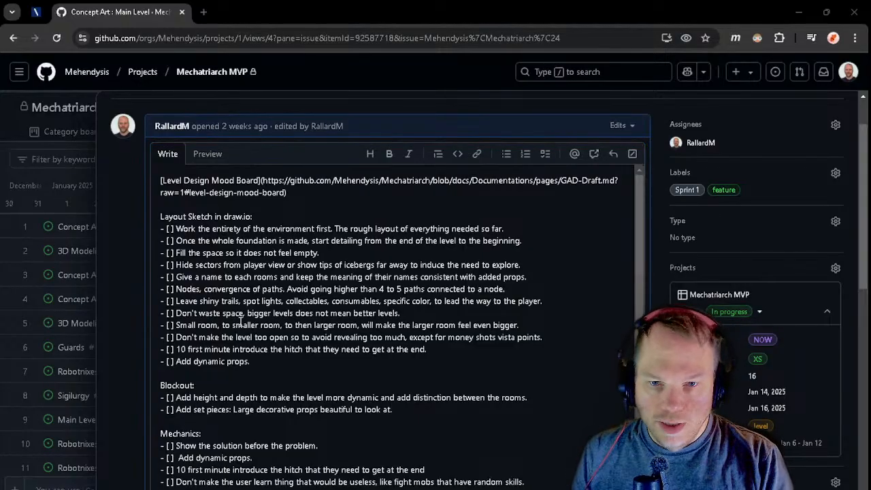
- Read through the Blockout, Mechanics and Required checklists to check their items for redundancy
scroll(297, 337, up, 1)
scroll(297, 336, down, 3)
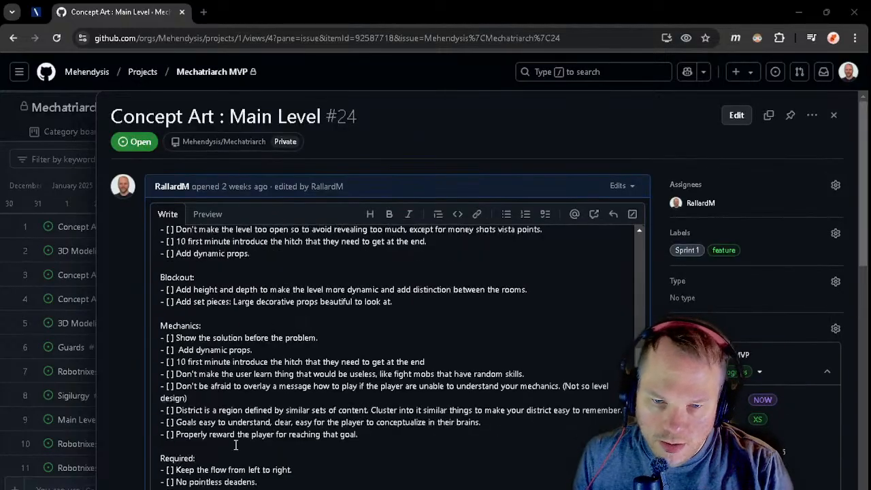
scroll(204, 427, down, 2)
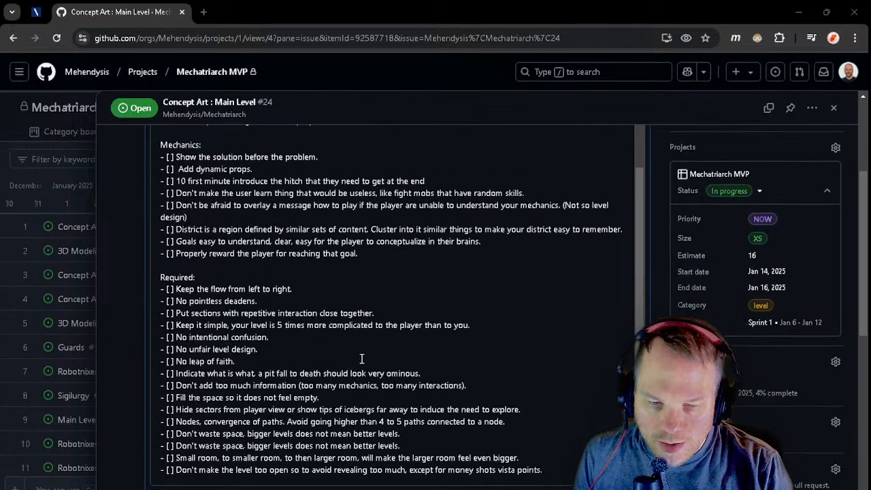
scroll(467, 388, down, 2)
scroll(468, 388, down, 1)
scroll(483, 436, up, 2)
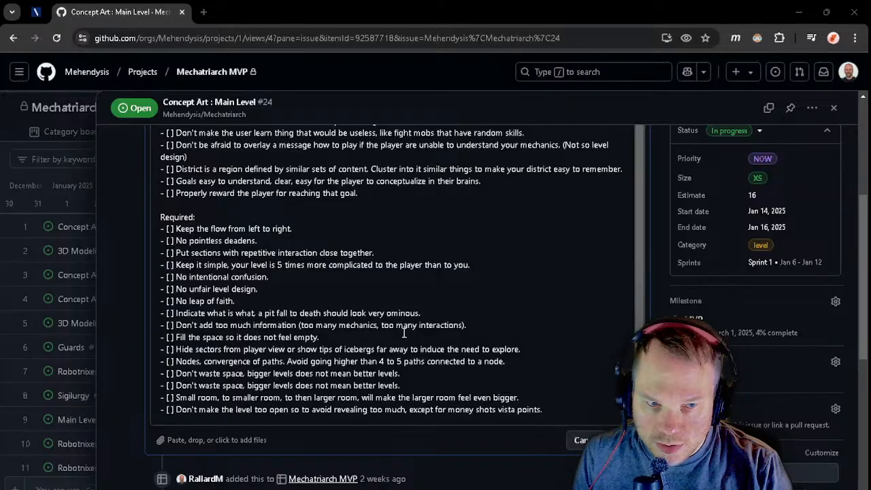
scroll(380, 350, up, 2)
scroll(380, 349, up, 2)
scroll(451, 352, down, 5)
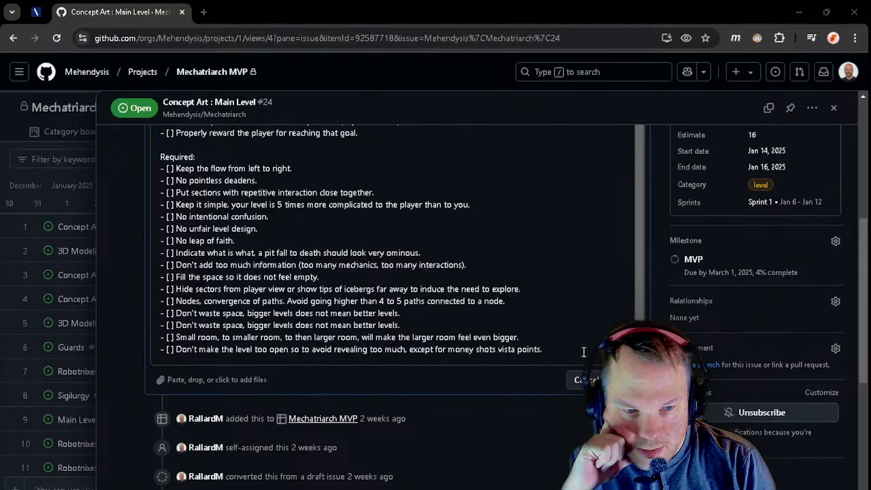
- Delete the duplicate item "Don't waste space, bigger levels does not mean better levels." from the Required checklist
click(495, 325)
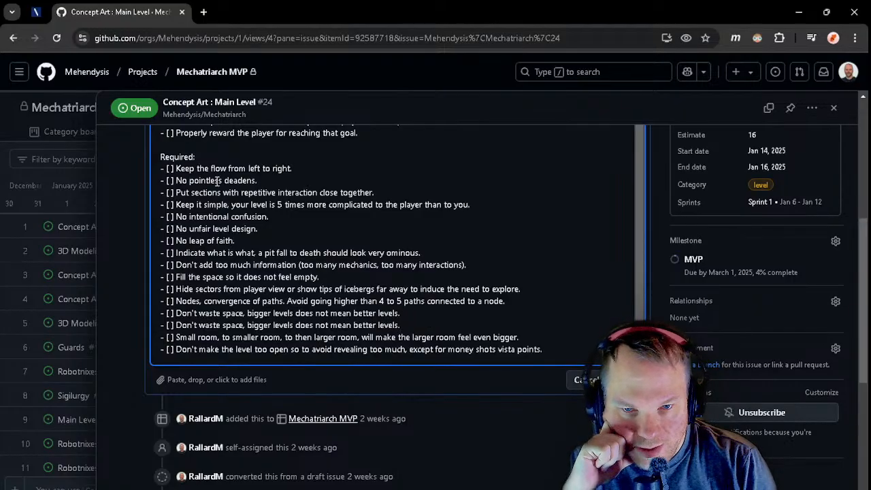
scroll(204, 198, up, 2)
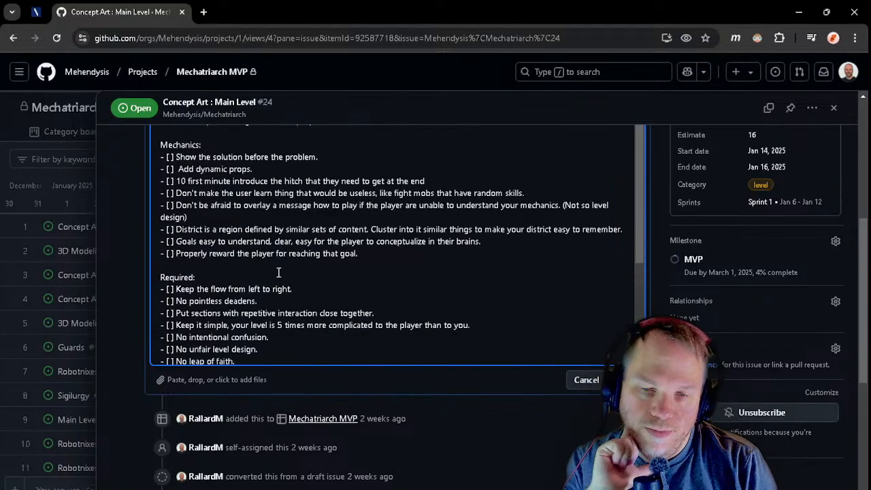
scroll(175, 204, up, 1)
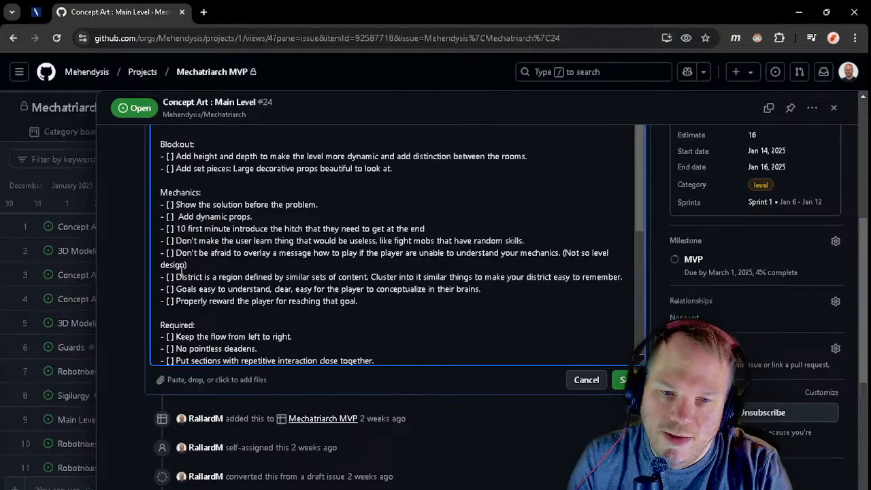
scroll(252, 216, down, 5)
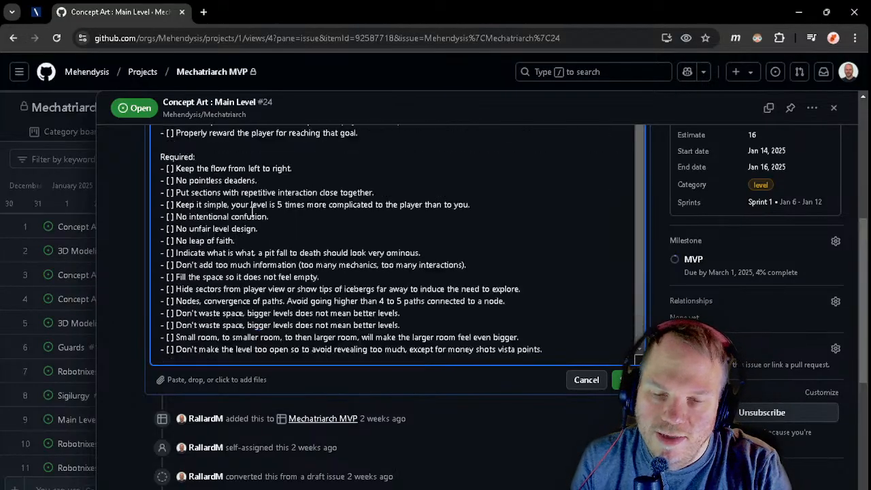
triple_click(378, 325)
key(BackSpace)
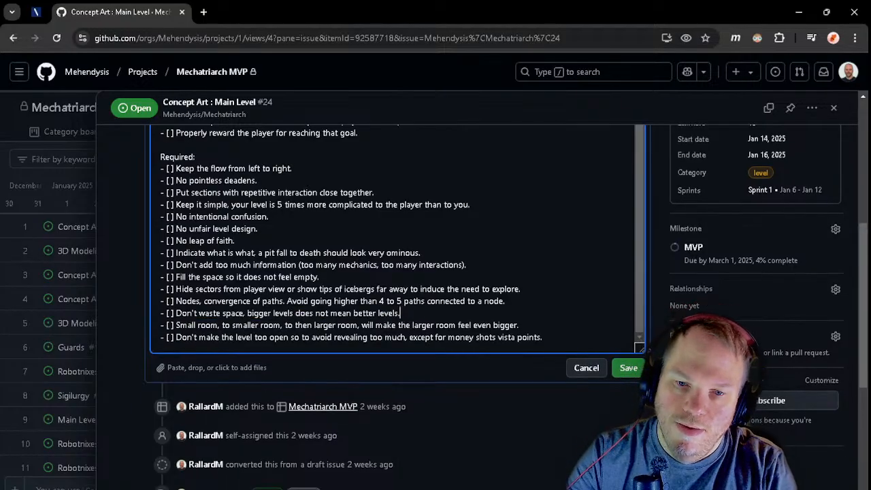
- Review the whole issue description, from the mood board link through the Required checklist, for completeness
scroll(476, 278, up, 10)
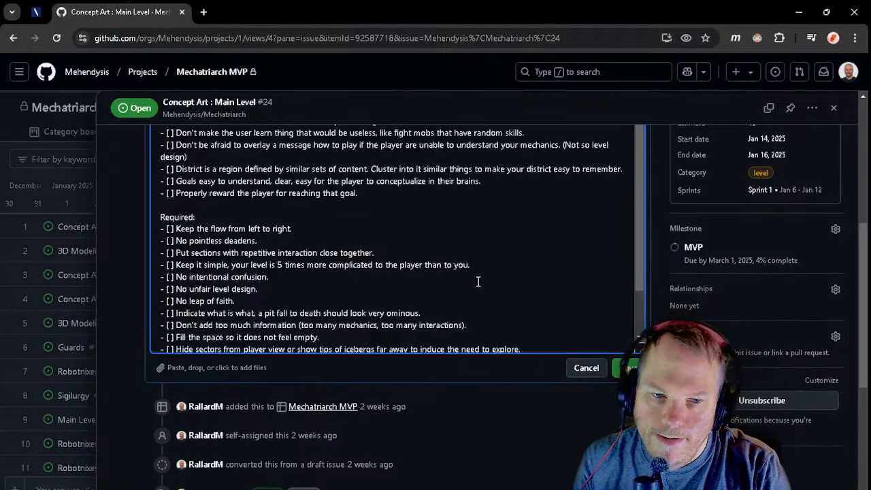
scroll(324, 281, up, 3)
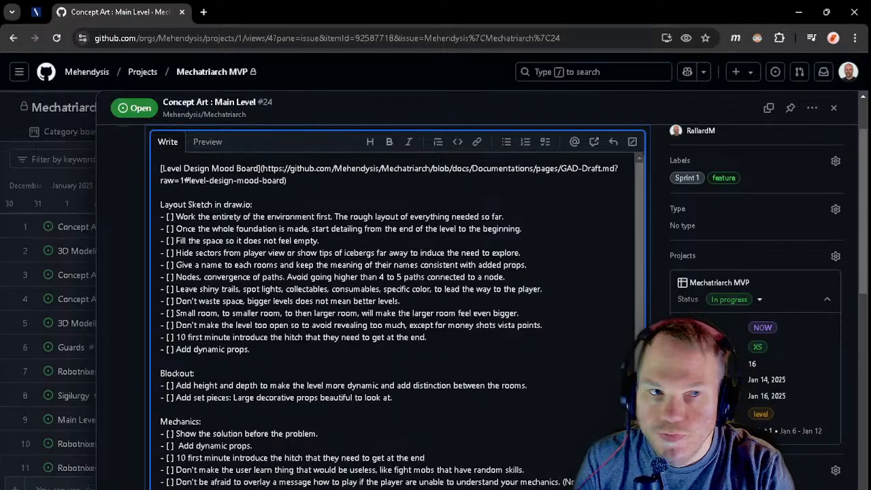
key(alt+Tab)
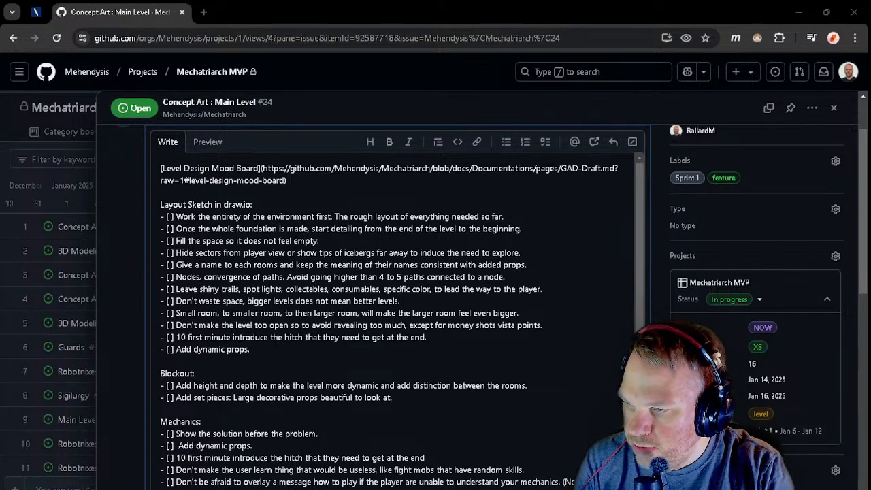
scroll(273, 368, down, 3)
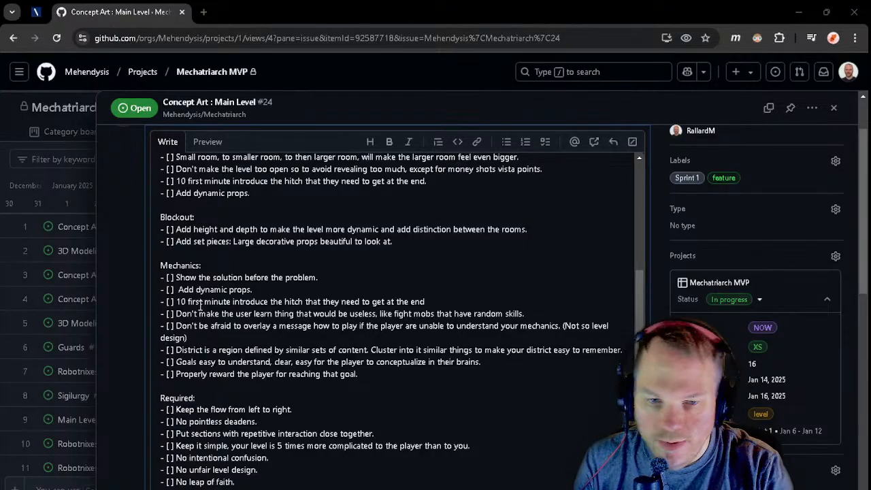
scroll(216, 348, down, 3)
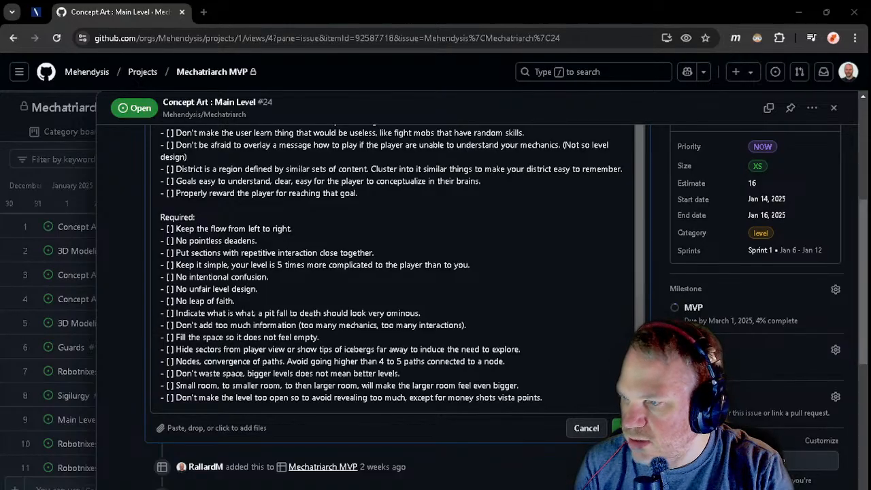
scroll(183, 284, down, 3)
scroll(183, 284, up, 10)
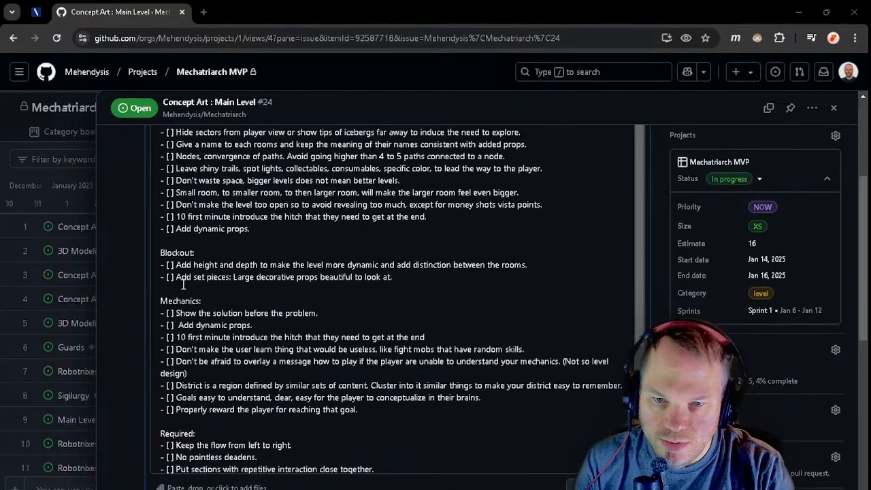
scroll(202, 299, up, 5)
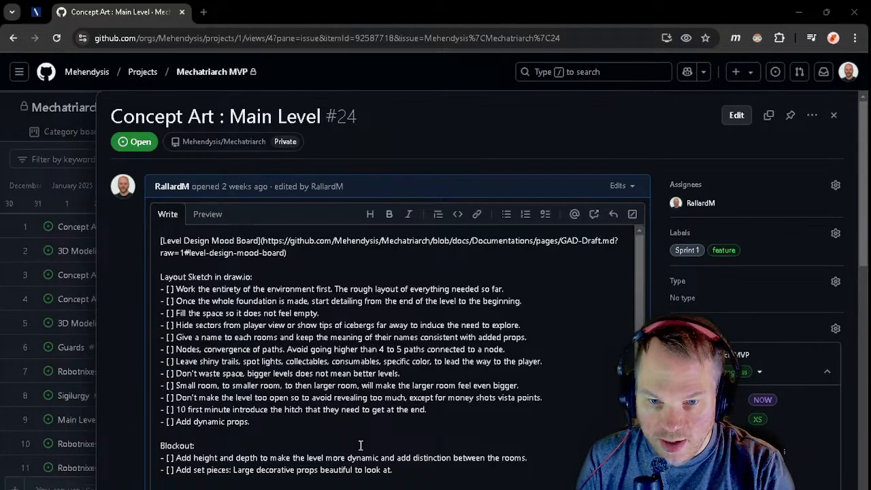
- Add the item "To keep a level fresh introduce each new mechanics one at a time." at the end of the Mechanics checklist
scroll(359, 422, down, 4)
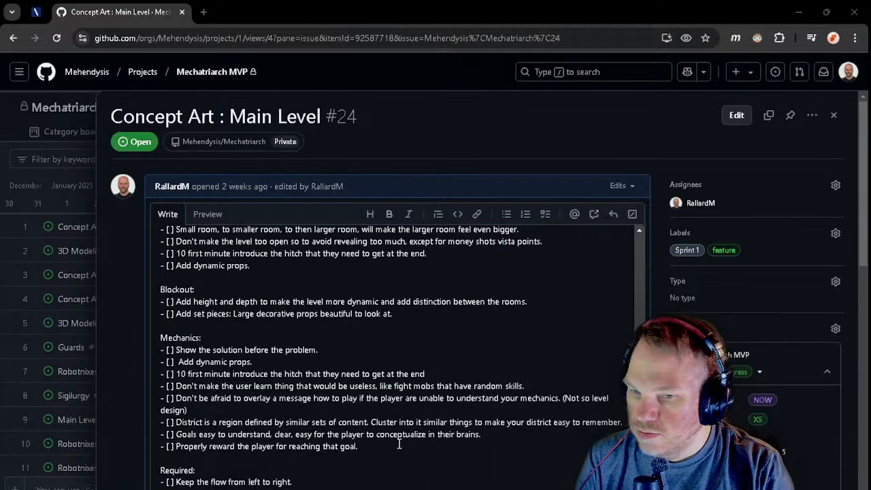
click(374, 447)
key(Return)
text(To keep a level fresh introduce each new mechanics one at a time.)
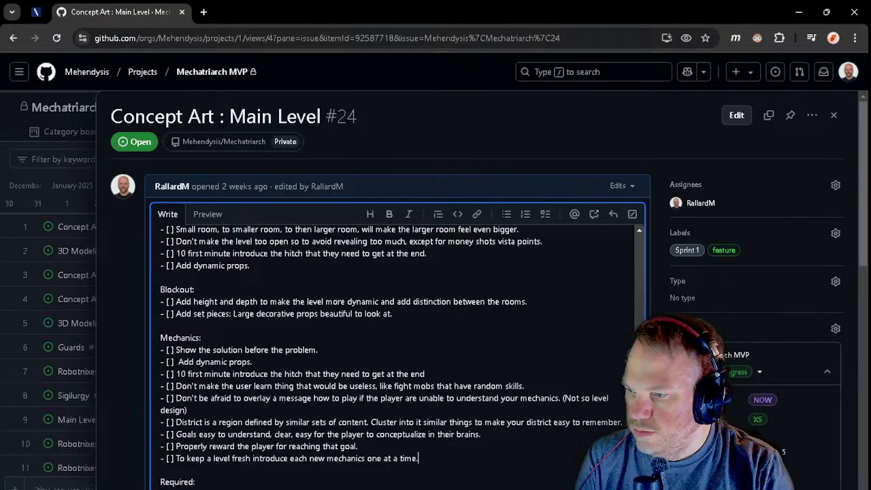
- Add another Mechanics checklist item reading "Easier at first harder at last. Gradual difficulty."
key(alt+Tab)
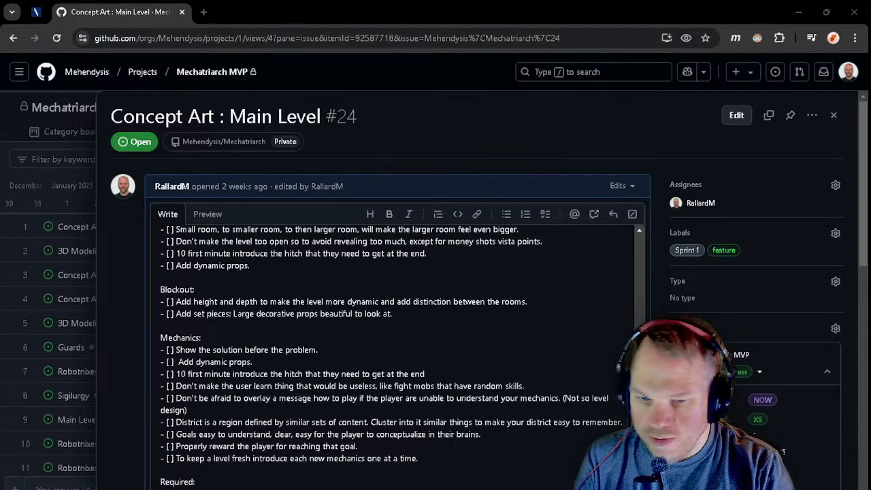
click(426, 455)
key(Return)
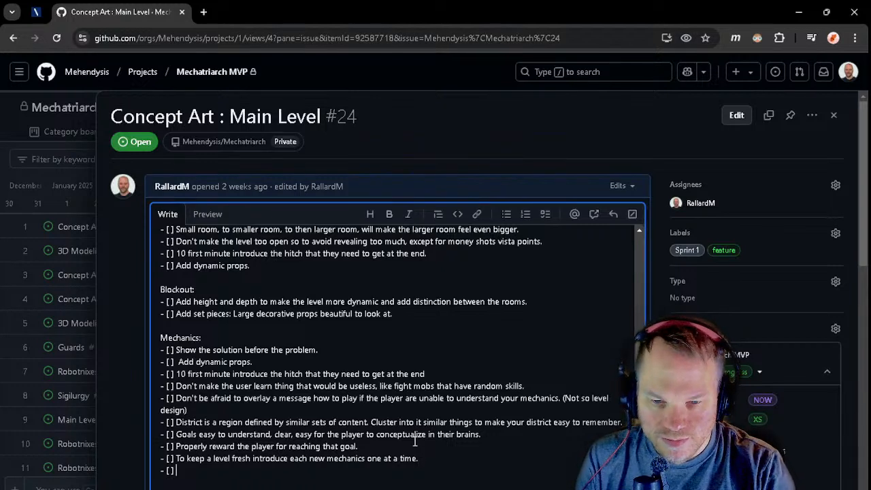
text(Easier at first harder at last. Gradual difficulty.)
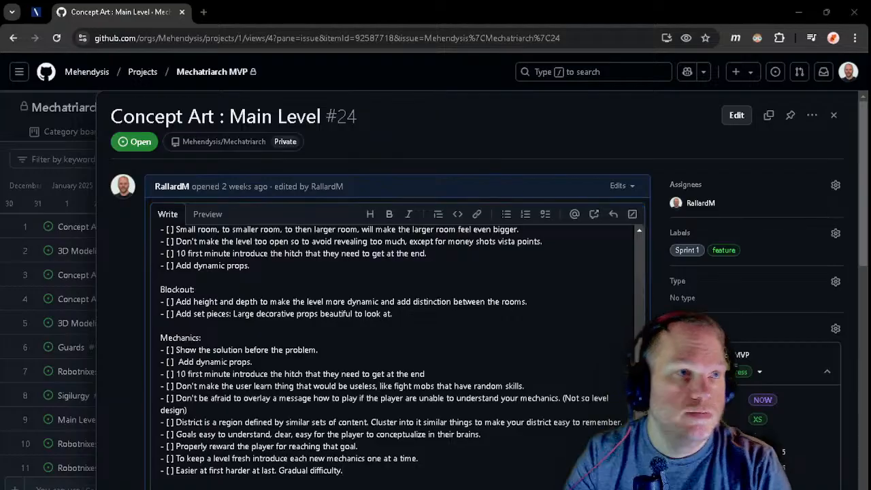
- Save the edited issue description and look over its rendered checklists
scroll(222, 310, down, 5)
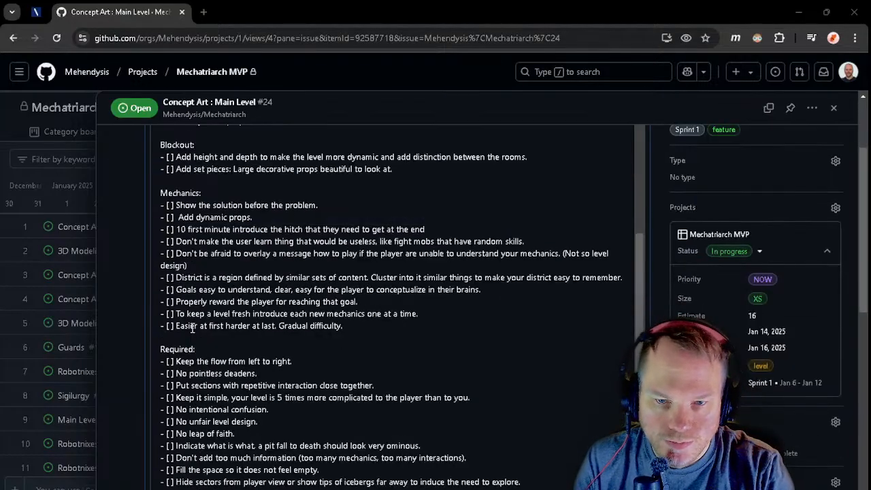
scroll(542, 375, up, 2)
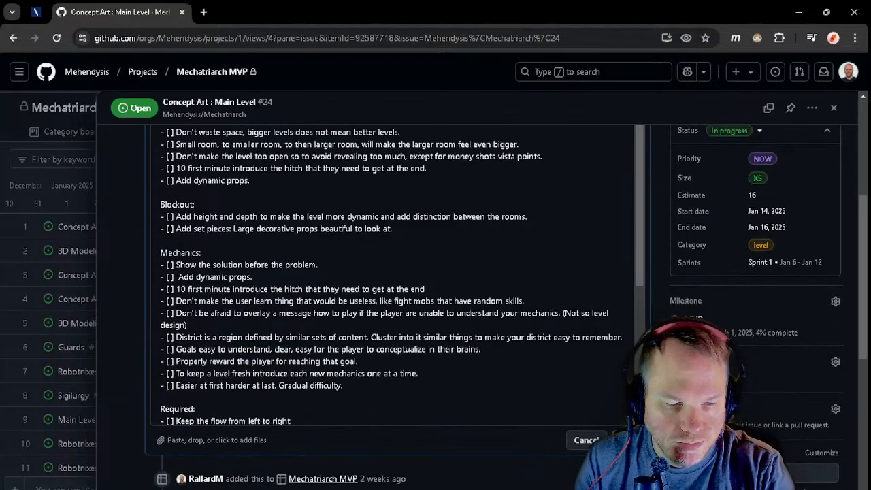
click(625, 440)
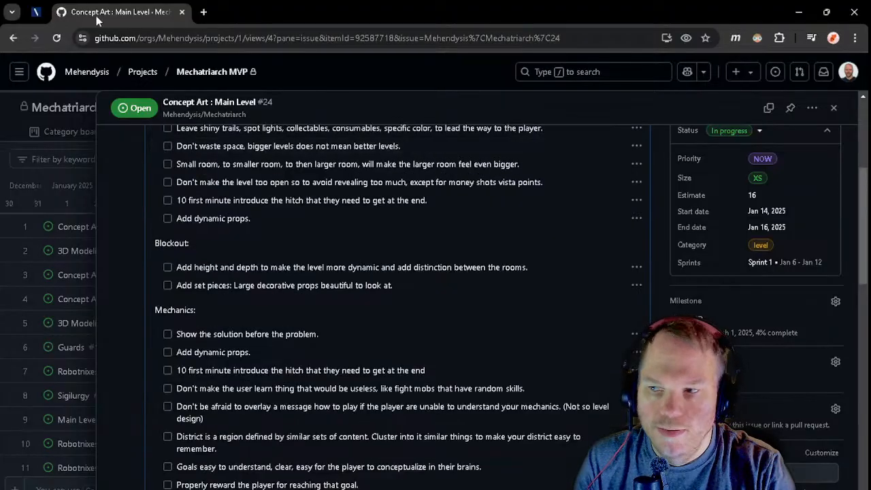
scroll(384, 310, down, 2)
scroll(372, 331, up, 3)
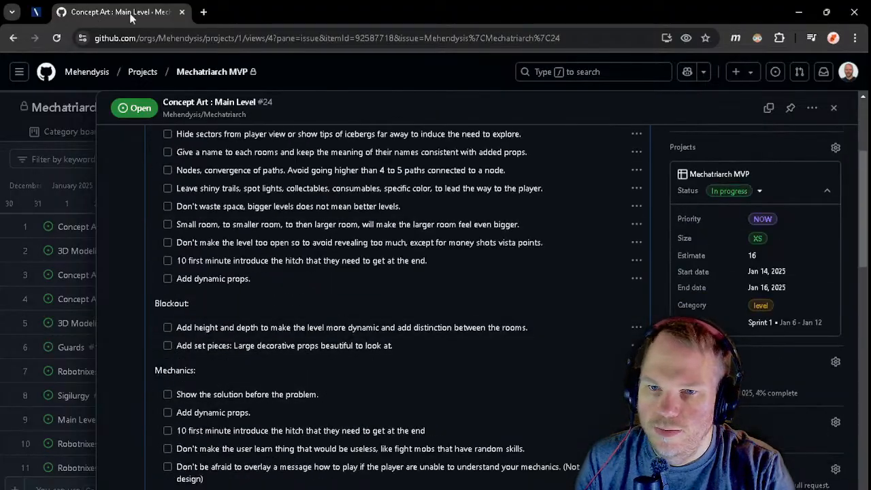
- Switch to the Level001-TheIslandOfHyphae.drawio diagram in draw.io and enable Dark Reader for app.diagrams.net
drag(108, 15, 0, 82)
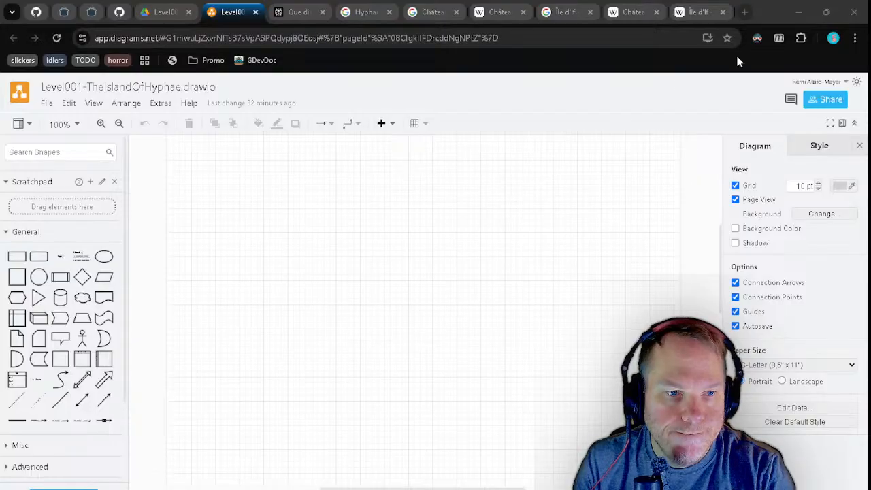
click(756, 39)
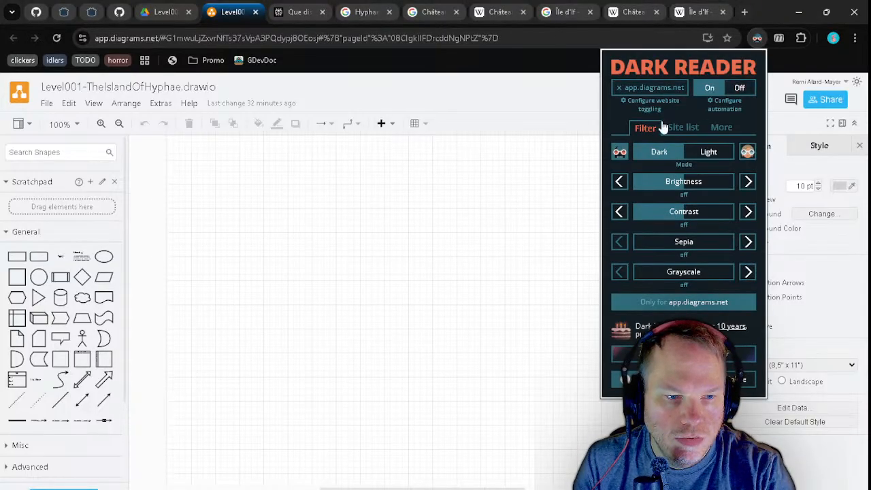
click(650, 87)
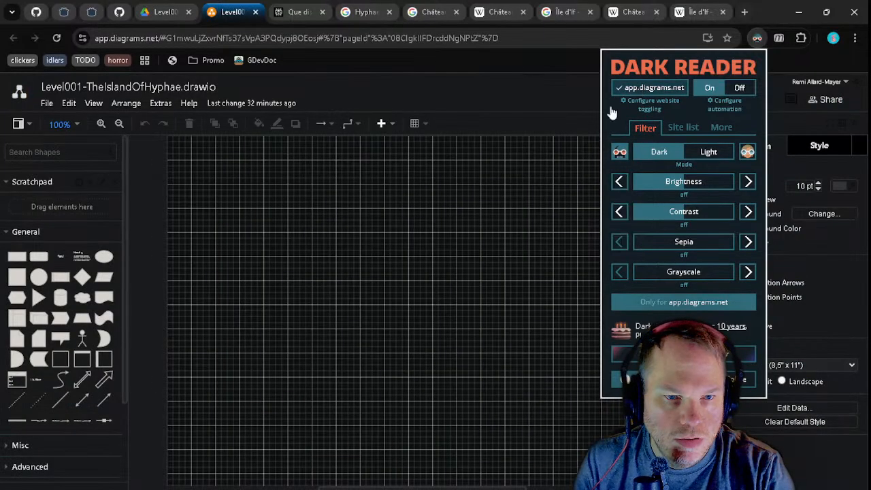
click(455, 78)
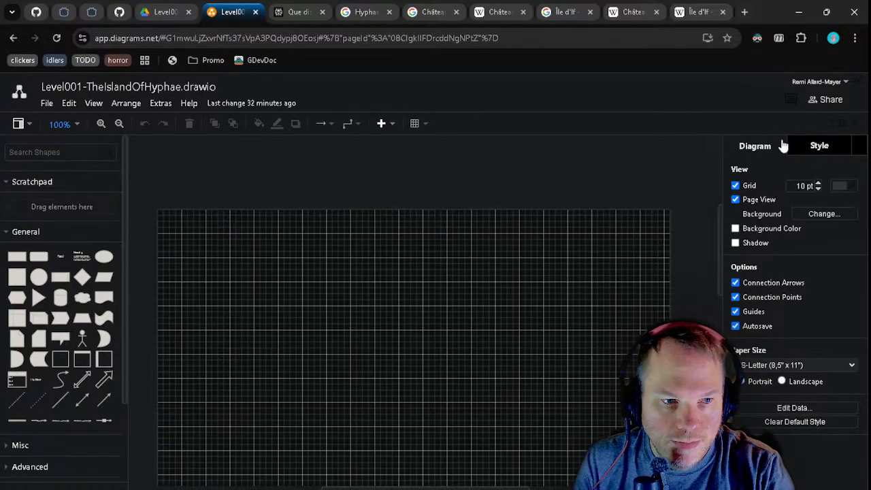
click(820, 146)
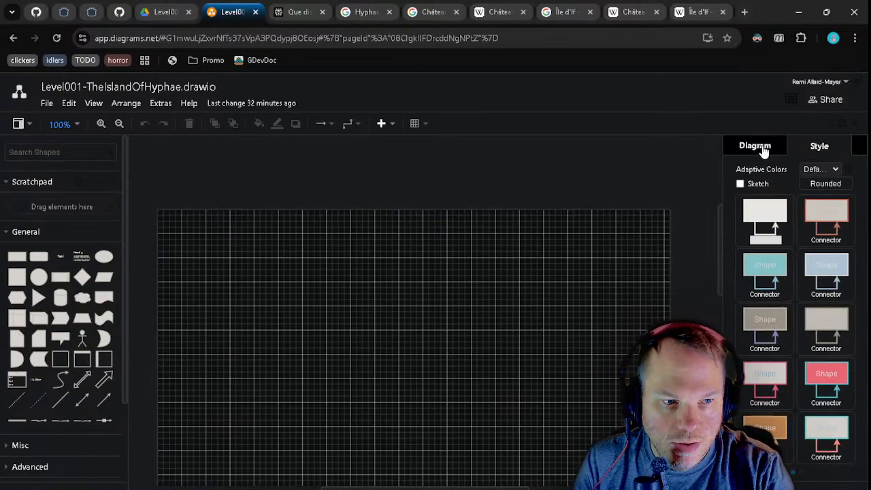
click(756, 147)
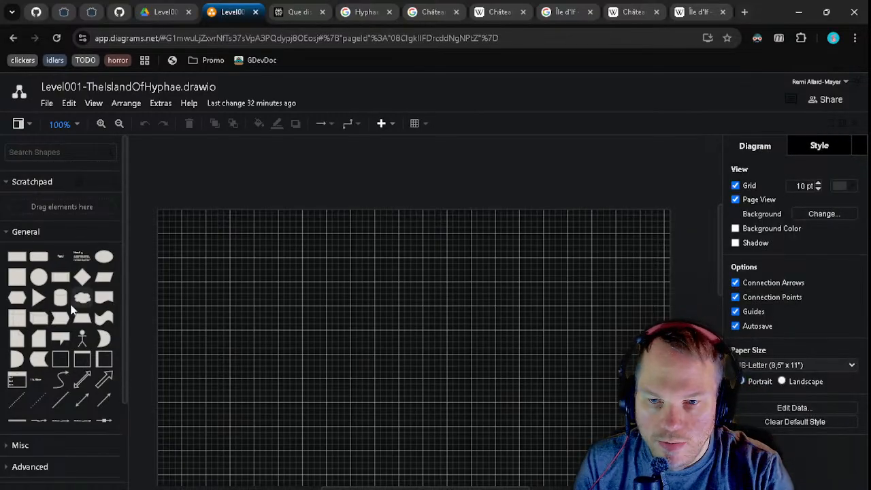
click(17, 277)
drag(405, 296, 302, 315)
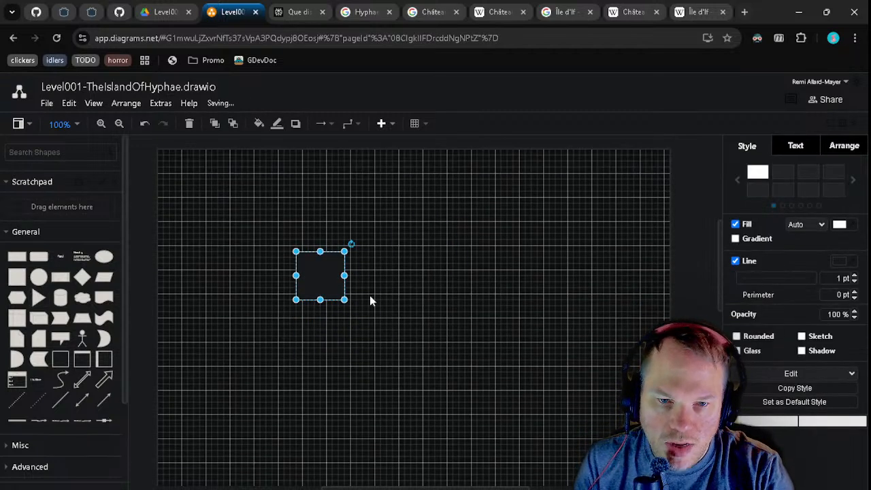
drag(323, 280, 481, 288)
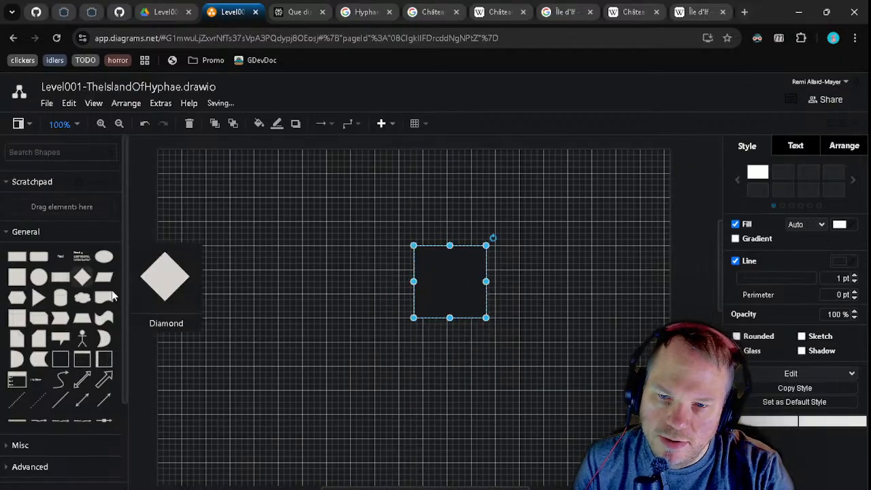
key(Delete)
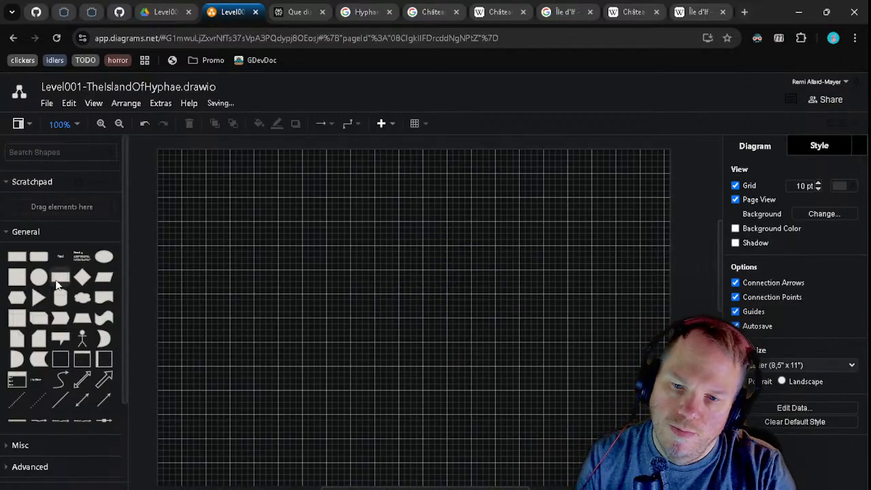
drag(57, 284, 483, 317)
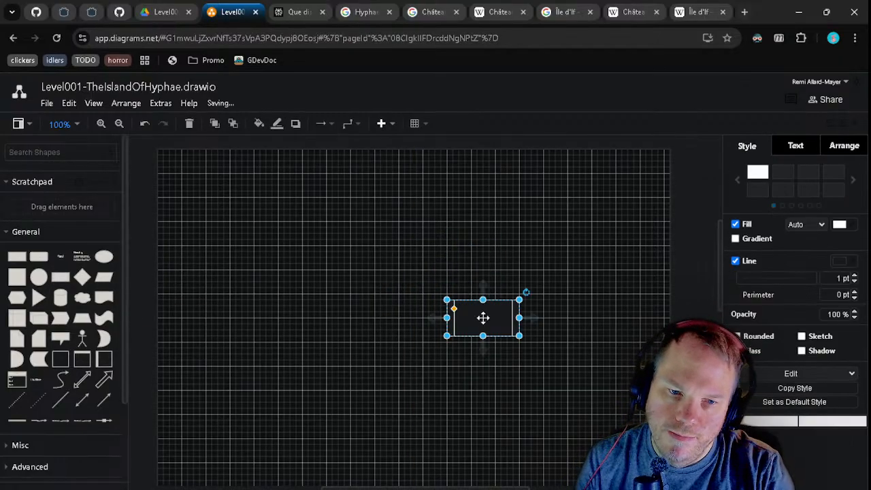
click(442, 317)
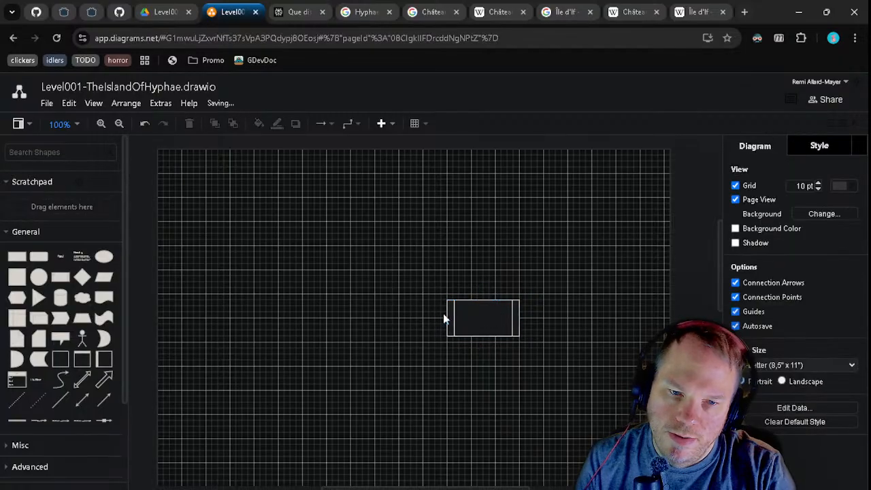
click(506, 319)
key(ctrl+z)
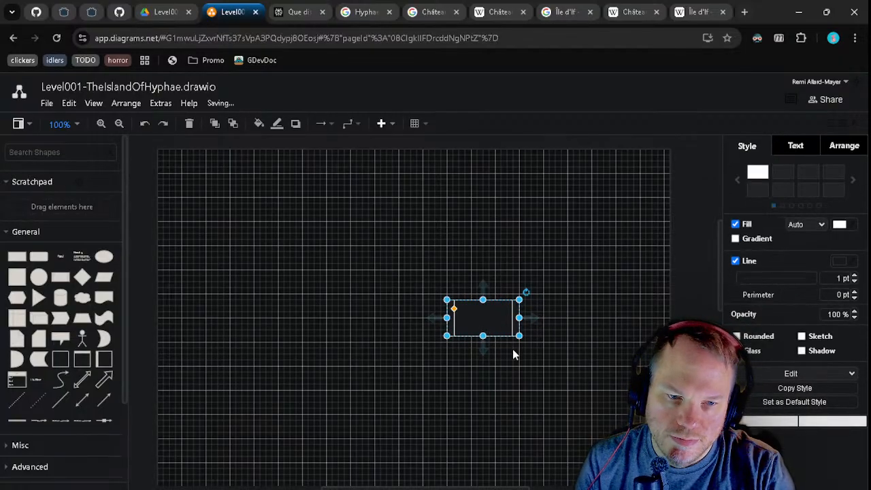
drag(519, 317, 555, 317)
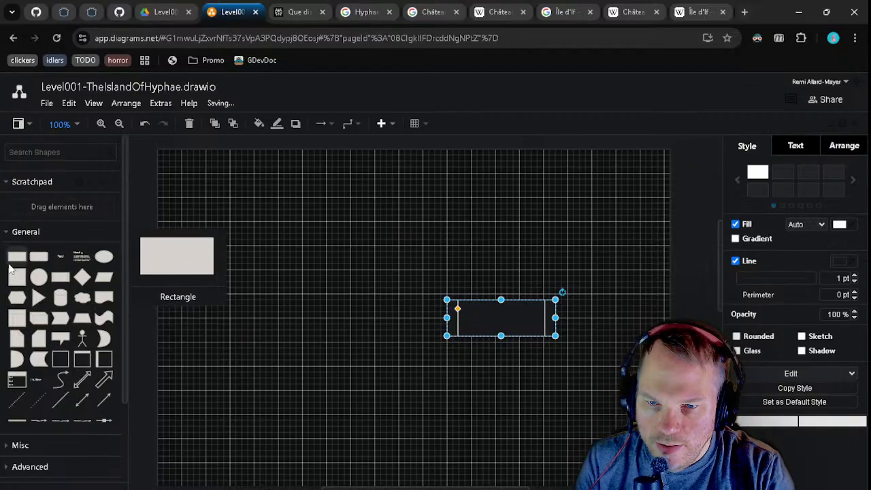
- Place a rectangle on the page as a room, delete the leftover process shape, and enlarge the rectangle in the page's upper-left area
drag(13, 264, 639, 402)
click(524, 326)
key(Delete)
drag(573, 326, 438, 325)
drag(665, 319, 562, 267)
scroll(360, 279, down, 2)
scroll(412, 290, up, 2)
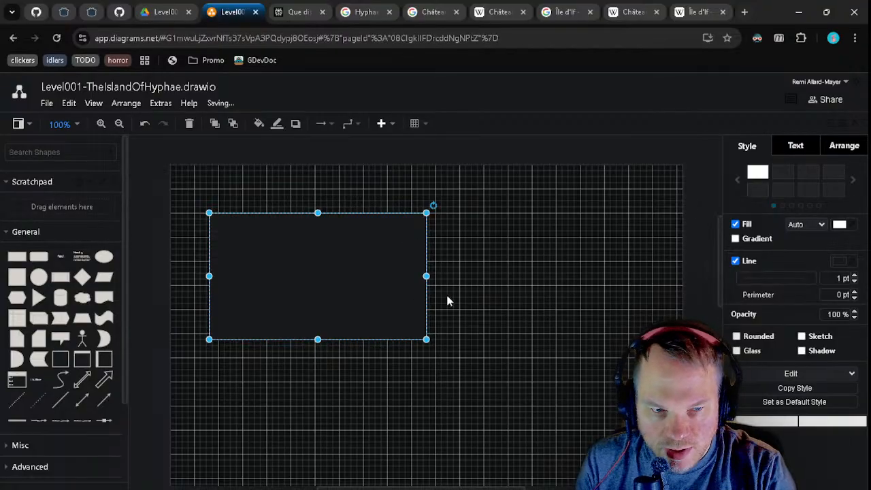
scroll(458, 302, down, 3)
scroll(468, 309, right, 4)
scroll(468, 309, left, 5)
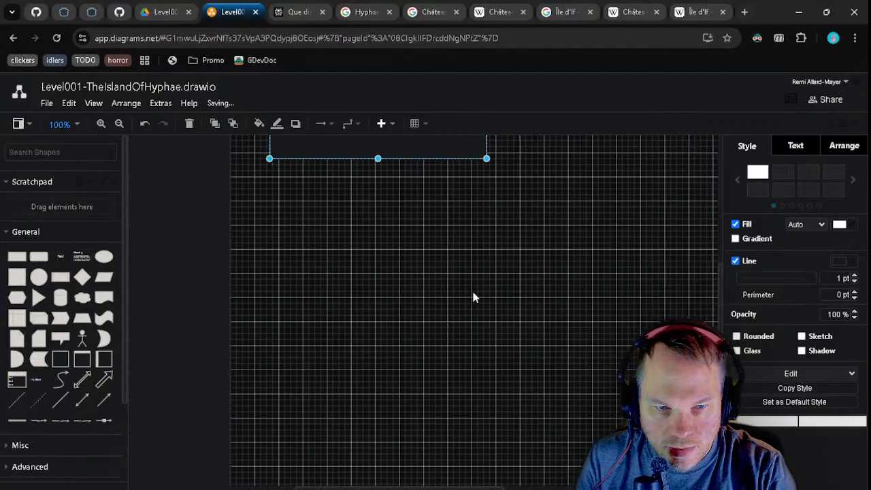
scroll(475, 298, down, 4)
scroll(443, 303, down, 1)
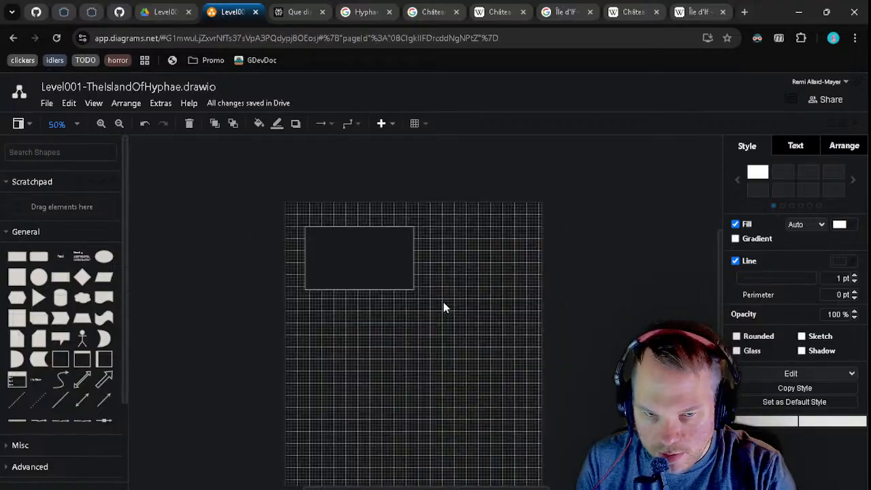
scroll(443, 309, up, 4)
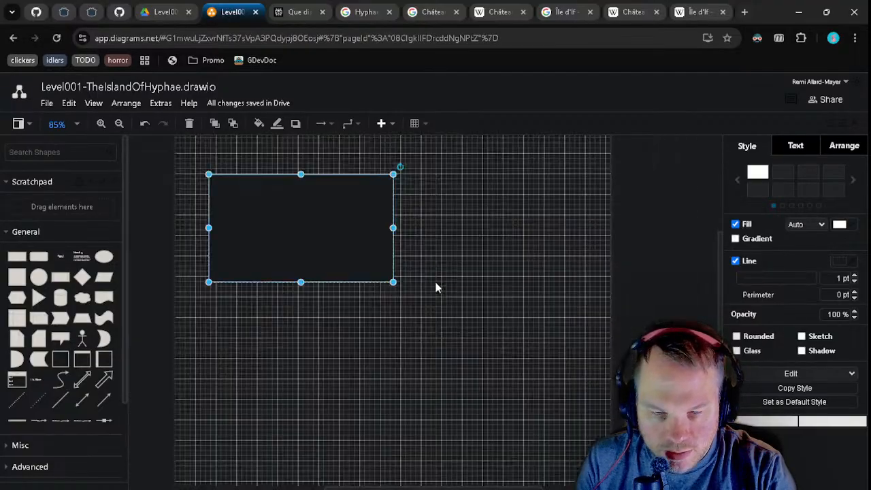
scroll(454, 391, up, 2)
scroll(454, 381, up, 1)
scroll(451, 366, up, 1)
drag(443, 372, 496, 278)
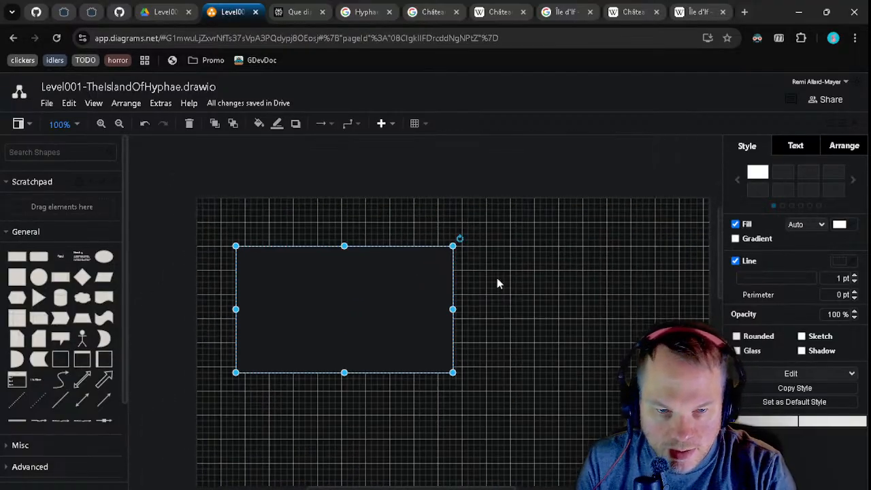
- Label the large rectangle "Player's cell"
double_click(407, 336)
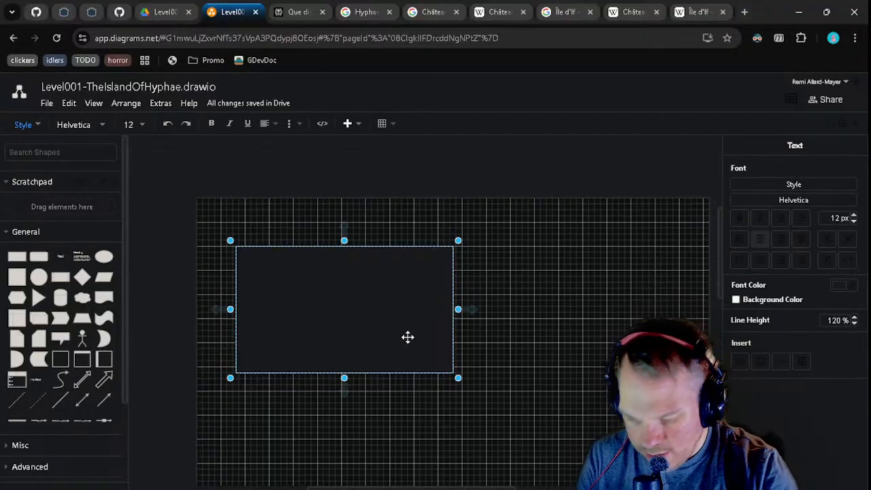
text(0)
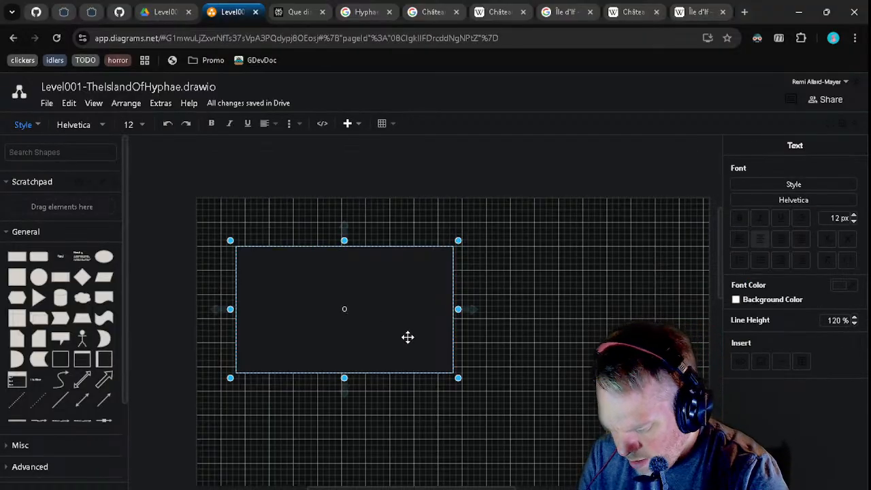
key(BackSpace)
text(Pla)
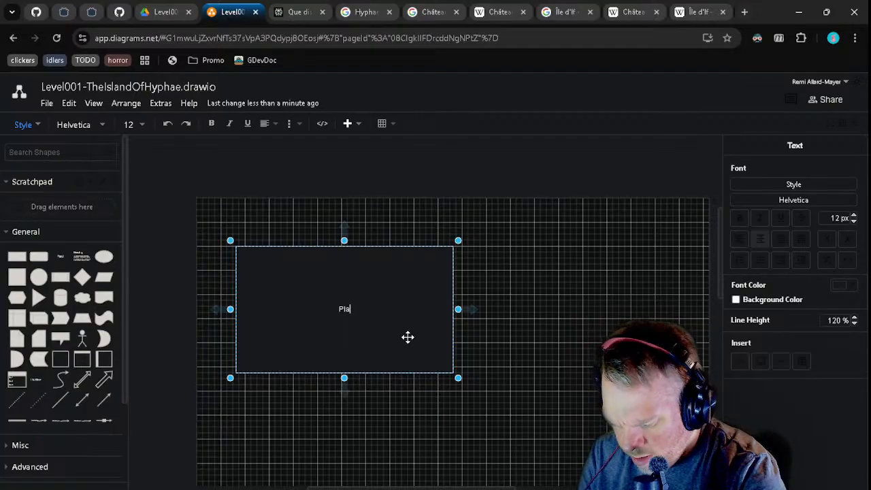
text(yer)
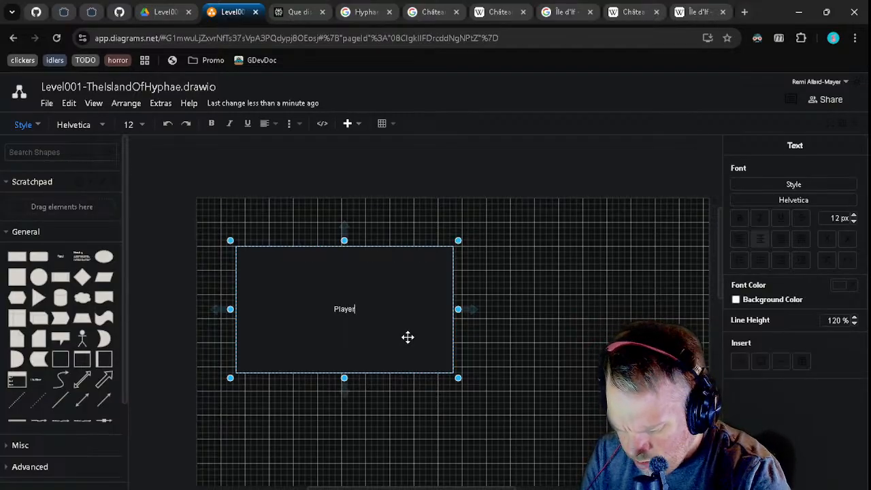
text('s cell)
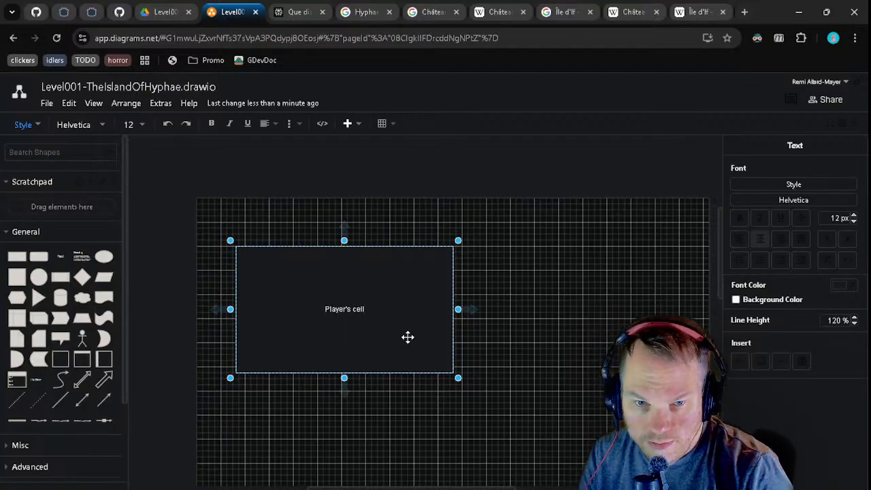
click(602, 344)
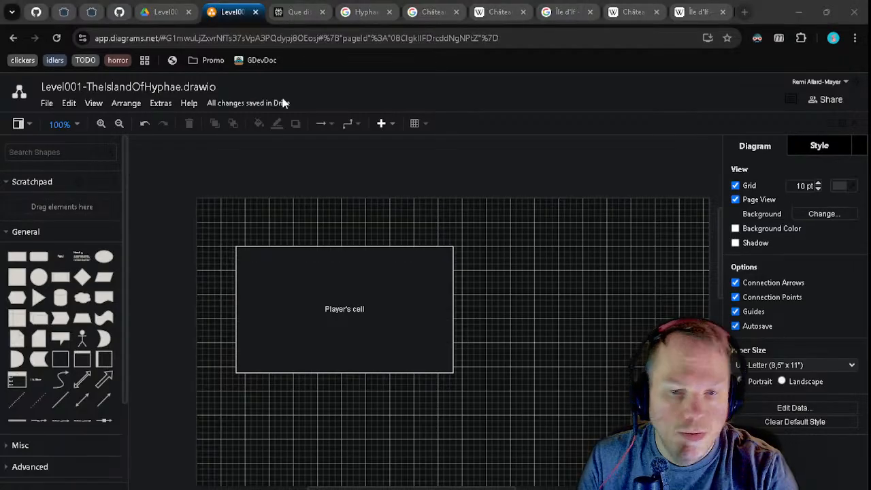
- Open the "Player's cell" label for editing with all of its text selected
click(426, 334)
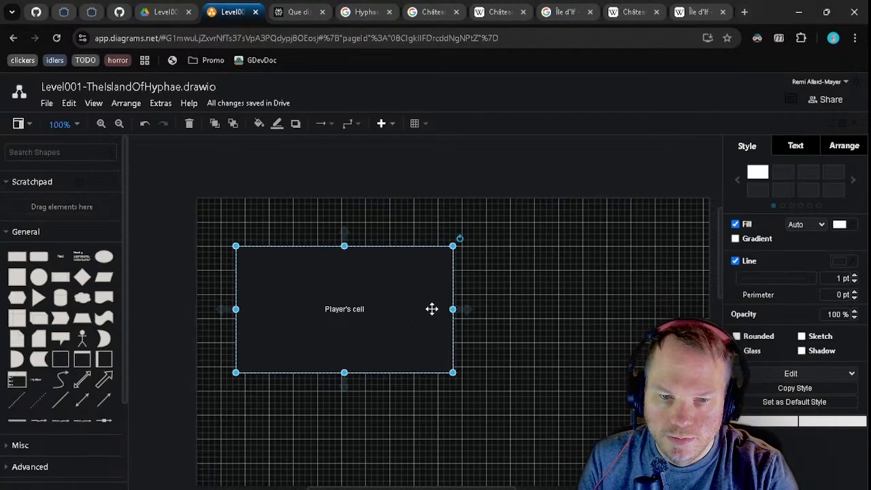
double_click(349, 308)
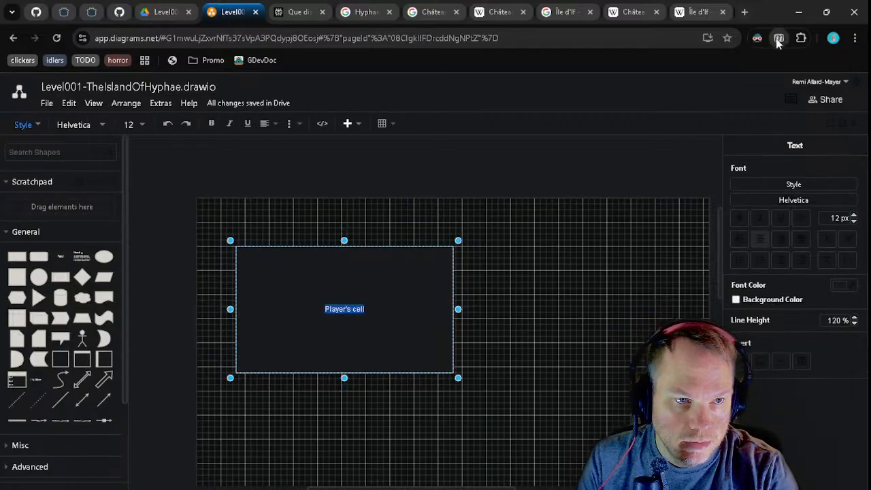
- Try Dark Reader's light mode, return to dark mode, and toggle the extension off and on for app.diagrams.net
click(758, 38)
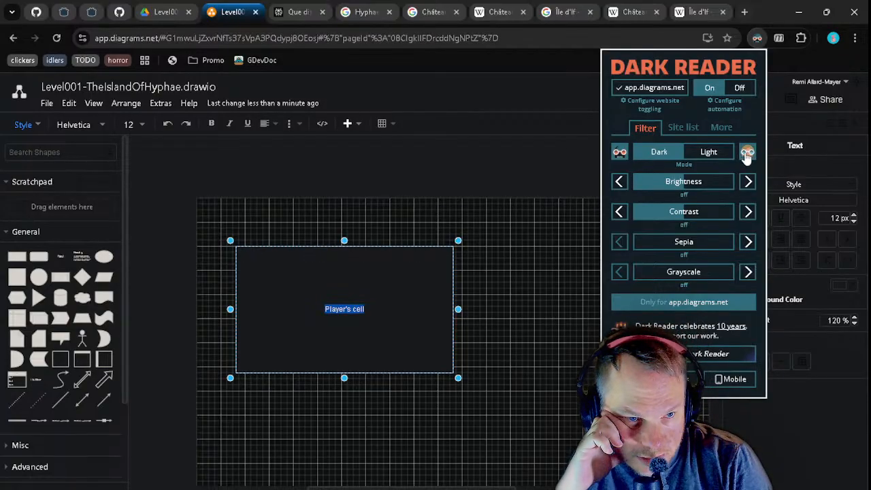
click(747, 152)
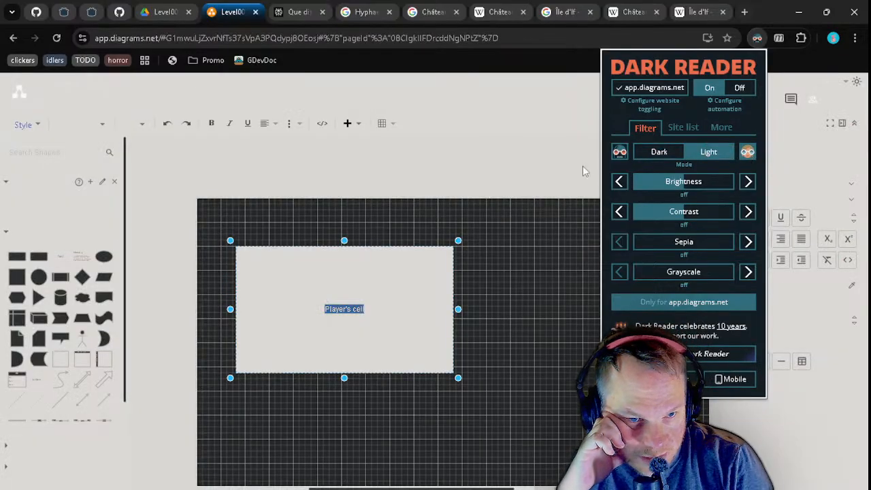
click(620, 152)
click(646, 88)
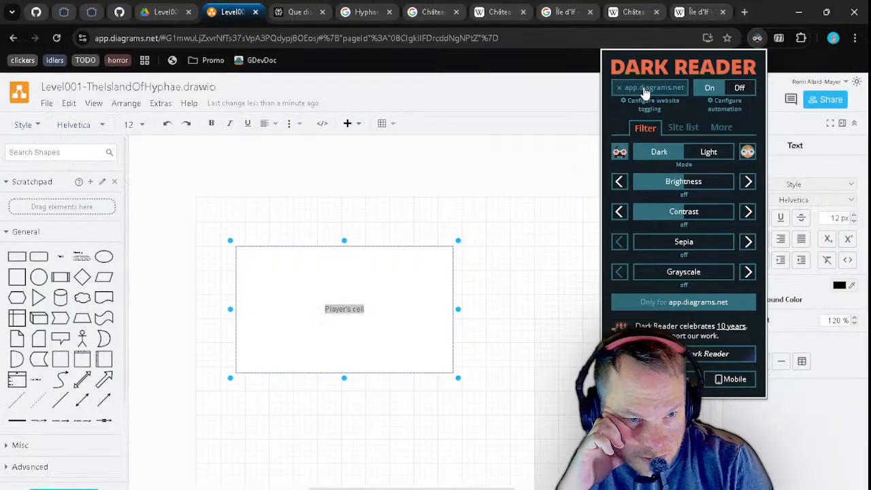
click(645, 88)
click(643, 87)
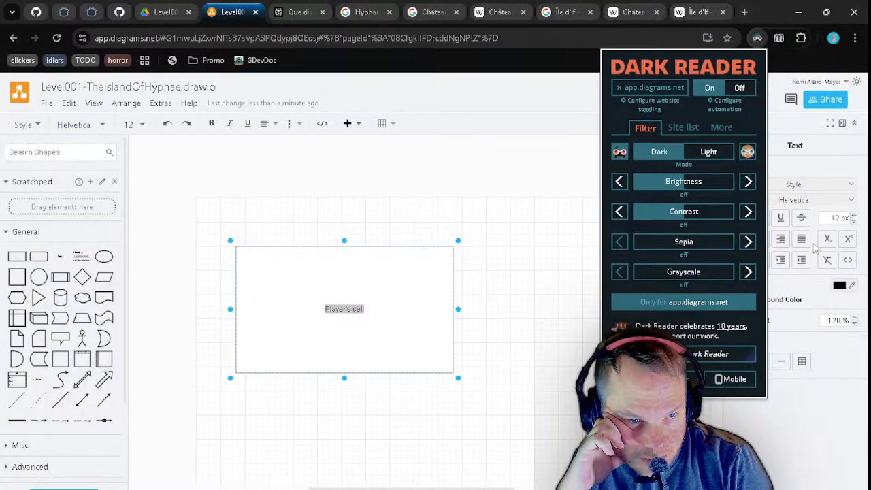
click(643, 88)
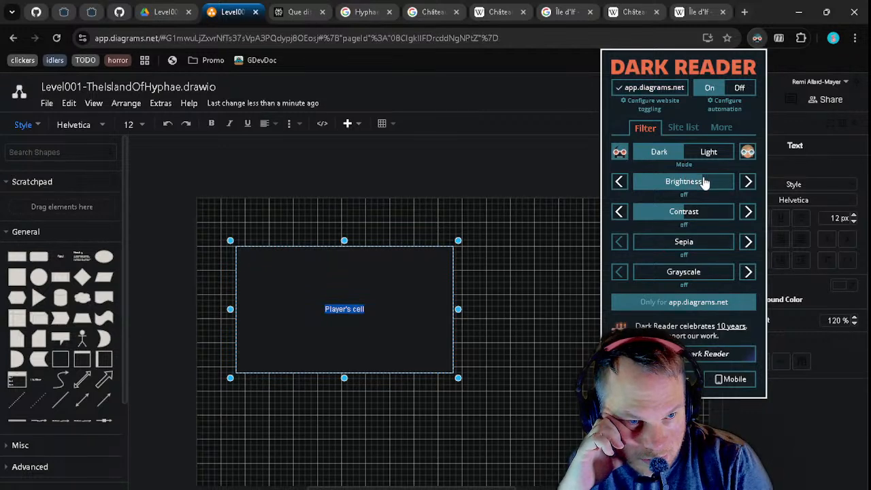
- Set Dark Reader's brightness to +15 and contrast to -10, with sepia and grayscale off
drag(672, 184, 715, 194)
mouse_move(673, 213)
mouse_down()
mouse_move(654, 213)
mouse_move(679, 212)
mouse_up()
drag(701, 185, 633, 184)
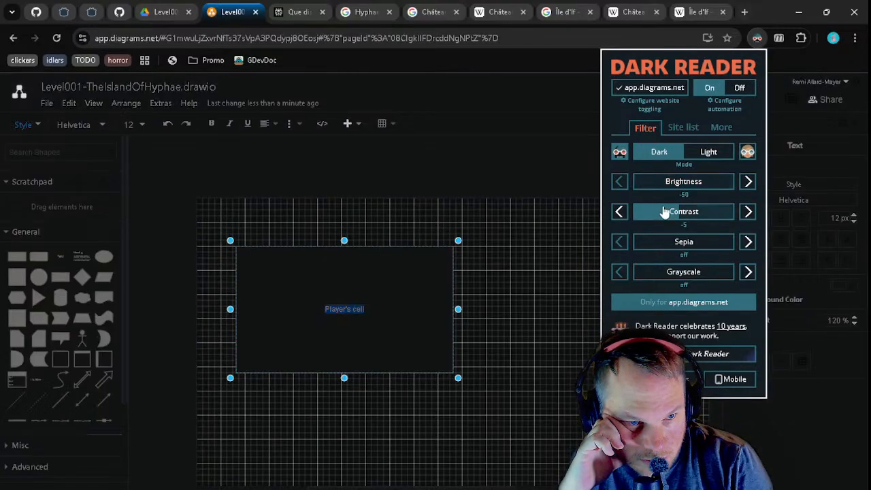
mouse_move(663, 212)
mouse_down()
mouse_move(654, 210)
mouse_move(667, 214)
mouse_up()
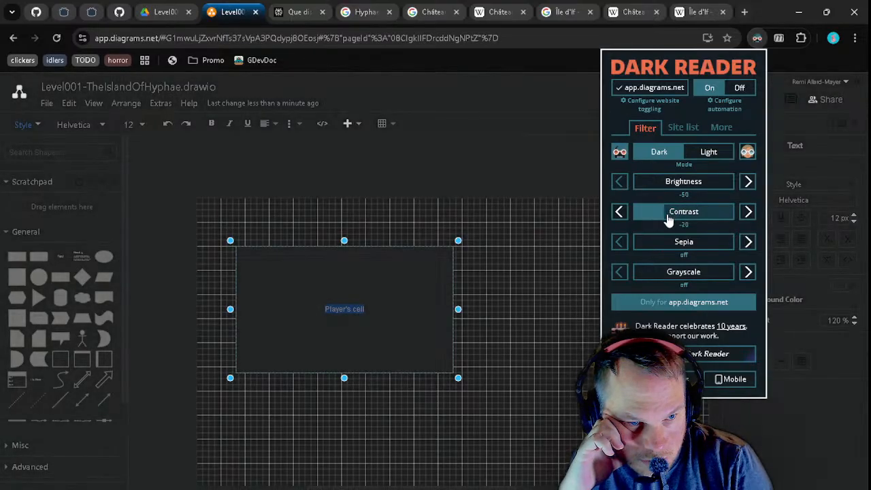
drag(674, 183, 699, 182)
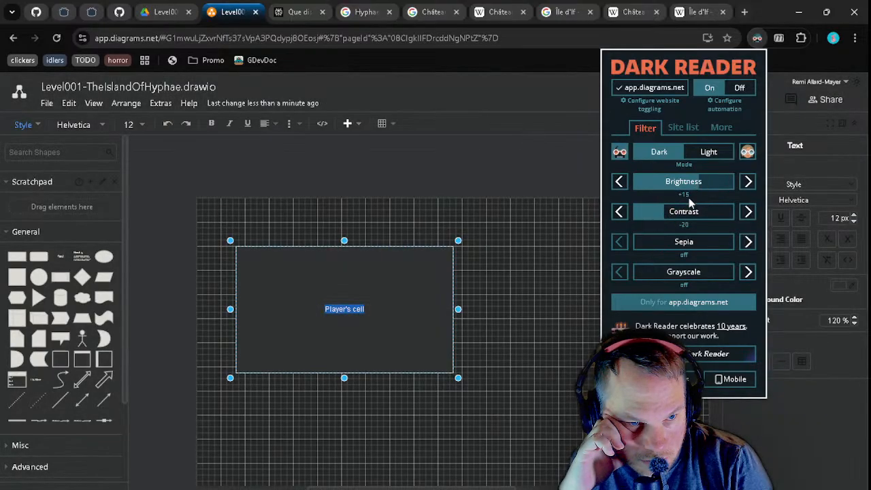
click(673, 214)
click(688, 243)
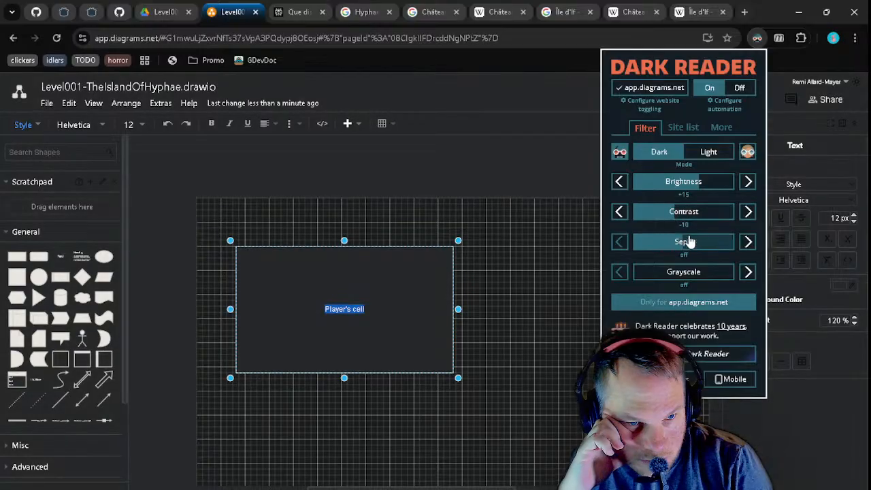
drag(695, 245, 564, 264)
drag(645, 274, 543, 274)
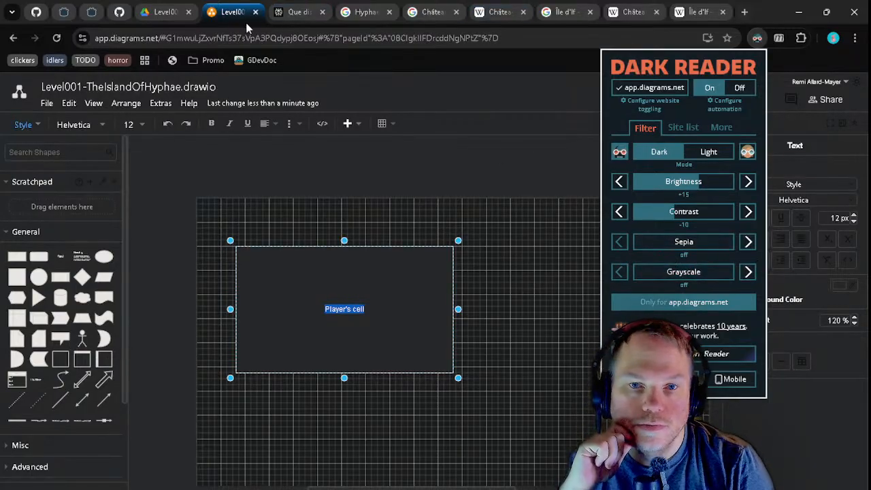
click(225, 17)
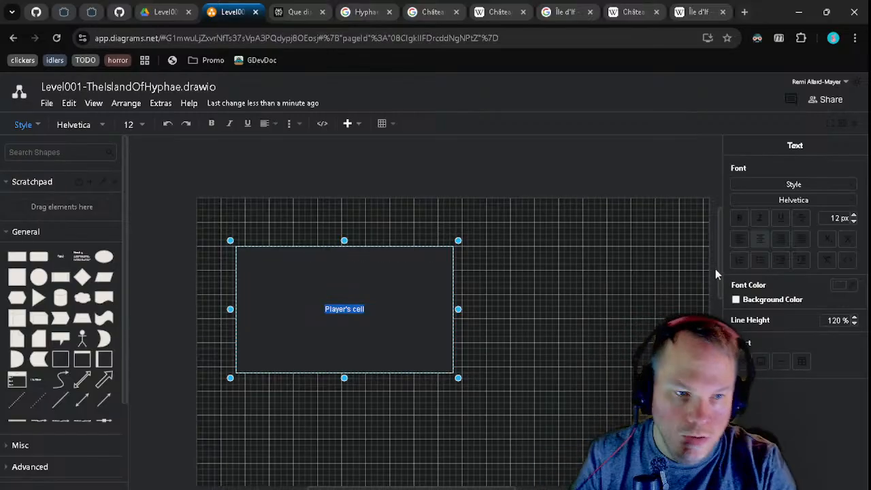
- Set the "Player's cell" label's font size to 48 px
click(839, 218)
key(BackSpace)
key(BackSpace)
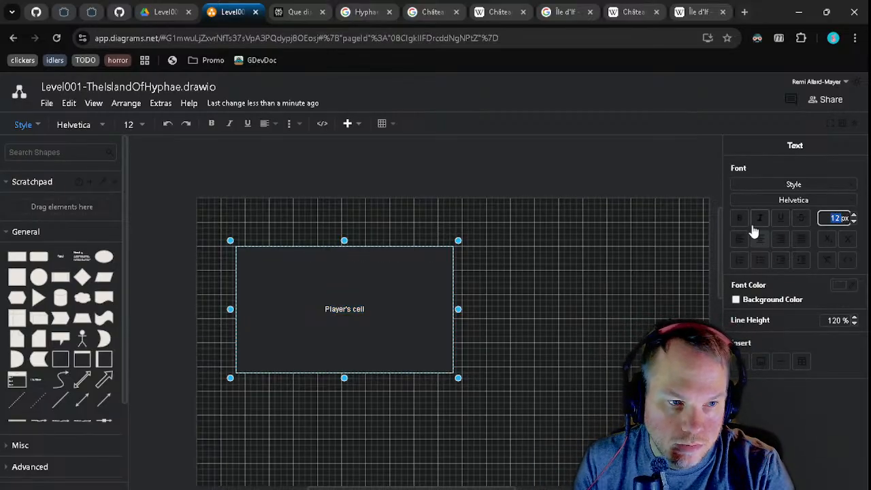
text(48)
key(Return)
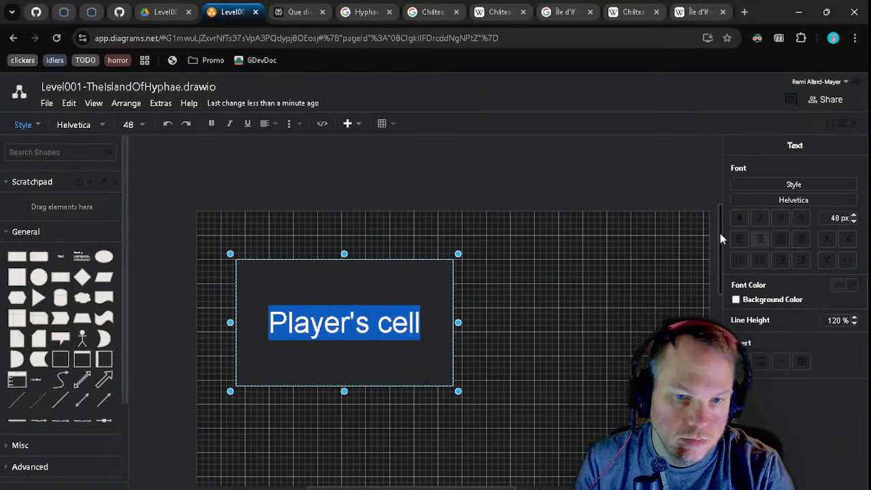
click(498, 385)
- Nudge the "Player's cell" rectangle slightly closer to the page's upper-left corner
scroll(503, 347, down, 1)
scroll(512, 293, up, 1)
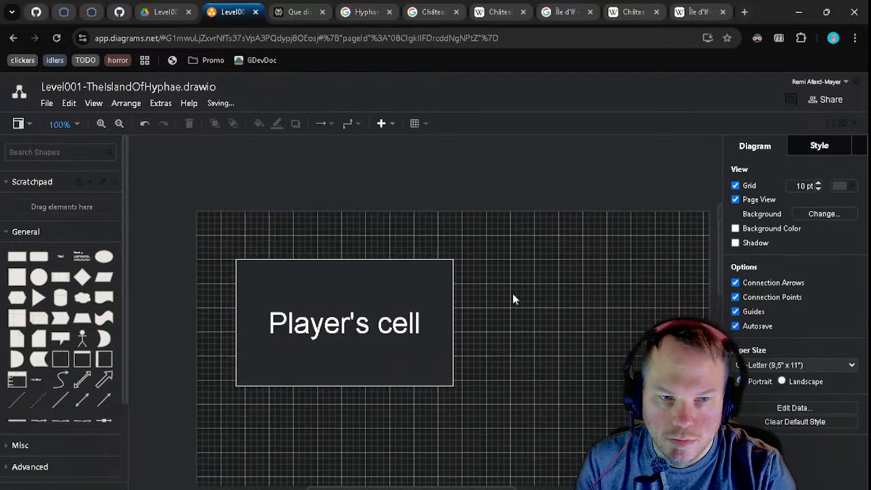
drag(523, 303, 542, 294)
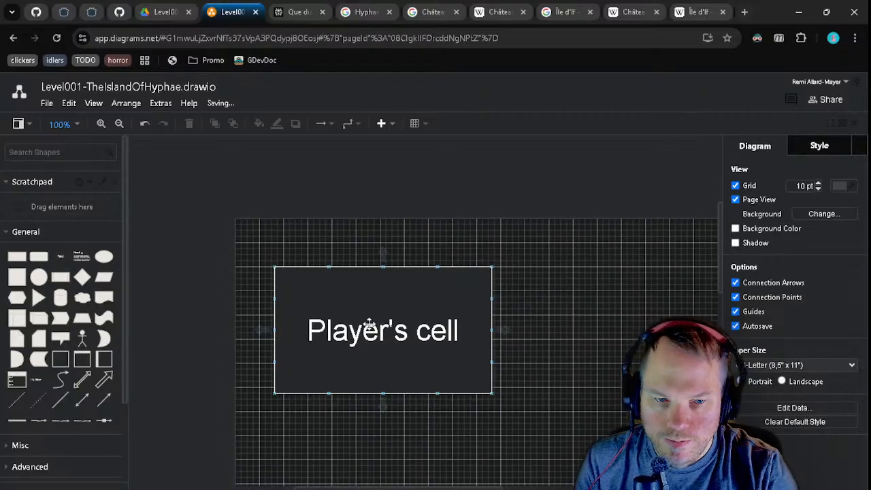
click(422, 318)
drag(544, 325, 420, 265)
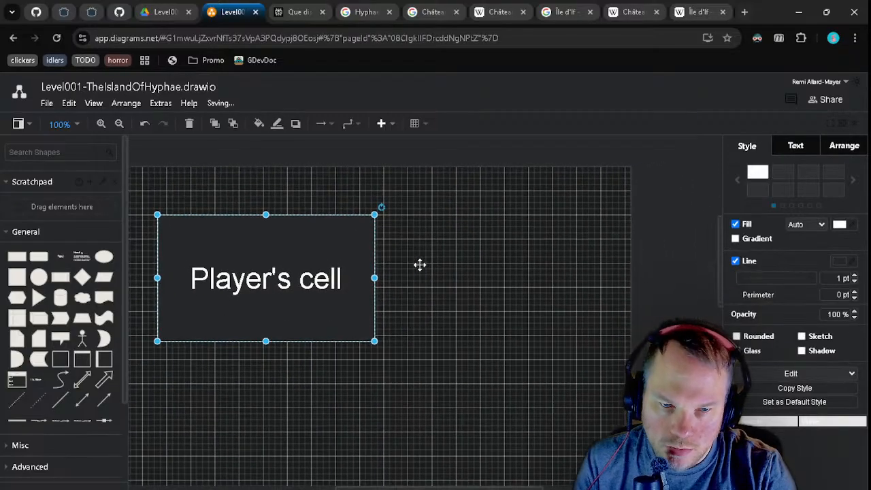
drag(494, 300, 528, 329)
mouse_move(364, 315)
mouse_down()
mouse_move(351, 318)
mouse_move(354, 310)
mouse_up()
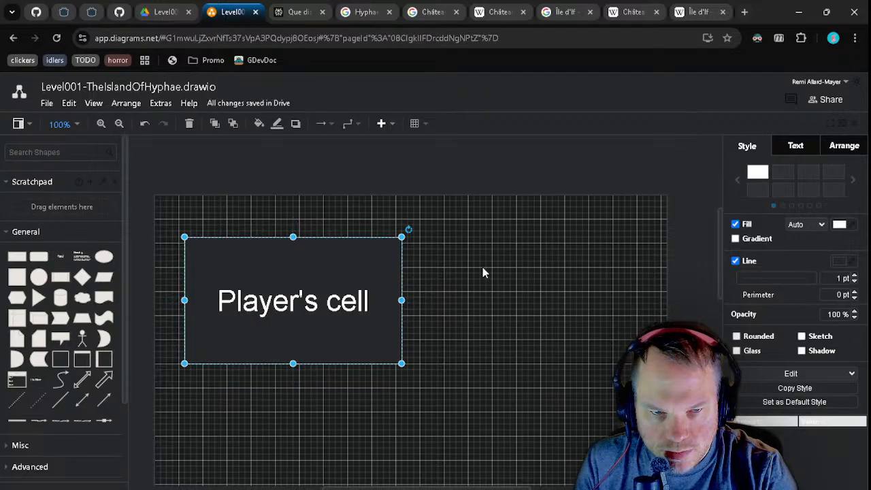
- Adjust the lower edge of the "Player's cell" rectangle to make the room slightly taller
drag(481, 271, 705, 283)
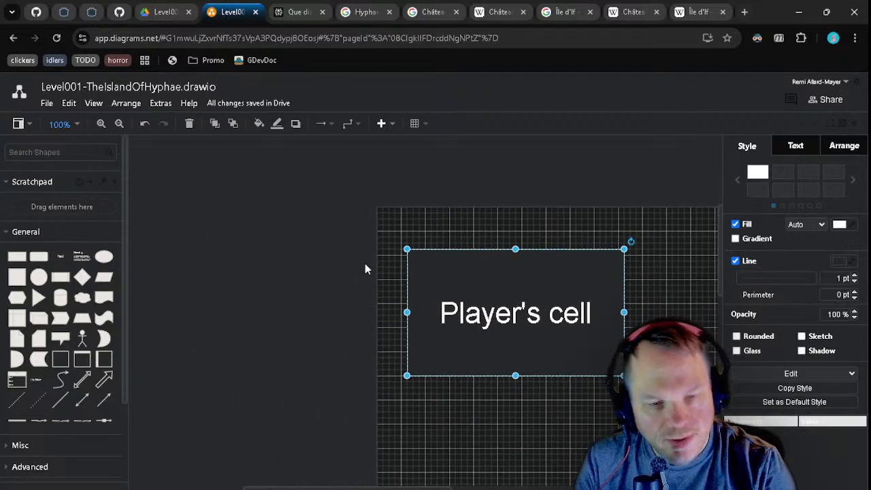
drag(390, 252, 645, 261)
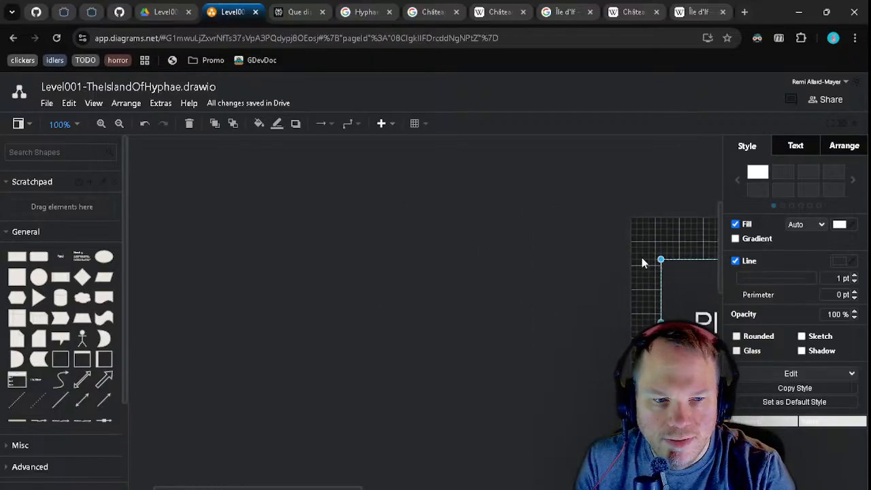
drag(609, 323, 296, 275)
drag(462, 279, 272, 282)
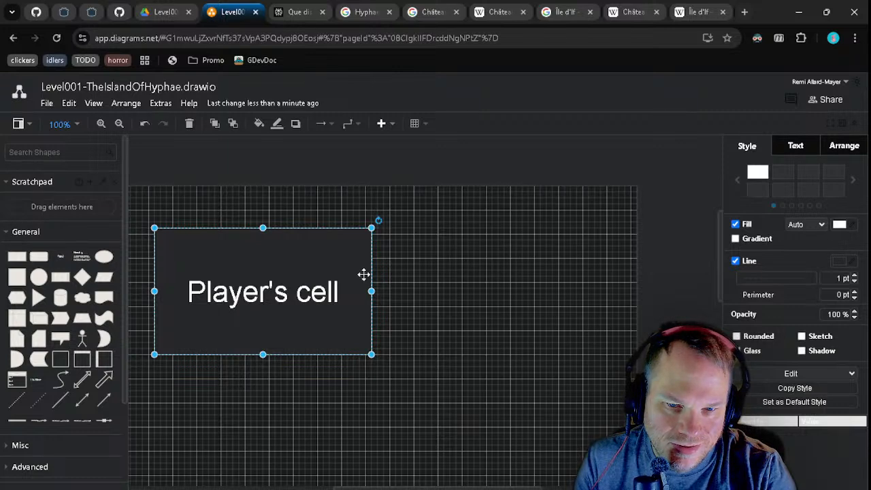
drag(254, 279, 394, 270)
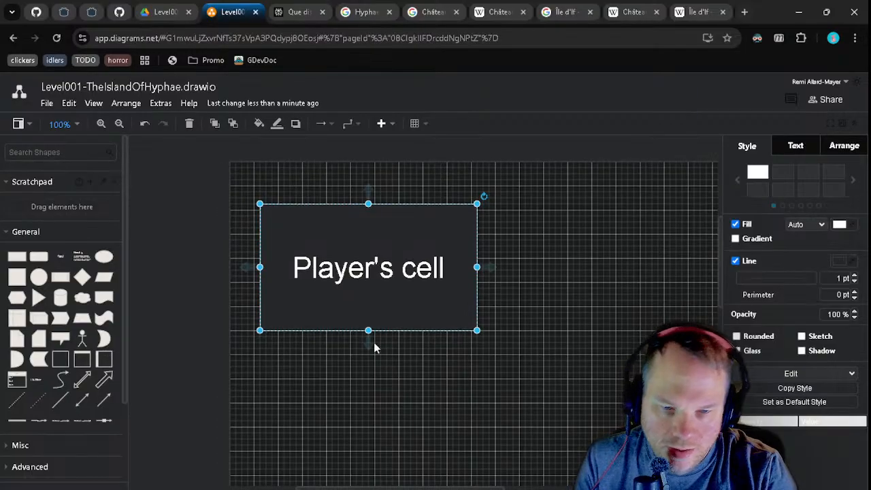
drag(367, 331, 325, 444)
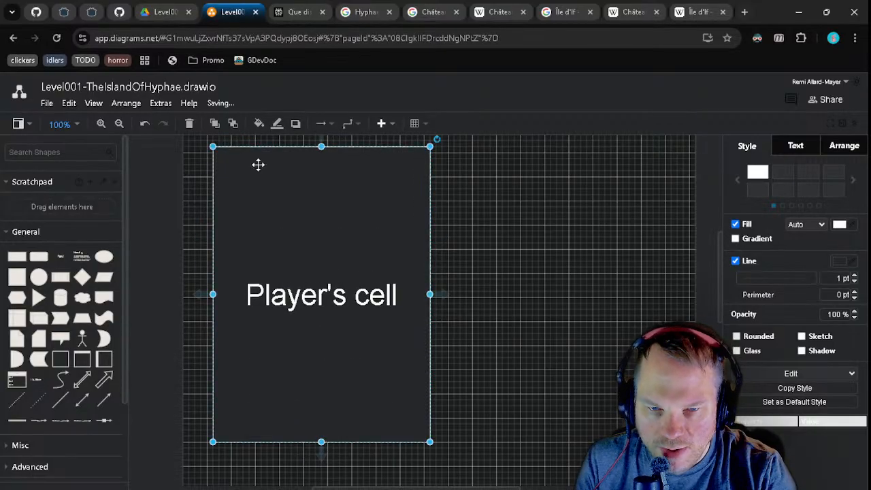
drag(319, 442, 324, 287)
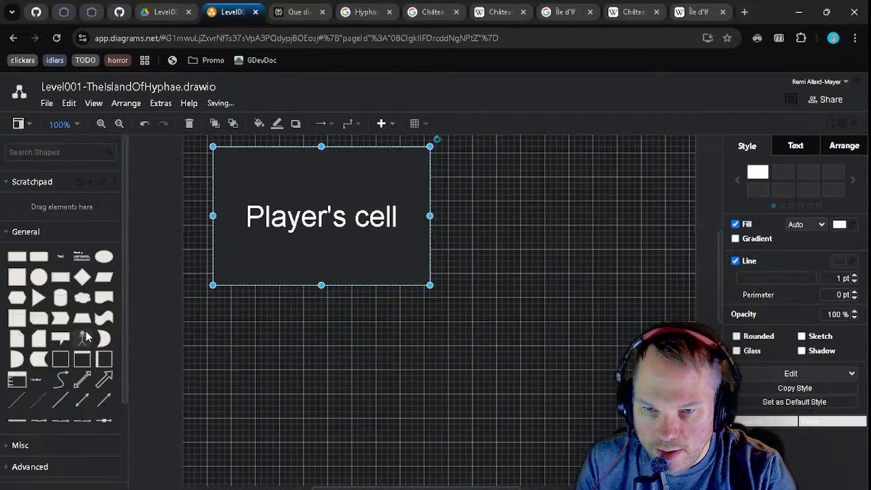
- Place an Actor stick figure at the upper middle of the "Player's cell" rectangle, just above its label
drag(82, 338, 318, 151)
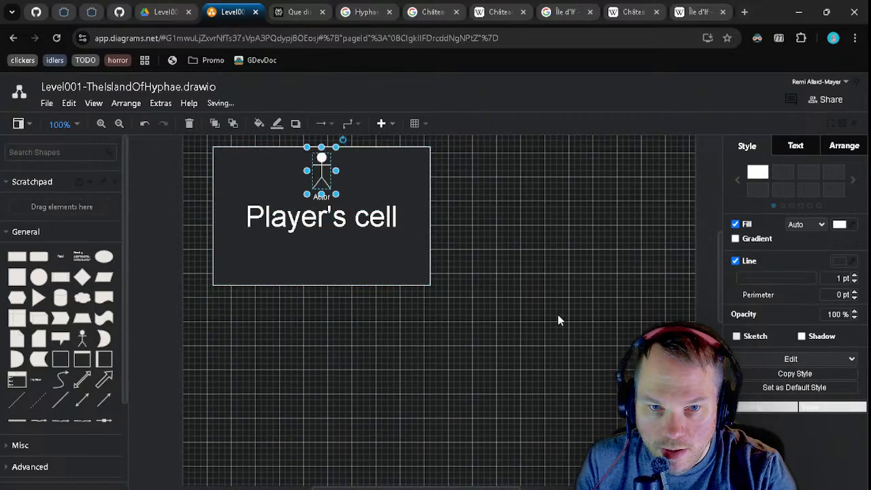
click(322, 194)
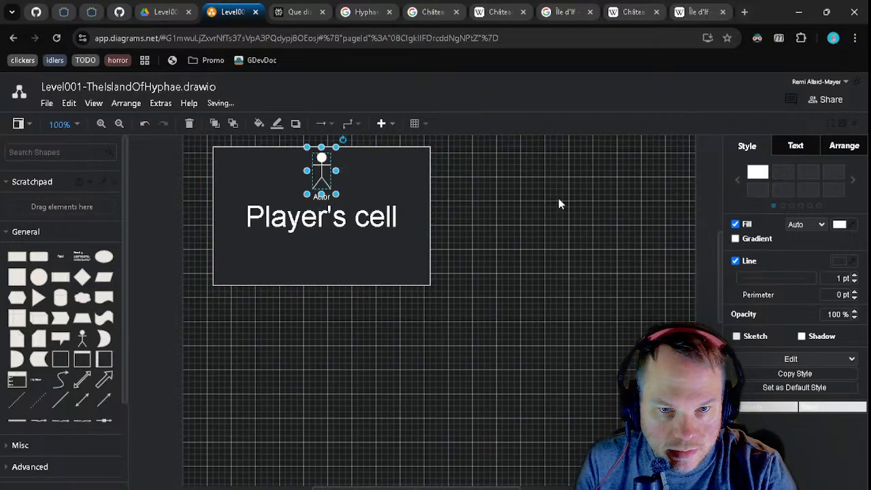
click(557, 204)
- Add a connected second actor below the first, then delete that copy and its connector
click(320, 197)
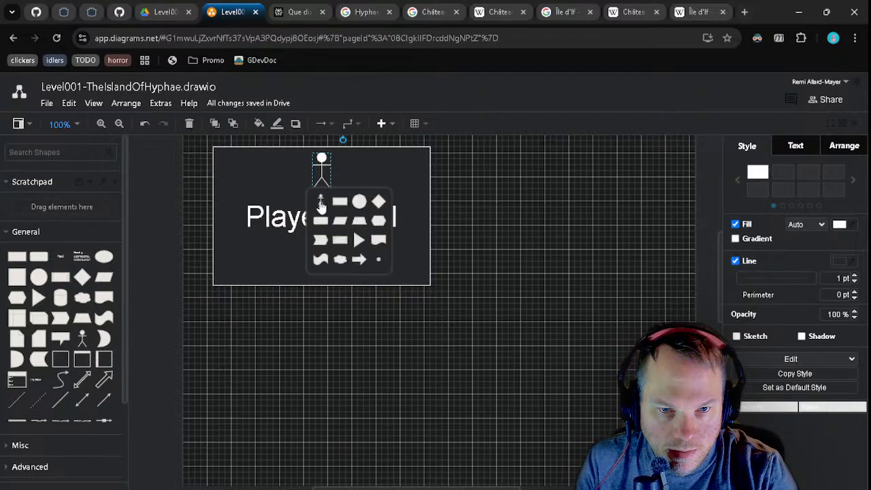
click(320, 199)
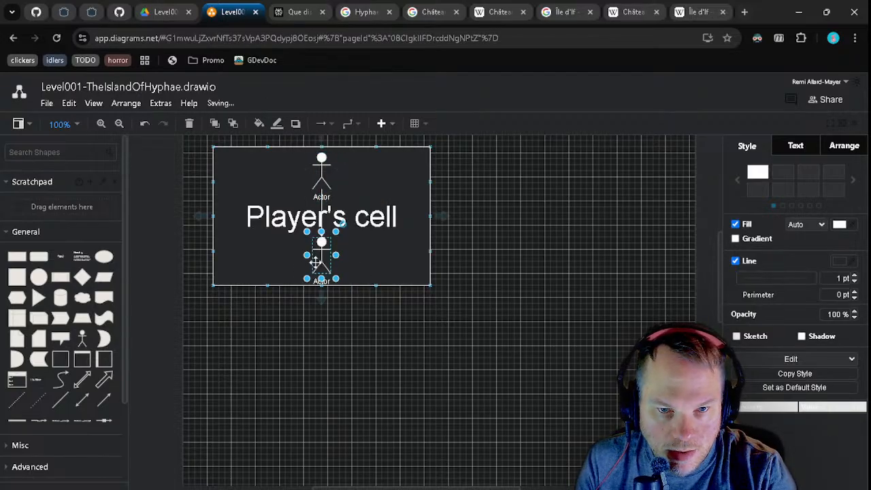
key(Right)
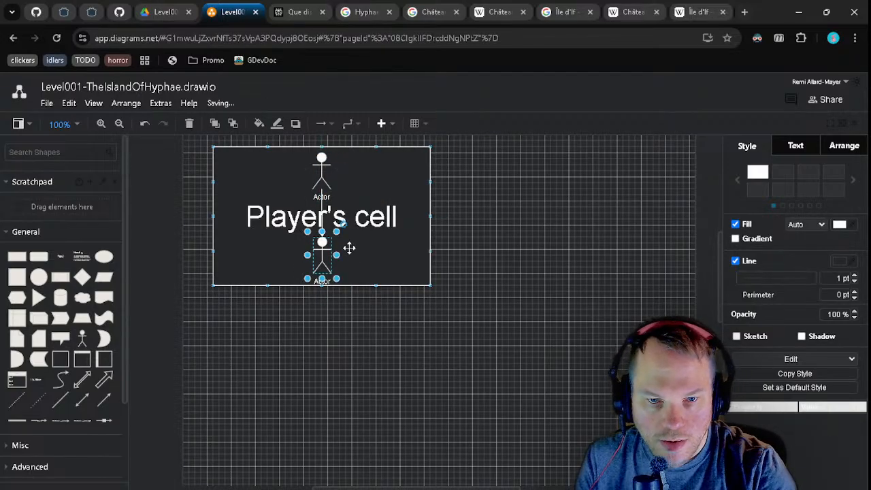
key(Delete)
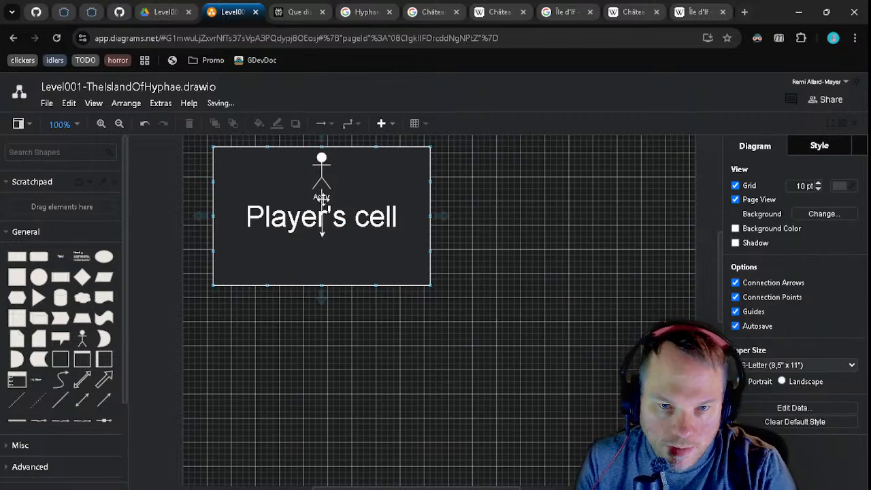
click(322, 196)
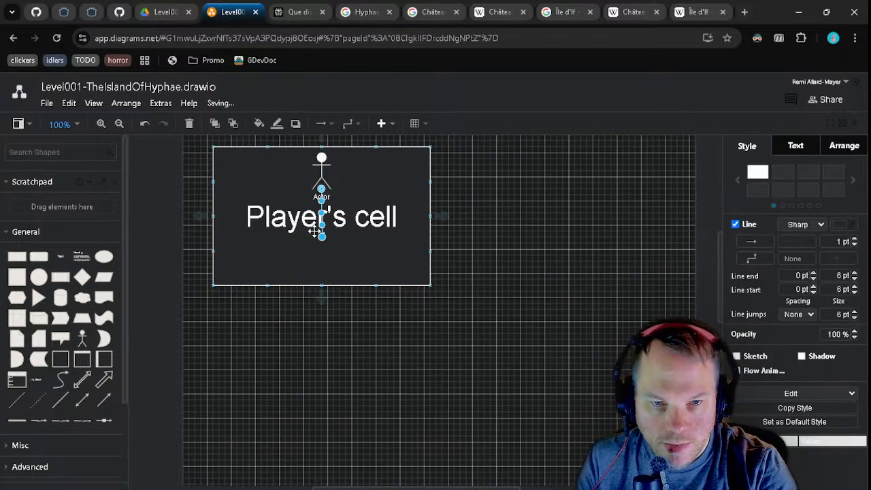
key(Delete)
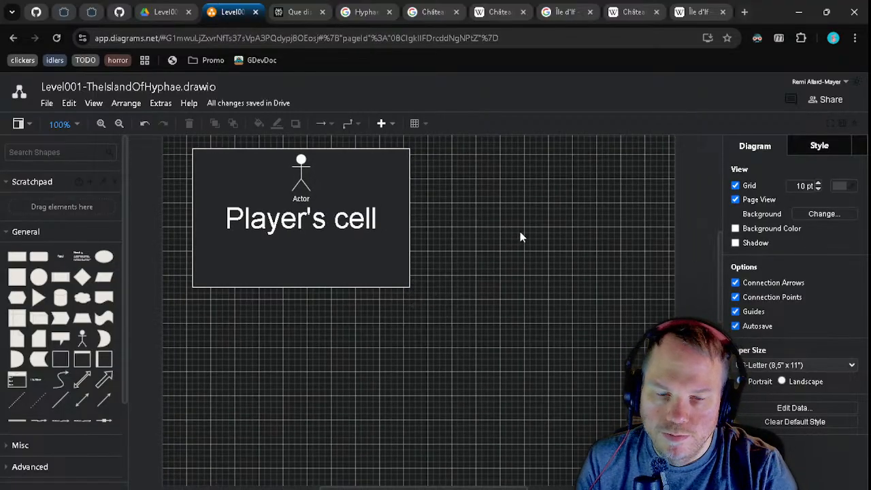
drag(552, 289, 539, 332)
drag(462, 317, 505, 358)
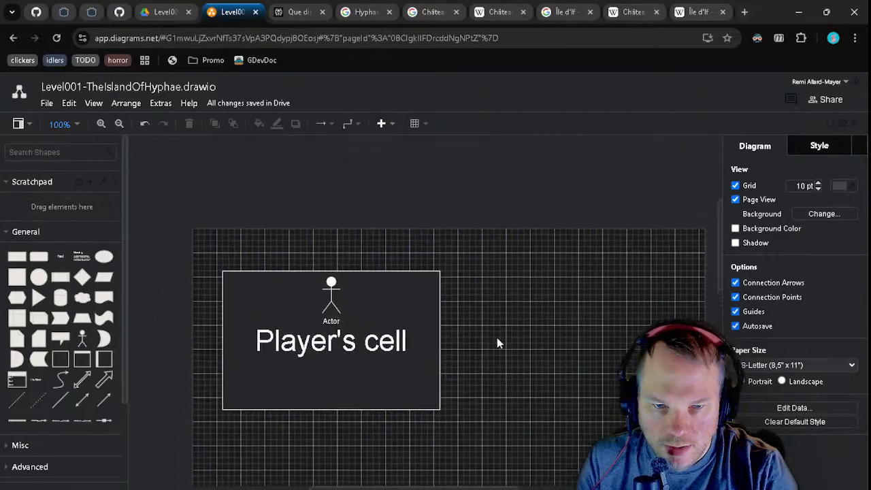
drag(494, 307, 494, 235)
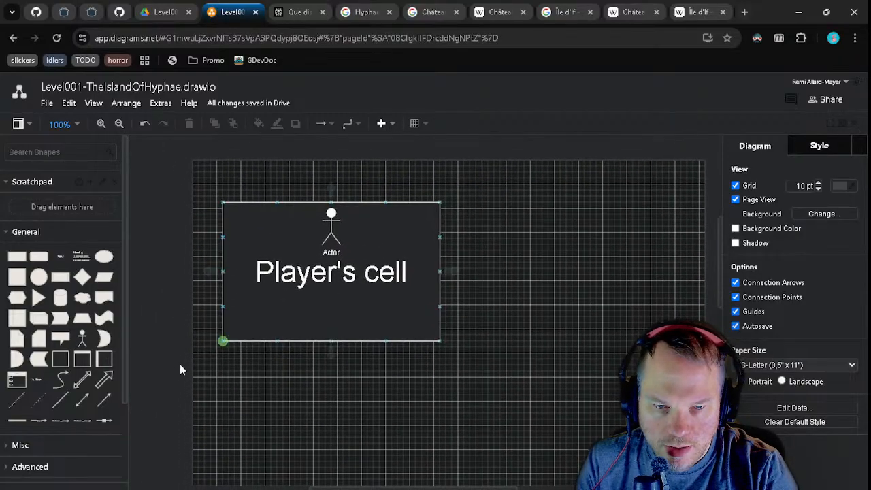
click(332, 221)
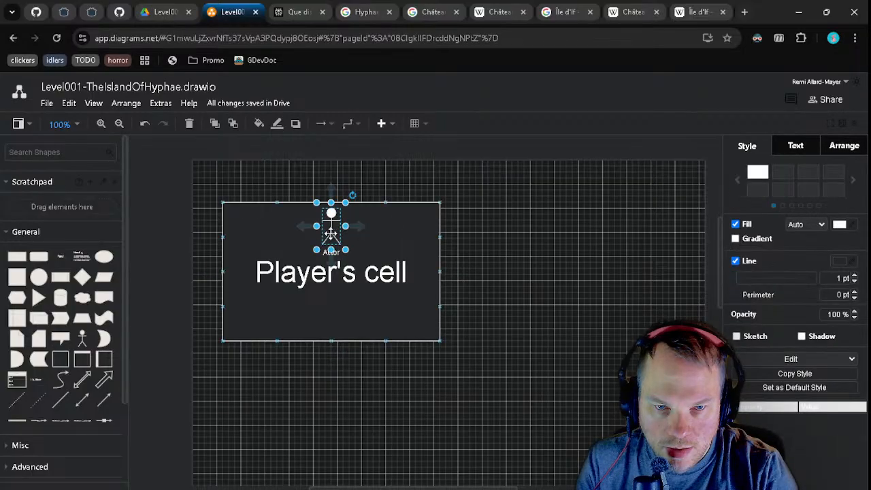
right_click(366, 229)
click(329, 219)
right_click(330, 219)
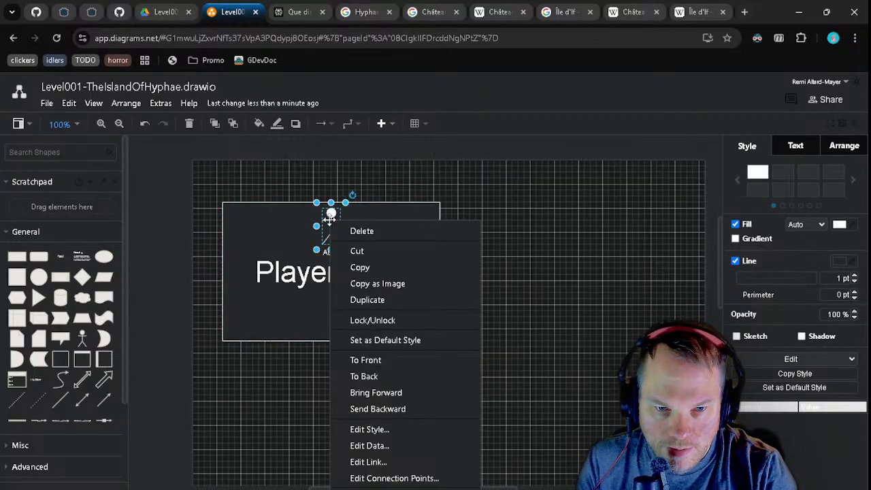
click(331, 216)
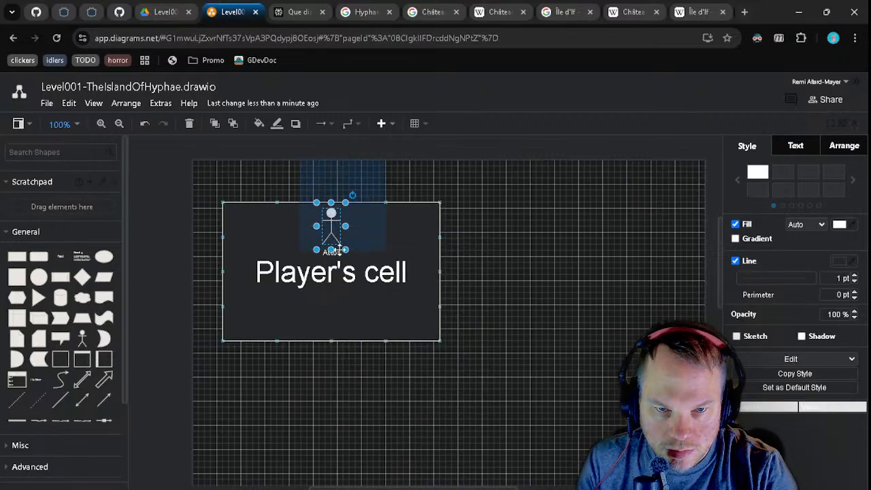
right_click(333, 222)
drag(506, 178, 177, 379)
right_click(329, 231)
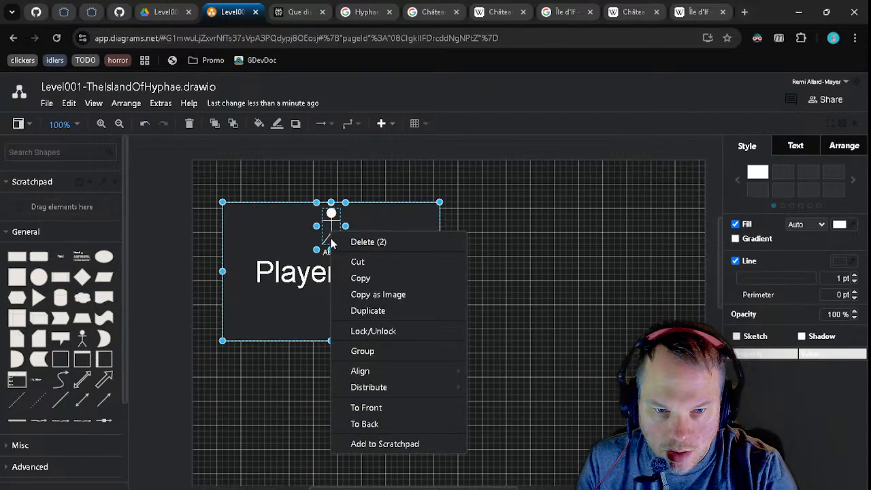
mouse_move(372, 389)
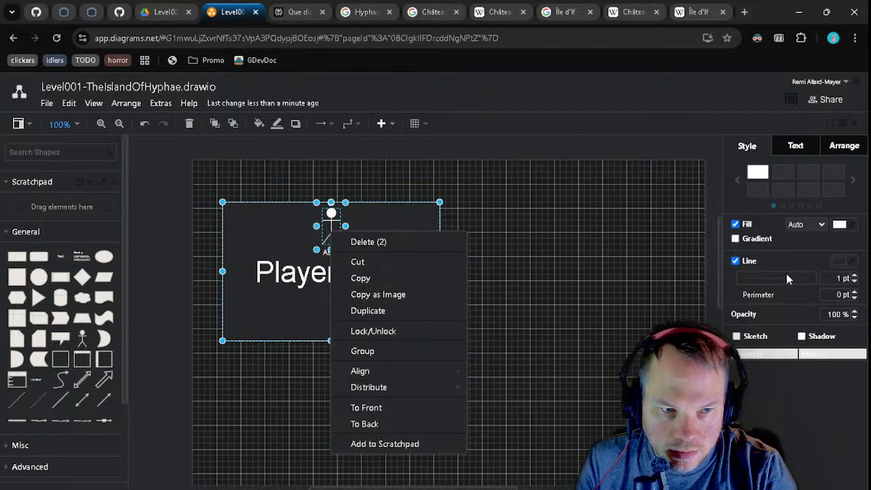
click(505, 250)
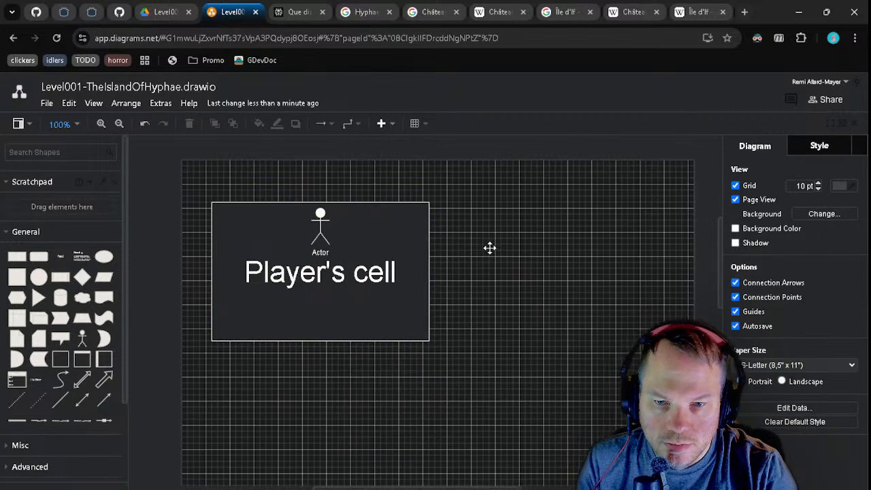
scroll(491, 253, down, 3)
scroll(493, 254, up, 2)
drag(492, 249, 470, 308)
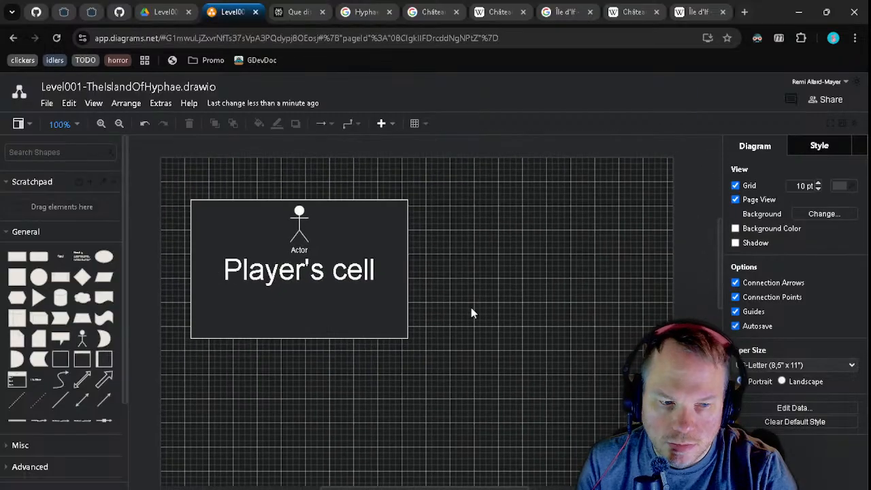
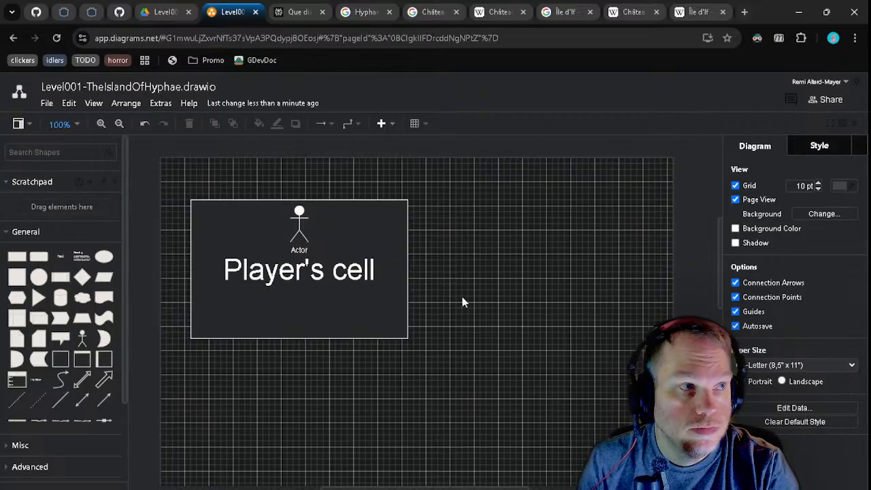
- Add a tall, narrow rectangle to the right of the "Player's cell" room and label it "Hallway"
drag(479, 280, 419, 316)
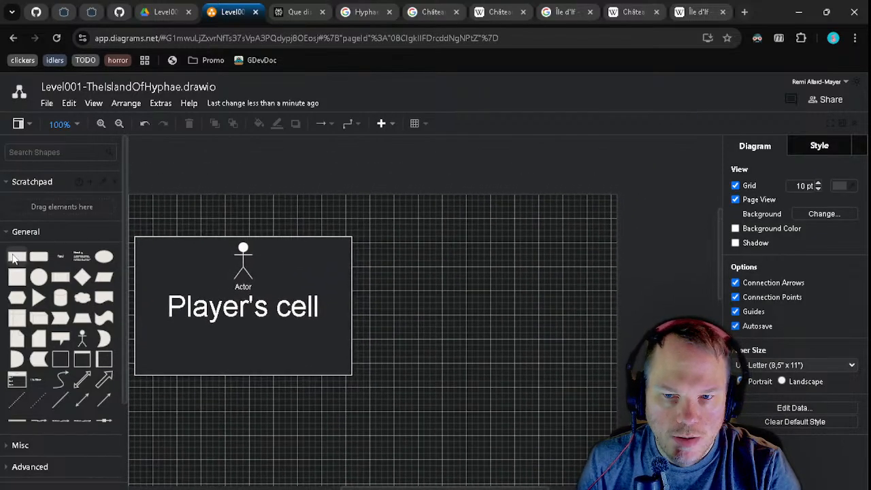
mouse_move(15, 258)
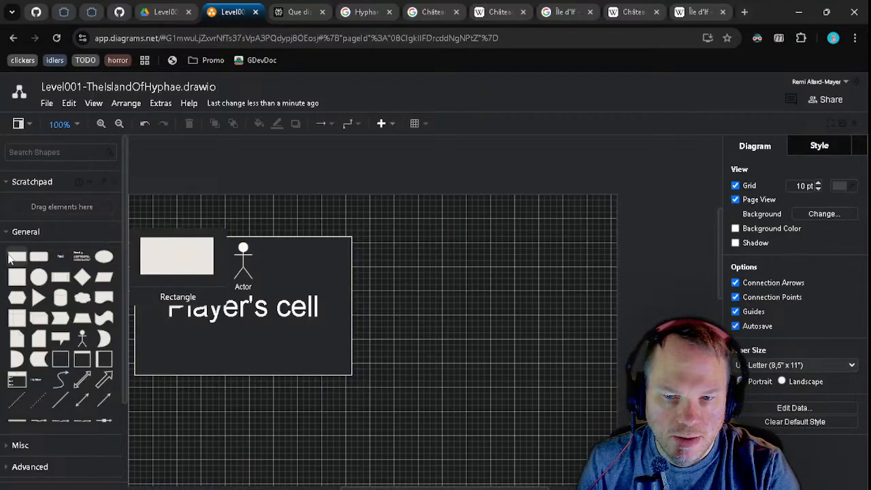
drag(8, 259, 424, 430)
scroll(445, 300, down, 5)
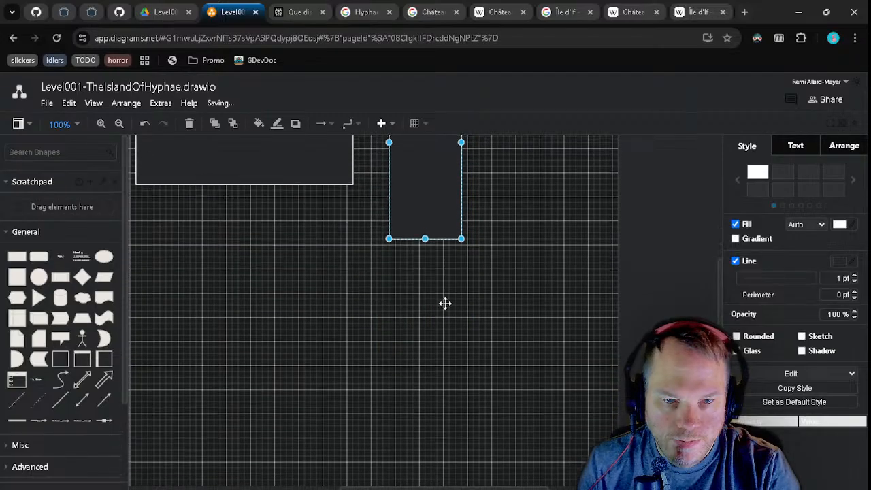
scroll(445, 304, up, 3)
double_click(409, 282)
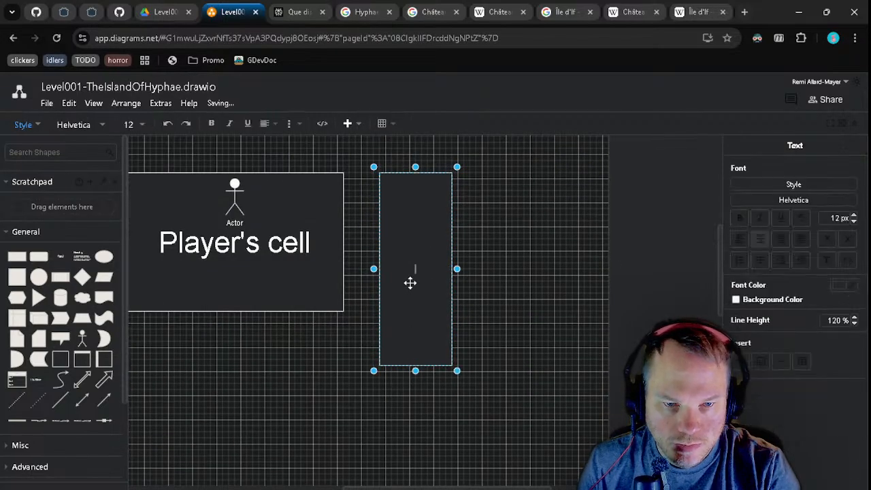
text(Hallway)
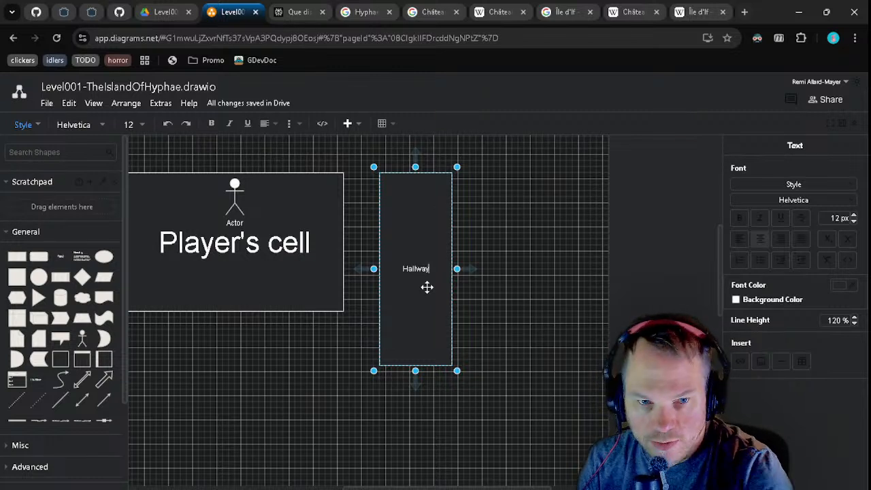
- Search Google in a new browser tab for "corridor linguee" to check the translation of the word
click(746, 12)
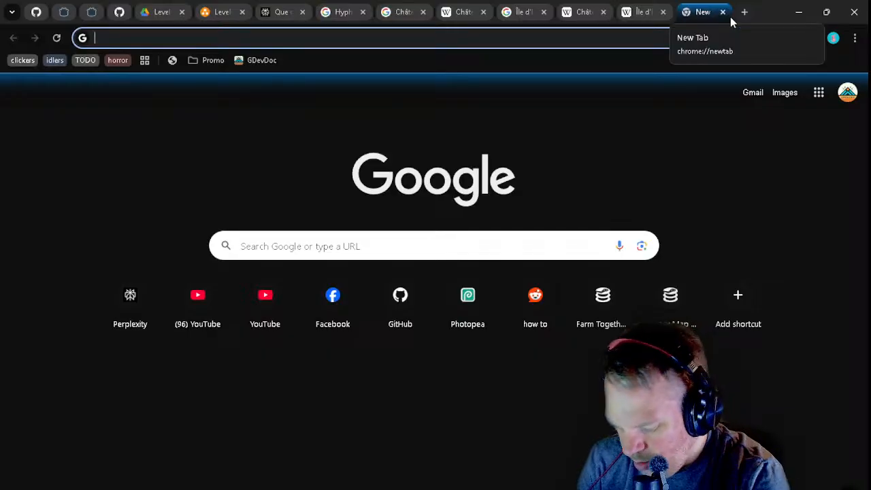
text(hal)
key(BackSpace)
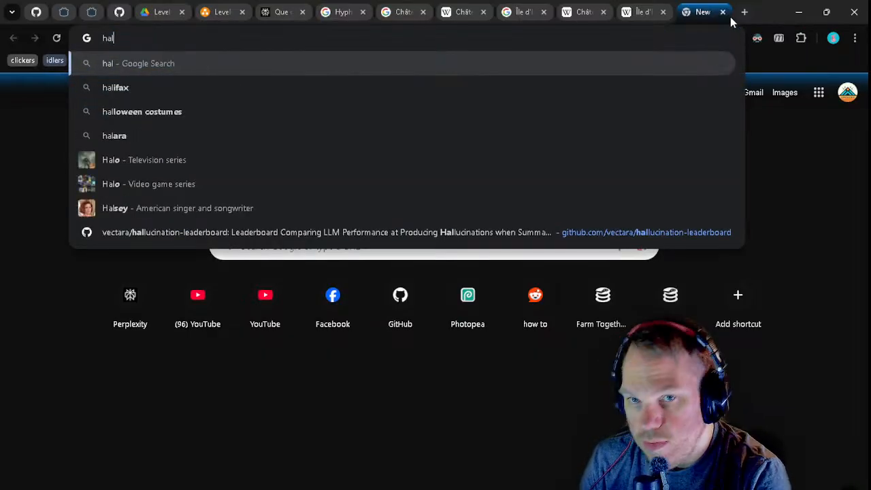
text(le)
key(BackSpace)
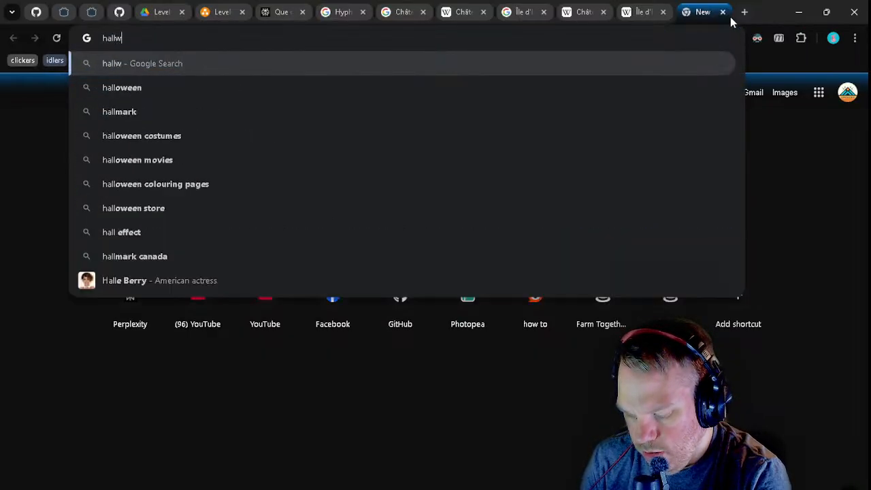
text(way)
key(BackSpace)
key(BackSpace)
key(BackSpace)
key(BackSpace)
key(BackSpace)
key(BackSpace)
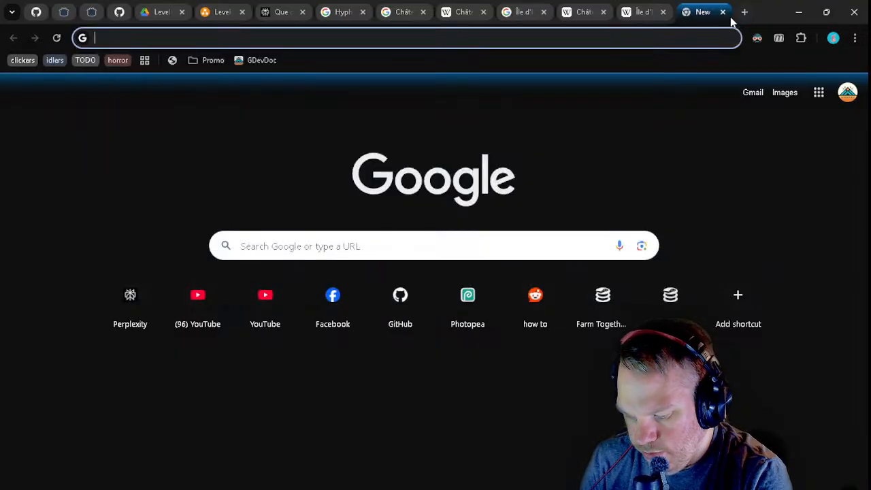
text(corridor lingue)
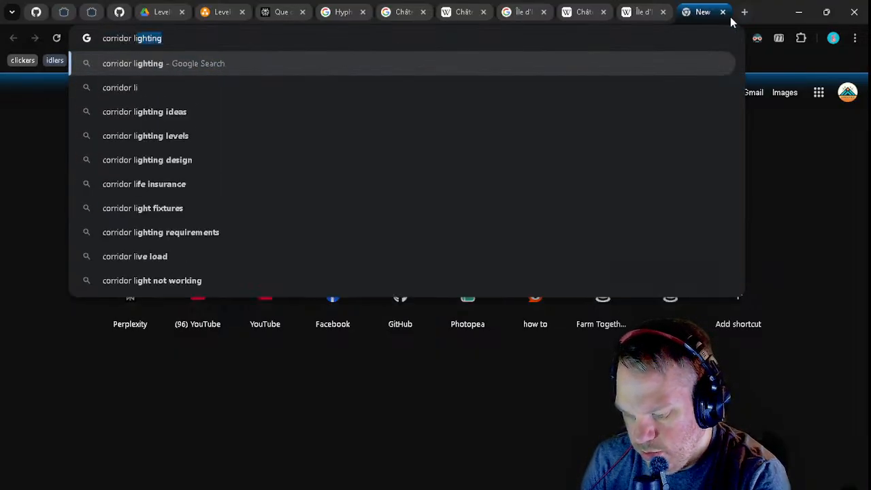
text(e)
key(Return)
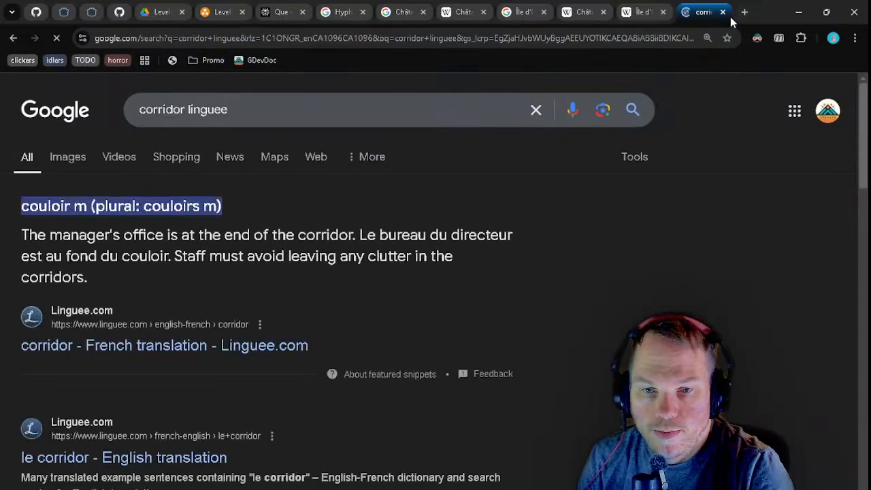
- Search for "couloir linguee" and consult the Linguee dictionary entry for English equivalents, closing that browser tab when done
double_click(48, 207)
double_click(159, 110)
text(couloir)
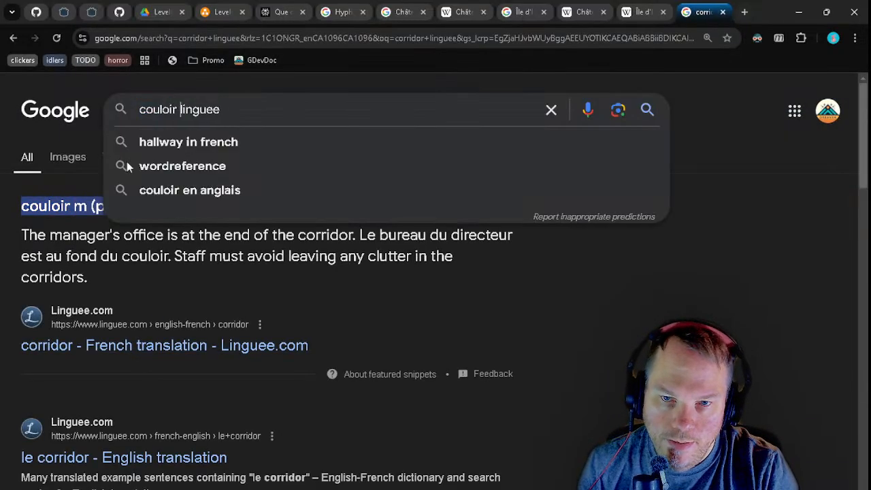
key(Return)
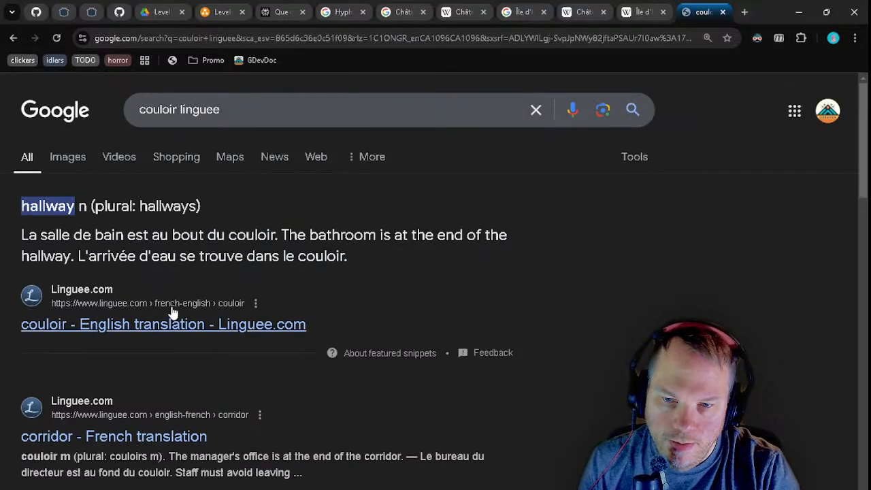
click(171, 321)
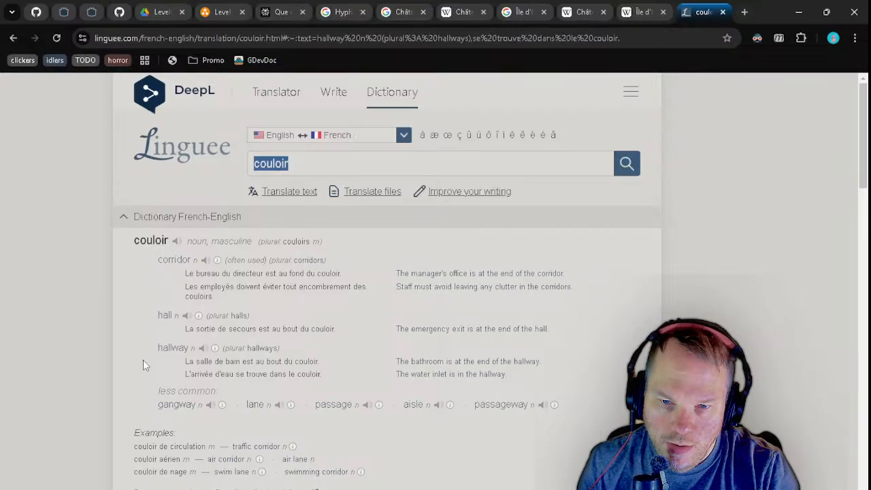
click(722, 12)
- Move the "Hallway" rectangle to the left side of the "Player's cell" room, leaving a narrow gap between them
click(598, 285)
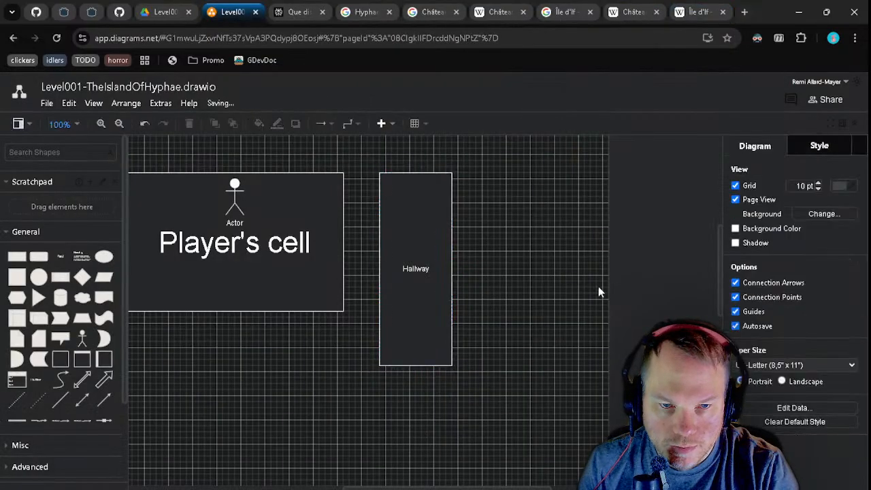
scroll(585, 279, down, 3)
scroll(558, 269, up, 6)
scroll(589, 364, down, 3)
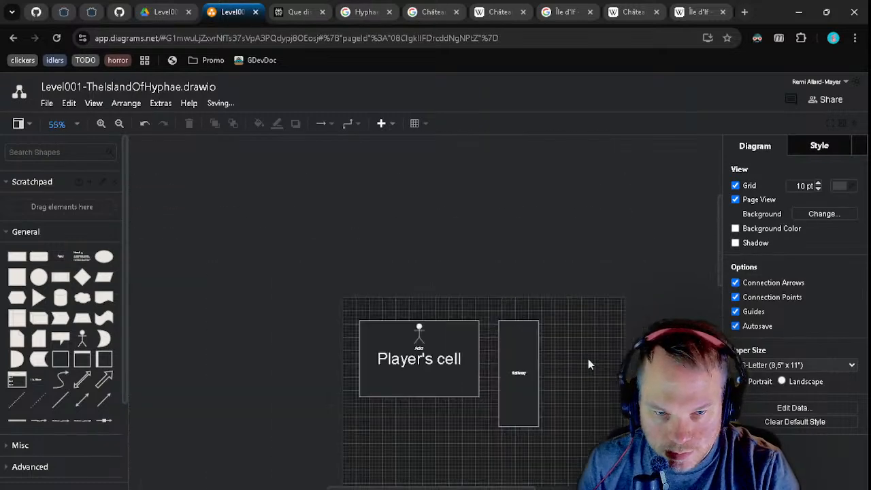
scroll(588, 359, up, 2)
scroll(558, 326, down, 2)
drag(488, 263, 242, 261)
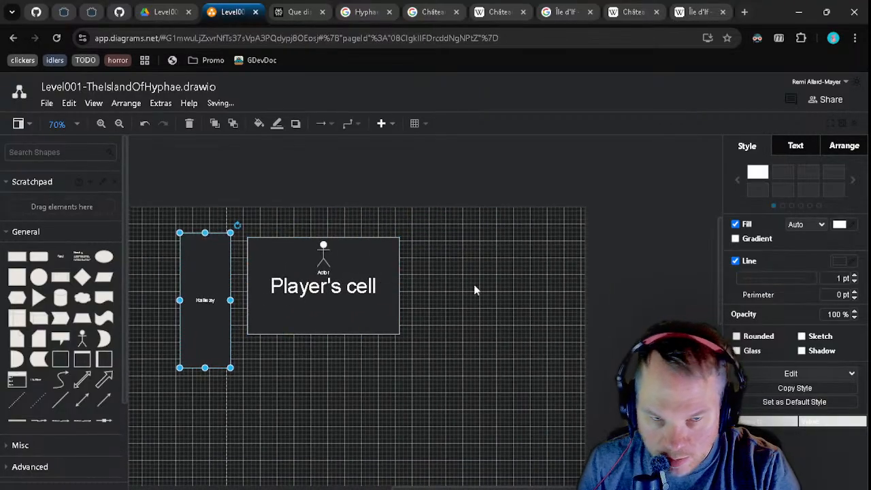
- Extend the "Hallway" rectangle far upward and shorten its lower end to just below the bottom of the "Player's cell" room
drag(232, 284, 293, 352)
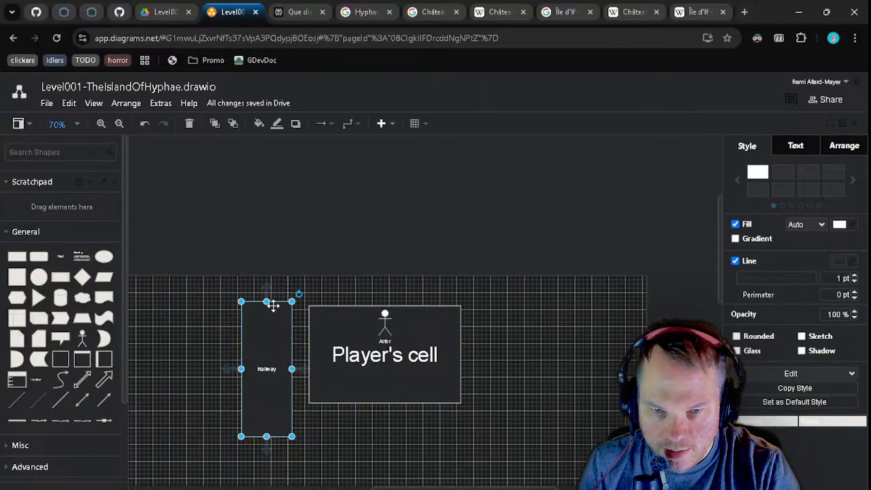
drag(272, 306, 274, 123)
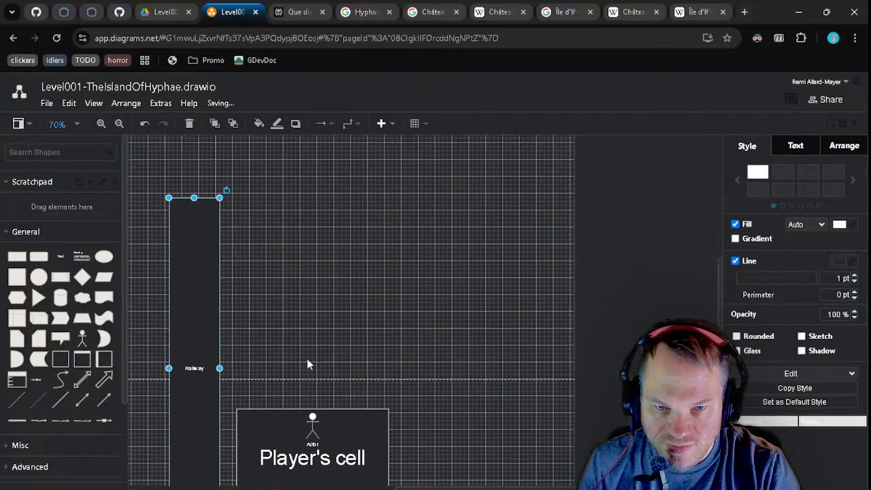
drag(309, 408, 419, 454)
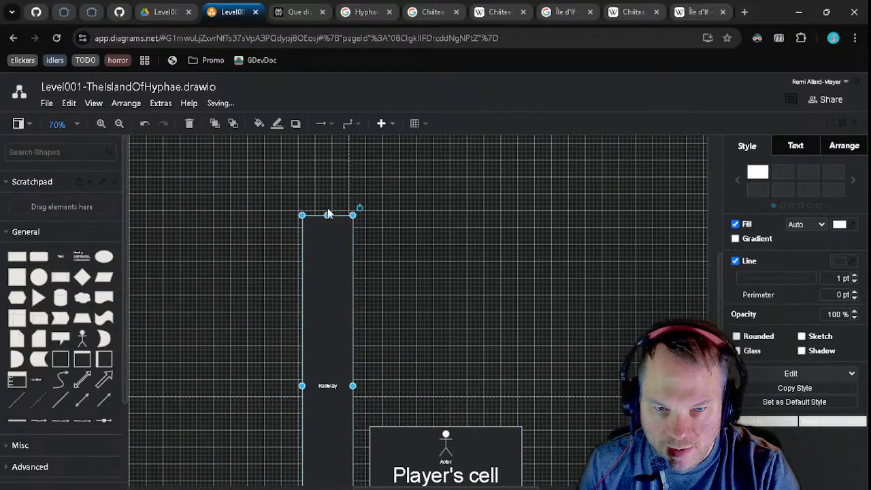
drag(328, 214, 327, 171)
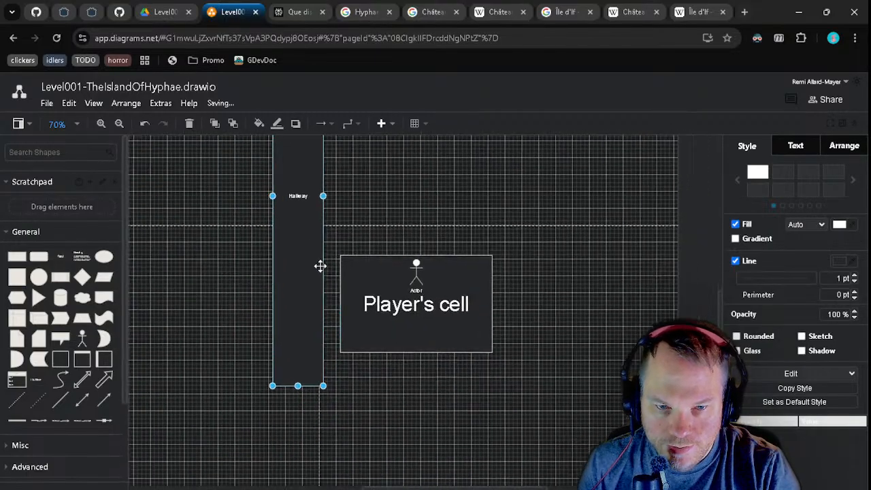
drag(295, 391, 296, 367)
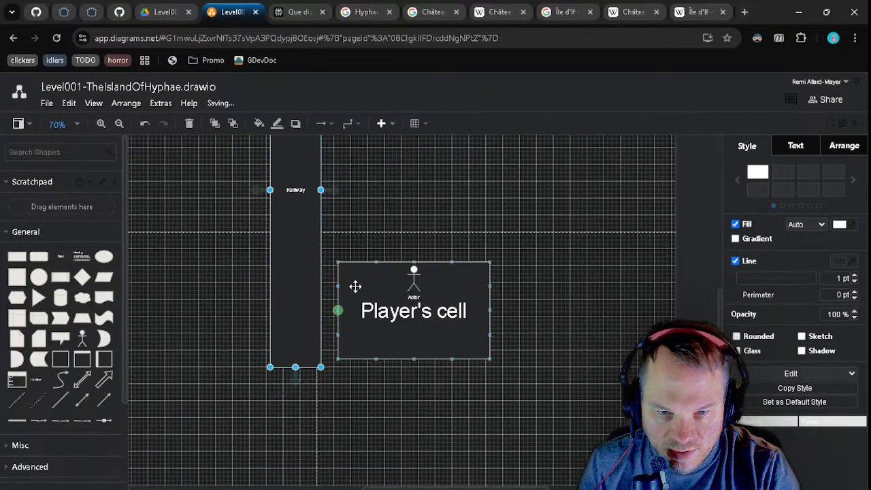
- Duplicate the "Player's cell" rectangle without its actor and place the copy directly above the original, beside the hallway
click(385, 345)
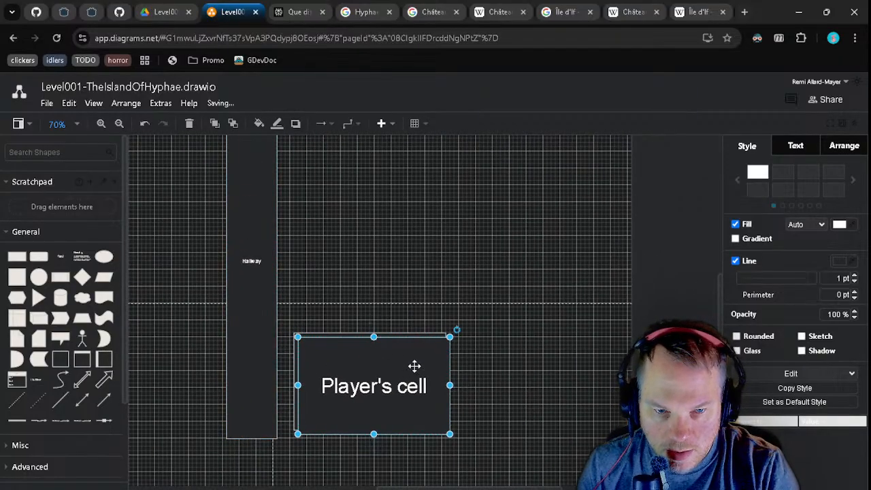
drag(413, 365, 403, 252)
click(292, 383)
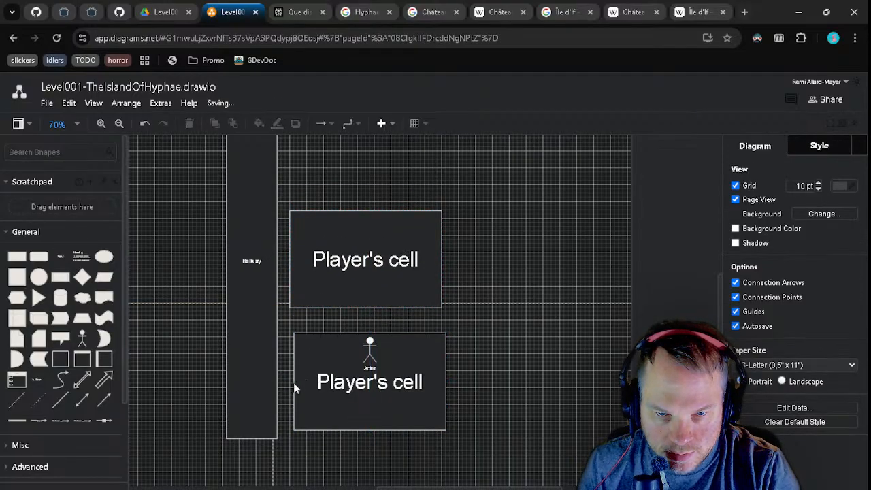
click(296, 382)
click(280, 382)
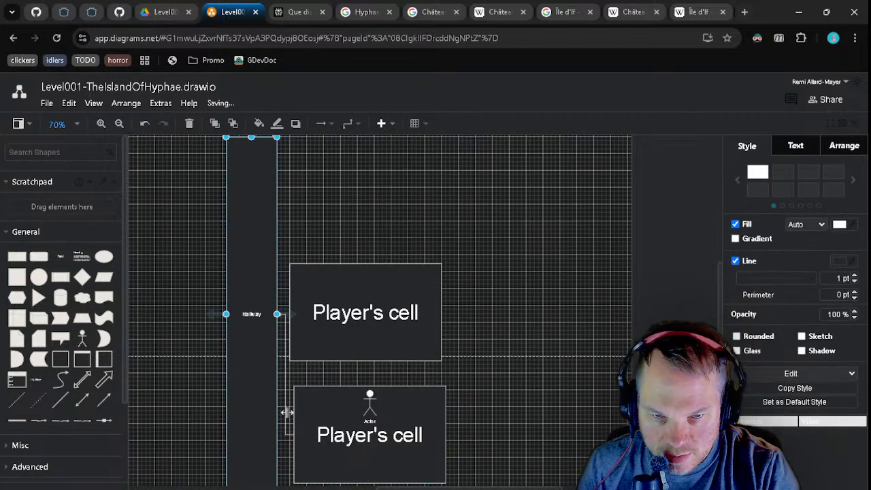
drag(287, 343, 296, 262)
key(ctrl+z)
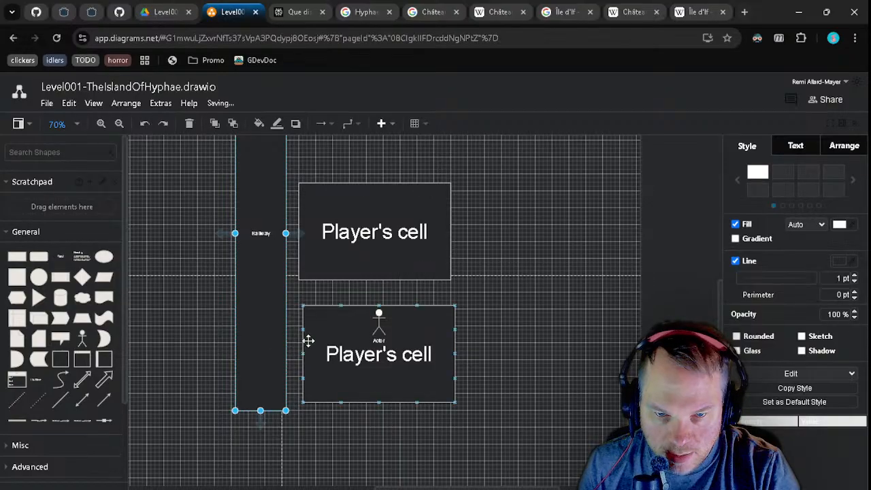
- Rename the duplicated cell above the player's cell as "Prisoner cell" and shift it slightly down toward the player's cell
drag(349, 259, 375, 350)
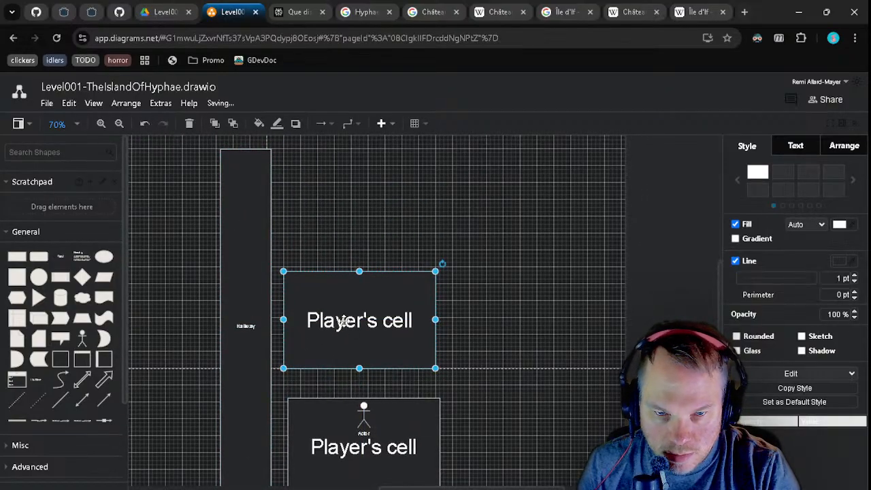
double_click(343, 322)
click(385, 323)
drag(411, 317, 293, 315)
click(355, 316)
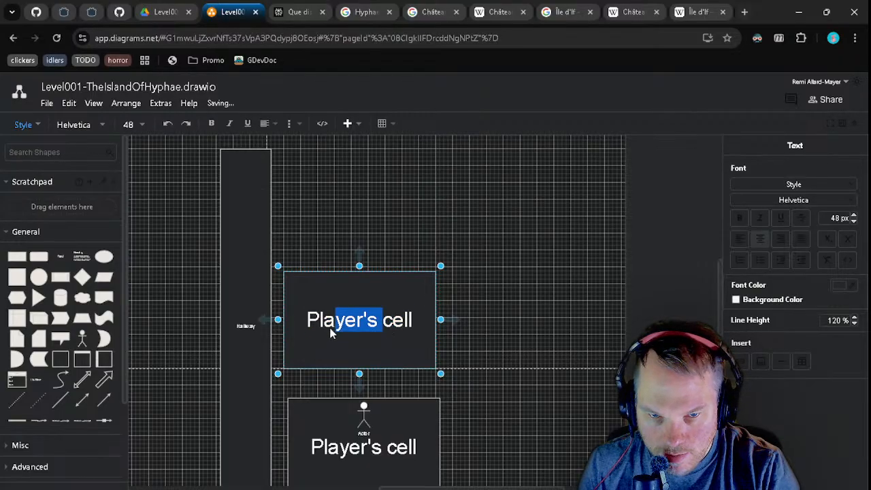
text(risoner)
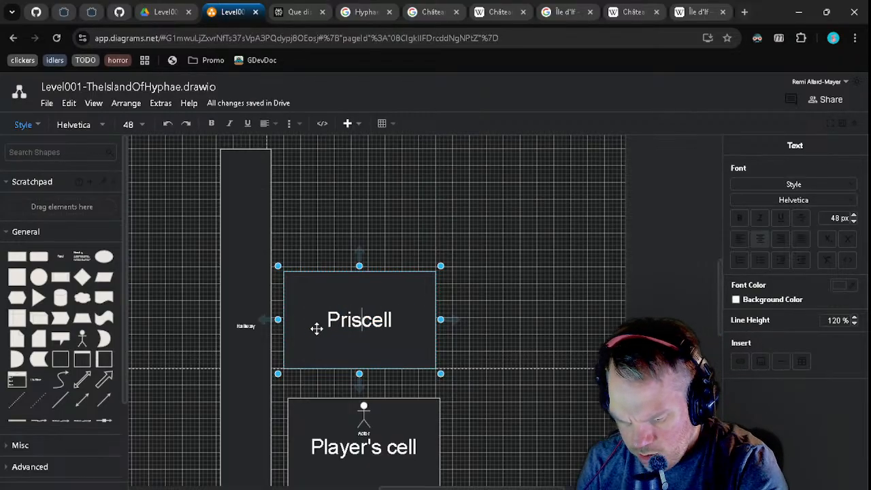
click(519, 373)
click(370, 354)
drag(370, 354, 371, 358)
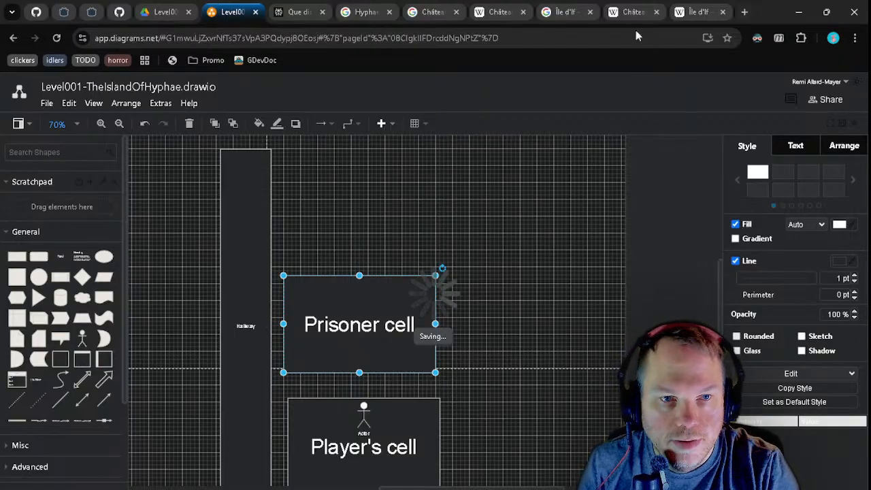
- Switch to Perplexity, open the library thread about the prison's name in The Count of Monte Cristo, and turn off Pro for a follow-up question
click(302, 13)
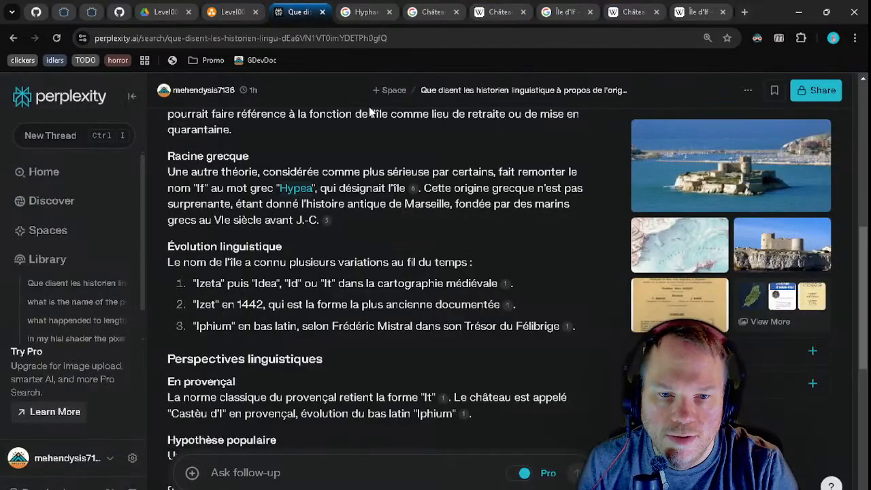
scroll(286, 198, up, 7)
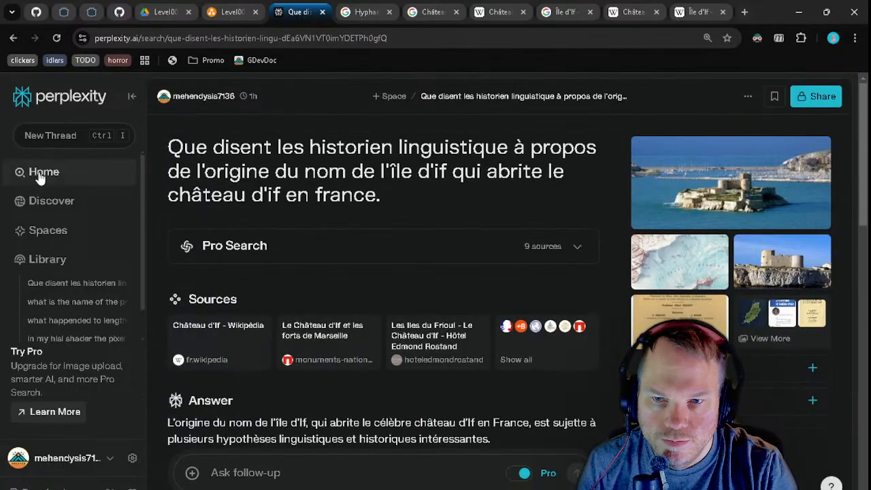
click(42, 258)
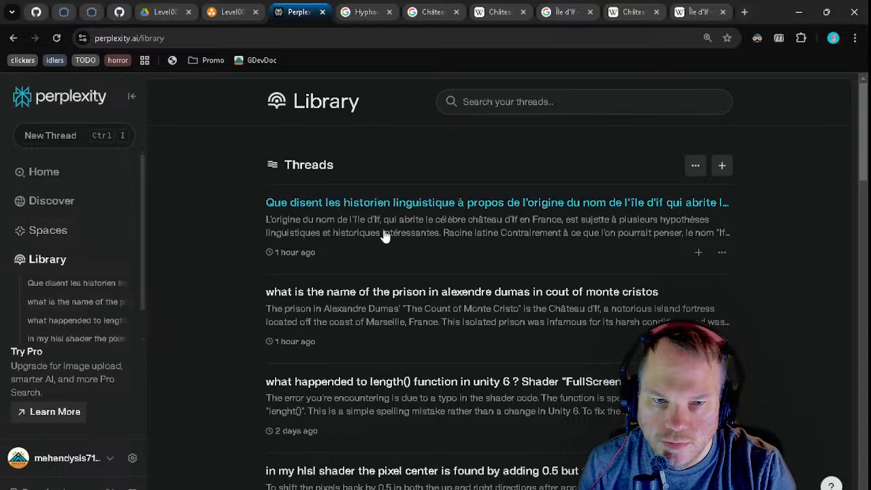
click(408, 304)
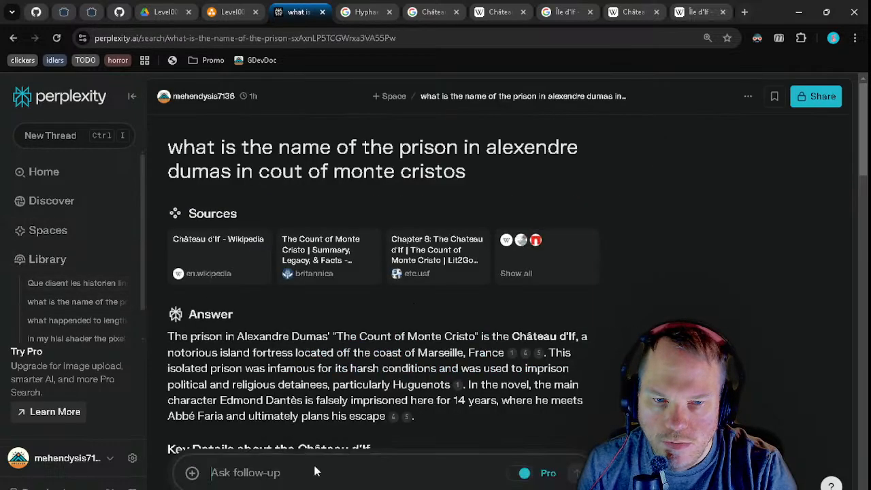
click(529, 475)
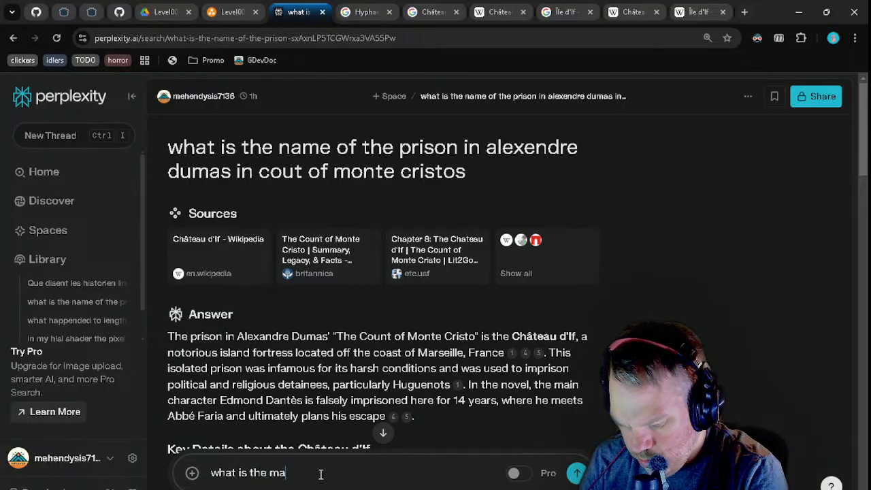
- Ask the follow-up question "what is the name of the mentor that edmon finds in the rpison"
text(ame of the mentor that edmo)
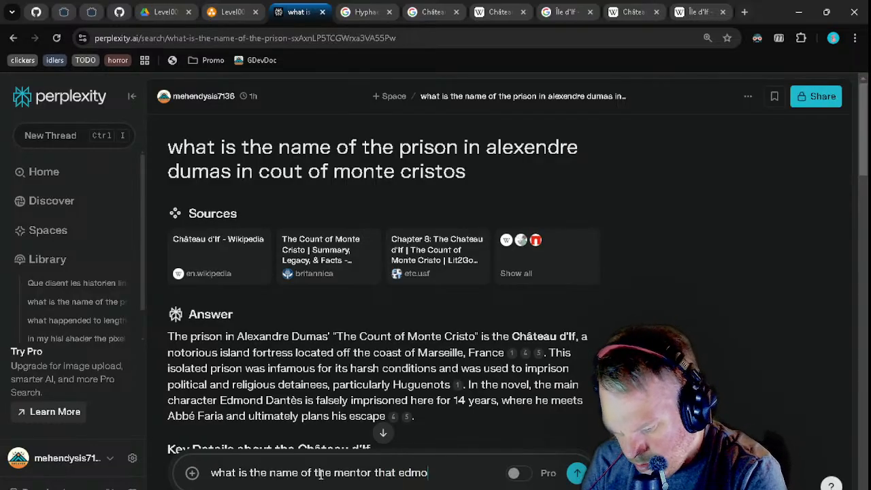
text(n finds in the rpiso)
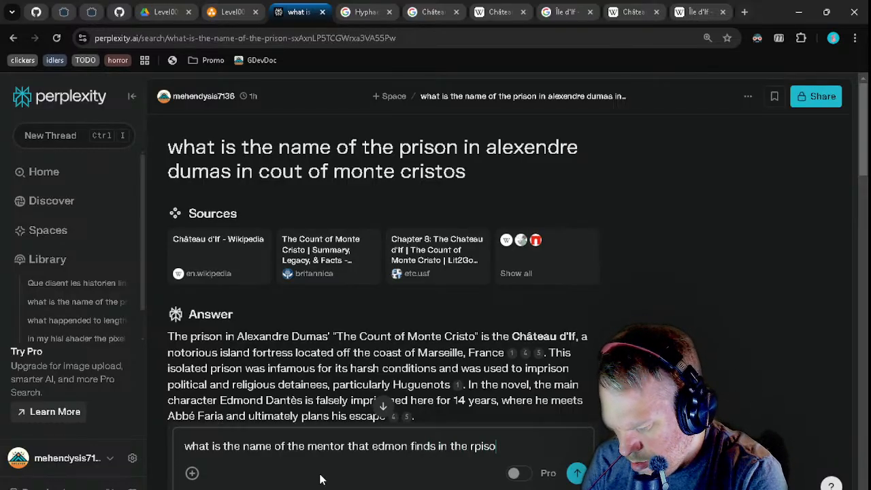
text(n)
key(Return)
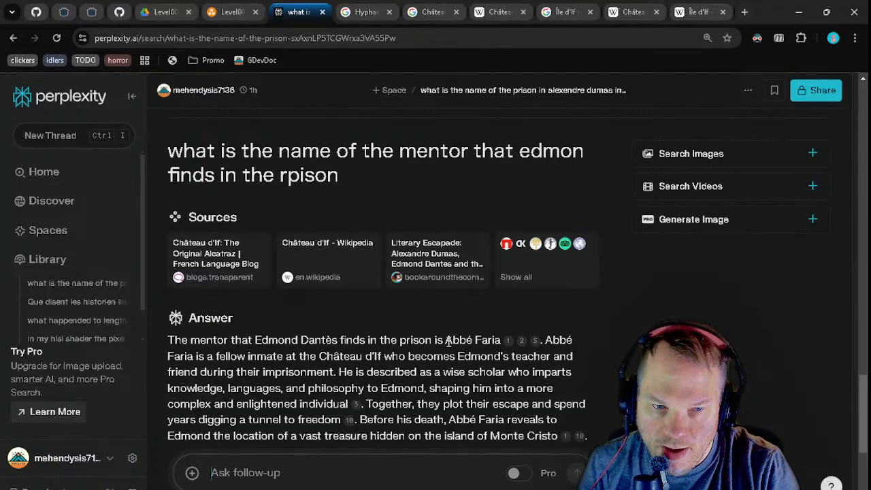
drag(445, 340, 491, 333)
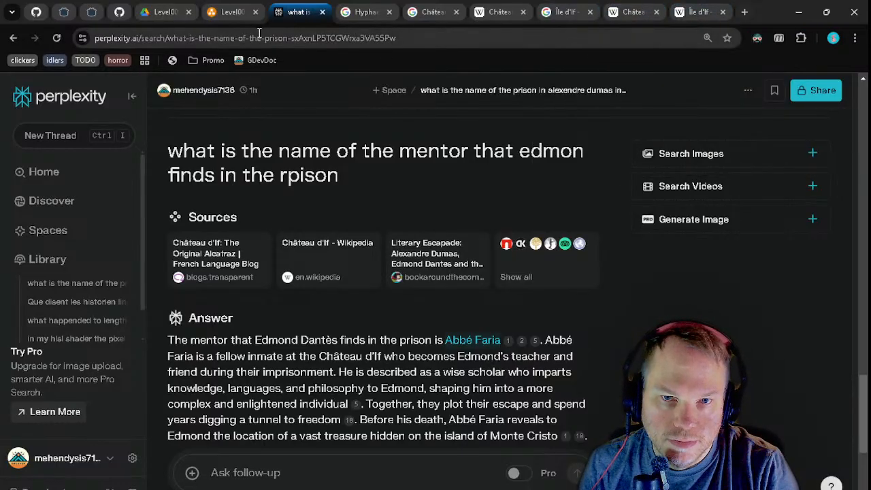
triple_click(485, 340)
click(485, 340)
double_click(482, 339)
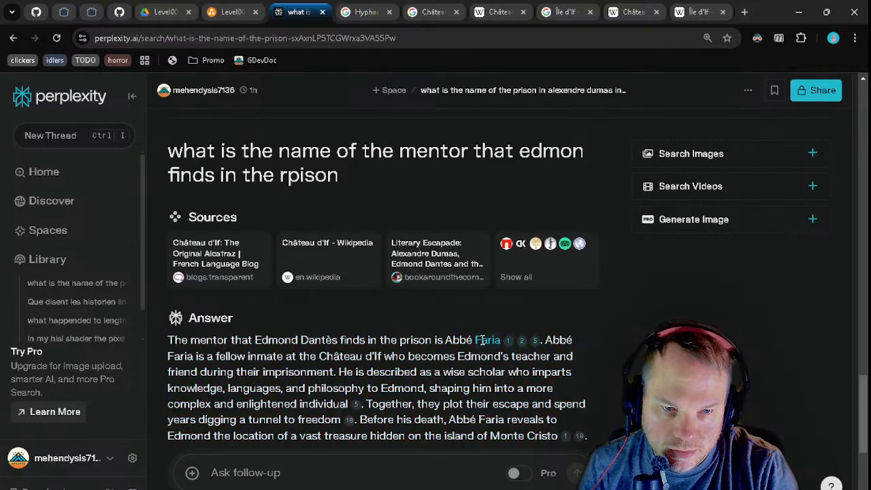
click(475, 345)
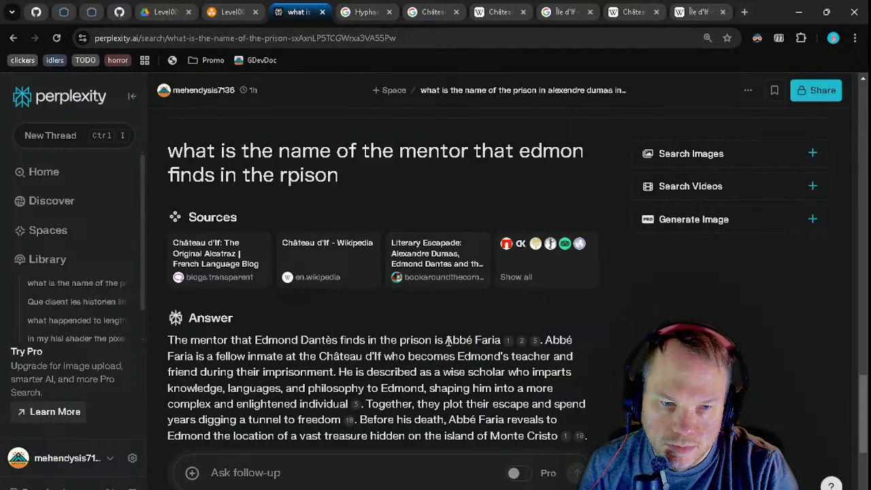
drag(446, 340, 494, 340)
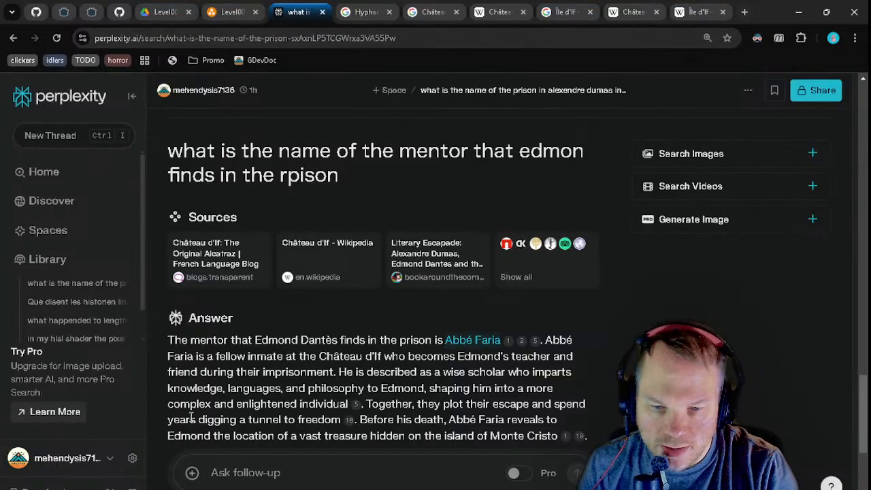
click(796, 12)
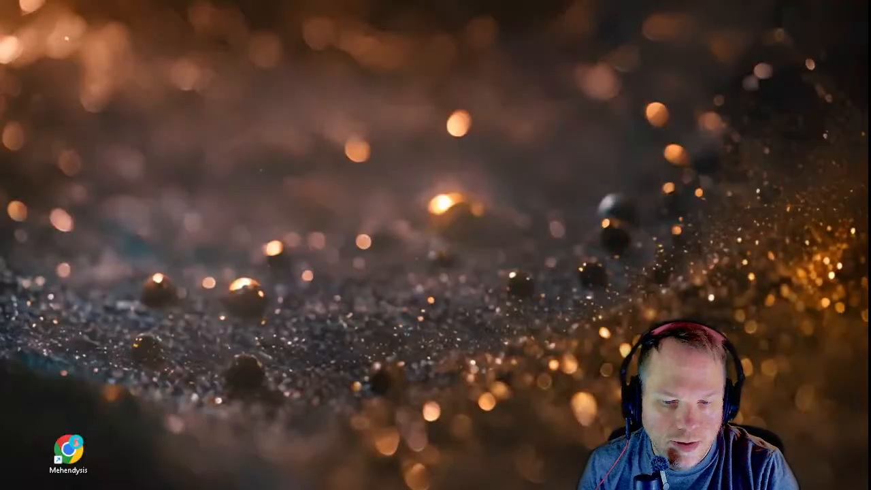
key(alt+Tab)
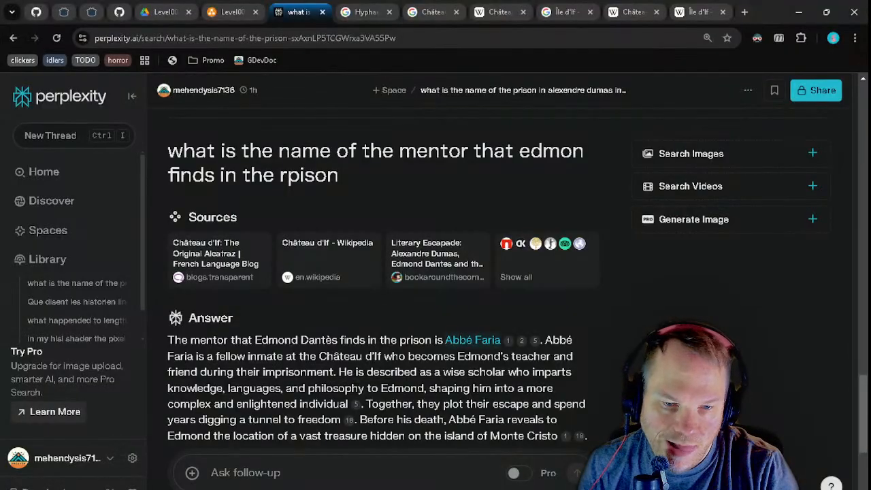
click(519, 399)
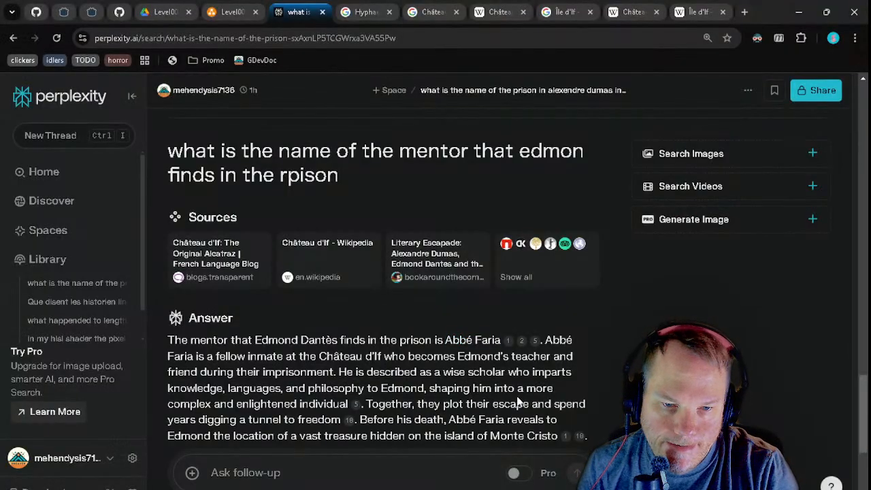
- Copy the mentor's surname "Faria" from the answer and switch to the Level001-TheIslandOfHyphae.drawio diagram
double_click(480, 341)
key(ctrl+c)
click(479, 340)
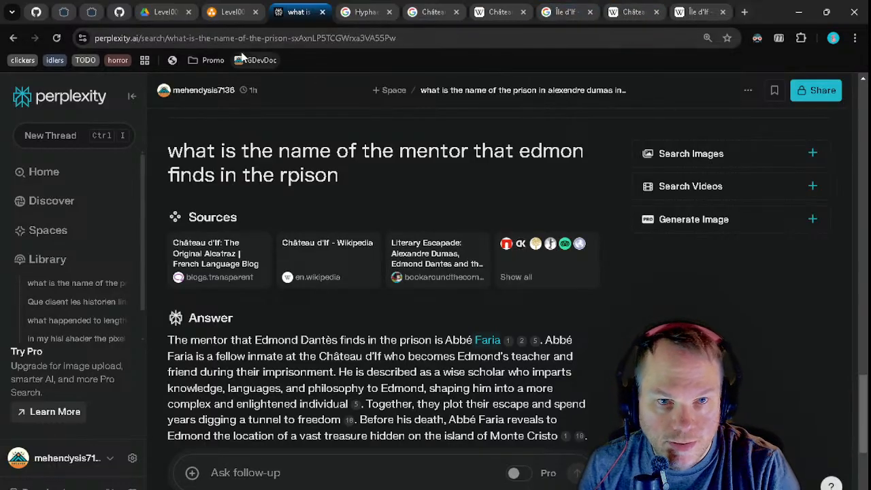
click(161, 14)
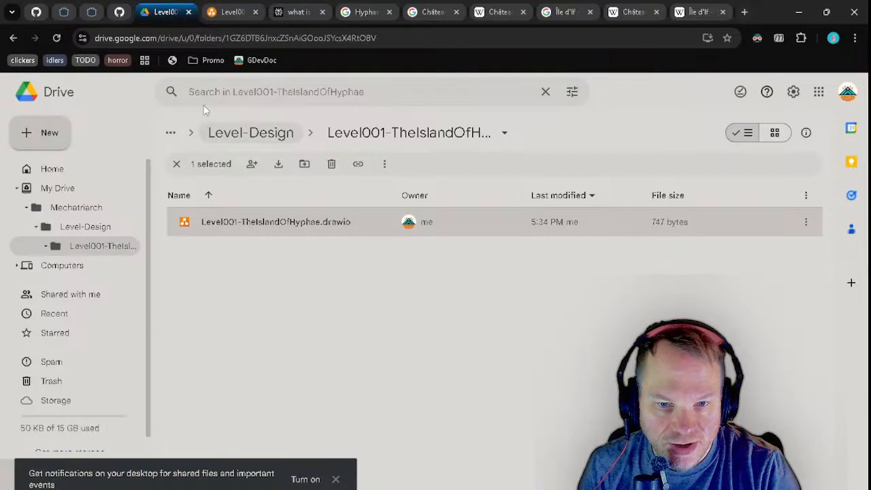
click(228, 12)
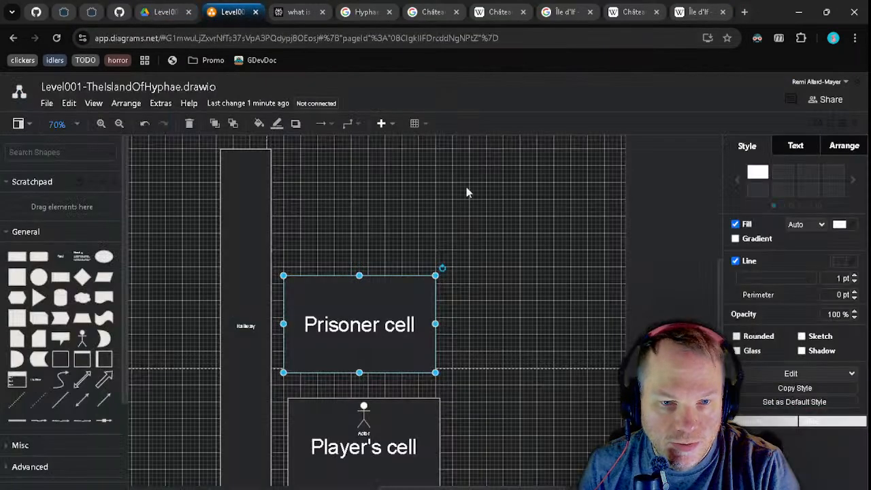
- Change the "Prisoner cell" label to "Faria's cell", inserting the copied name as plain text
double_click(376, 328)
double_click(357, 329)
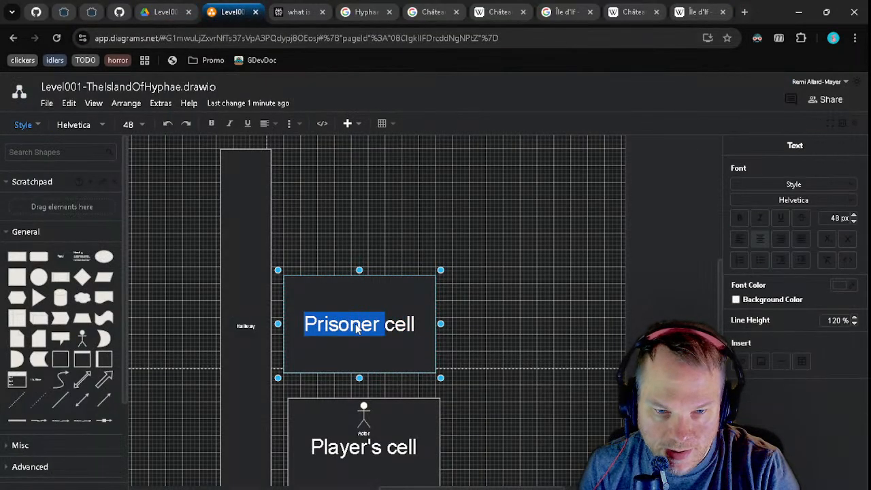
key(ctrl+v)
key(ctrl+z)
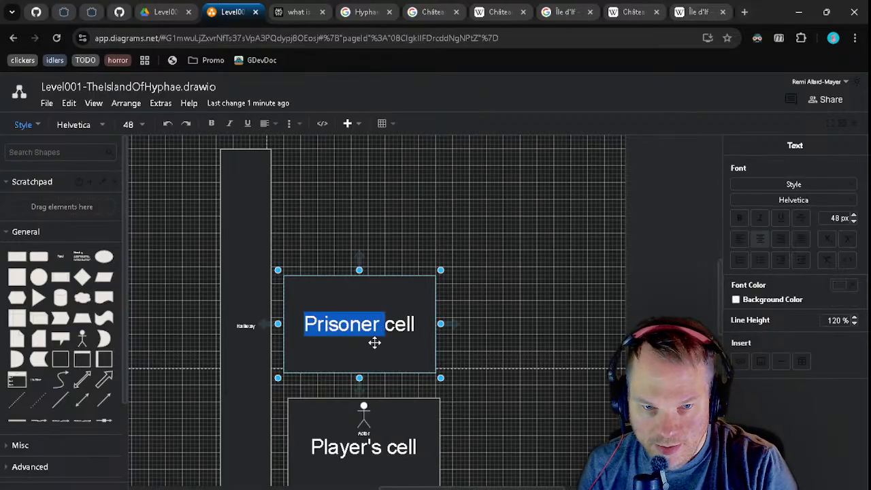
right_click(357, 328)
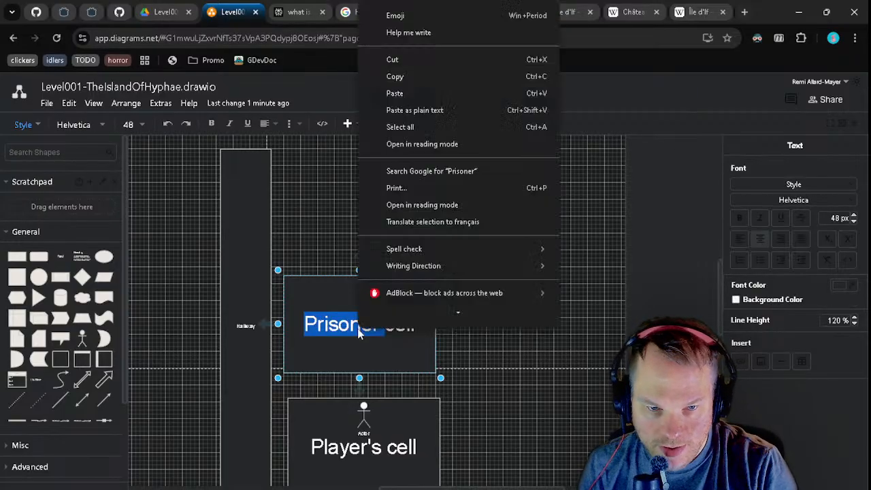
click(444, 108)
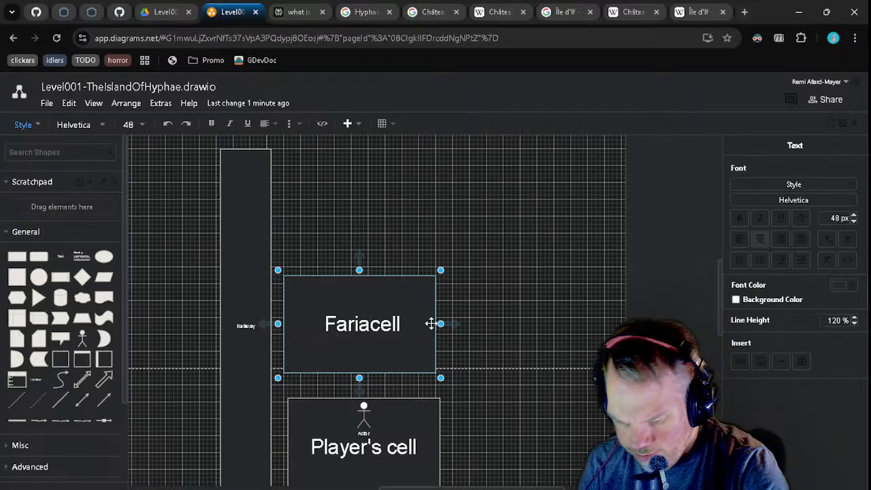
text('s)
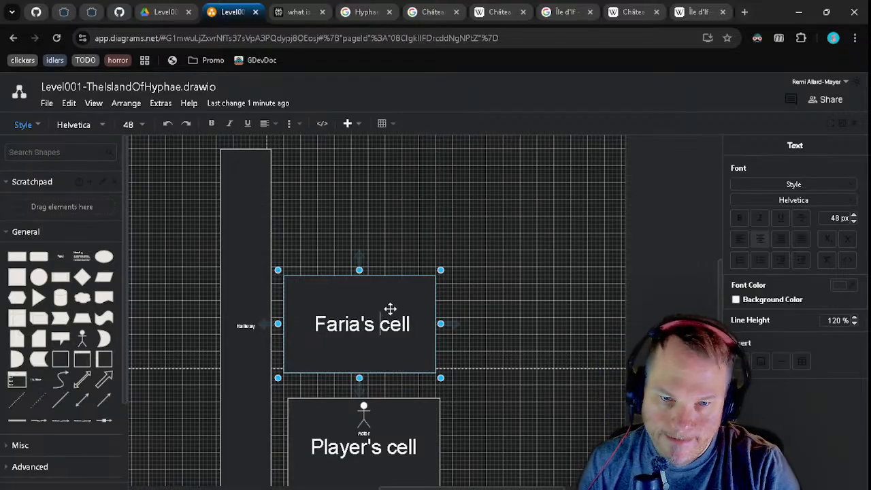
click(465, 324)
- Reposition Faria's cell horizontally so that it sits one grid unit away from the hallway
click(408, 353)
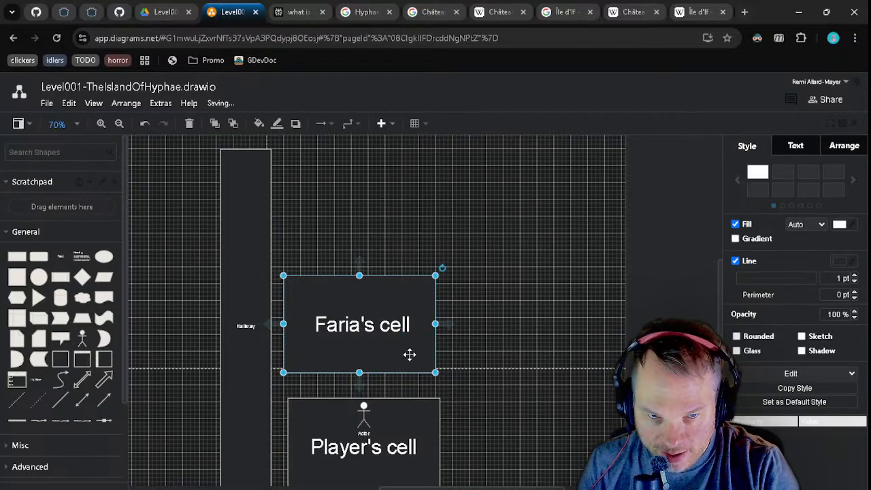
drag(408, 354, 423, 359)
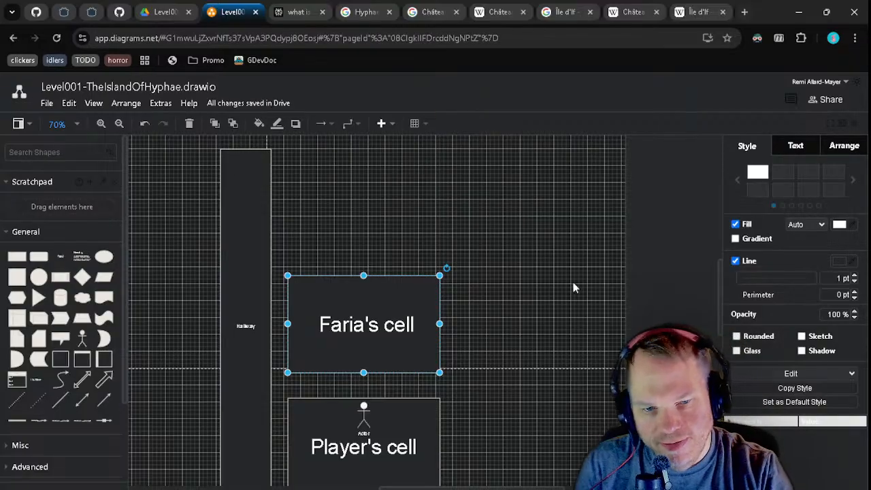
drag(551, 267, 565, 244)
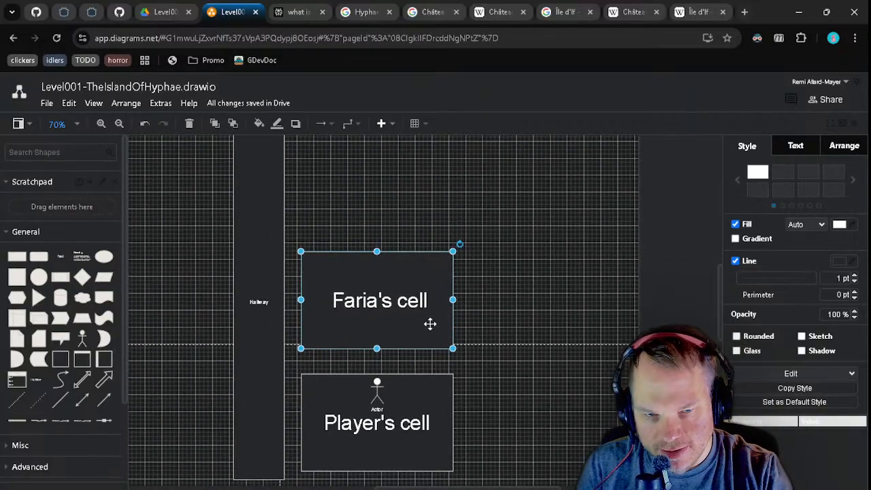
drag(430, 325, 422, 323)
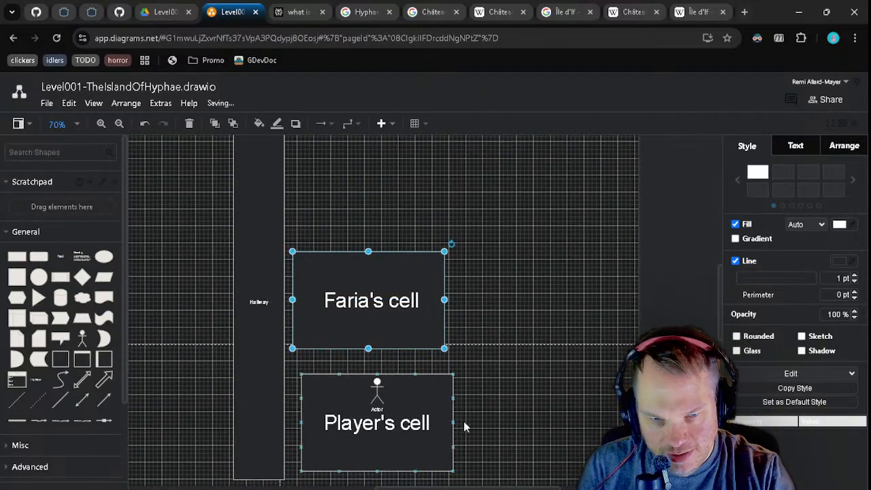
- Move Player's cell together with its actor figure toward the hallway, aligning it with Faria's cell above
drag(513, 371, 339, 465)
click(430, 444)
drag(431, 444, 422, 445)
click(529, 390)
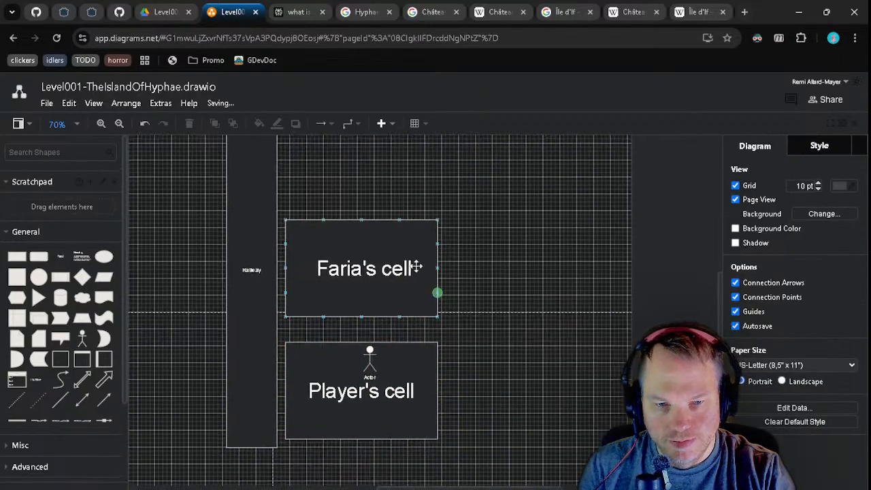
- Lower Faria's cell toward Player's cell, leaving only a narrow gap between the two rooms
drag(507, 185, 284, 324)
drag(349, 296, 350, 319)
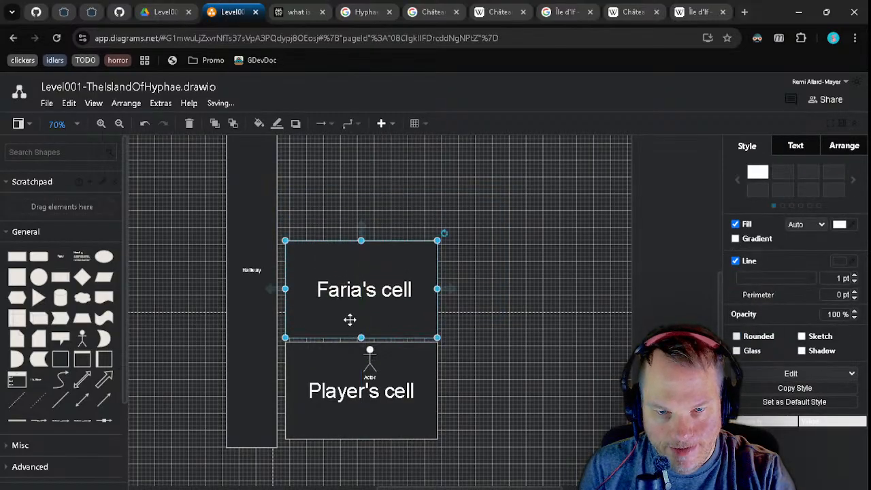
click(489, 298)
key(x)
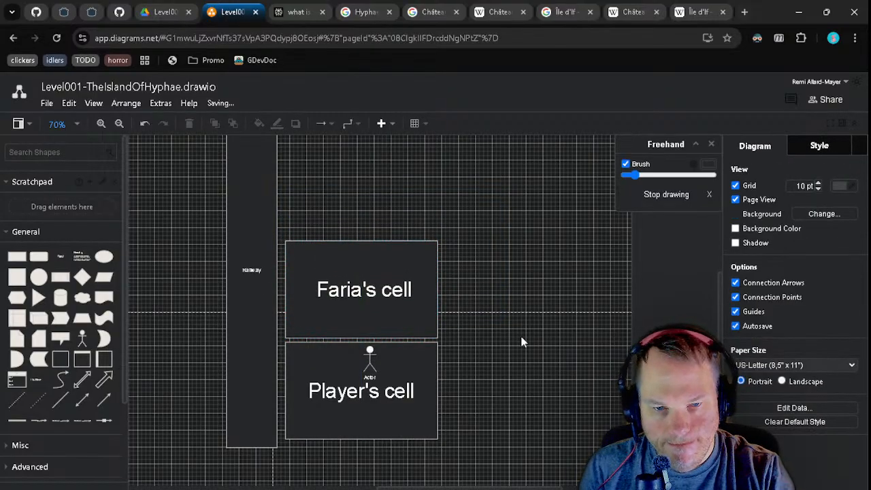
click(711, 145)
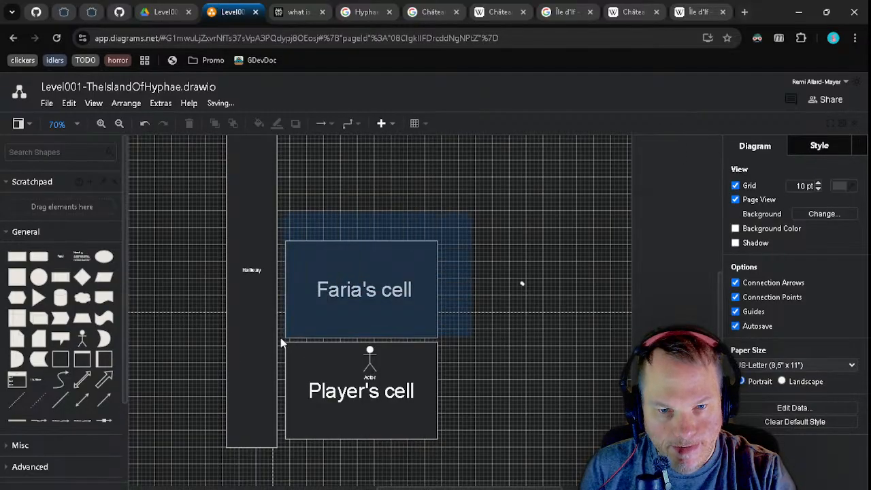
click(319, 306)
drag(318, 306, 321, 296)
click(550, 265)
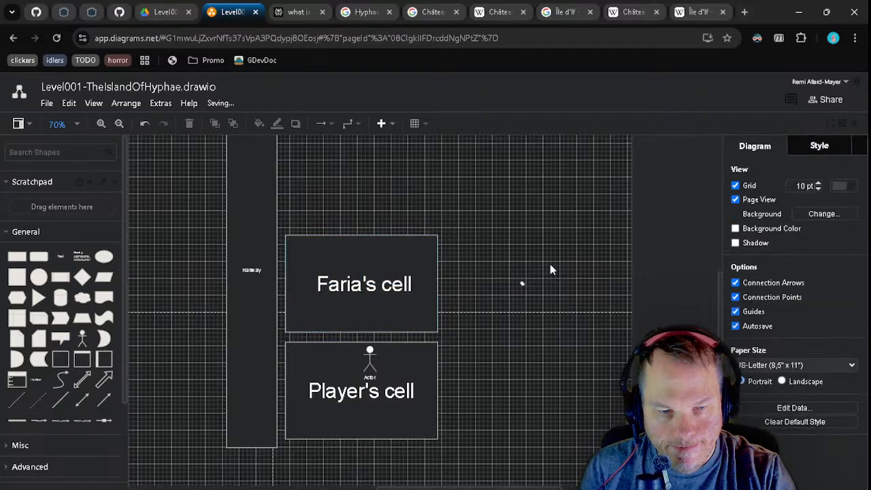
- Delete the stray freehand dot and the accidental connector line beside Faria's cell
click(522, 284)
drag(536, 285, 598, 283)
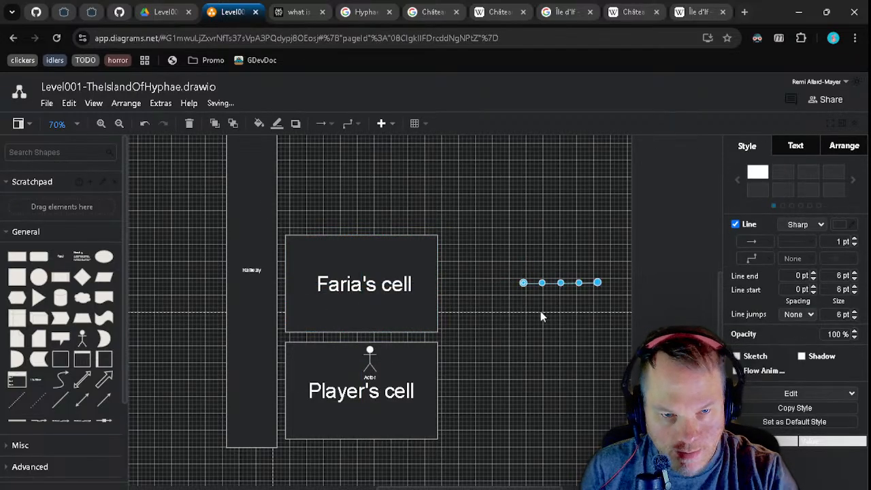
key(Delete)
click(522, 284)
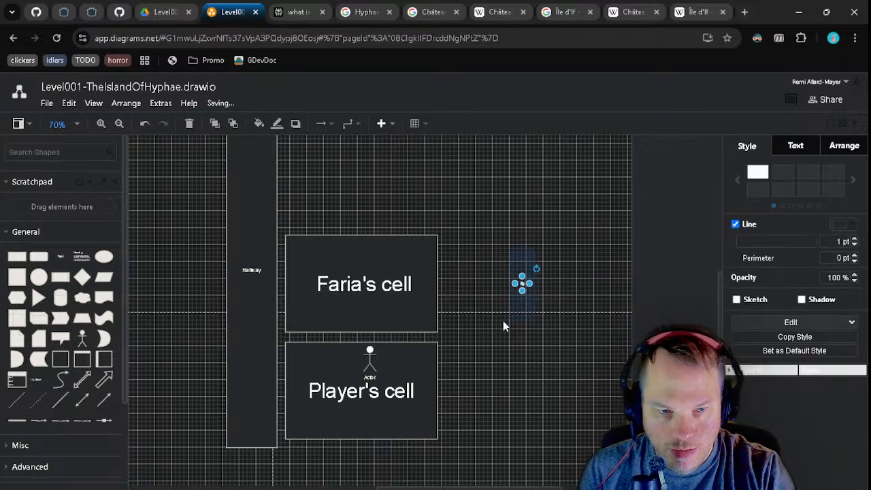
key(Delete)
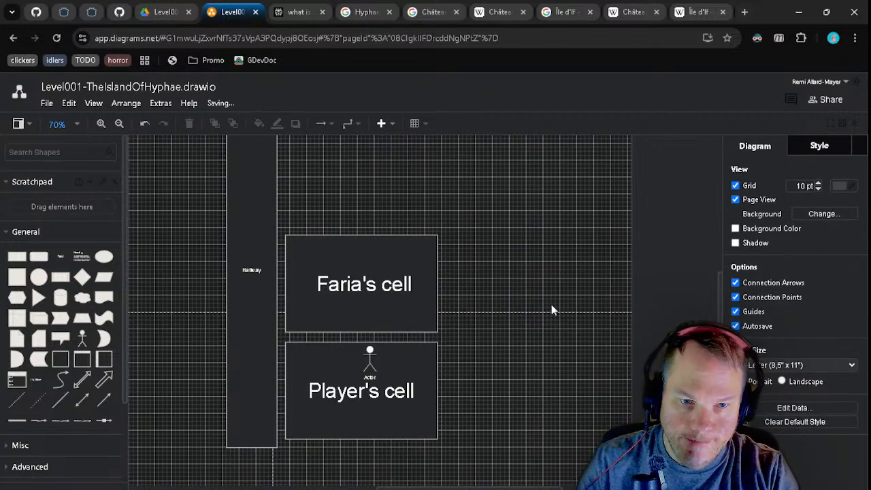
- Move Faria's cell slightly up and away from the hallway to widen the gaps around it
drag(556, 286, 614, 225)
drag(611, 255, 659, 372)
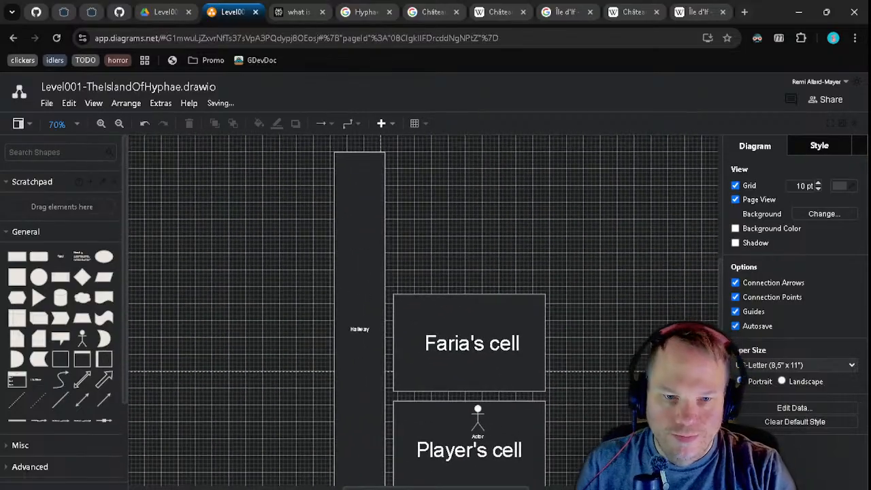
mouse_move(558, 319)
mouse_down()
mouse_move(556, 288)
mouse_move(572, 313)
mouse_up()
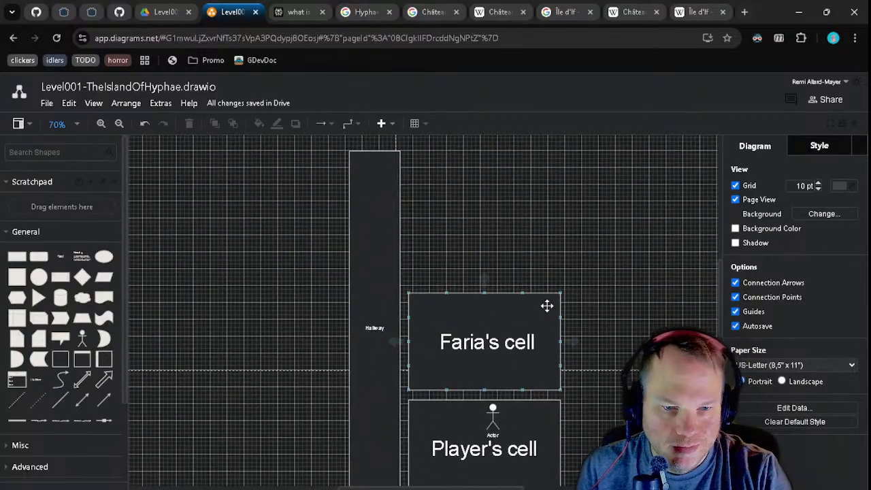
click(547, 305)
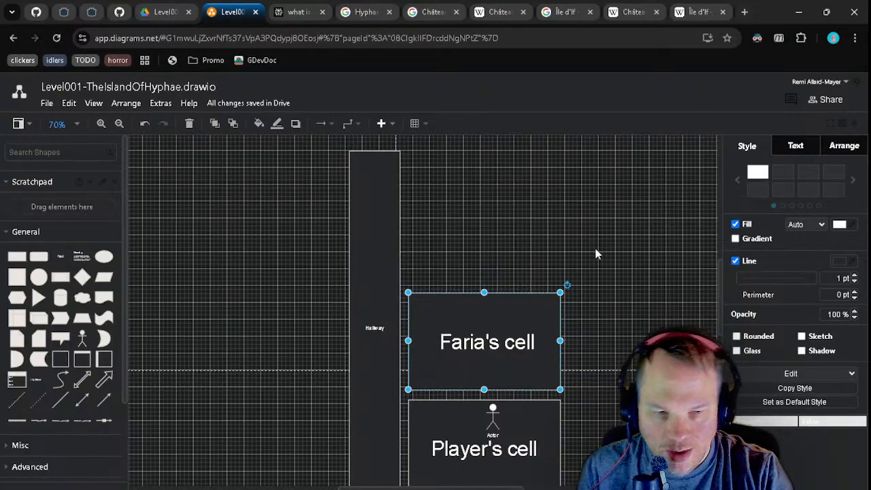
mouse_move(534, 311)
mouse_down()
mouse_move(542, 297)
mouse_move(547, 306)
mouse_move(539, 300)
mouse_up()
drag(590, 416, 564, 394)
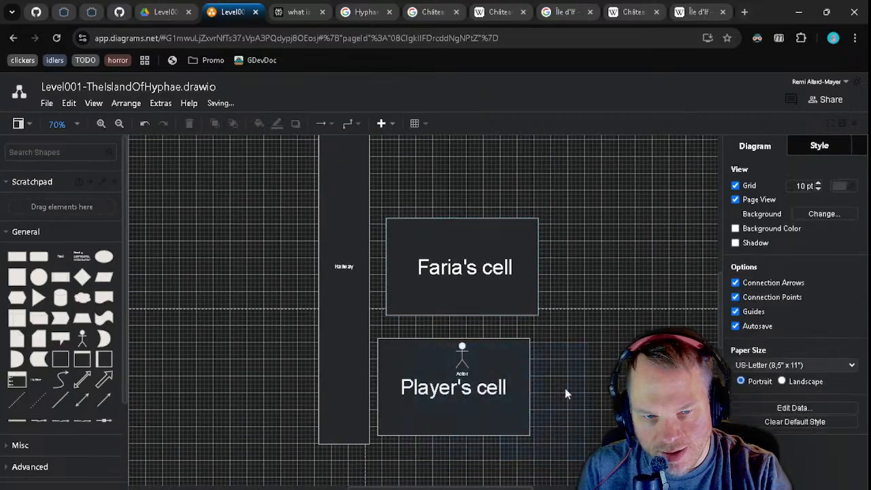
- Move Player's cell together with its actor figure into line beneath Faria's cell, keeping a narrow gap between them
mouse_move(390, 410)
mouse_down()
mouse_move(408, 416)
mouse_move(401, 404)
mouse_up()
click(549, 333)
drag(467, 350, 474, 350)
drag(606, 326, 374, 442)
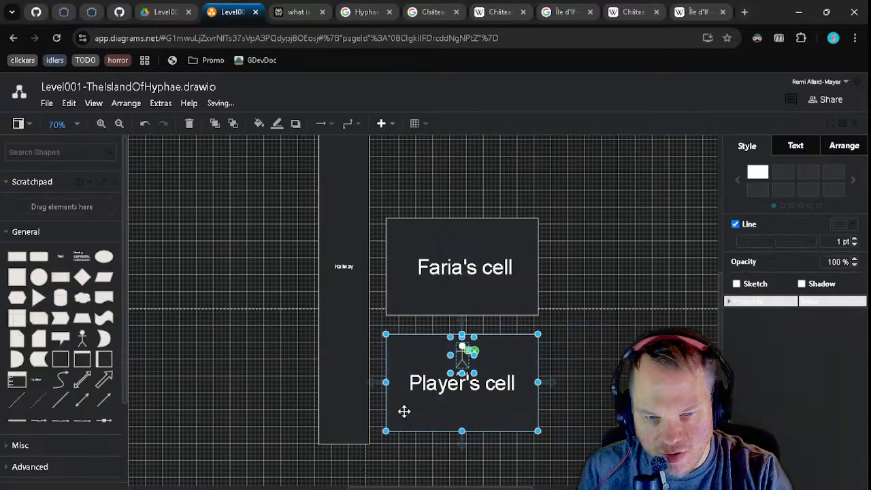
mouse_move(470, 432)
mouse_down()
mouse_move(478, 435)
mouse_move(459, 428)
mouse_up()
click(623, 344)
- Duplicate Faria's cell and place the copy directly above it, beside the upper end of the hallway
scroll(550, 281, up, 3)
scroll(558, 241, down, 1)
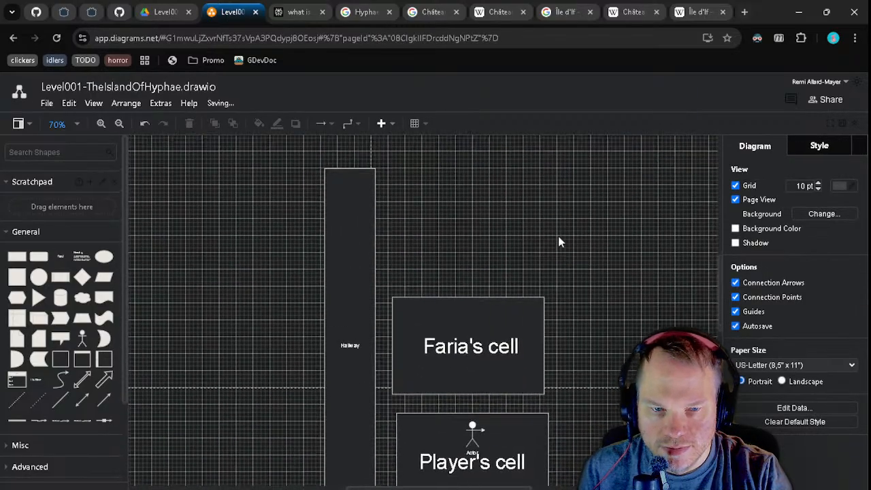
drag(580, 272, 380, 402)
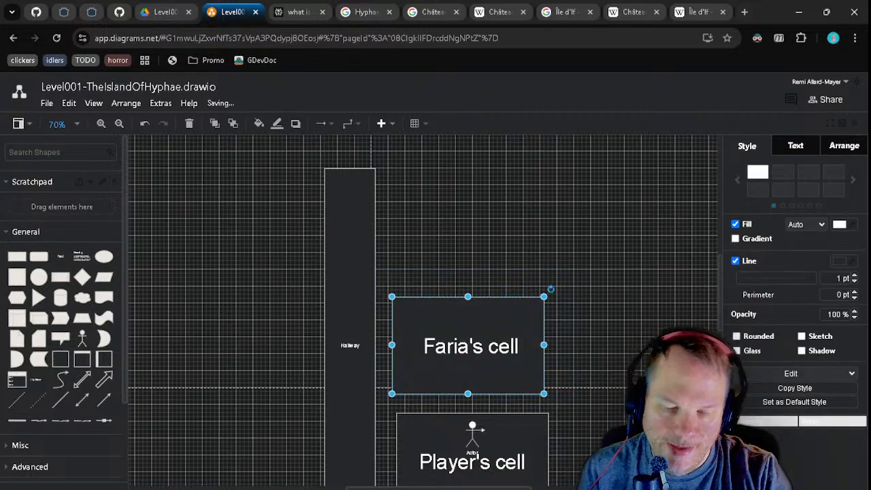
drag(512, 349, 515, 233)
- Change the label of the uppermost cell copy to "Vakero's cell"
double_click(455, 234)
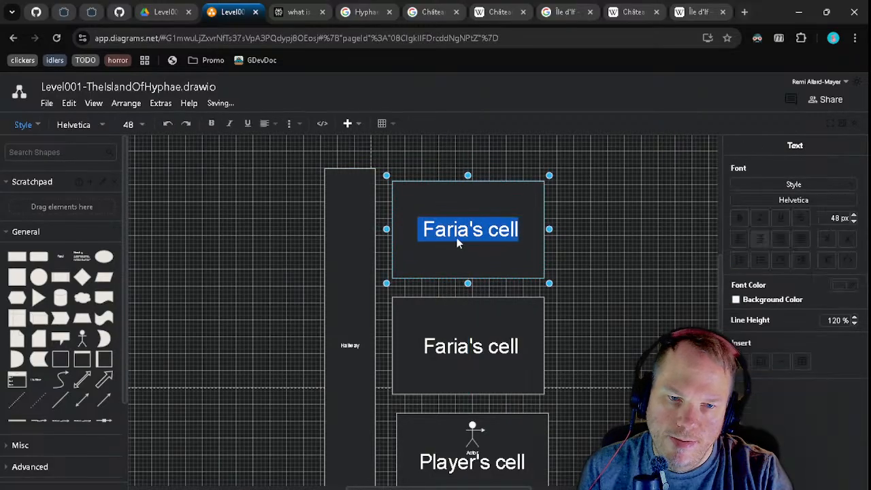
click(452, 233)
double_click(452, 233)
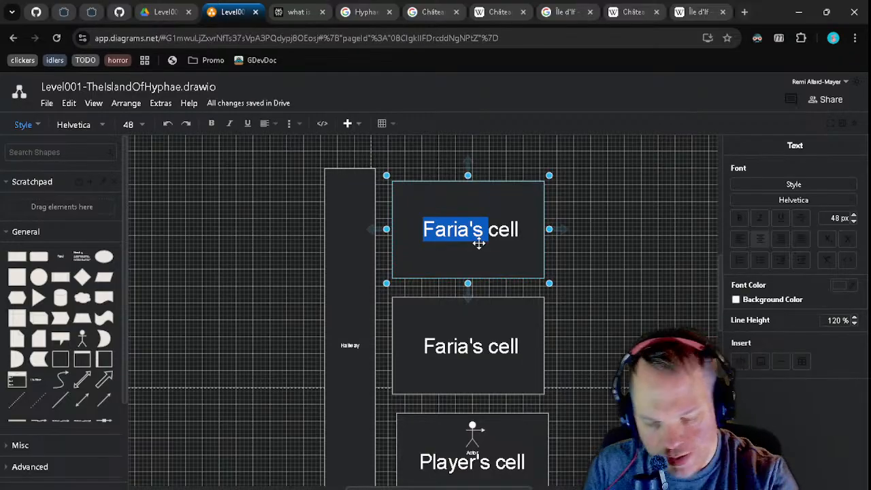
key(Left)
key(Right)
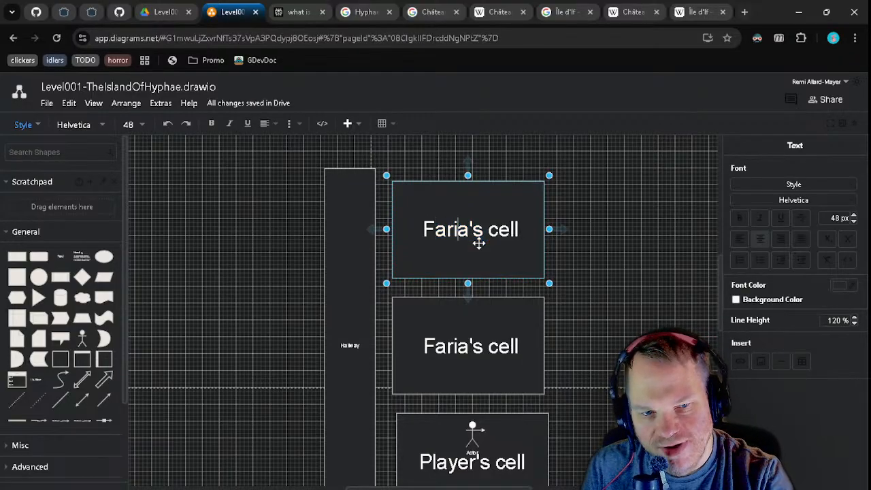
key(BackSpace)
key(BackSpace)
key(BackSpace)
key(BackSpace)
key(BackSpace)
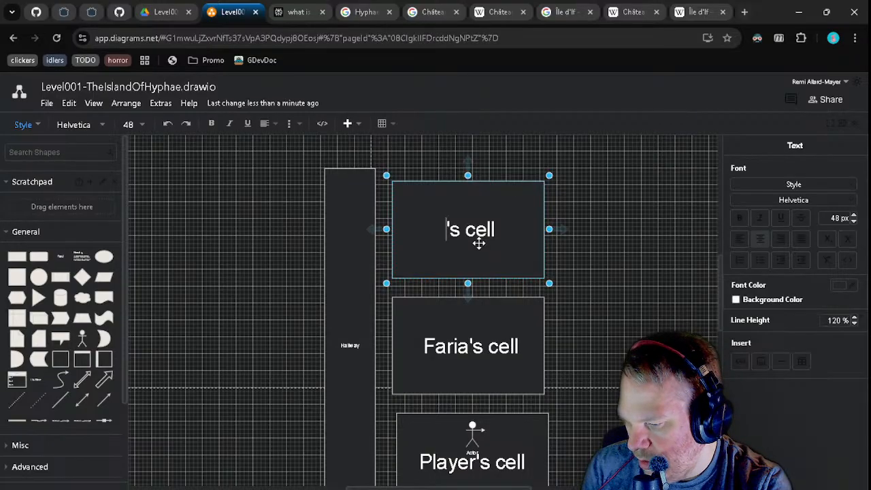
text(Vakero)
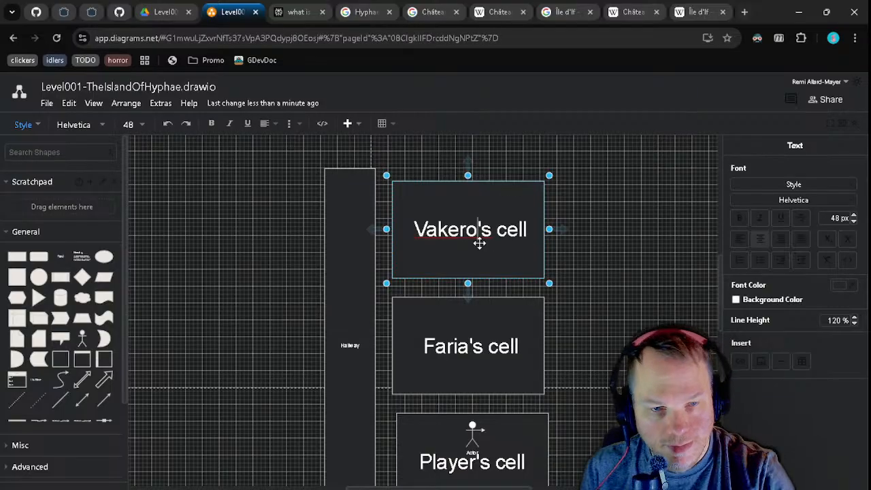
- Correct the spelling in the uppermost cell's label so it reads "Vaquero's cell"
double_click(447, 230)
click(446, 229)
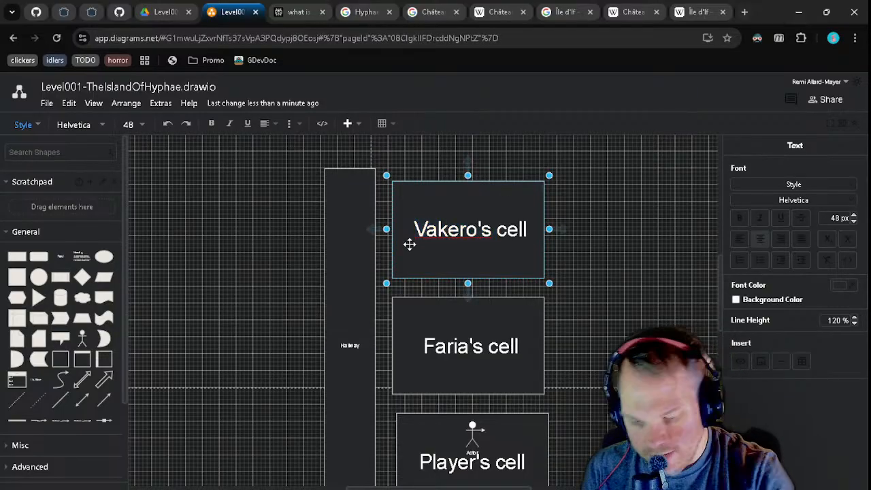
key(Delete)
text(qu)
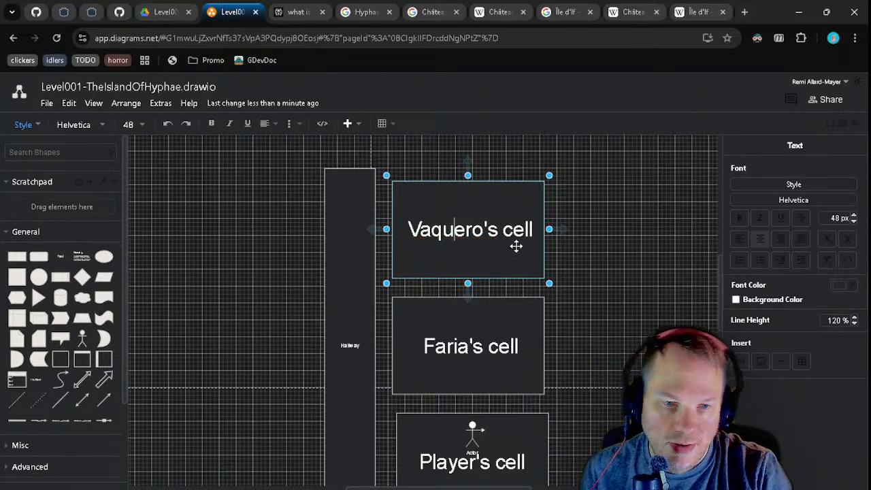
- Search the web for the word "Vaquero" copied from the cell label, and return to the diagram
drag(484, 232, 381, 245)
key(ctrl+c)
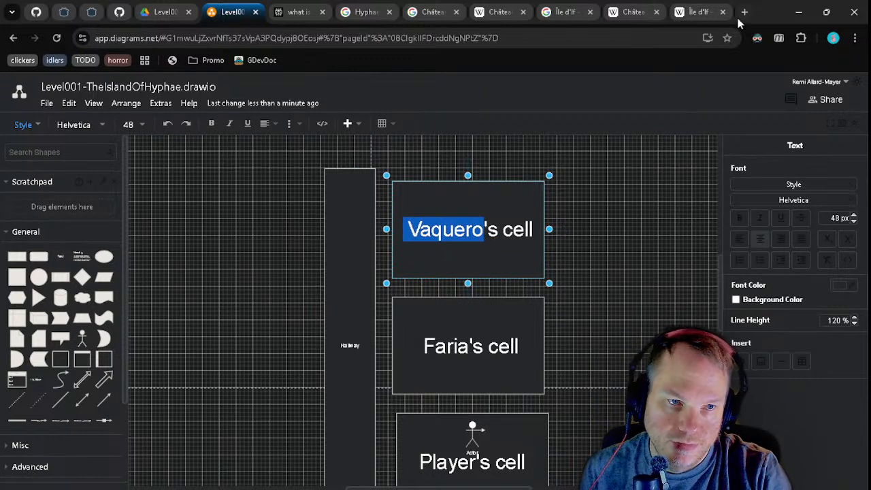
click(744, 11)
key(ctrl+v)
key(Return)
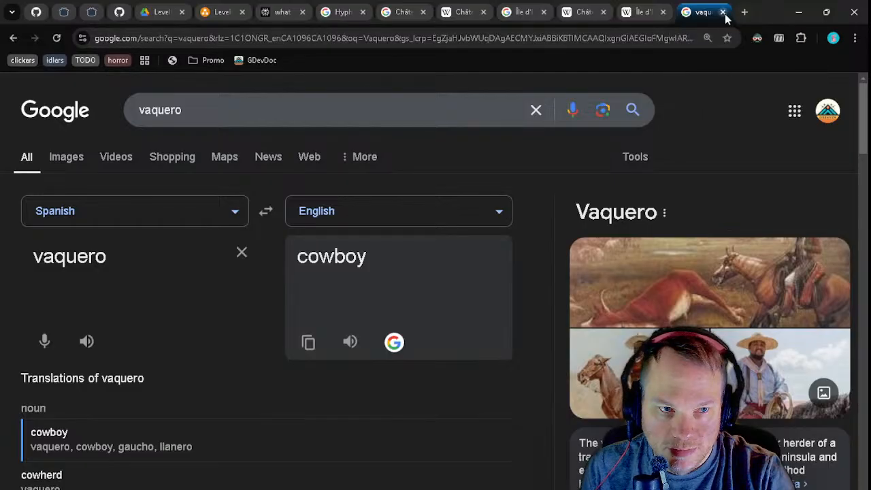
click(723, 11)
- Finish the label edit and nudge Vaquero's cell slightly up and away from the hallway
click(630, 254)
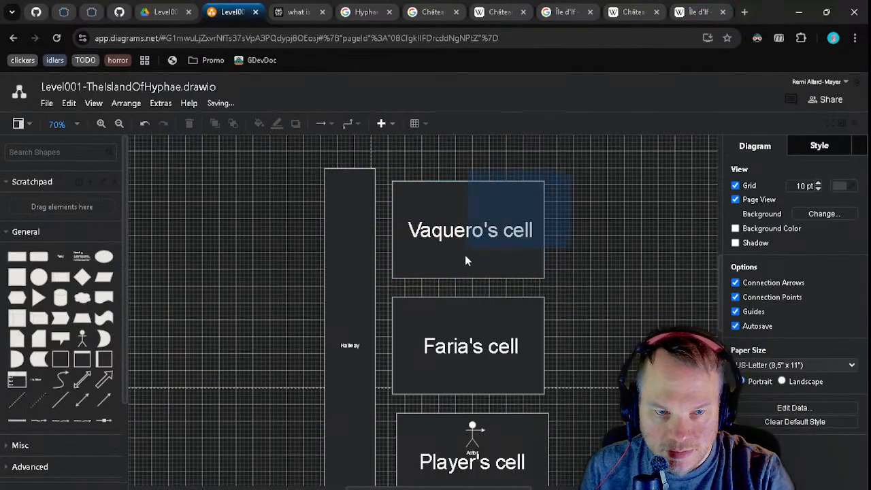
mouse_move(472, 254)
mouse_down()
mouse_move(478, 241)
mouse_move(479, 251)
mouse_up()
drag(622, 304, 681, 255)
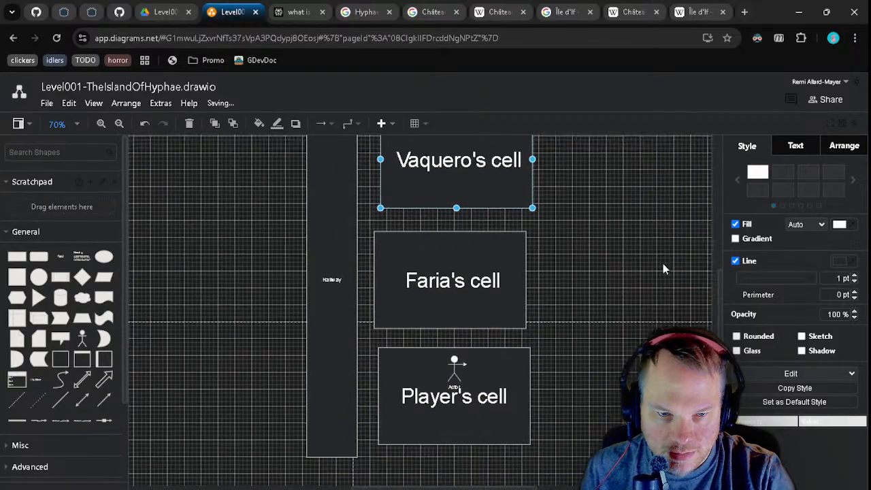
- Duplicate Vaquero's cell and place the copy level with it on the opposite side of the hallway
scroll(663, 263, down, 1)
drag(626, 276, 732, 315)
scroll(670, 293, down, 1)
drag(670, 292, 609, 363)
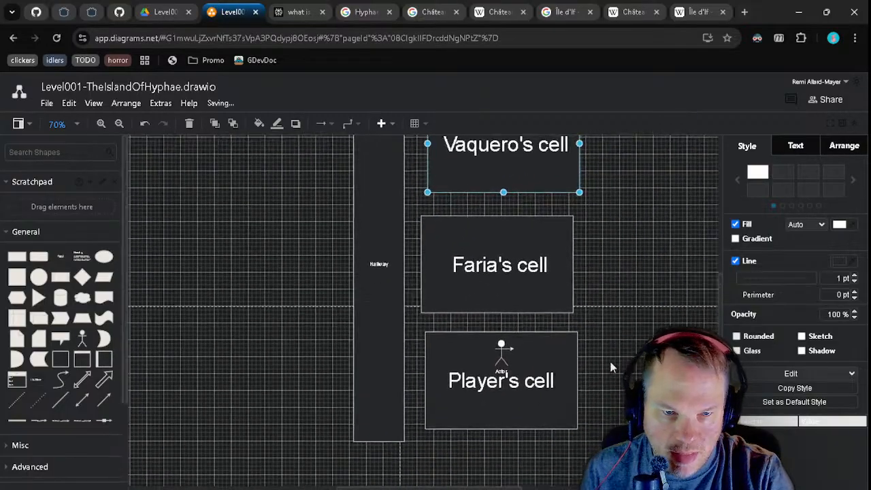
drag(643, 285, 647, 396)
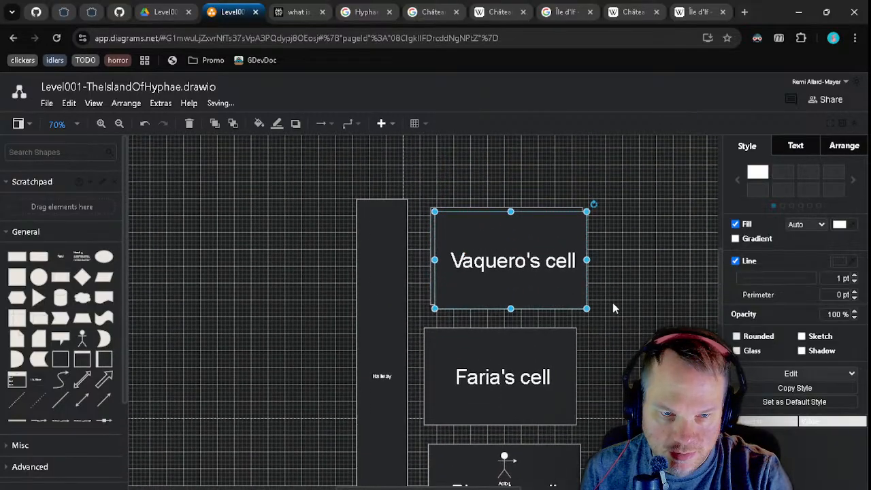
drag(551, 283, 299, 283)
drag(381, 292, 416, 259)
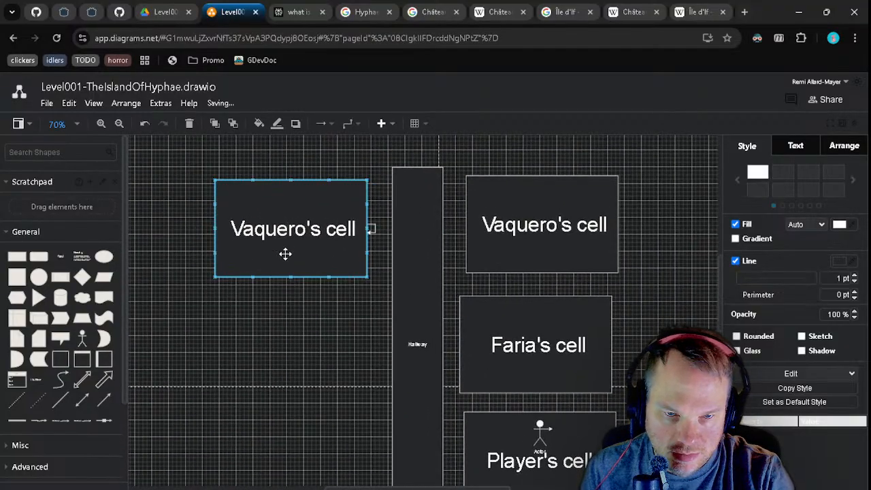
drag(285, 254, 289, 255)
drag(346, 338, 288, 325)
- Rename the copied cell across the hallway as "Prisoner's cell"
click(245, 211)
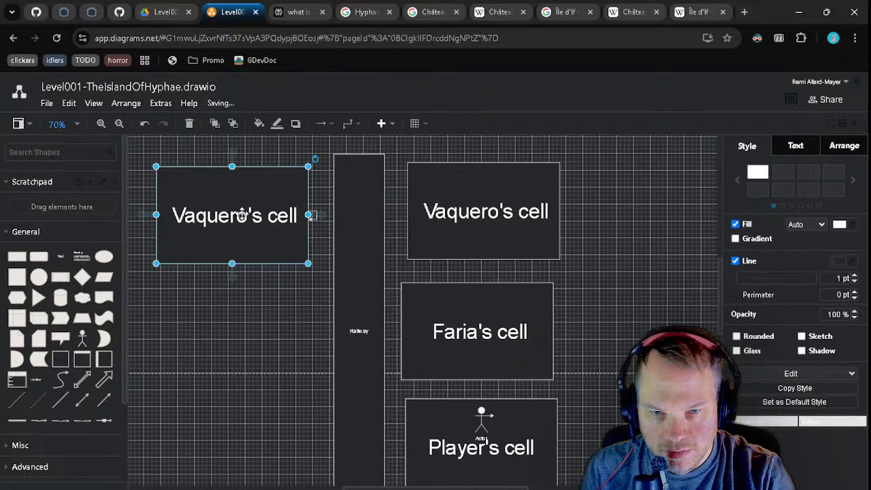
double_click(242, 215)
click(238, 216)
drag(248, 215, 165, 215)
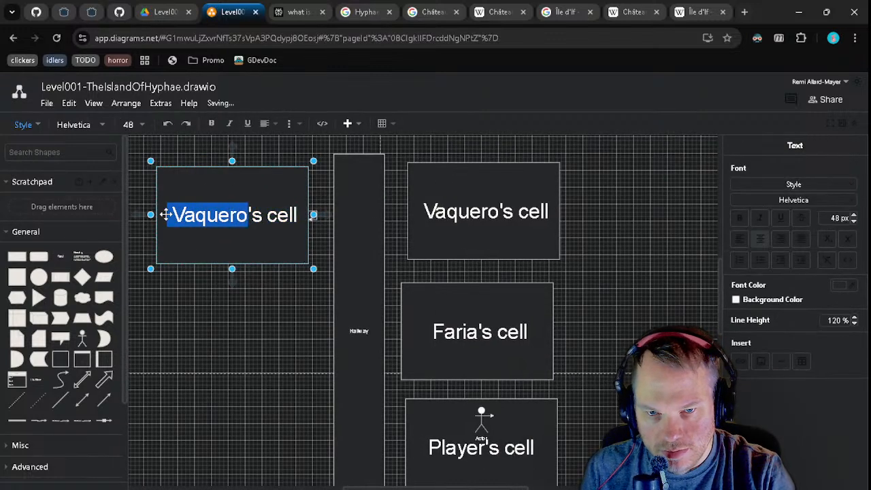
text(Pri)
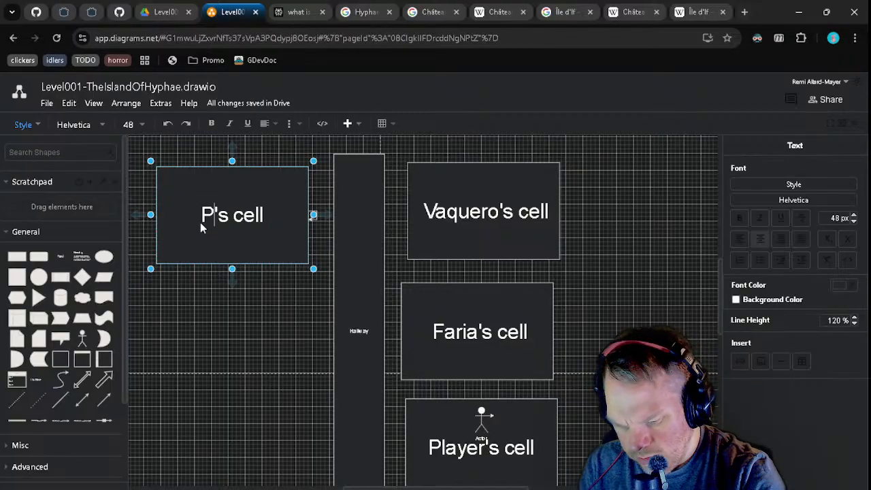
text(soner)
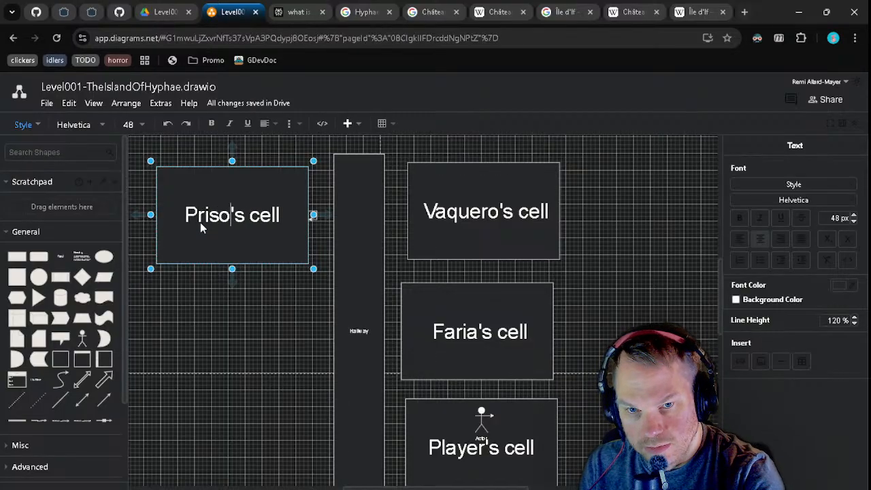
click(333, 344)
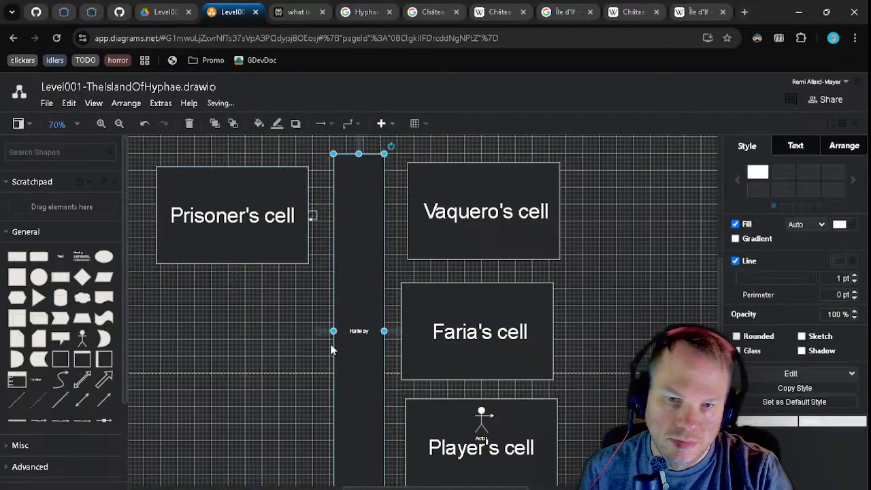
- Duplicate Prisoner's cell and place the copy below it, across the hallway from Faria's cell
click(307, 286)
key(ctrl+c)
key(ctrl+v)
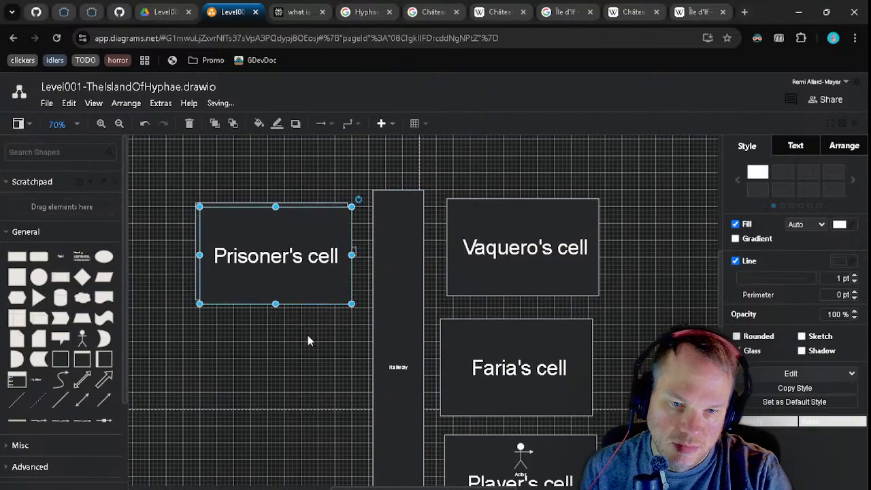
drag(313, 286, 299, 412)
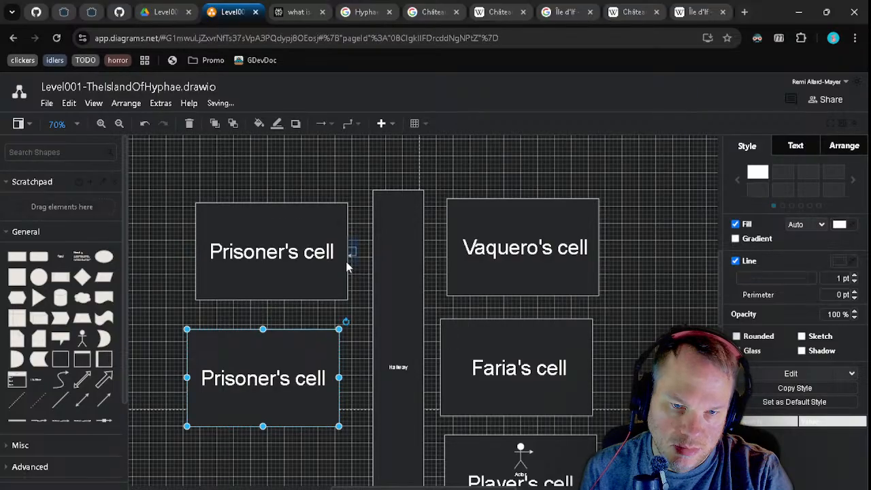
- Delete the stray looping connector on the edge of the upper Prisoner's cell
click(352, 262)
click(355, 255)
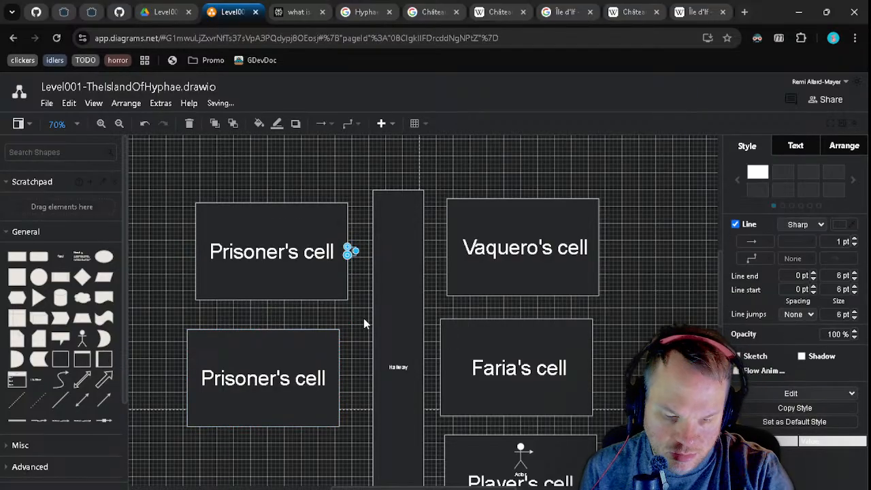
key(Delete)
- Duplicate the lower Prisoner's cell and place the third one beneath it, across the hallway from Player's cell
scroll(371, 266, down, 5)
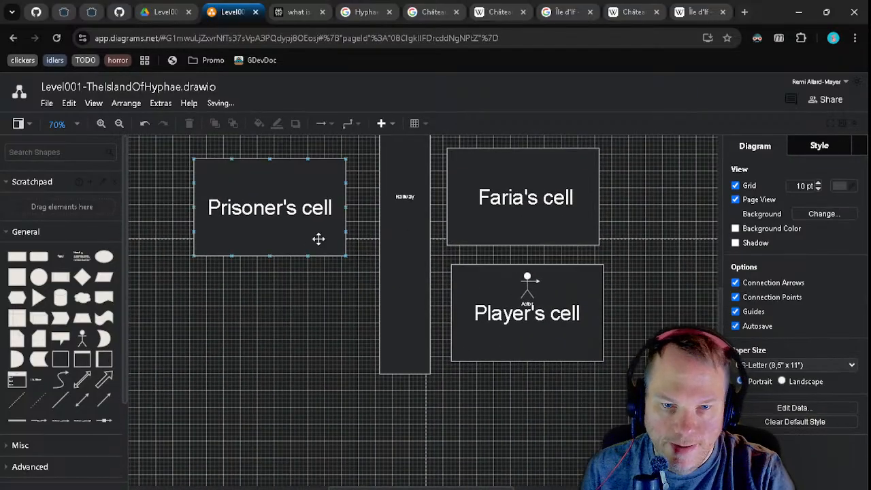
click(314, 240)
drag(322, 233, 325, 352)
drag(402, 341, 358, 419)
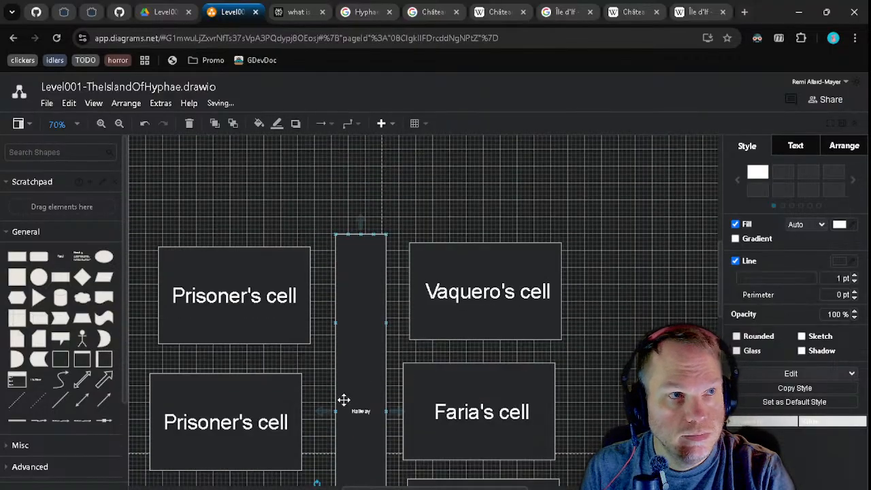
- Set the font size of the Hallway label to 48 px
drag(412, 356, 450, 308)
scroll(451, 308, down, 3)
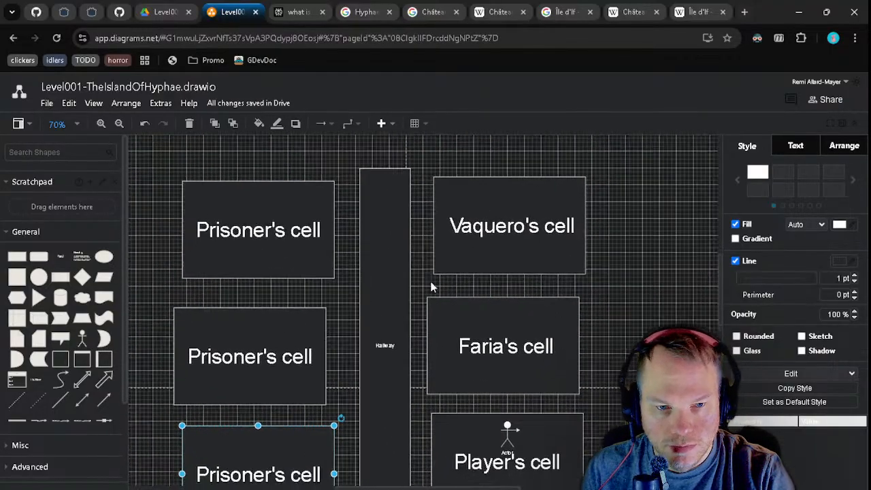
drag(447, 380, 410, 410)
drag(373, 354, 428, 306)
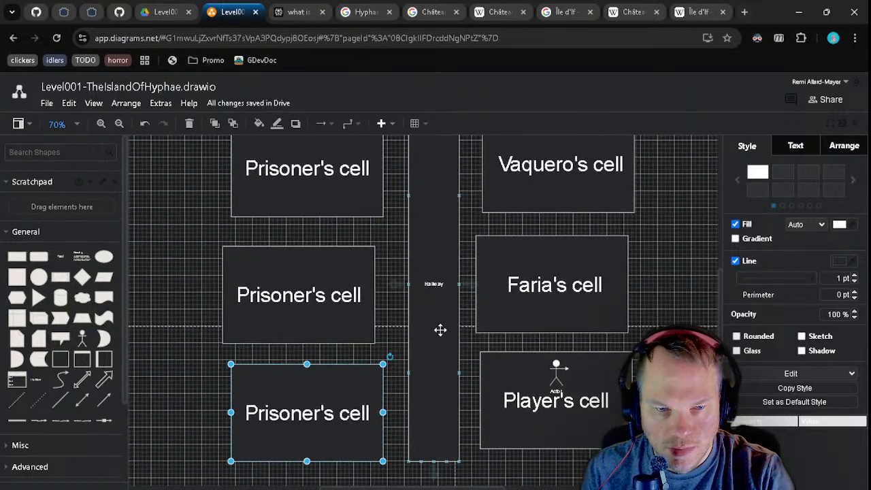
click(432, 284)
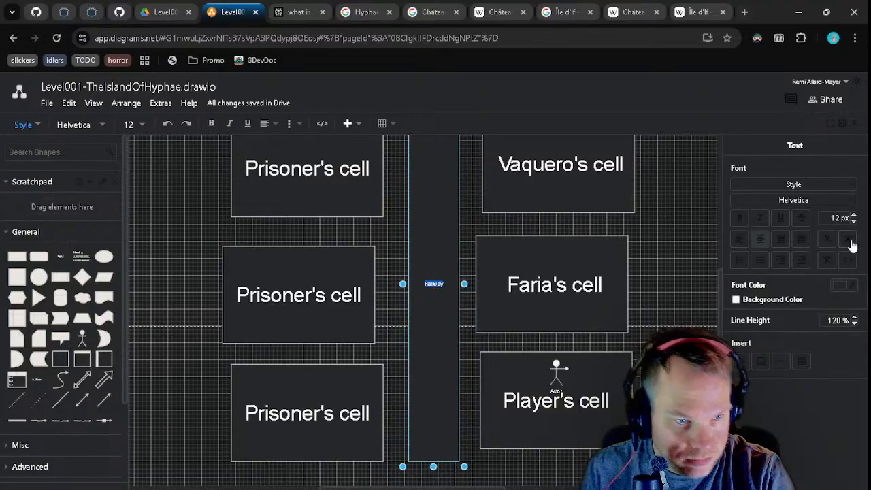
double_click(837, 217)
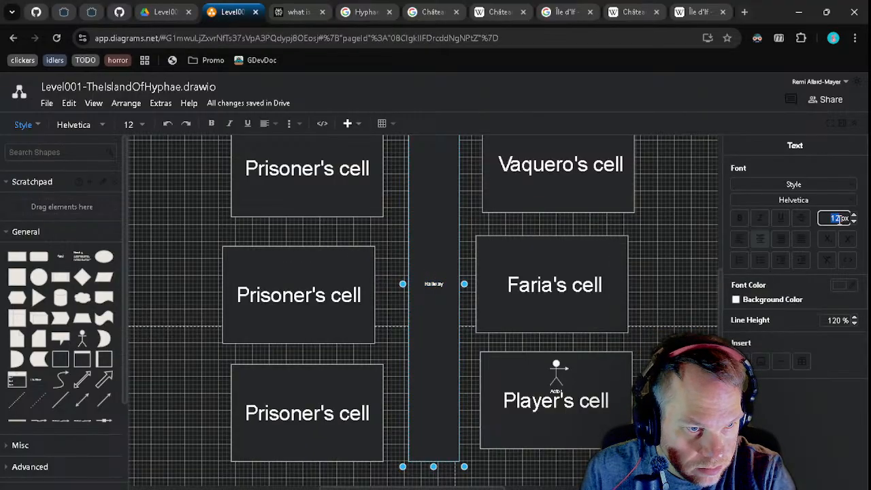
text(48)
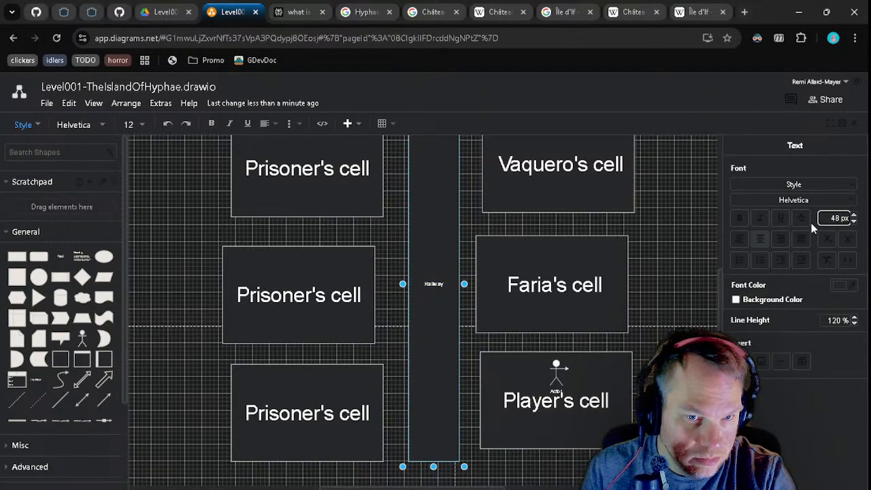
key(Return)
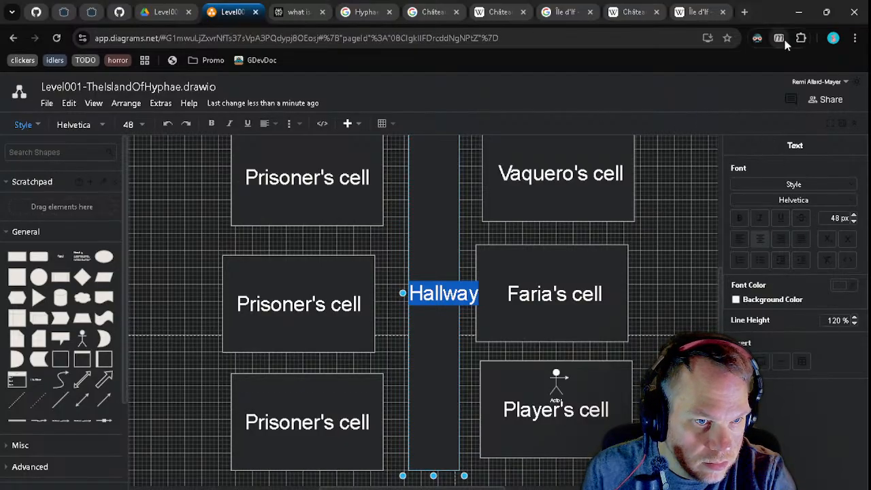
- In the Dark Reader extension, set the brightness to +20 and the contrast to -20
click(757, 38)
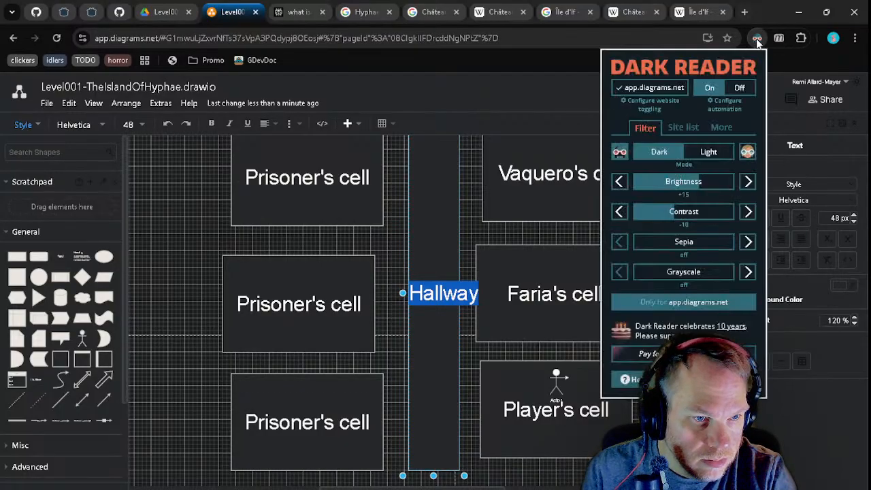
click(706, 185)
click(667, 214)
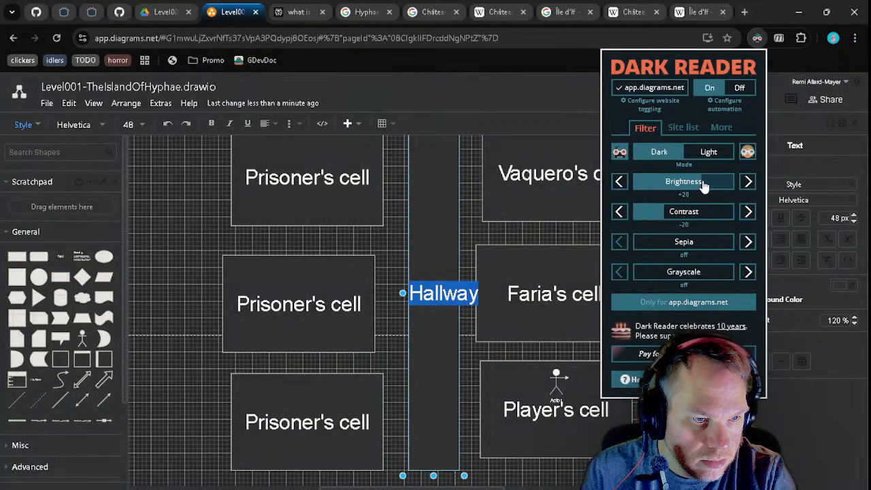
- Widen the Hallway rectangle on both sides so that its label fits within the outline
click(790, 435)
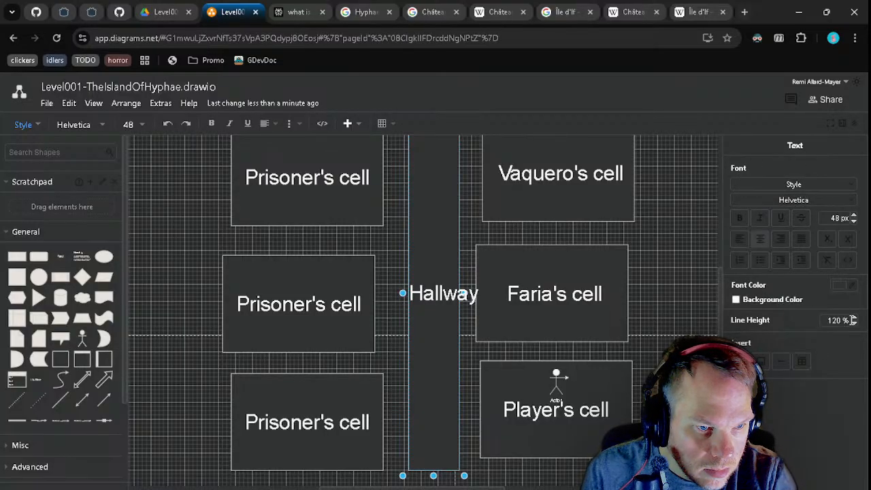
drag(629, 264, 554, 330)
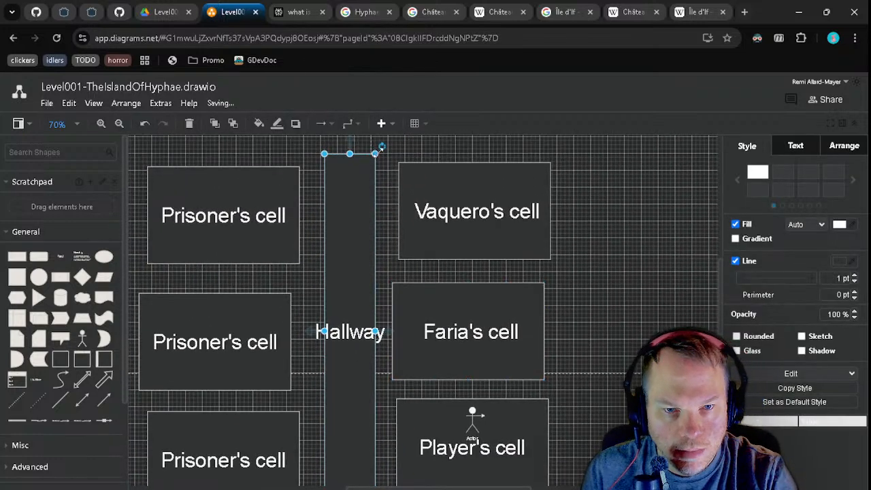
drag(375, 154, 389, 158)
drag(324, 158, 308, 157)
drag(400, 244, 395, 168)
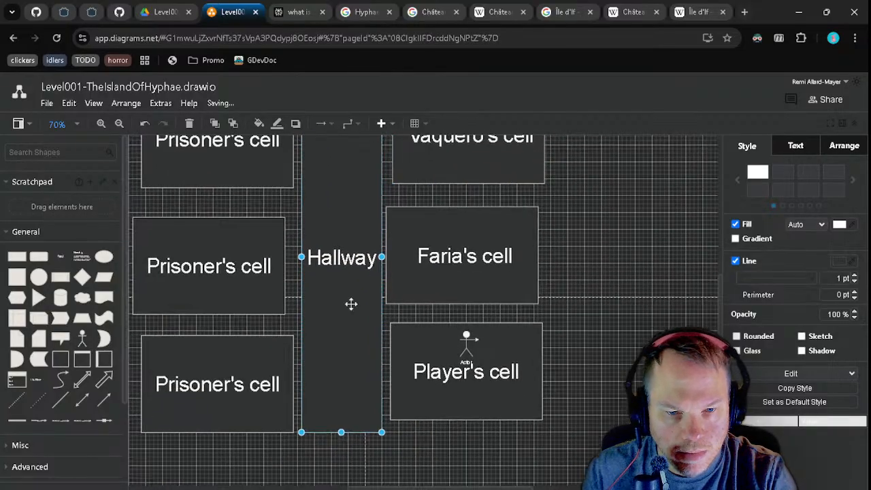
drag(331, 396, 390, 428)
- Line up the lowest Prisoner's cell vertically with the middle one and clear the stray connector on the hallway's edge
drag(314, 376, 297, 383)
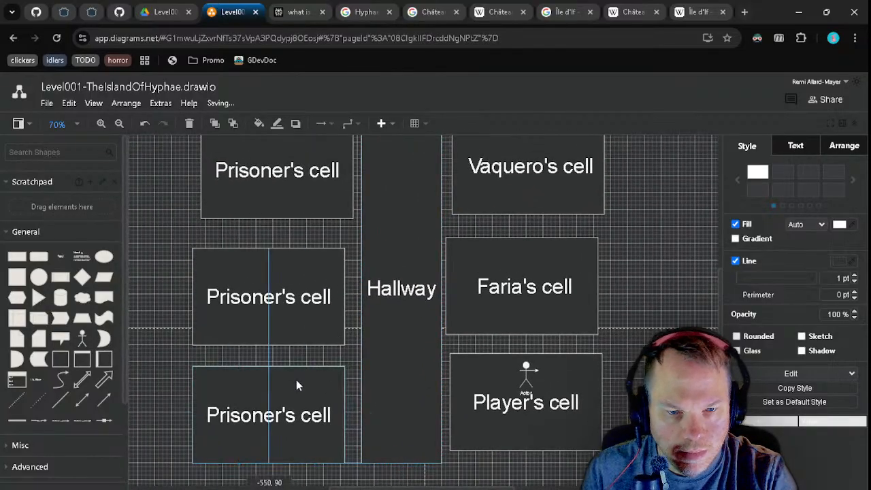
click(373, 315)
drag(360, 290, 352, 289)
scroll(407, 265, down, 3)
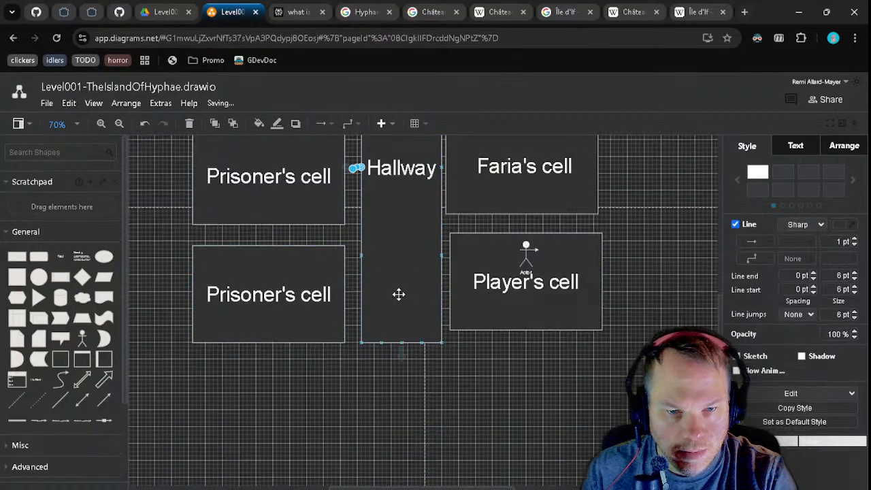
click(381, 268)
scroll(385, 264, up, 3)
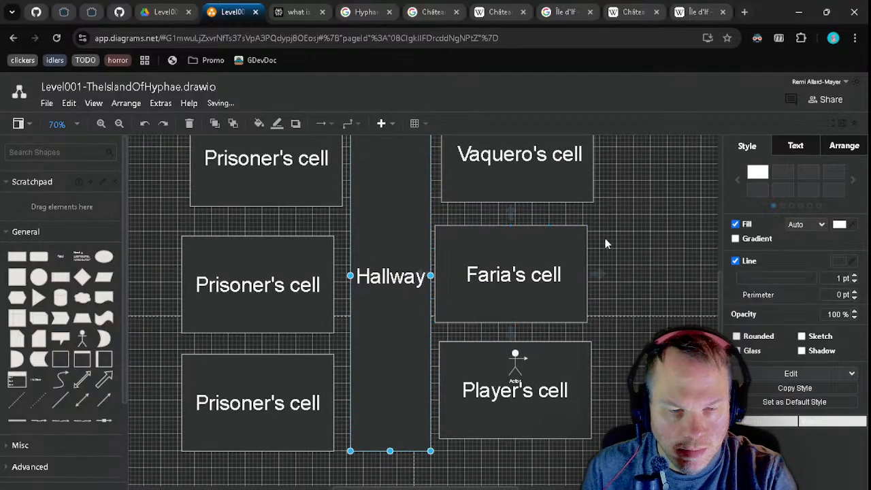
- Position the middle Prisoner's cell directly above the lowest one and move Faria's cell level with it across the hallway
drag(302, 261, 298, 252)
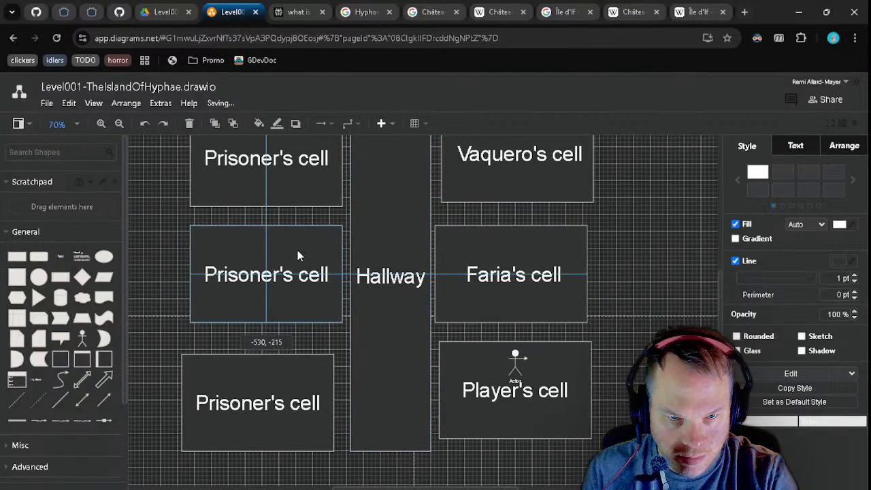
scroll(332, 255, up, 2)
scroll(332, 255, up, 1)
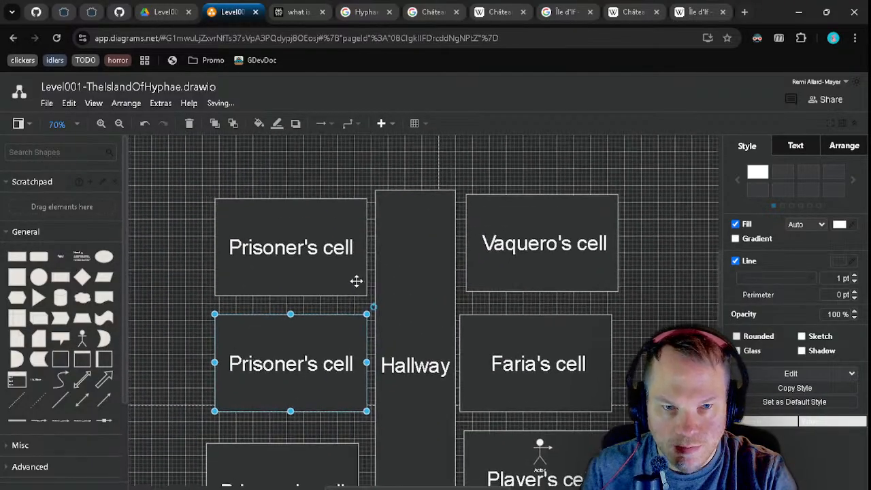
drag(326, 325, 315, 338)
drag(491, 374, 393, 329)
scroll(392, 329, down, 2)
scroll(393, 330, up, 1)
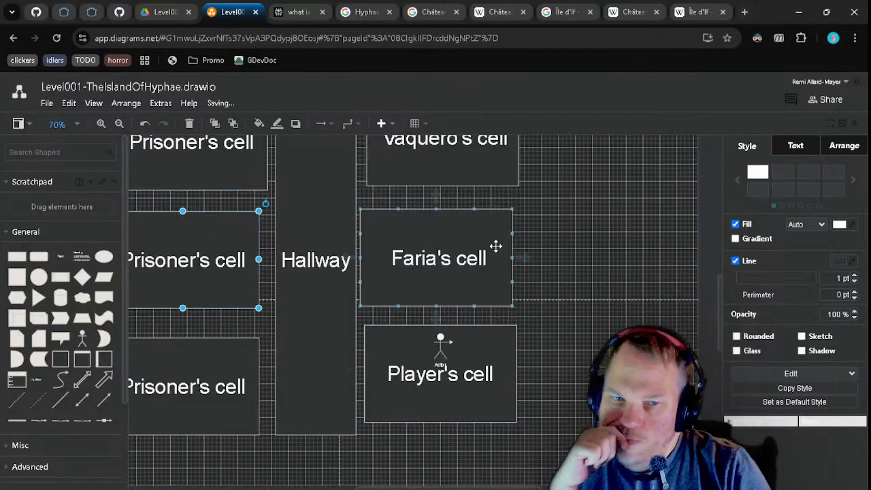
drag(496, 245, 483, 229)
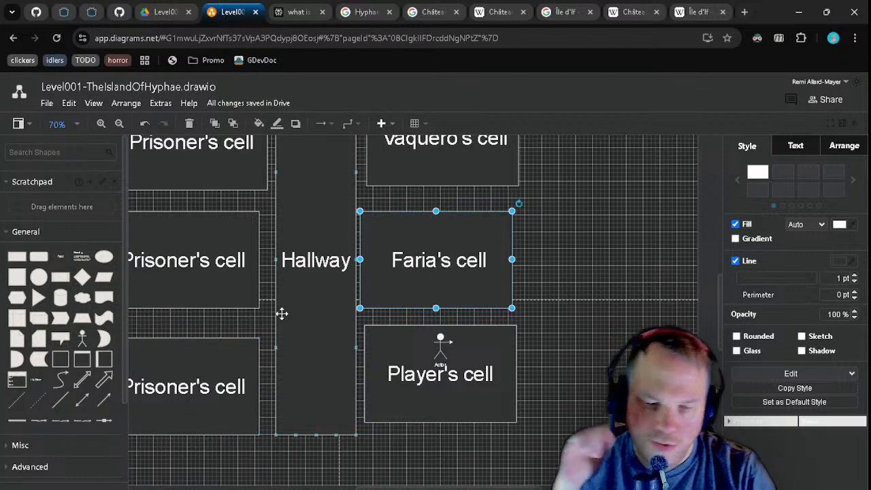
- Look over the whole hallway and the cells along both of its sides
drag(290, 306, 324, 425)
drag(396, 331, 402, 466)
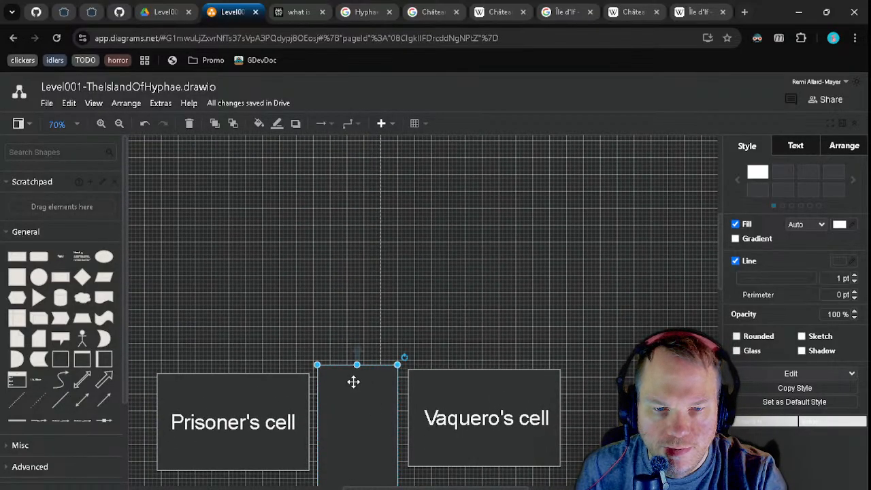
scroll(354, 382, up, 1)
scroll(353, 382, down, 2)
scroll(351, 380, up, 1)
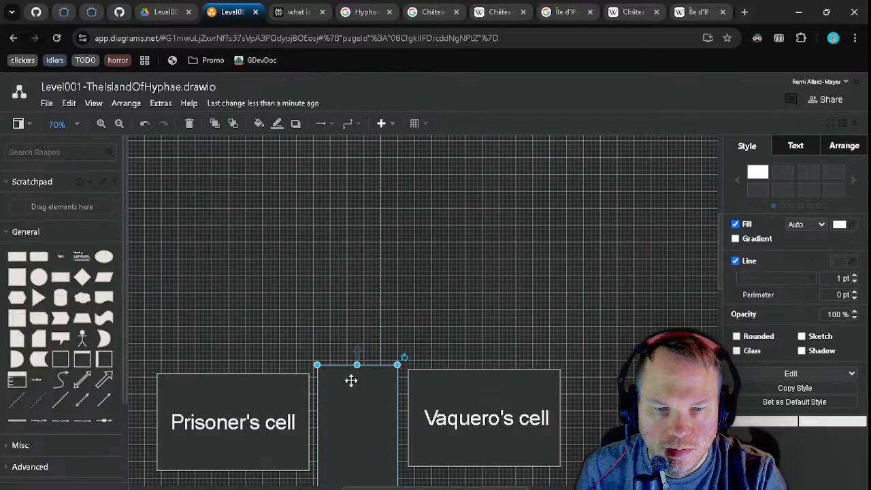
scroll(351, 380, down, 1)
scroll(351, 381, up, 1)
scroll(375, 357, down, 3)
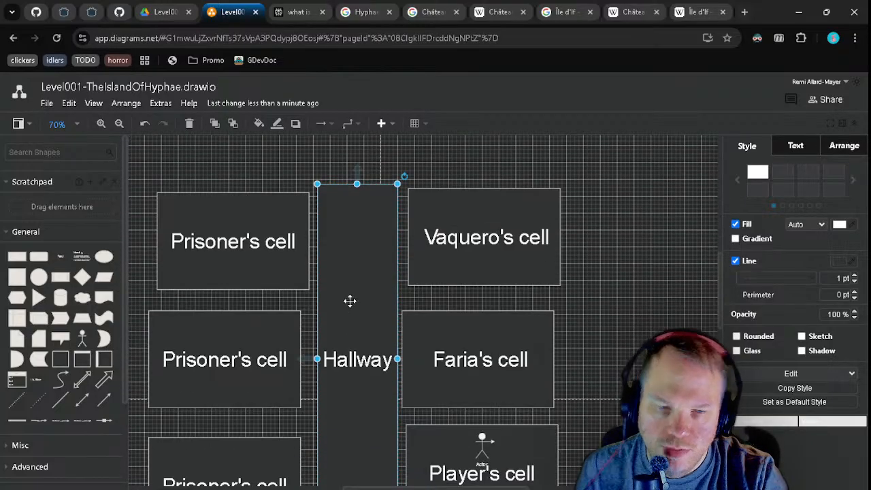
scroll(350, 306, down, 1)
scroll(349, 311, down, 2)
drag(352, 272, 369, 339)
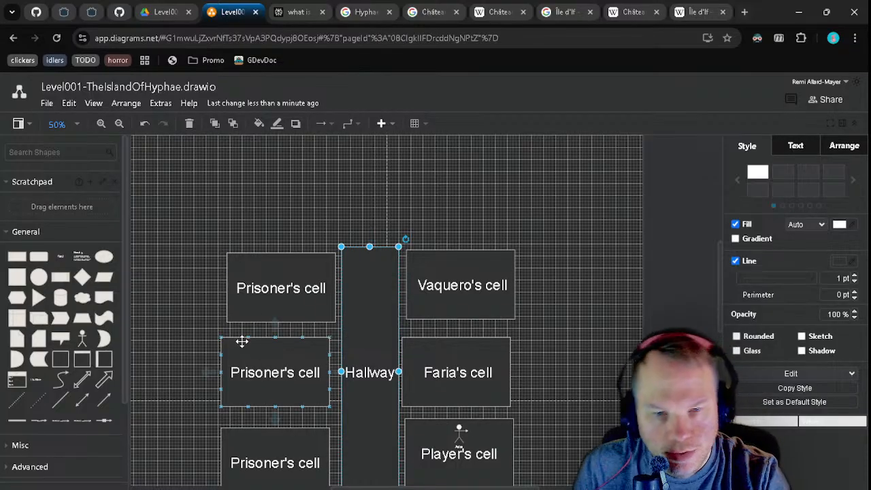
scroll(261, 270, down, 1)
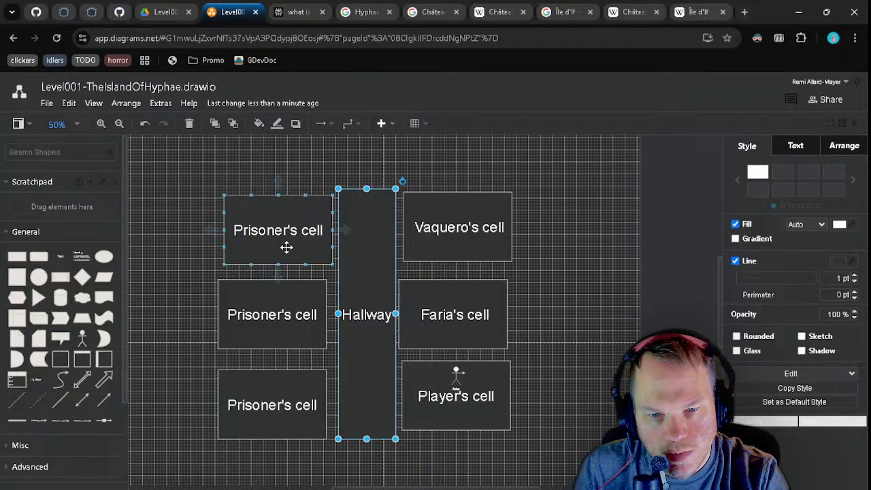
- Move the uppermost Prisoner's cell to just below the lower end of the hallway
drag(287, 247, 392, 433)
scroll(462, 432, up, 5)
scroll(456, 451, down, 1)
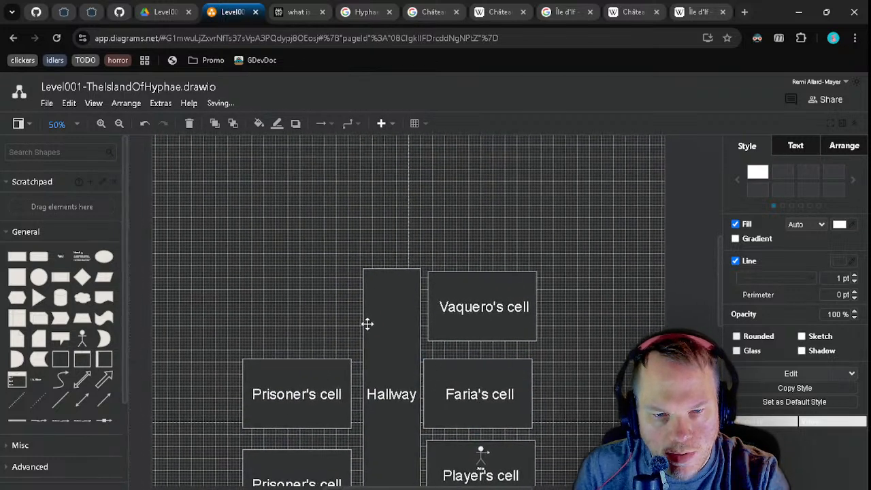
scroll(353, 313, left, 1)
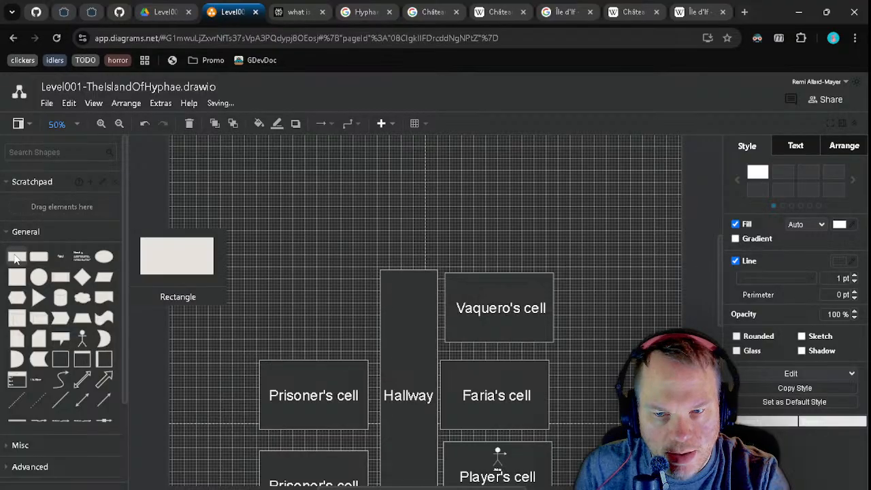
drag(17, 256, 240, 274)
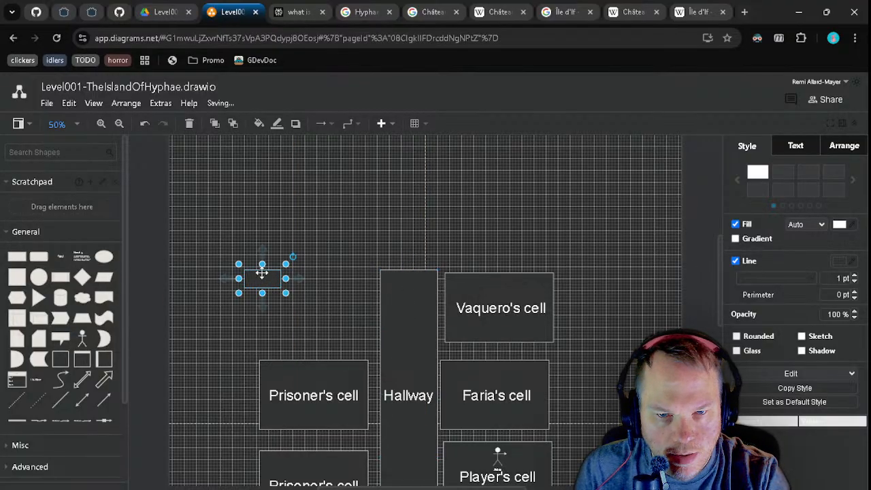
drag(263, 272, 368, 204)
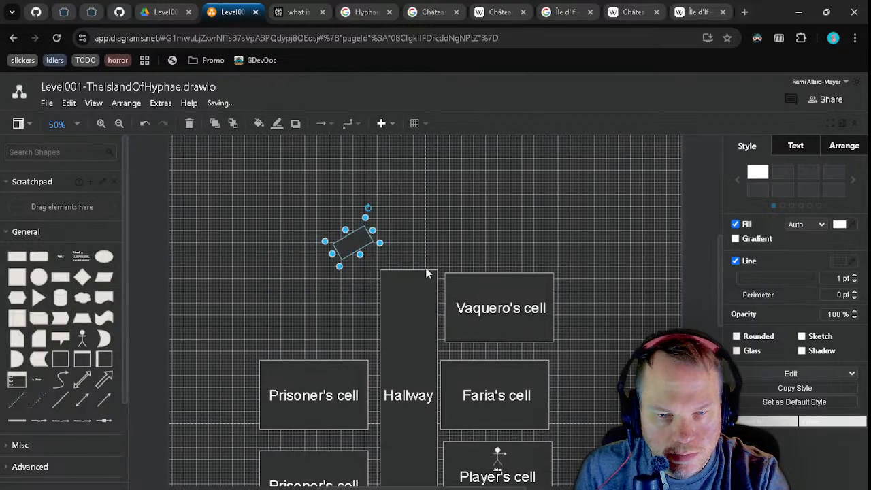
key(ctrl+z)
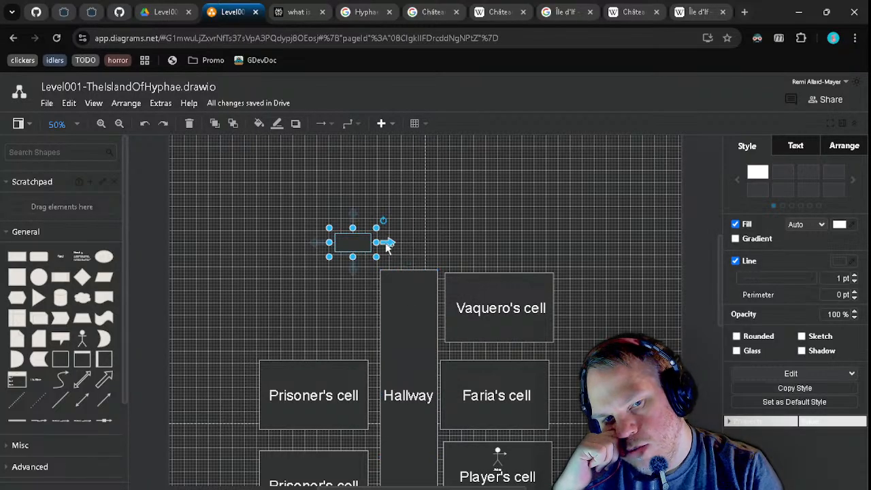
drag(382, 218, 379, 200)
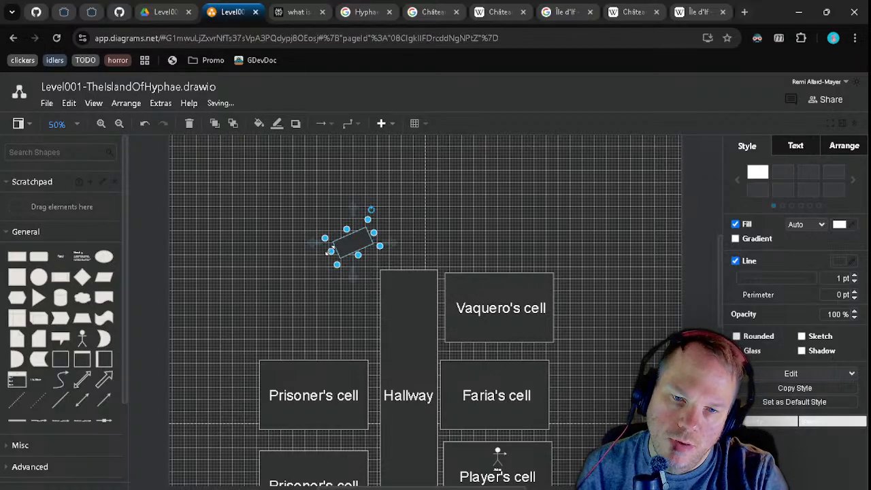
drag(331, 249, 175, 315)
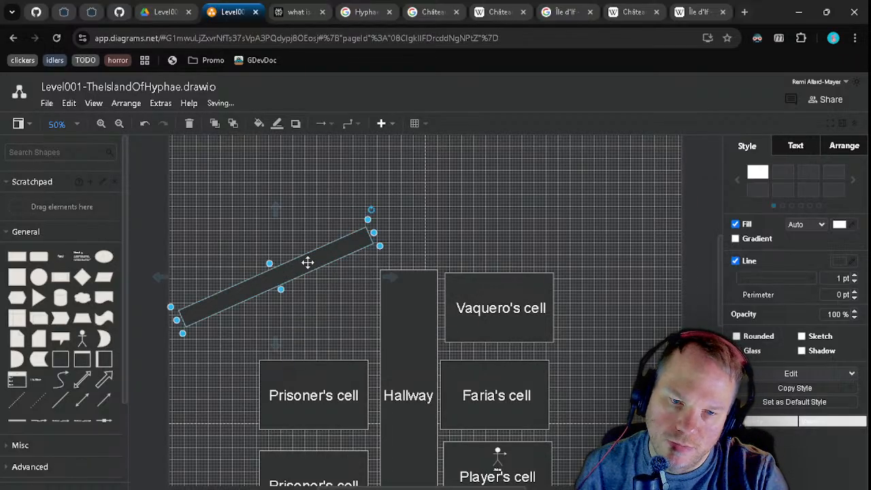
key(Delete)
- Duplicate the Hallway rectangle and place the copy up and to the left of the Prisoner's cells
click(413, 351)
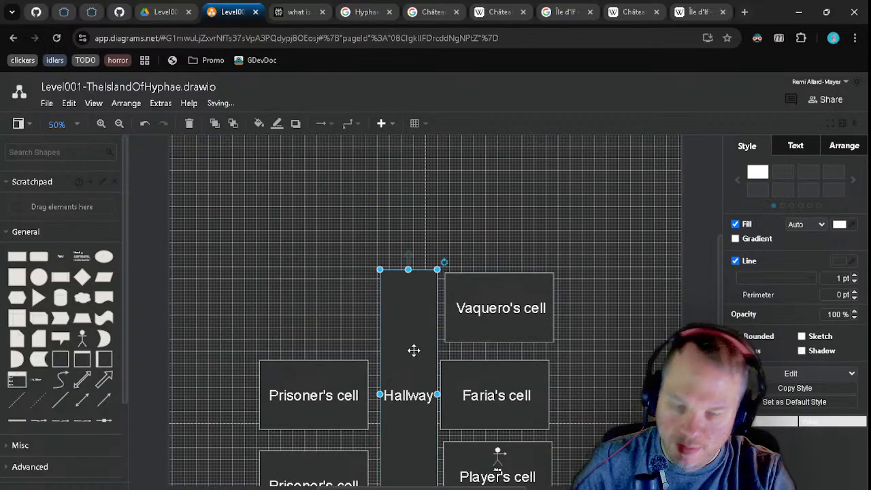
scroll(414, 350, down, 2)
drag(418, 328, 212, 240)
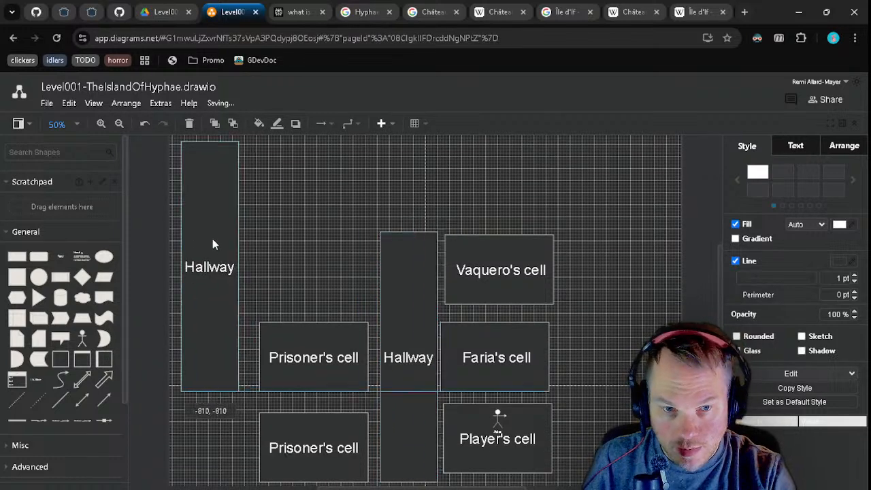
drag(260, 220, 283, 278)
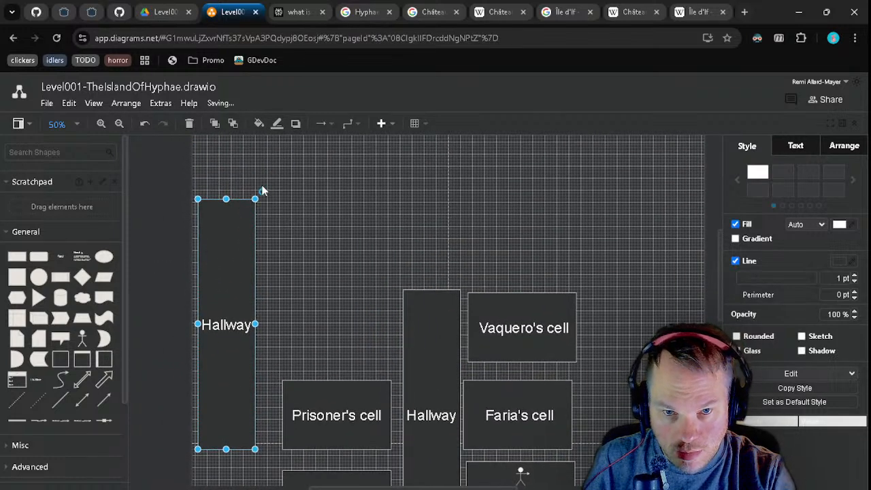
drag(263, 190, 406, 285)
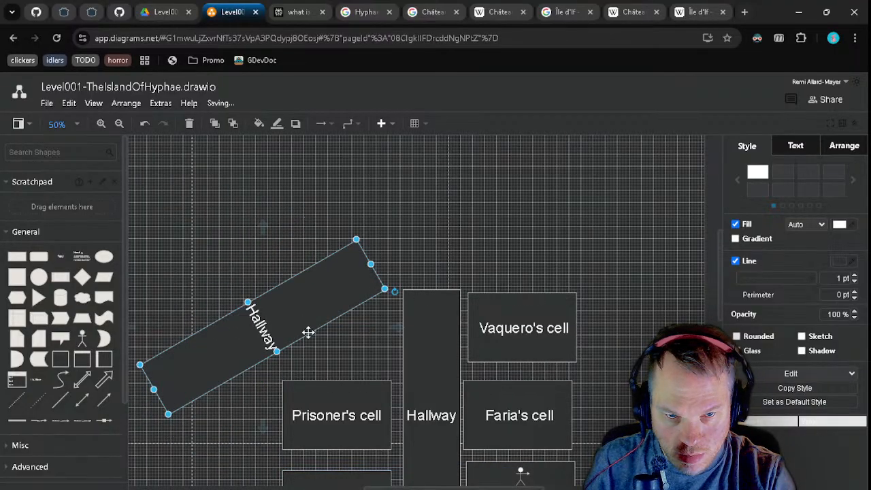
drag(312, 312, 327, 284)
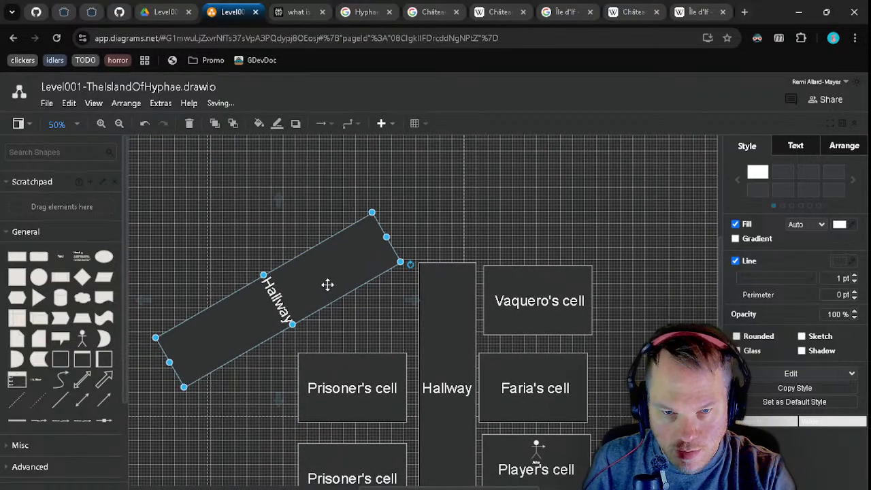
key(ctrl+z)
key(ctrl+z)
key(ctrl+z)
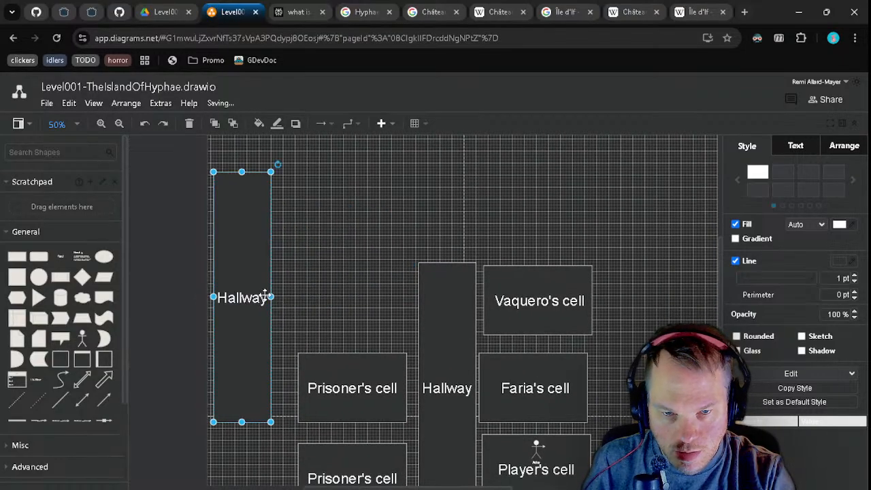
- Reshape the Hallway copy into a long, low horizontal bar and place it above the Prisoner's cells
mouse_move(265, 295)
mouse_down()
mouse_move(288, 301)
mouse_move(274, 291)
mouse_up()
drag(250, 420, 457, 188)
drag(385, 189, 323, 265)
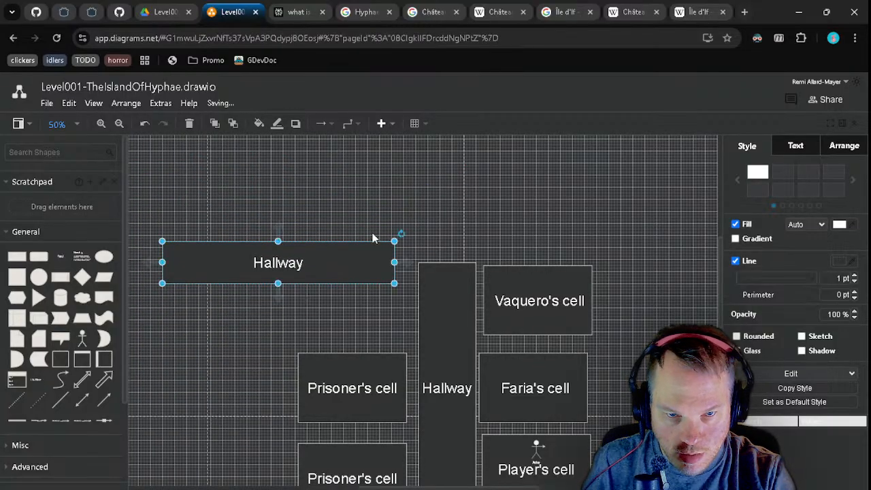
- Replace the original vertical hallway with a duplicate of the horizontal Hallway bar, rotated upright so its label reads upward
click(446, 315)
key(Delete)
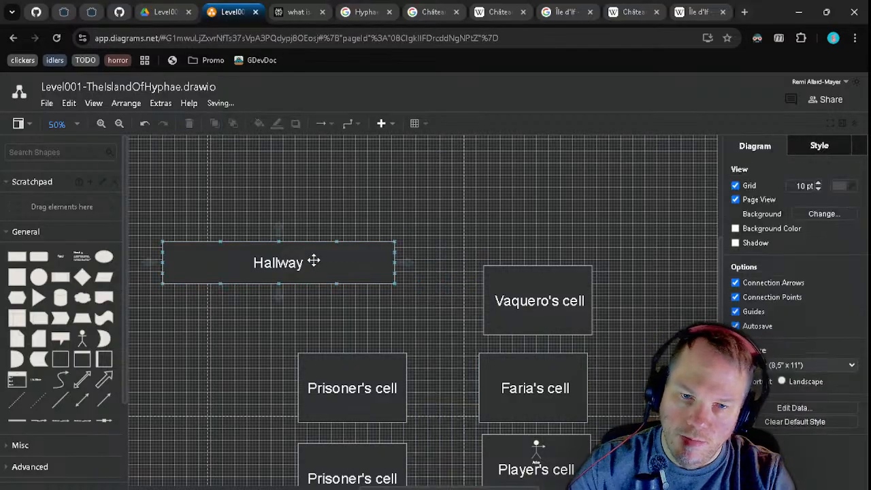
click(312, 259)
key(ctrl+v)
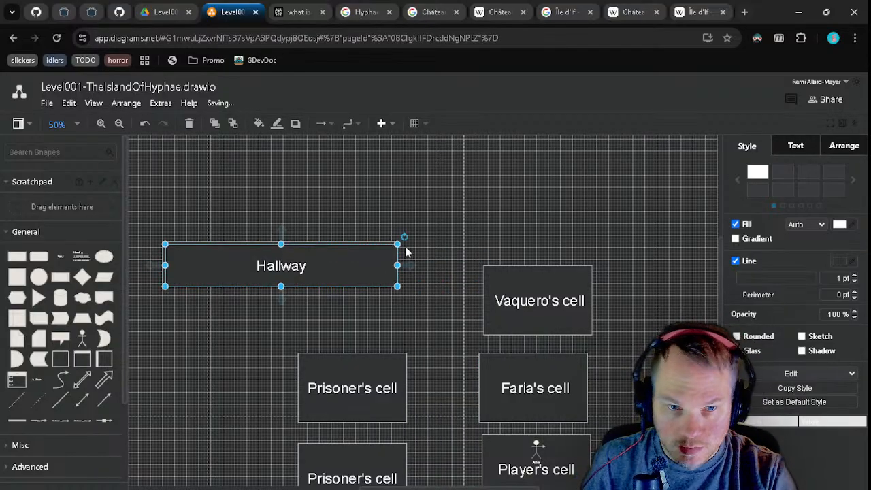
drag(404, 237, 447, 327)
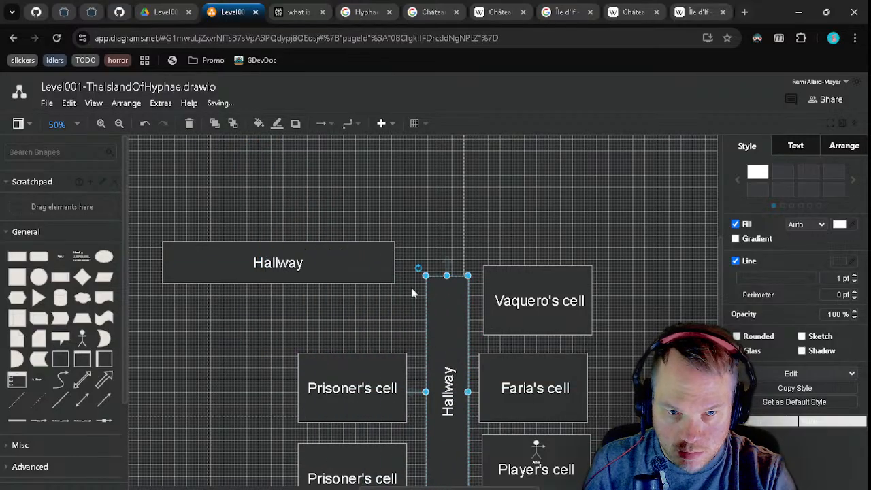
- Tilt the horizontal Hallway bar by about 30° and place its raised end beside the top of the vertical hallway
click(342, 247)
drag(401, 232, 390, 218)
drag(339, 250, 357, 267)
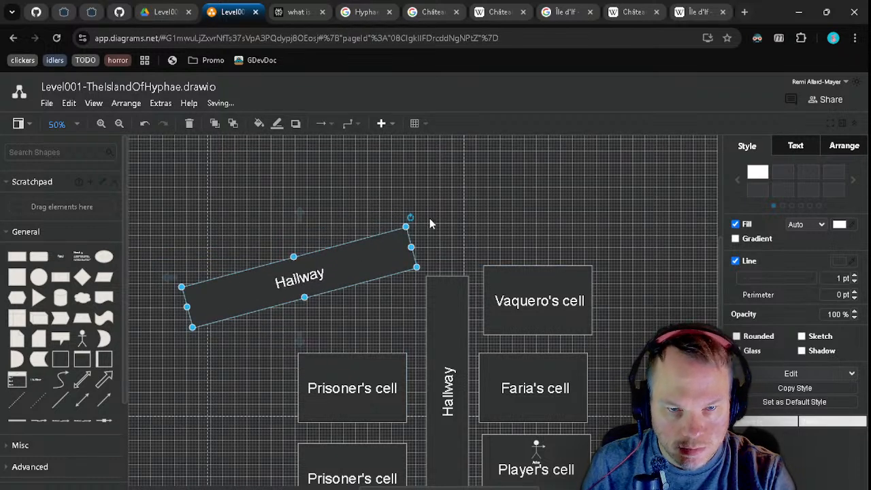
drag(408, 216, 378, 198)
drag(356, 242, 364, 269)
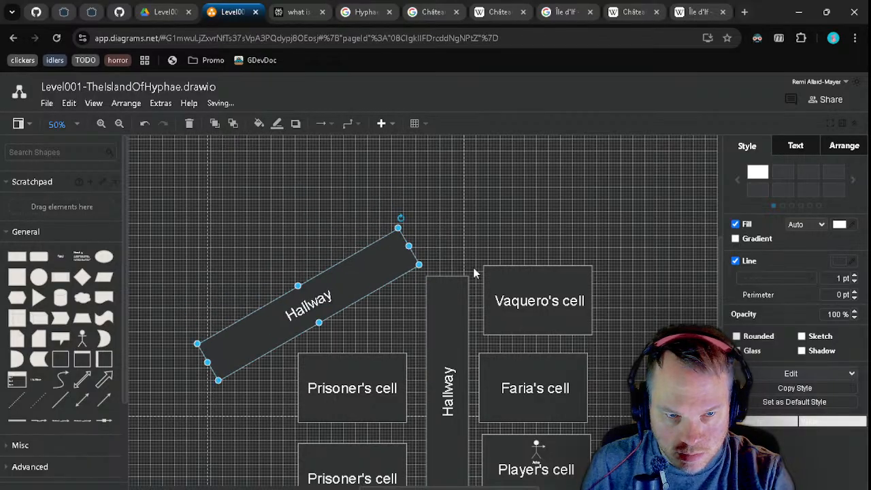
drag(473, 267, 449, 214)
drag(340, 331, 346, 320)
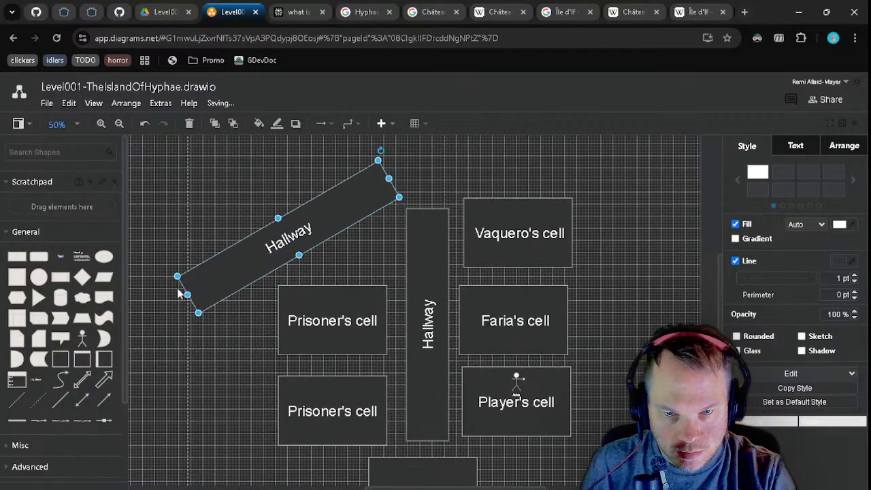
- Extend the tilted Hallway's lower end slightly, and place a duplicate of it, rotated to horizontal, above Vaquero's cell
drag(188, 295, 179, 299)
drag(270, 293, 227, 364)
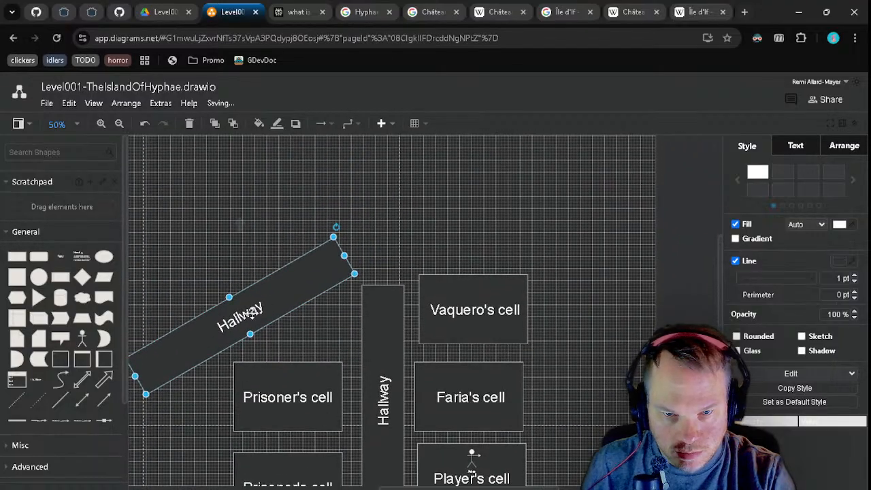
key(ctrl+v)
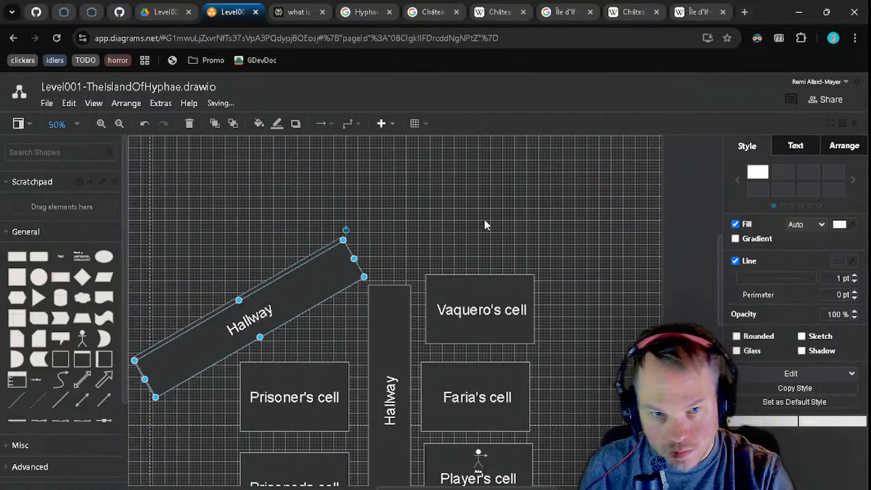
drag(302, 278, 577, 204)
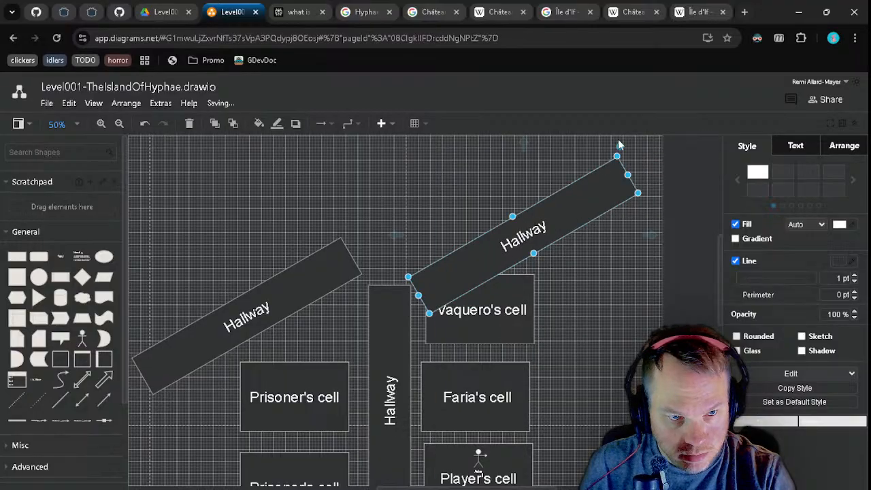
drag(619, 144, 645, 181)
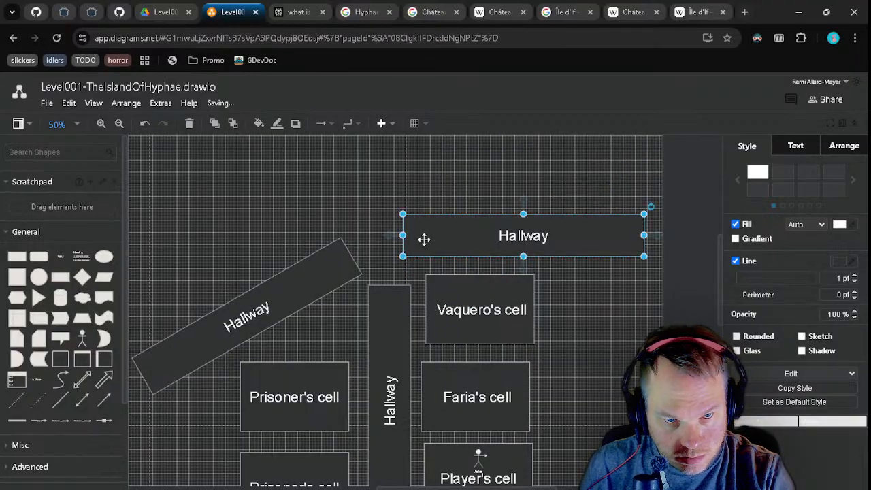
drag(424, 238, 456, 241)
- Lengthen the vertical Hallway slightly at its lower end, towards the Prisoner's cell below it
drag(500, 223, 451, 230)
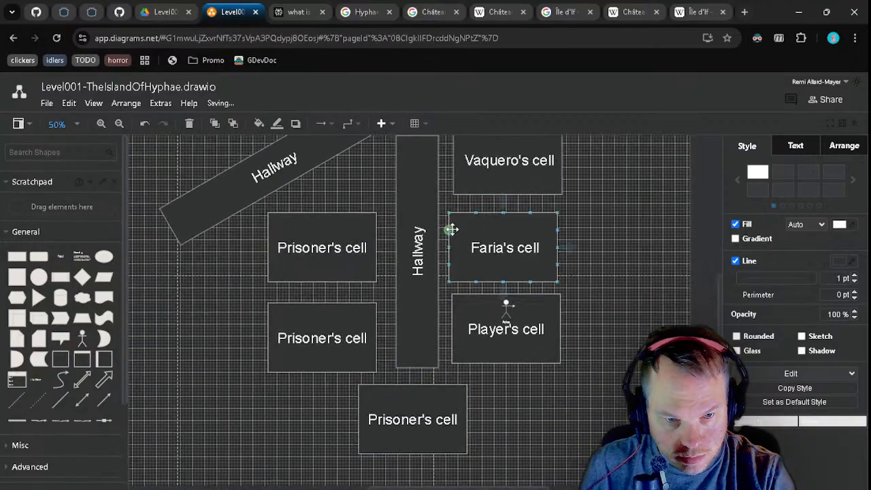
drag(483, 344, 469, 364)
click(403, 382)
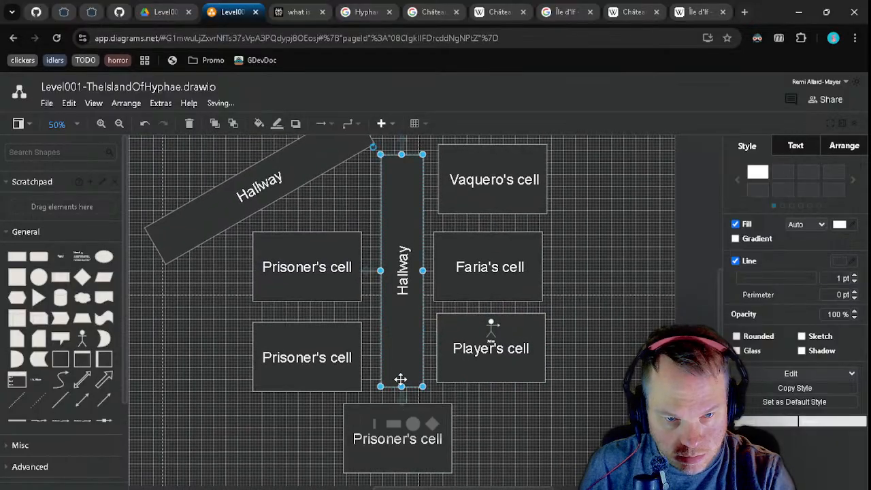
drag(401, 384, 401, 393)
- Duplicate the upper Prisoner's cell, rotate the copy about 60° clockwise and set its short end against the upper side of the tilted Hallway
drag(360, 327, 428, 396)
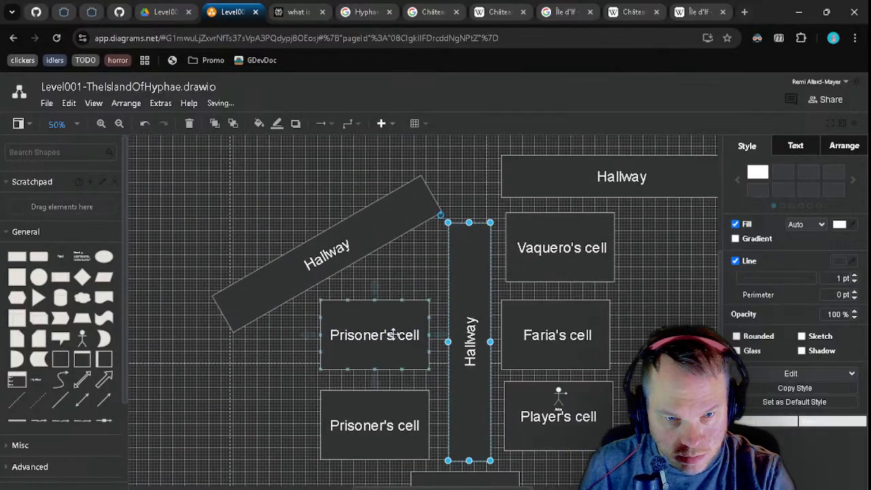
click(393, 334)
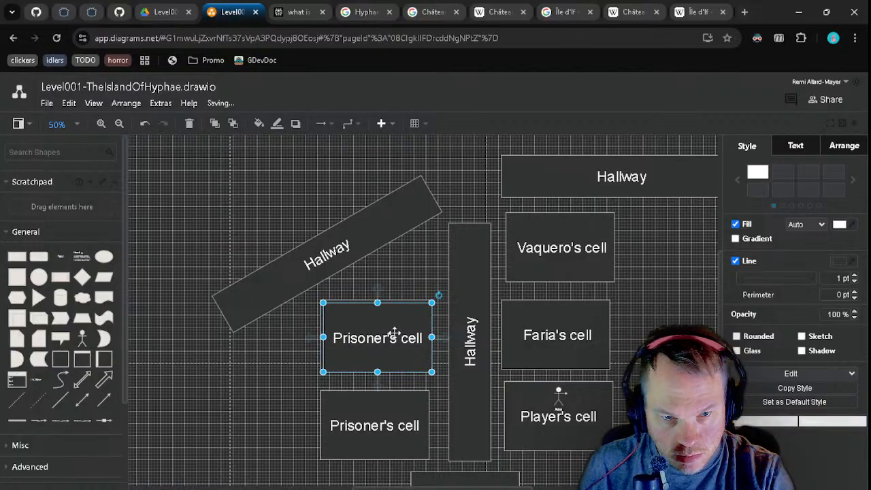
drag(395, 334, 327, 170)
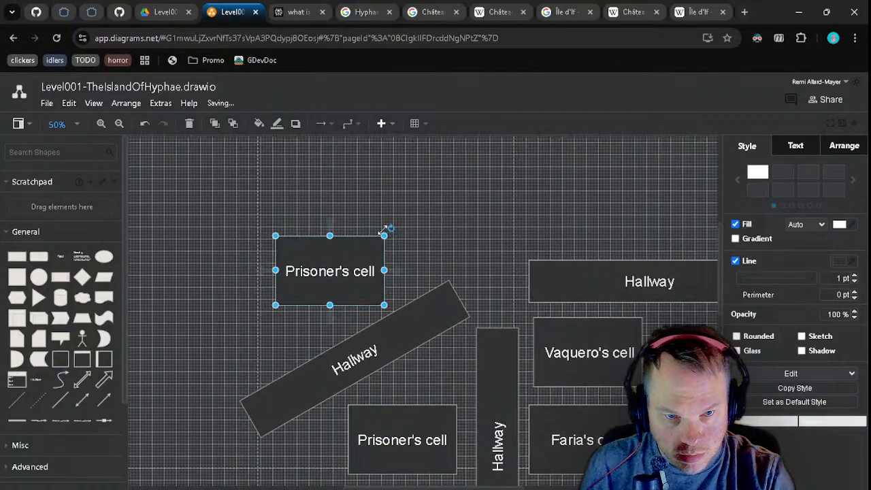
drag(389, 229, 384, 261)
drag(437, 328, 397, 311)
drag(258, 355, 339, 333)
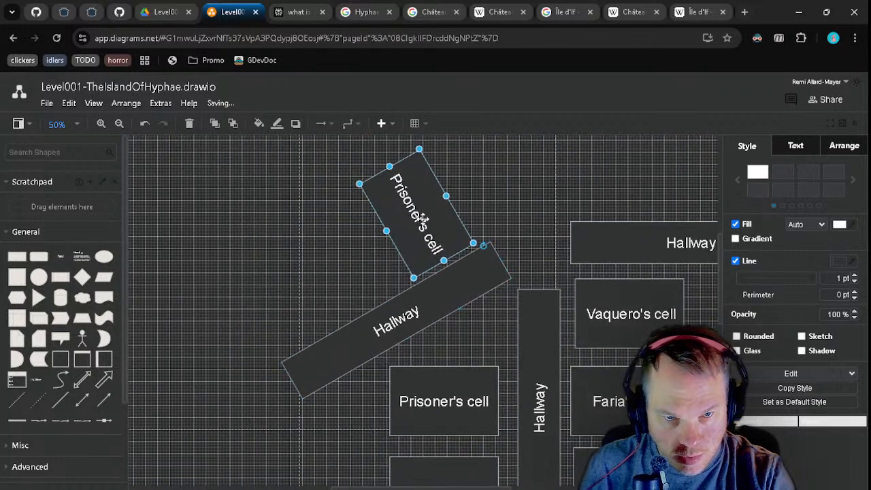
- Place two more copies of the rotated Prisoner's cell in a row along the upper side of the tilted Hallway
key(ctrl+v)
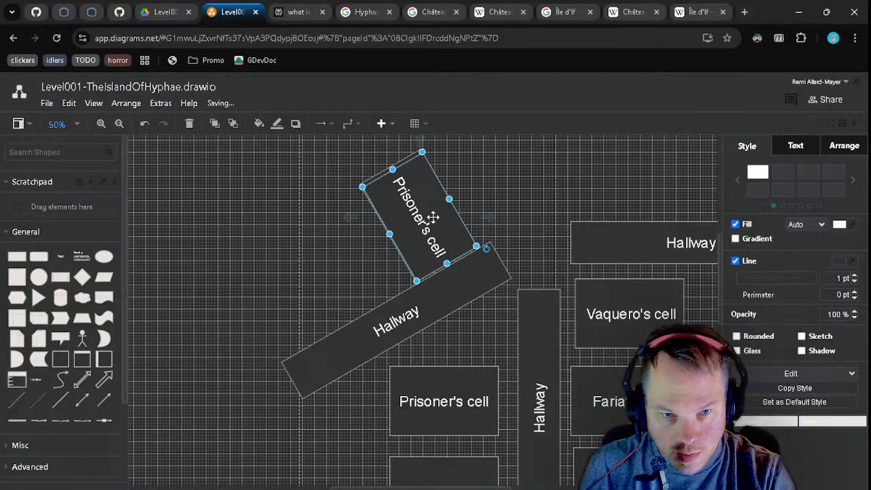
drag(433, 217, 275, 304)
drag(510, 365, 318, 342)
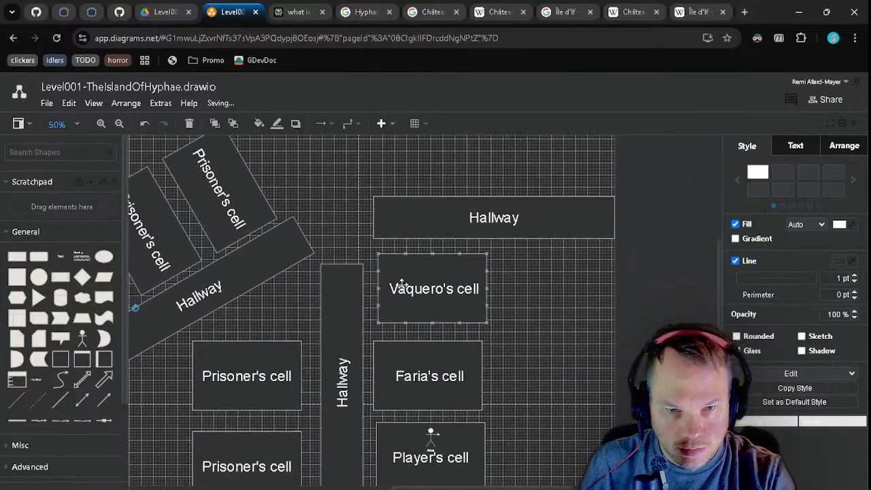
- Shorten the horizontal Hallway slightly and bring it a little closer to Vaquero's cell
drag(401, 285, 497, 397)
click(485, 330)
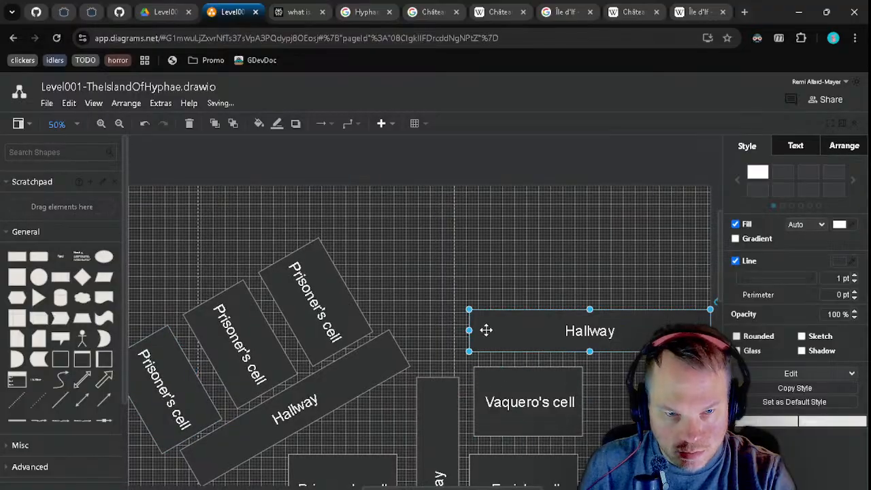
drag(486, 330, 530, 349)
- Move Vaquero's, Faria's and Player's cells together slightly down along the vertical Hallway
drag(517, 391, 512, 237)
drag(597, 444, 442, 196)
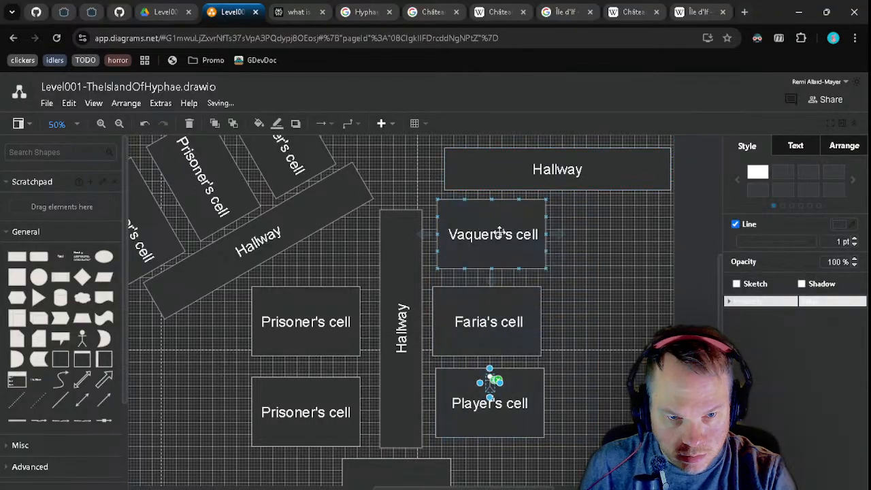
drag(573, 446, 428, 195)
drag(482, 218, 479, 230)
click(618, 336)
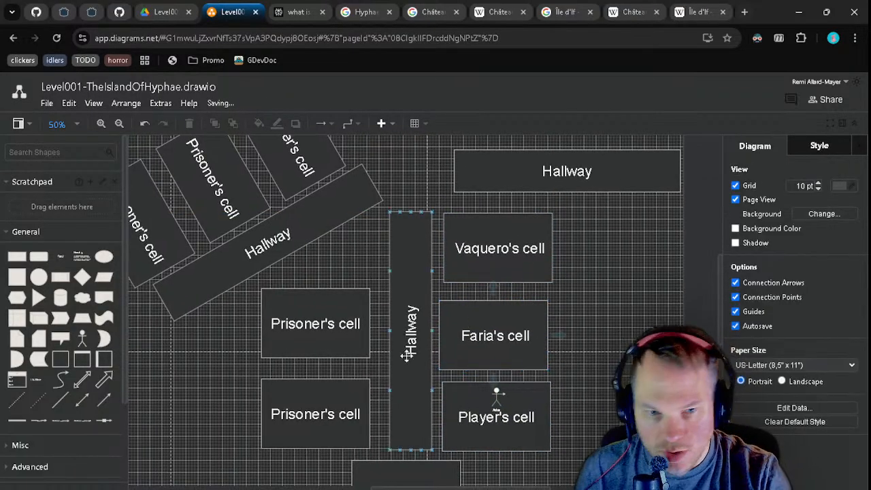
- Try preset styles and a 66FFFF fill on the Player's cell
click(536, 416)
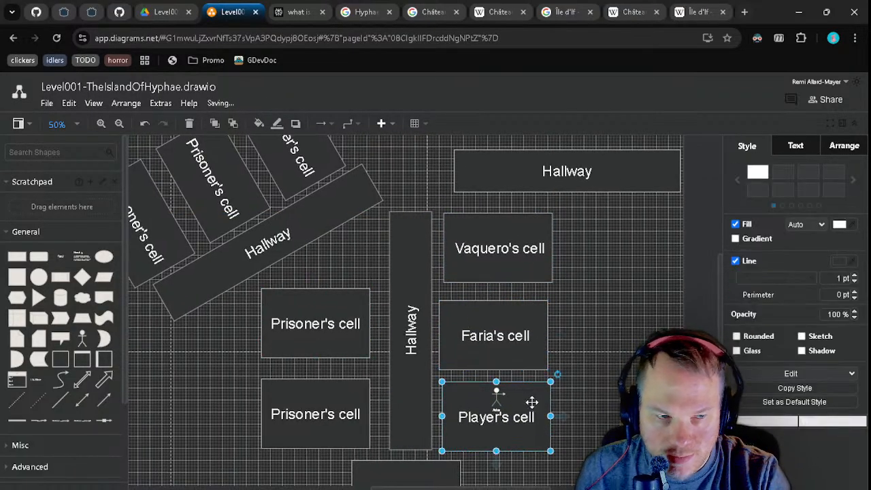
click(758, 171)
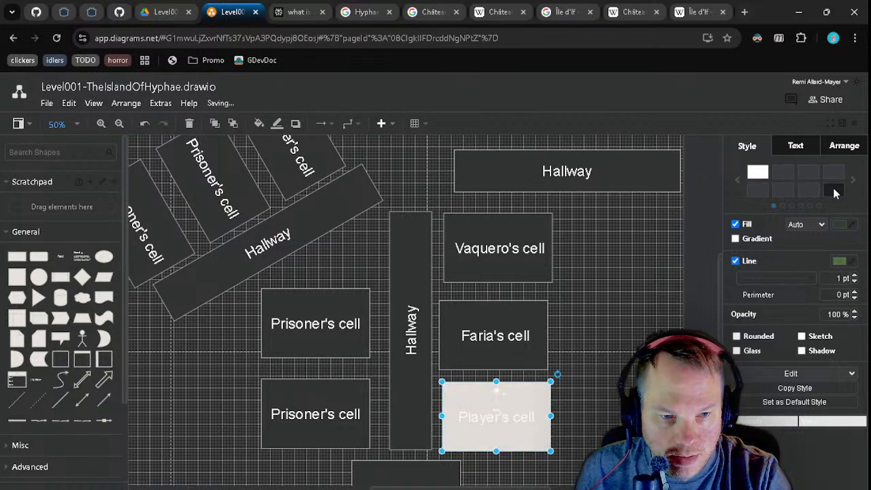
click(757, 172)
click(757, 174)
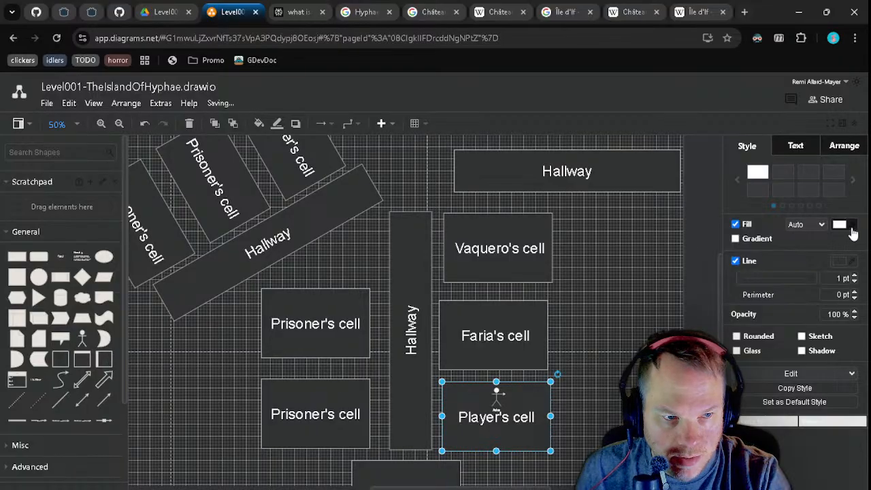
click(840, 225)
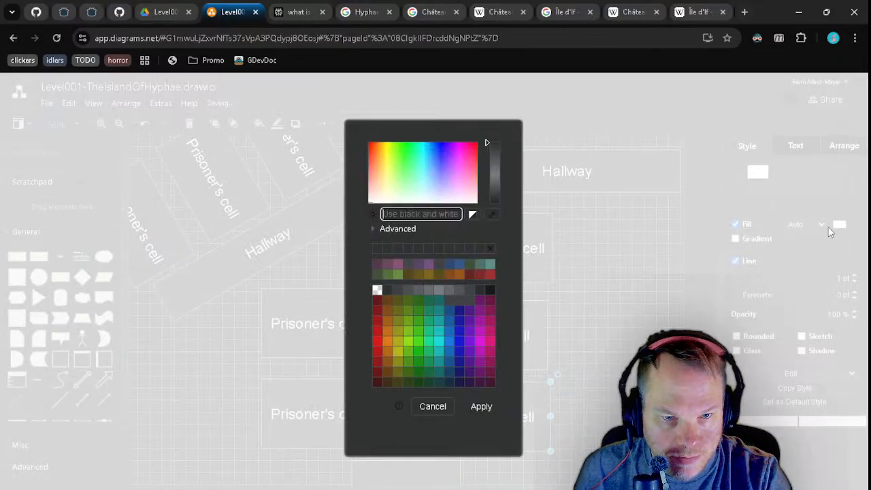
click(423, 347)
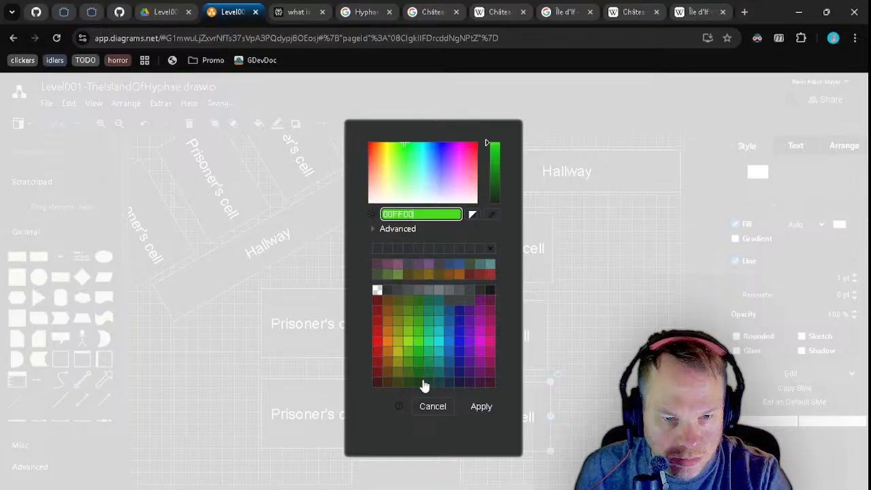
click(439, 327)
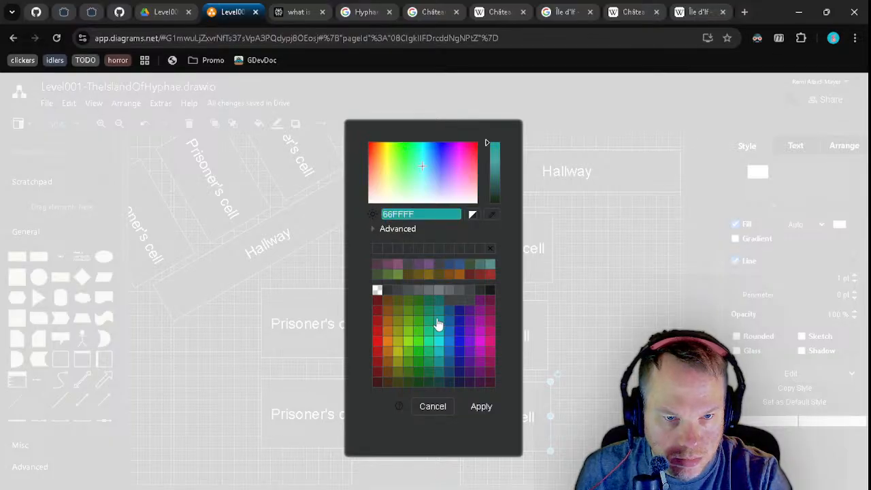
click(480, 407)
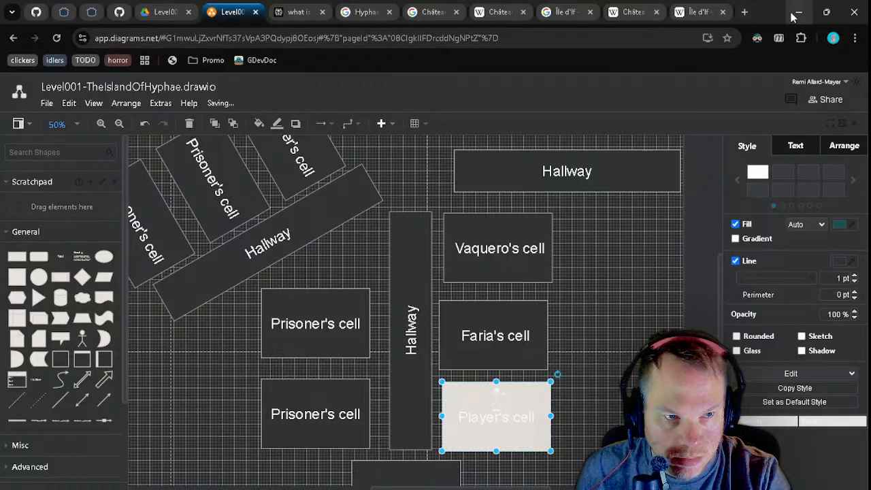
- Check the Dark Reader settings for the site and restore the Player's cell to the default white style
click(758, 38)
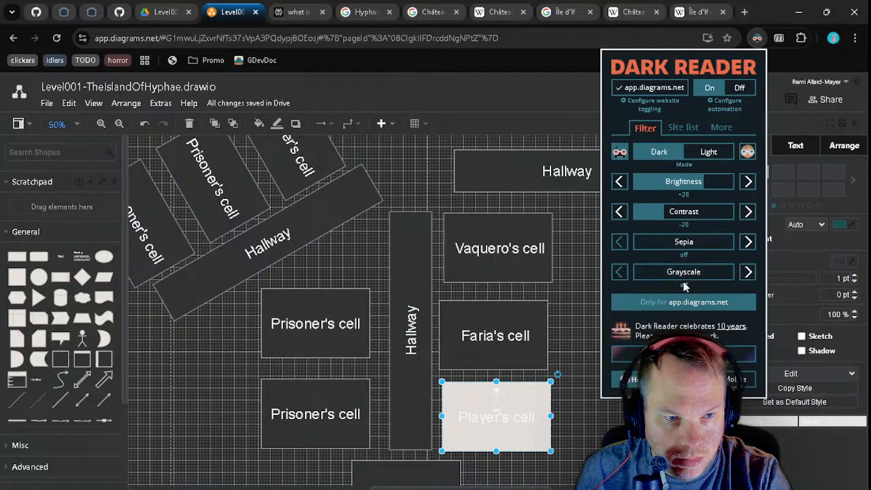
click(506, 417)
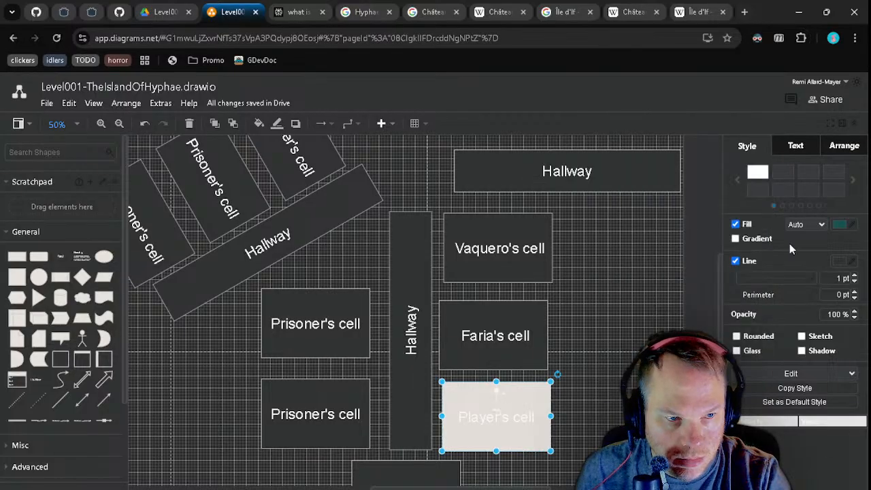
click(757, 173)
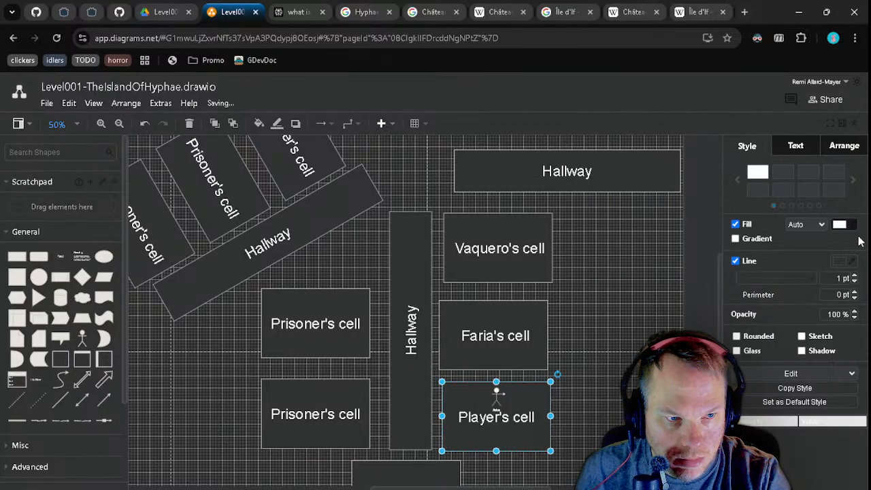
- Try a cyan 00FFFF fill on the Player's cell
click(838, 225)
click(440, 347)
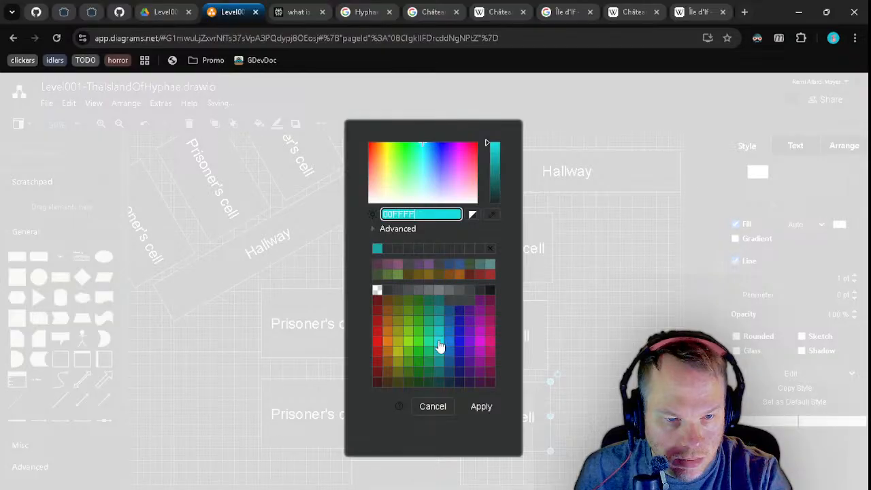
click(481, 407)
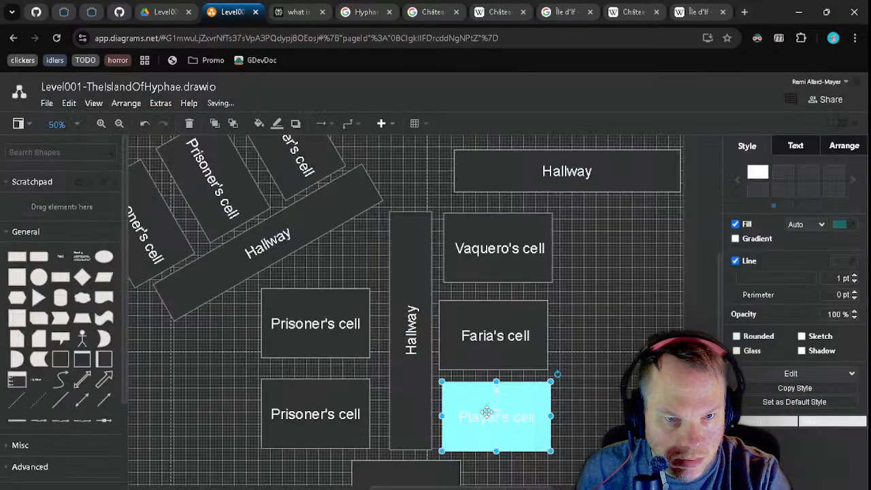
- Set the Player's cell fill colour to dark teal 006666
click(842, 225)
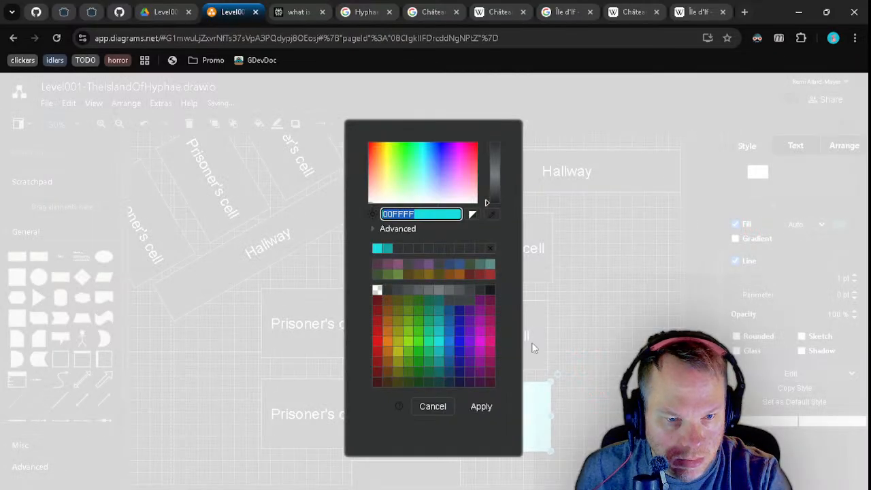
click(437, 374)
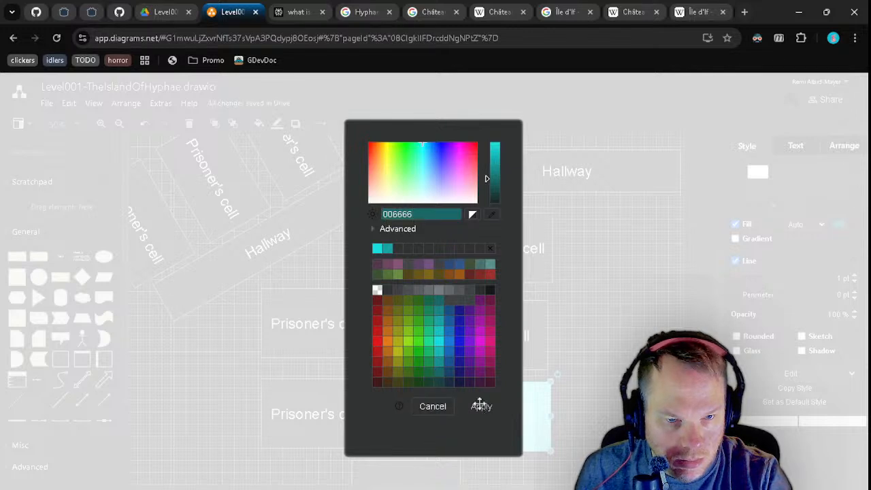
click(481, 406)
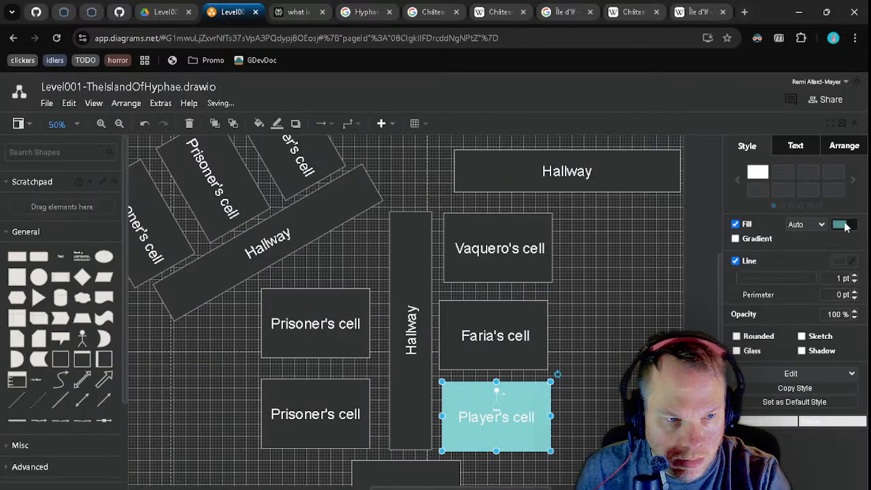
- Fill Faria's cell with a dark green, one shade darker than 009900
click(521, 319)
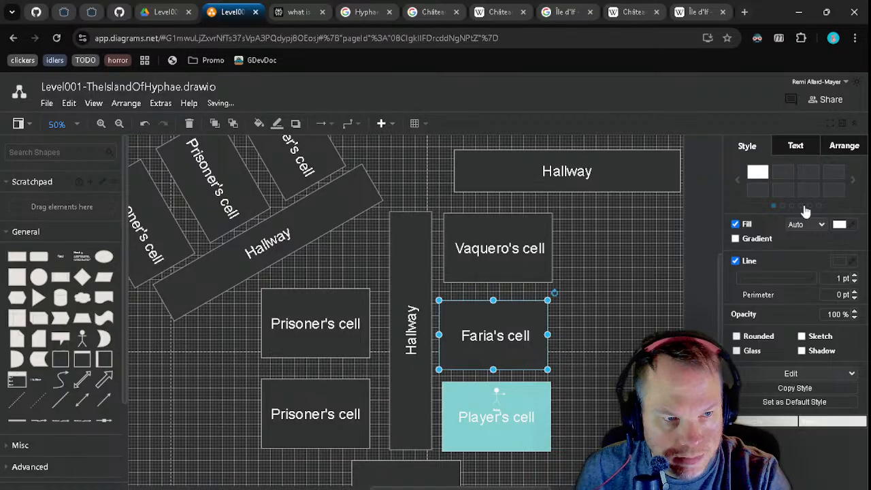
click(838, 226)
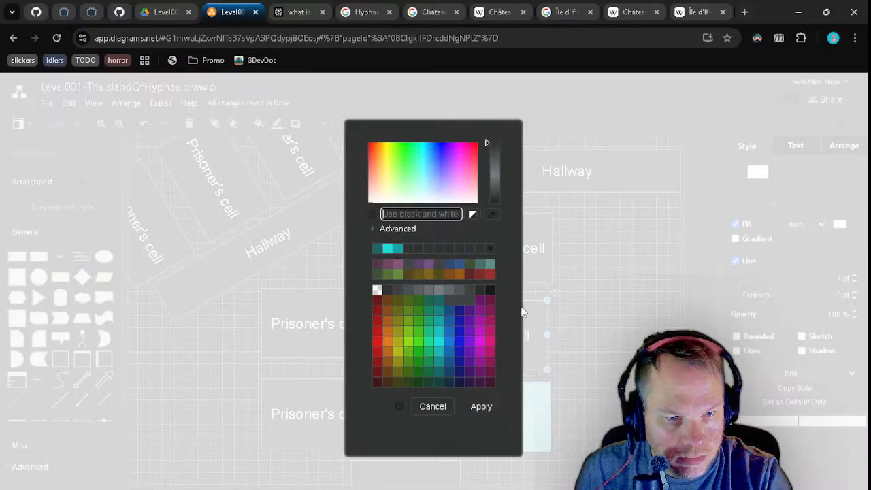
click(414, 350)
click(418, 363)
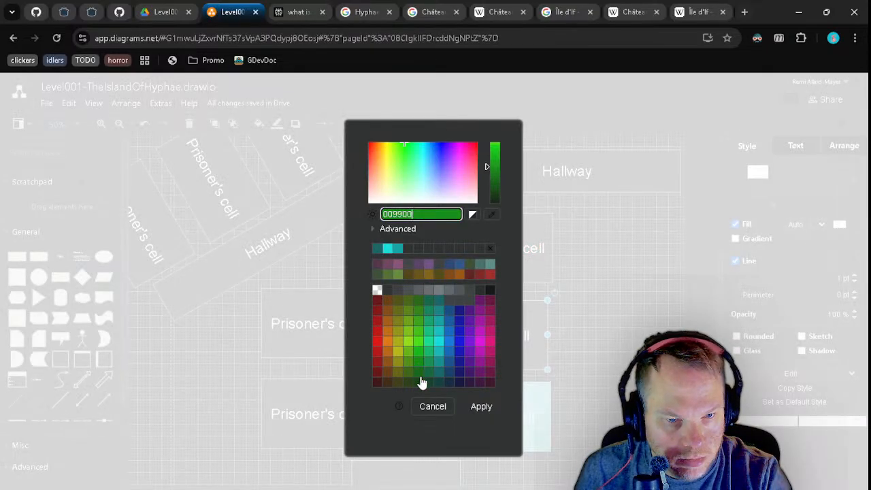
click(420, 374)
click(475, 408)
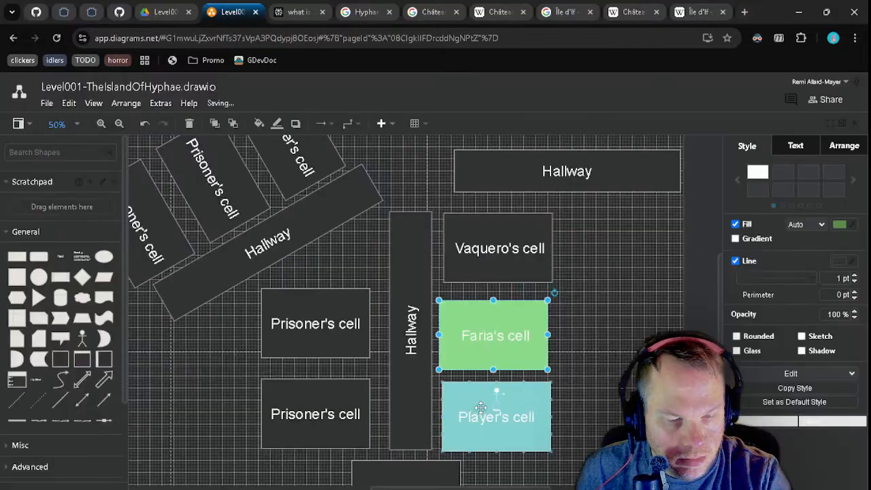
- Fill Vaquero's cell with the same dark green as Faria's cell
click(539, 269)
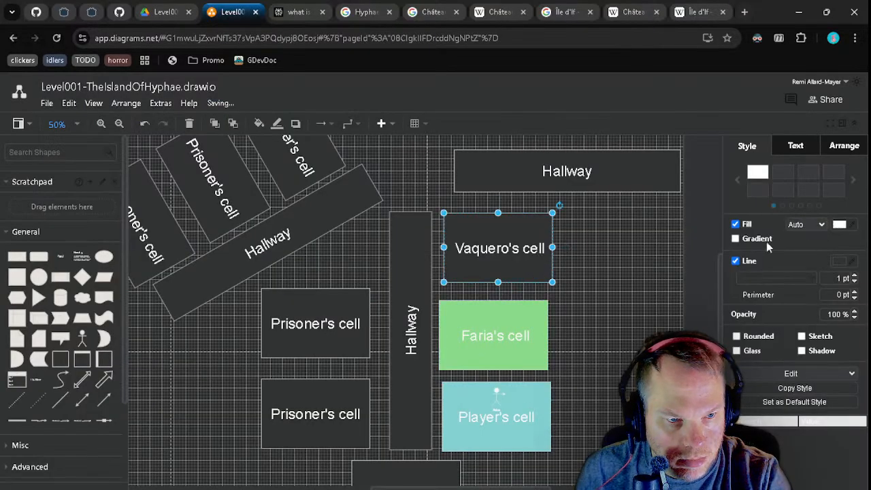
click(839, 226)
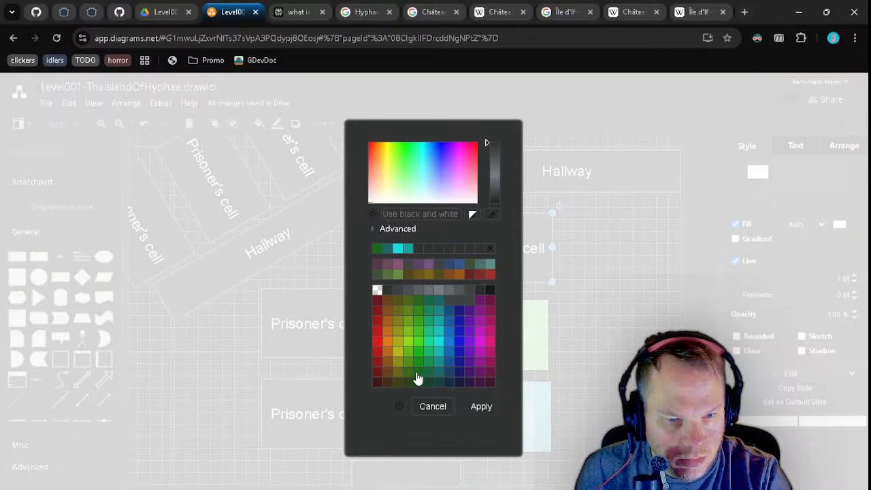
click(419, 374)
click(481, 406)
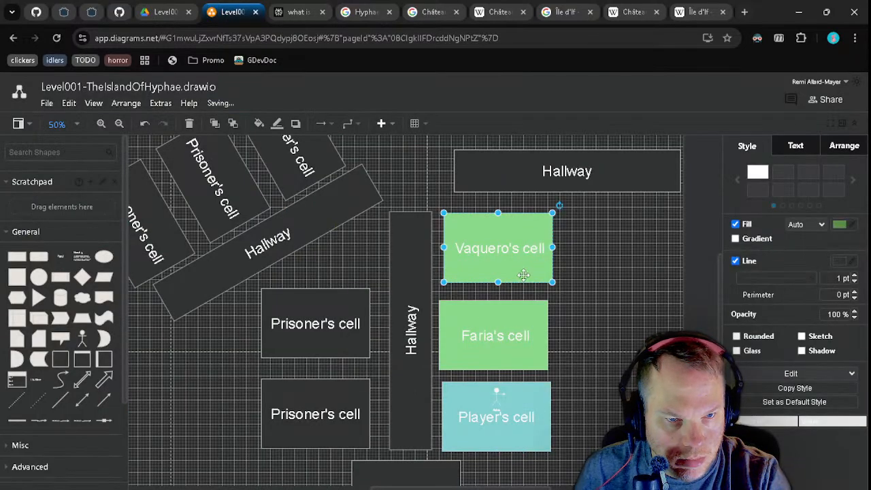
- Tighten the gaps between Vaquero's cell, the hallways and the two Prisoner's cells beside the vertical hallway
drag(523, 274, 519, 283)
click(501, 175)
drag(501, 175, 497, 192)
drag(436, 252, 495, 257)
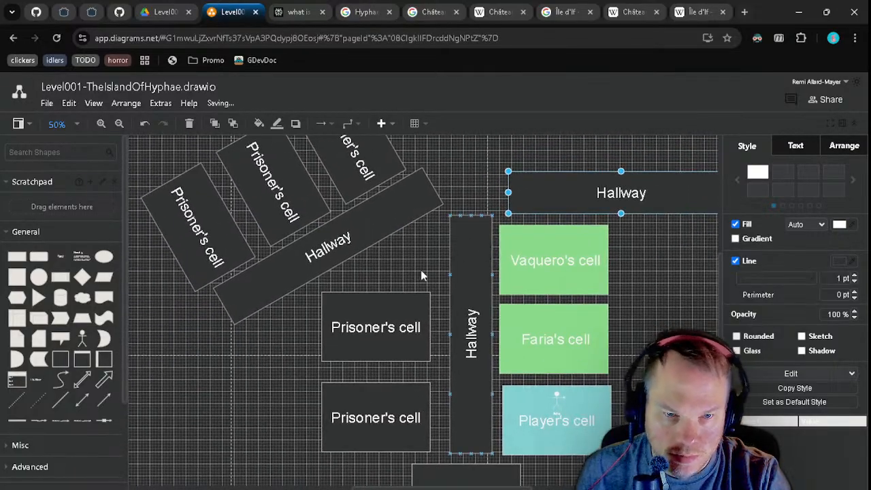
drag(436, 213, 386, 258)
drag(368, 355, 378, 362)
drag(366, 439, 375, 432)
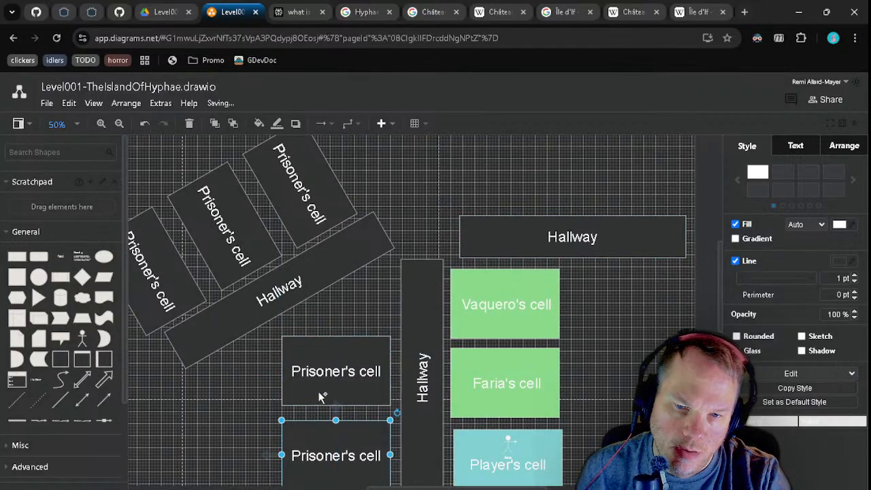
- Lengthen the angled hallway at its lower end and place a copy of the end Prisoner's cell on the hallway's opposite side
drag(319, 354, 371, 284)
click(223, 272)
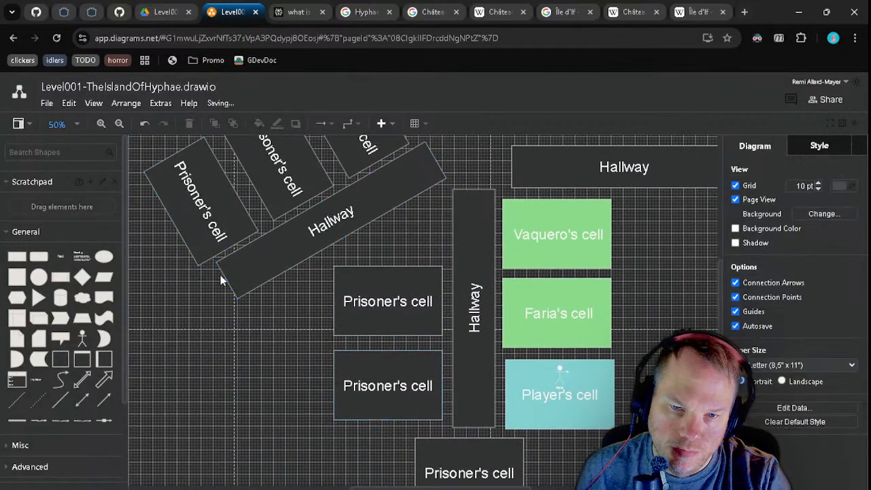
drag(227, 281, 194, 296)
click(177, 207)
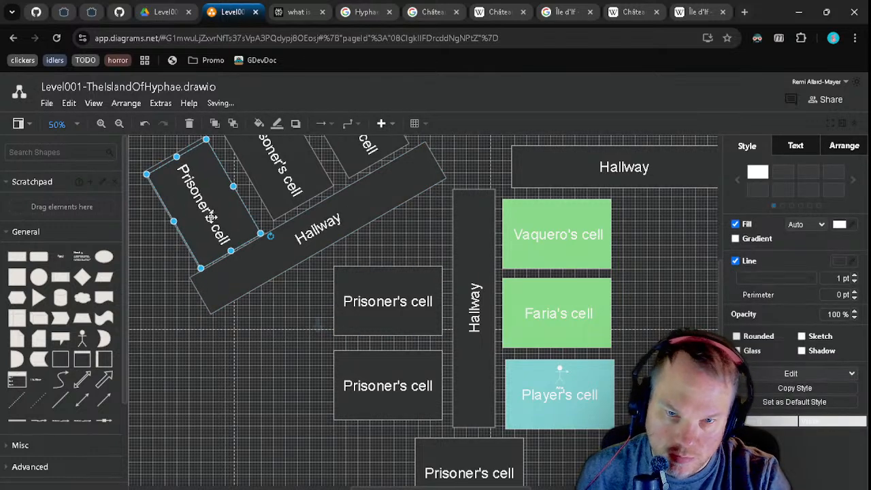
drag(226, 208, 298, 369)
click(194, 275)
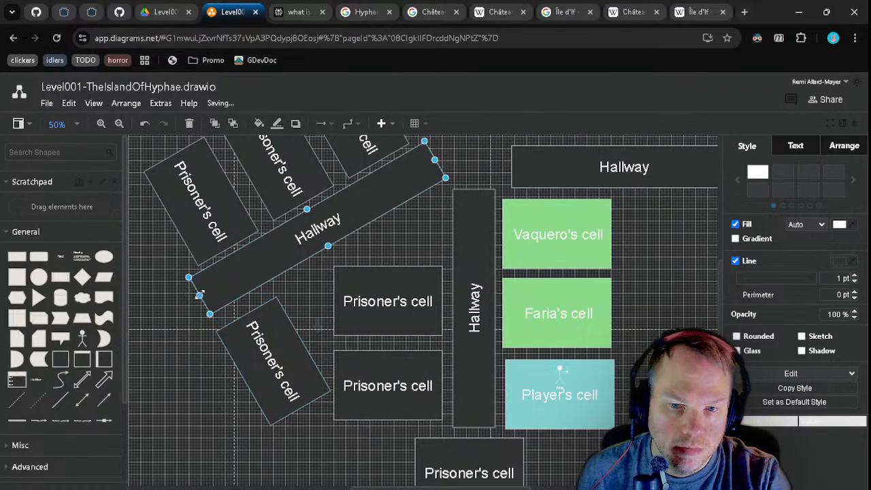
drag(200, 294, 193, 299)
click(268, 310)
drag(271, 317, 268, 312)
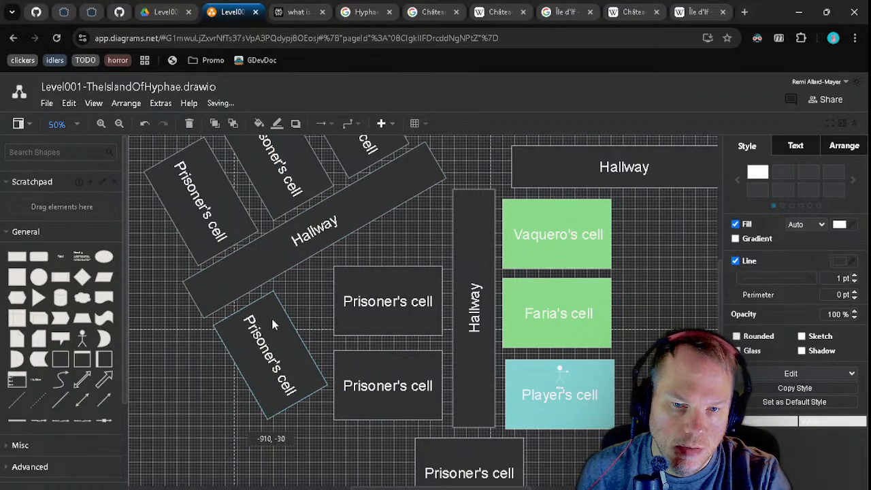
- Add a copy of the hallway, rotated to slope up and away above the row of angled Prisoner's cells
scroll(319, 325, up, 2)
scroll(381, 336, left, 2)
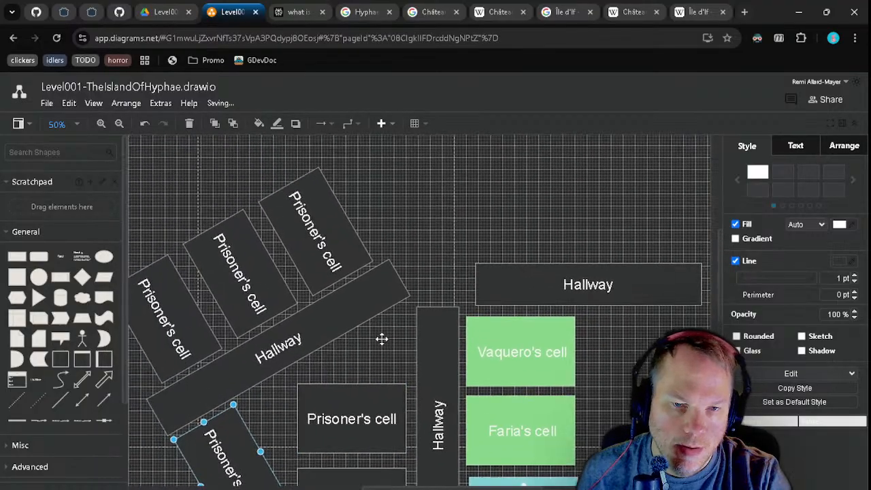
scroll(412, 230, down, 3)
scroll(402, 182, up, 3)
drag(431, 297, 429, 291)
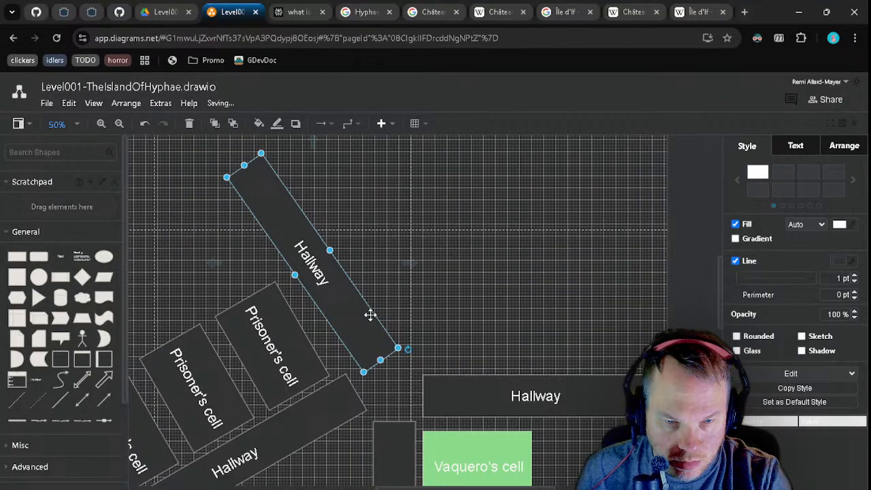
mouse_move(361, 325)
mouse_down()
mouse_move(364, 308)
mouse_move(352, 326)
mouse_up()
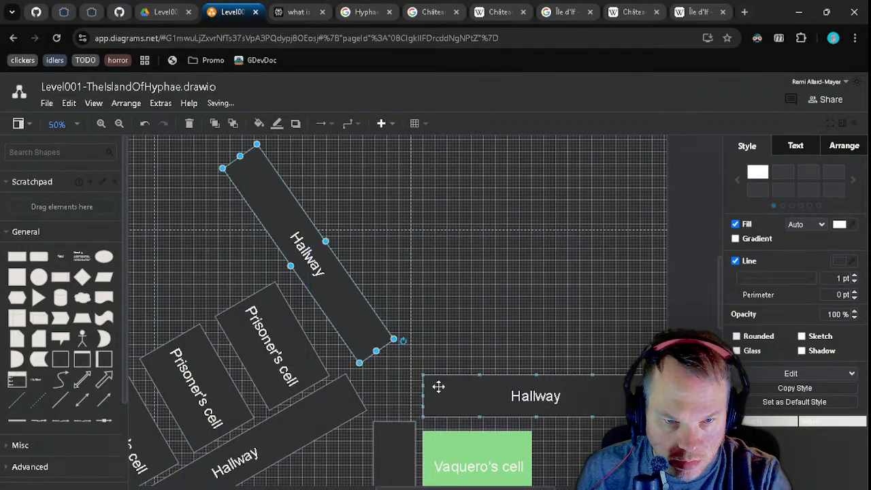
- Raise the horizontal hallway above Vaquero's cell and nudge the new sloped hallway to leave room for a central junction
drag(438, 387, 455, 308)
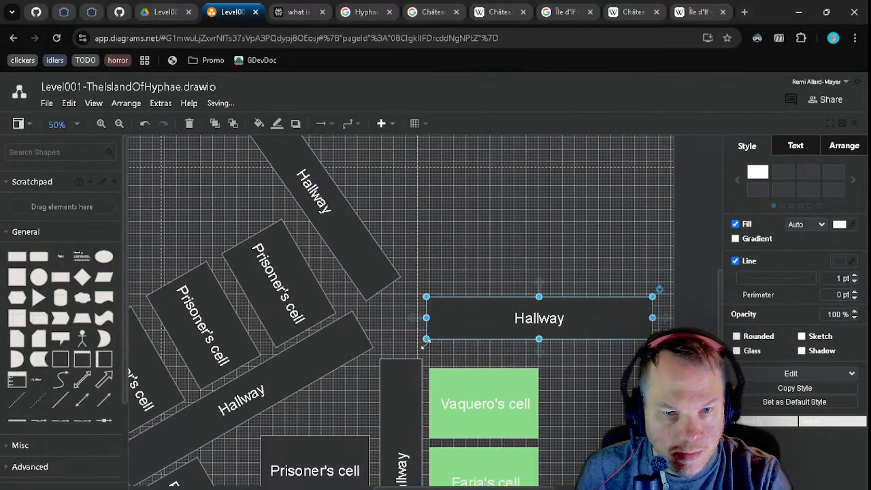
drag(377, 278, 369, 268)
drag(413, 364, 497, 229)
drag(468, 282, 391, 432)
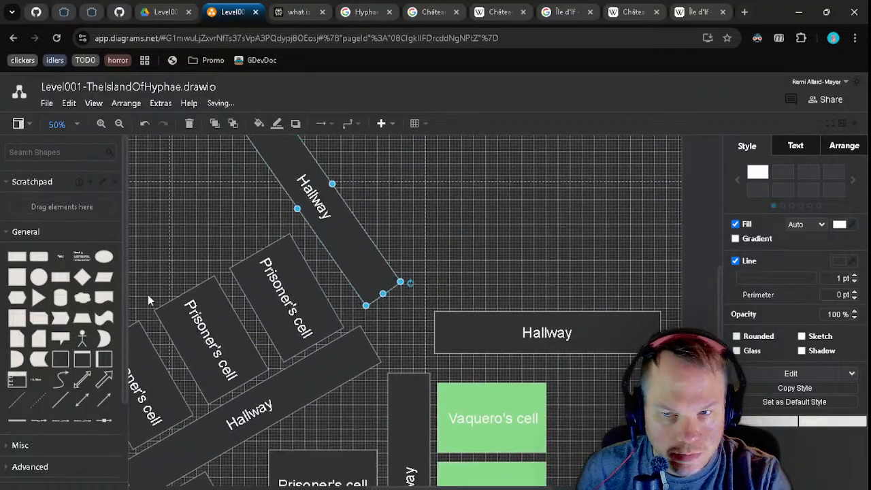
- Add a circle at the hallway junction and enlarge it until it meets the ends of all four hallways
click(39, 279)
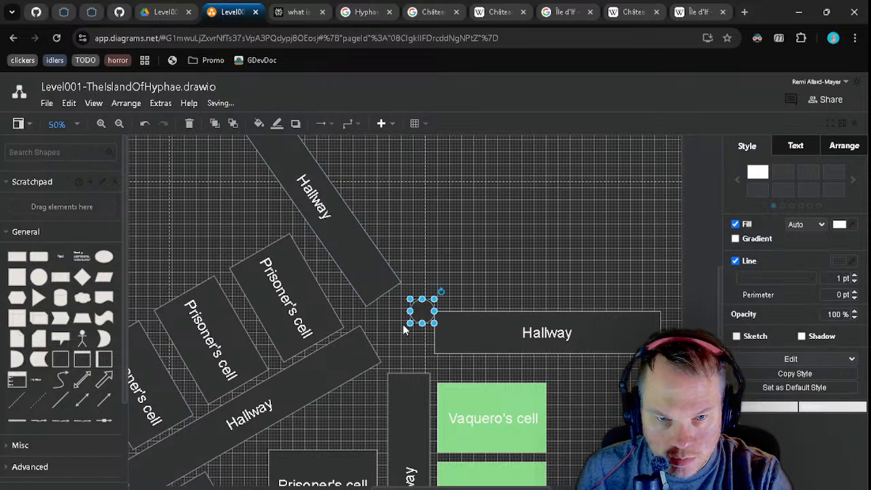
drag(409, 323, 361, 371)
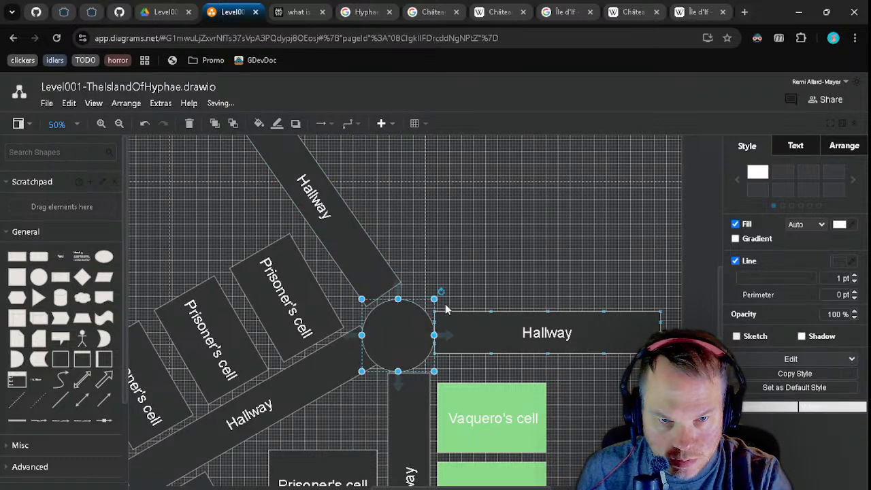
drag(434, 299, 417, 317)
drag(459, 278, 458, 281)
- Label the junction circle "Path Node" and set its text size to 48 px
double_click(409, 307)
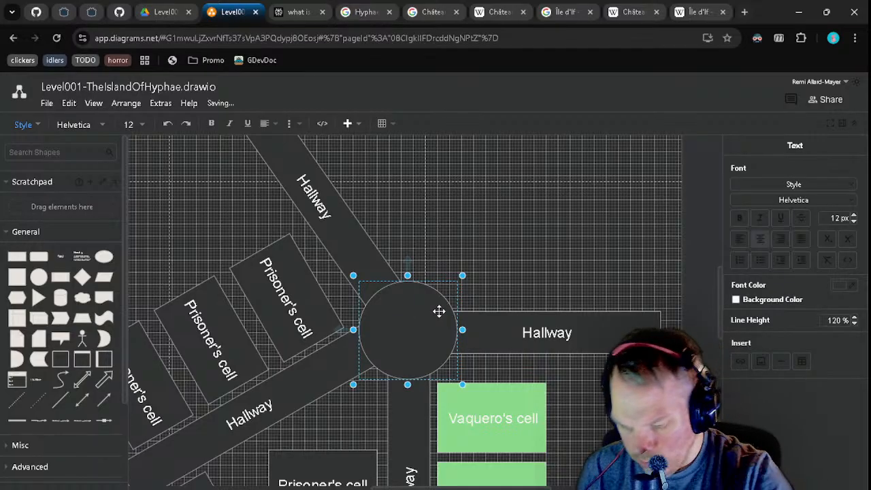
text(Plaza)
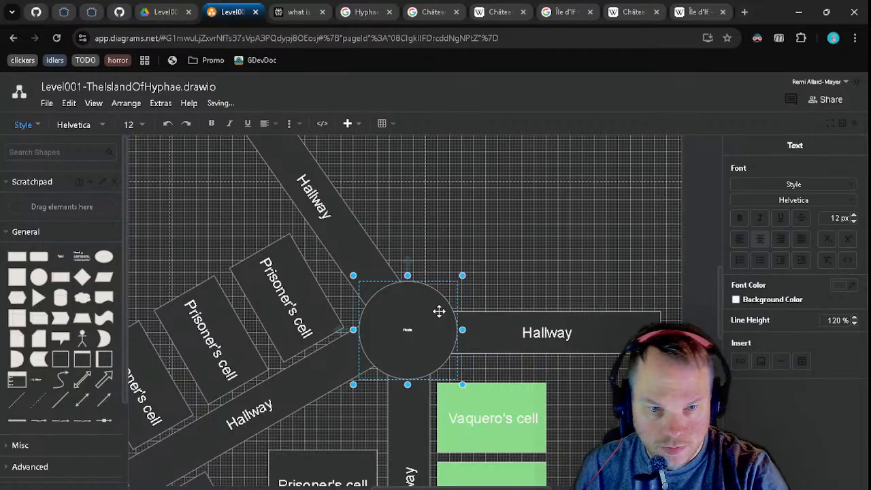
key(BackSpace)
key(BackSpace)
key(BackSpace)
key(BackSpace)
key(BackSpace)
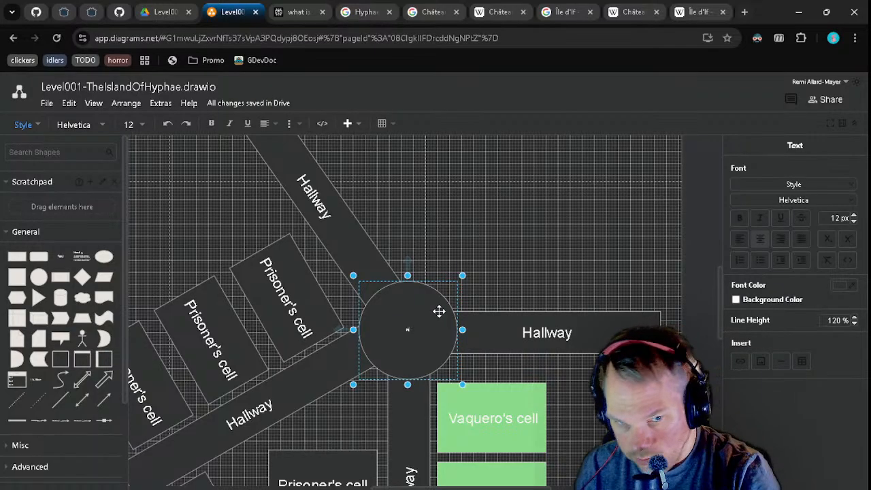
text(Pa)
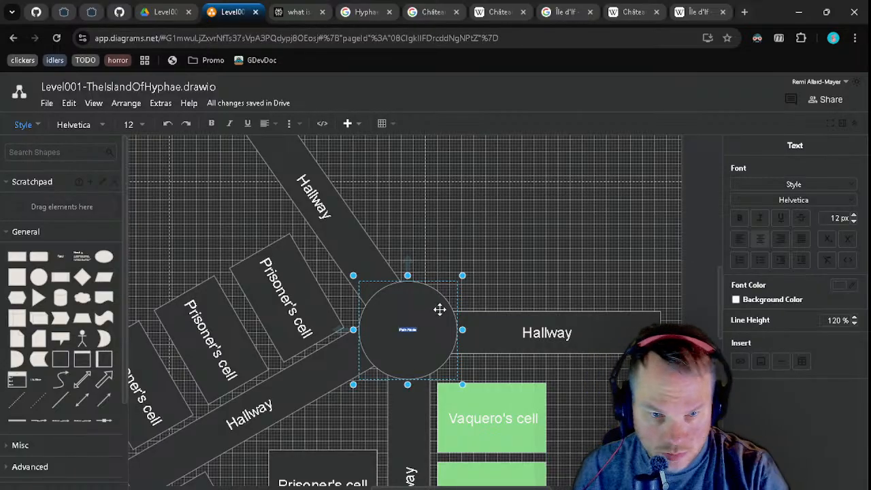
key(ctrl+a)
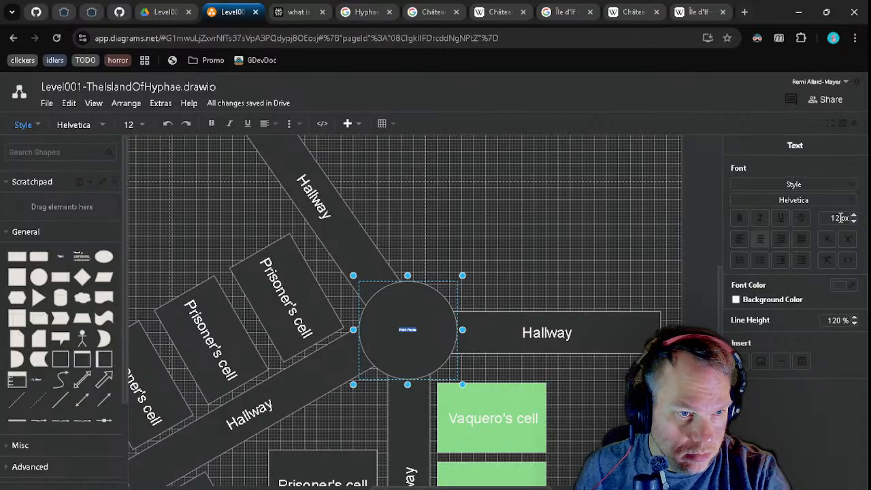
text(48)
key(Return)
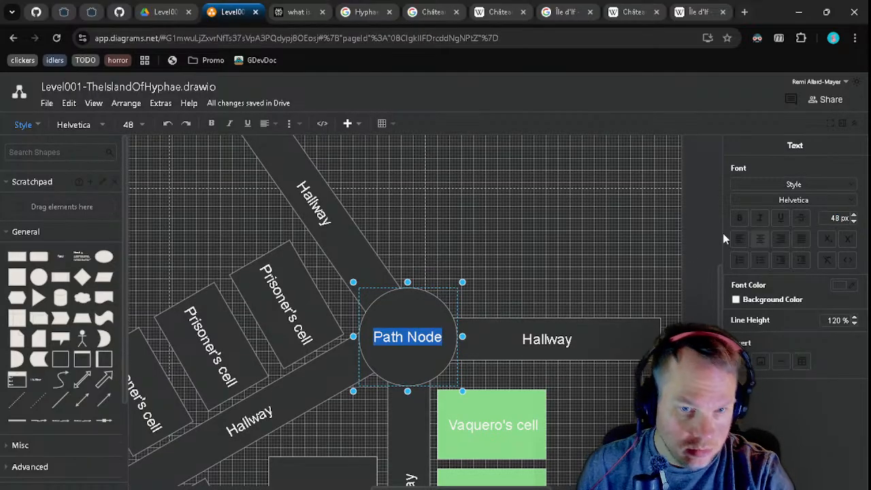
click(577, 266)
- Try an olive 666600 fill on the vertical hallway beside the Player's cell
scroll(578, 266, down, 3)
scroll(617, 306, down, 3)
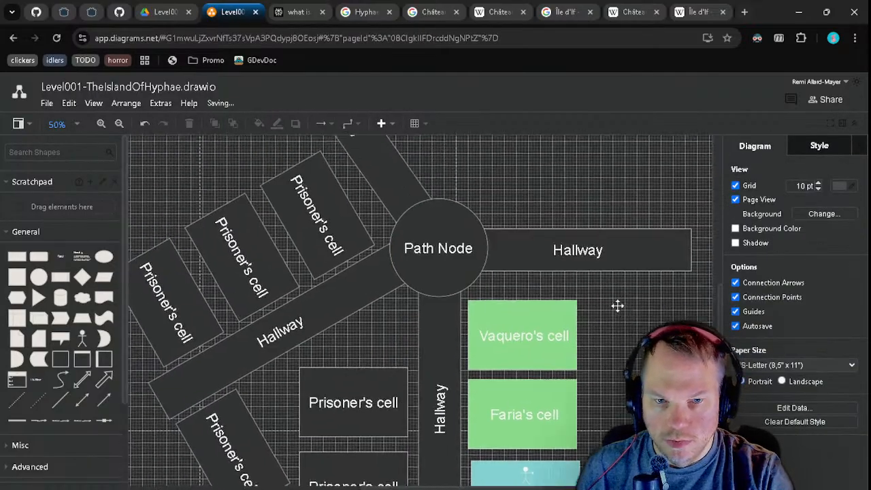
drag(522, 260, 436, 257)
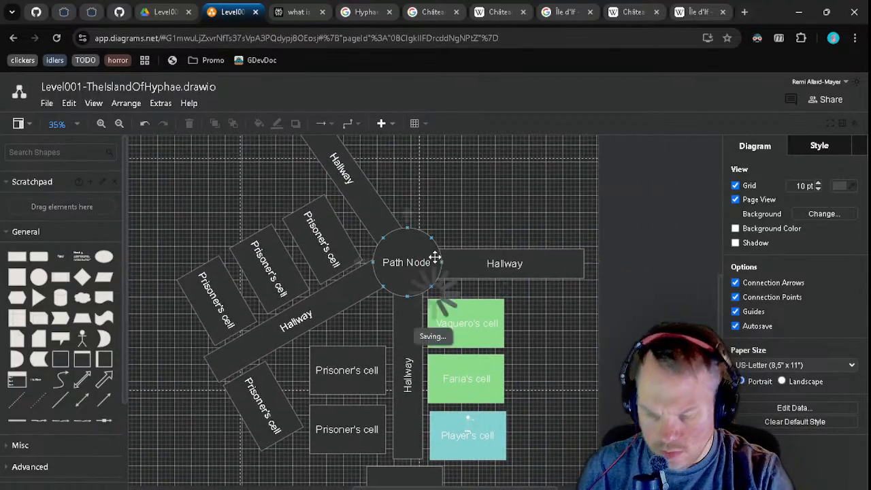
drag(549, 294, 528, 293)
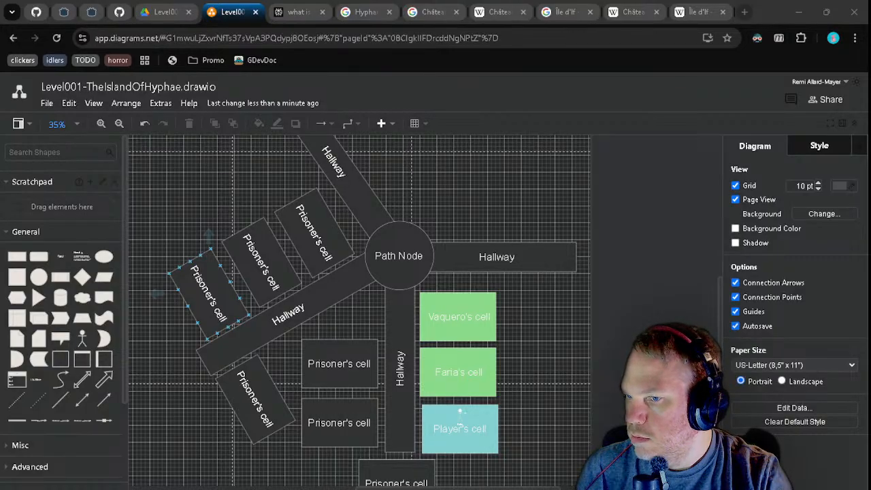
scroll(477, 320, up, 2)
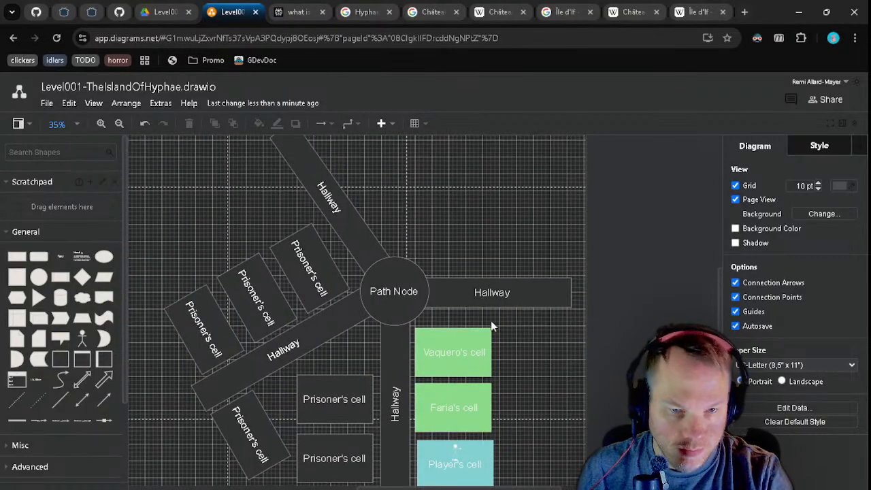
click(396, 351)
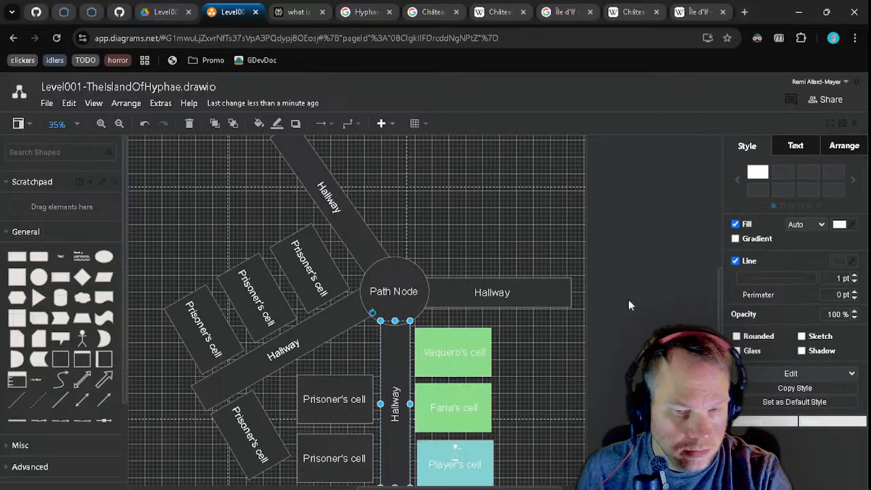
scroll(492, 363, down, 3)
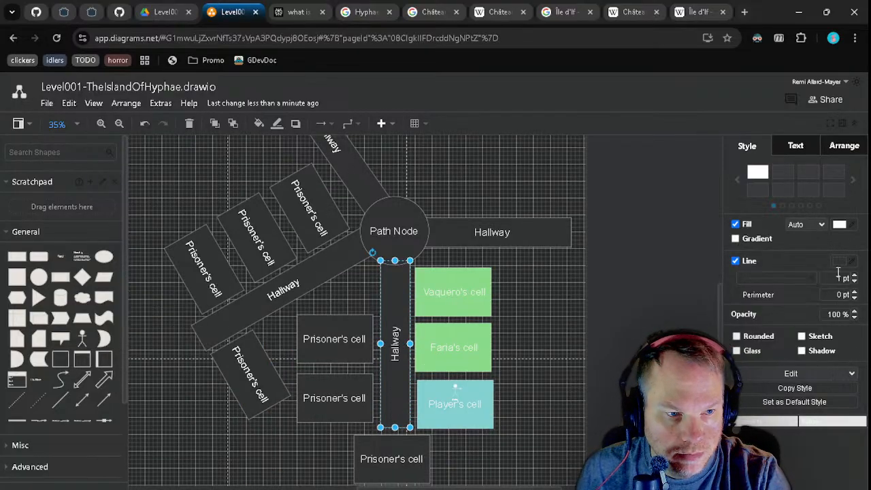
click(839, 225)
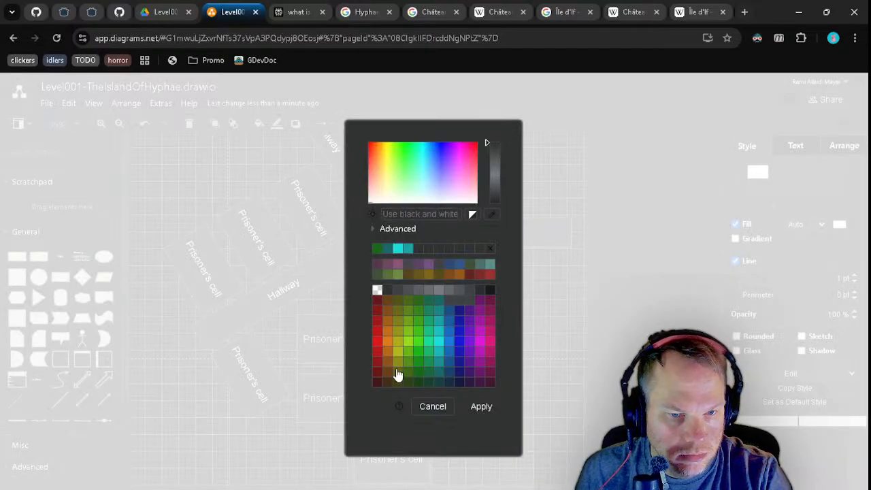
click(398, 375)
click(481, 406)
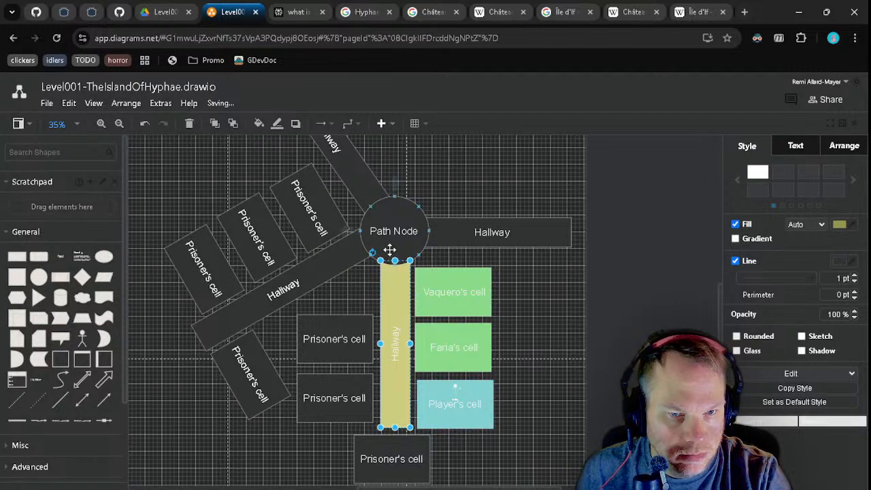
- Try the darker olive 333300 as the vertical hallway's fill colour
click(840, 225)
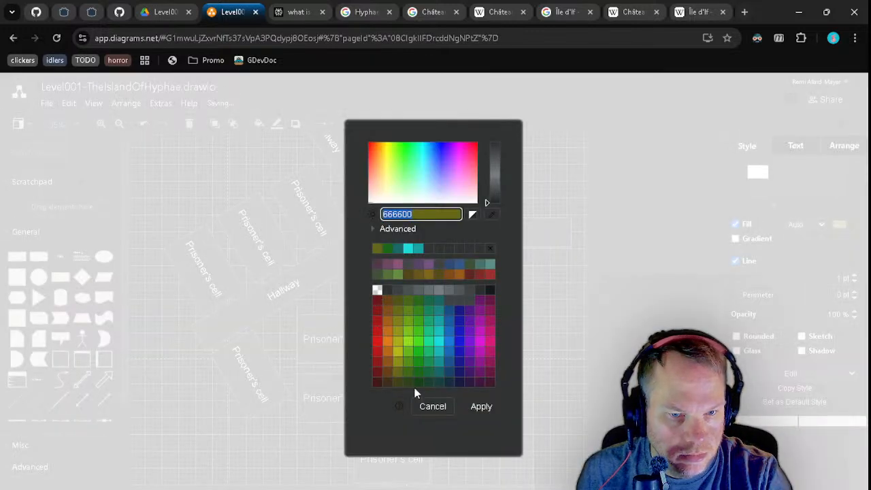
click(398, 381)
click(481, 406)
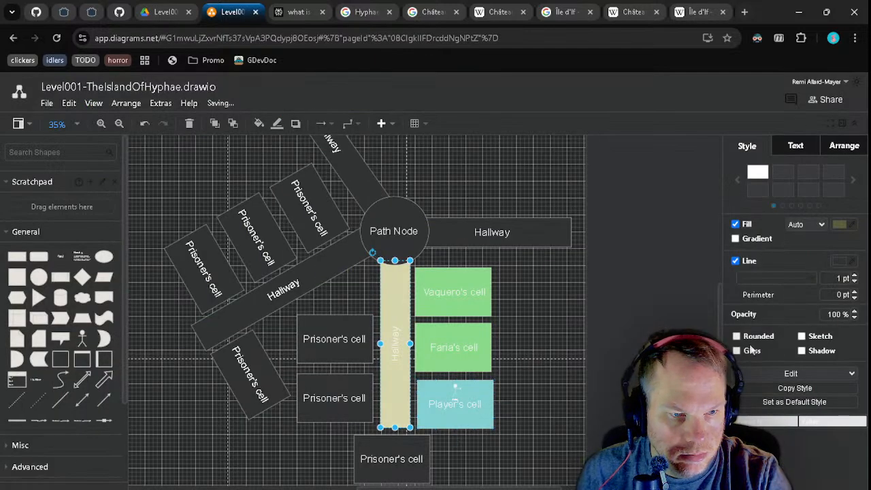
- Try 999900 and D5E8D4 as fill colours for the vertical hallway beside the Player's cell
click(840, 225)
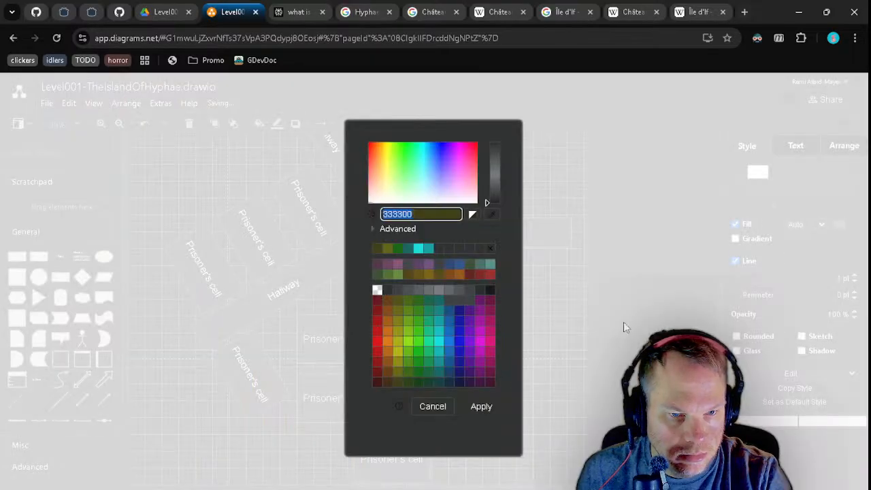
click(398, 368)
click(486, 408)
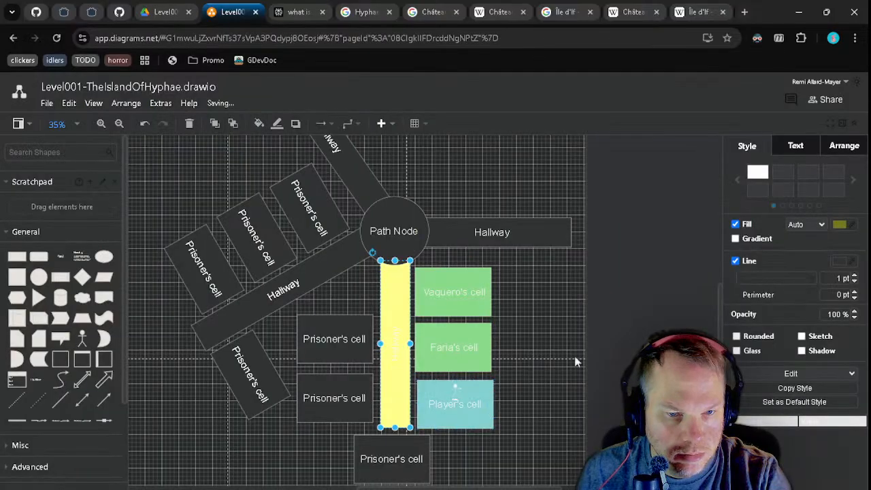
click(839, 224)
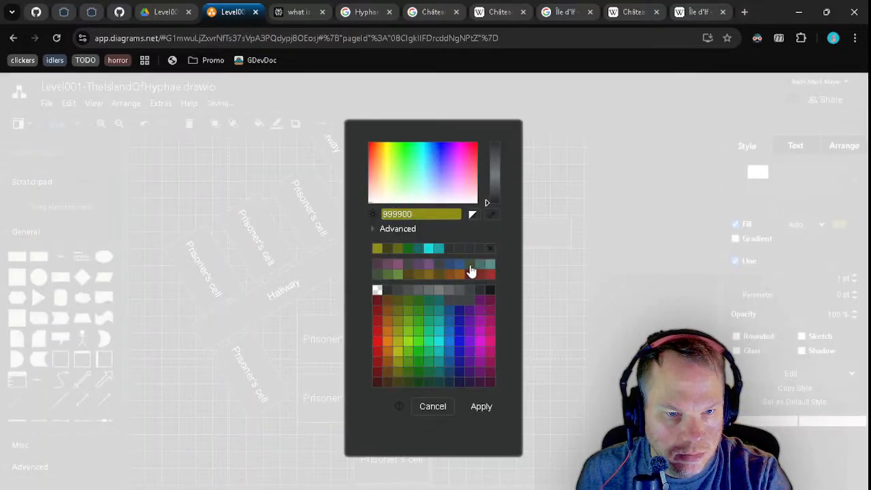
click(469, 268)
click(479, 406)
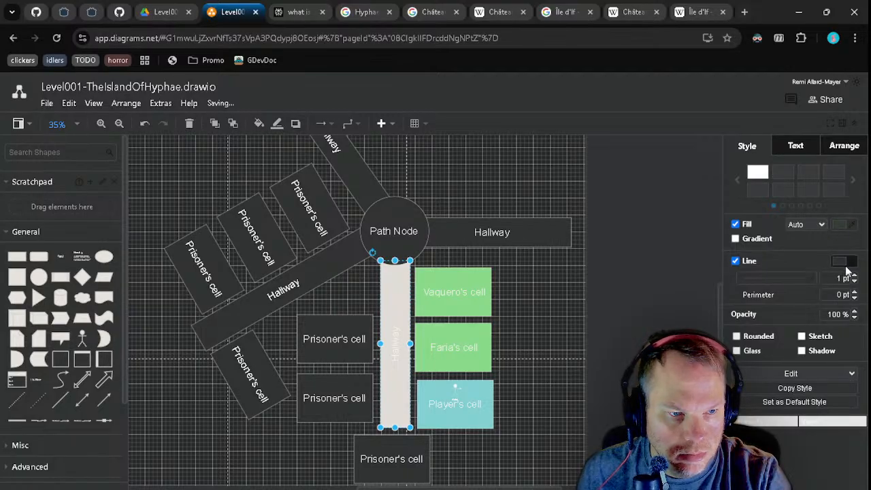
- Try a dark magenta 33001A fill and a yellow CCCC00 fill on the vertical hallway
click(841, 225)
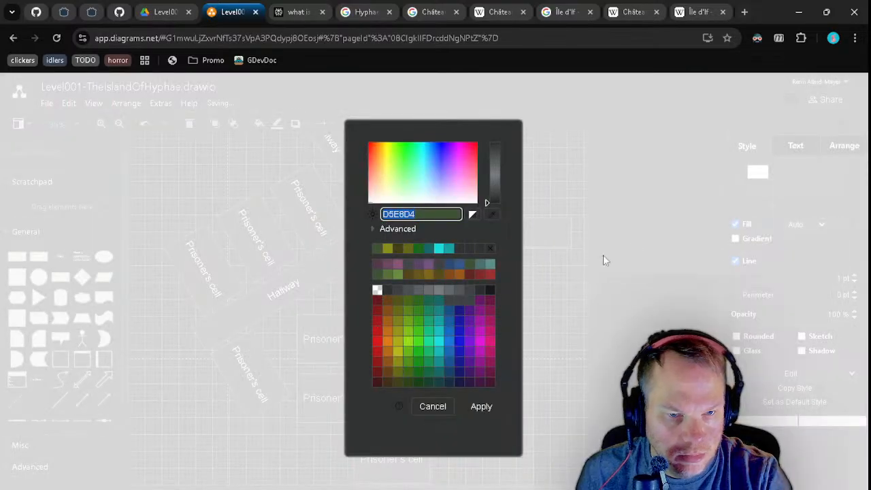
click(490, 383)
click(480, 409)
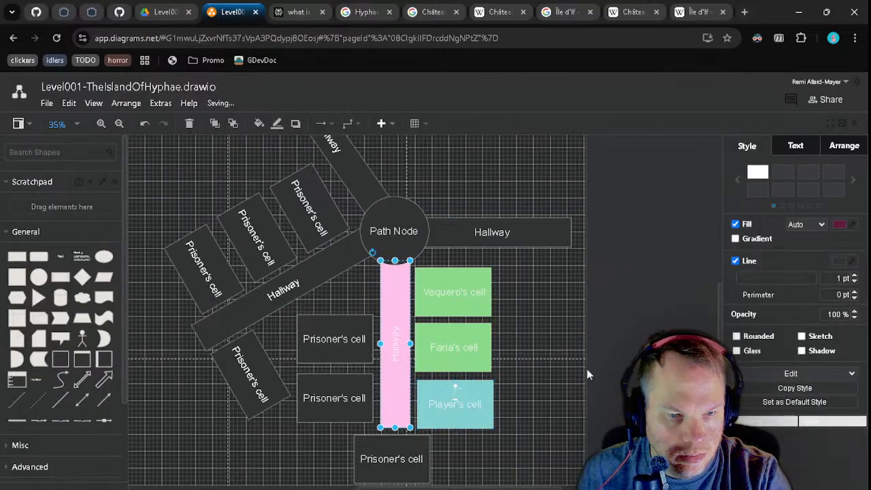
click(840, 227)
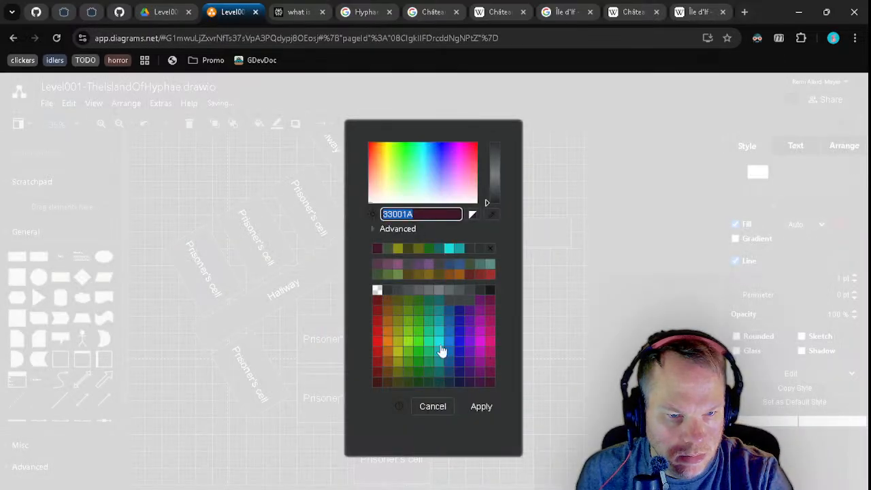
click(398, 355)
click(483, 408)
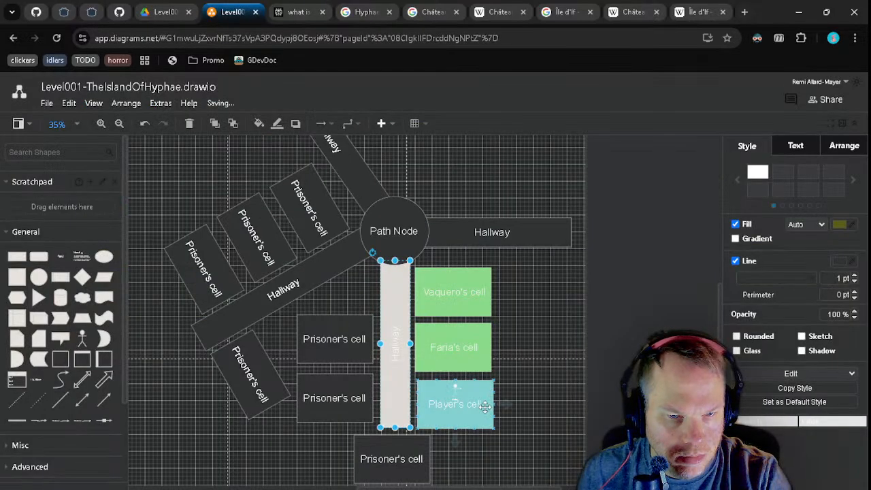
- Try a brighter yellow swatch and a custom olive 525200 as the vertical hallway's fill
click(840, 227)
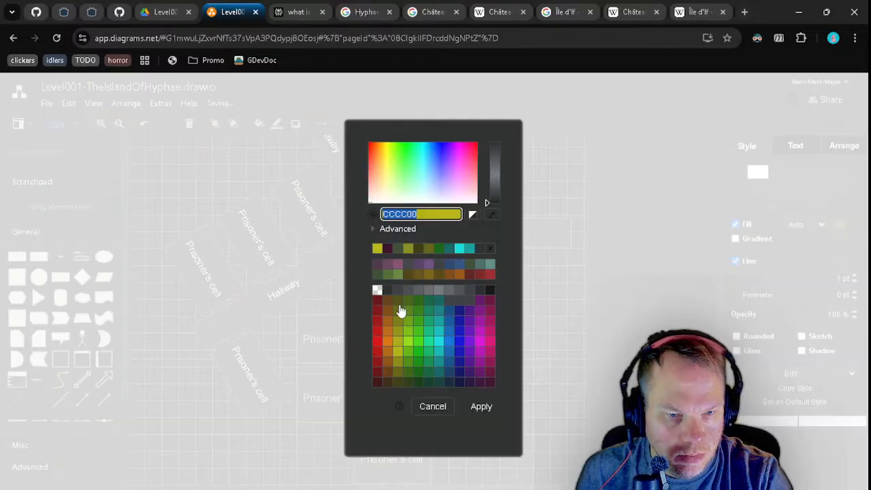
click(400, 349)
click(479, 409)
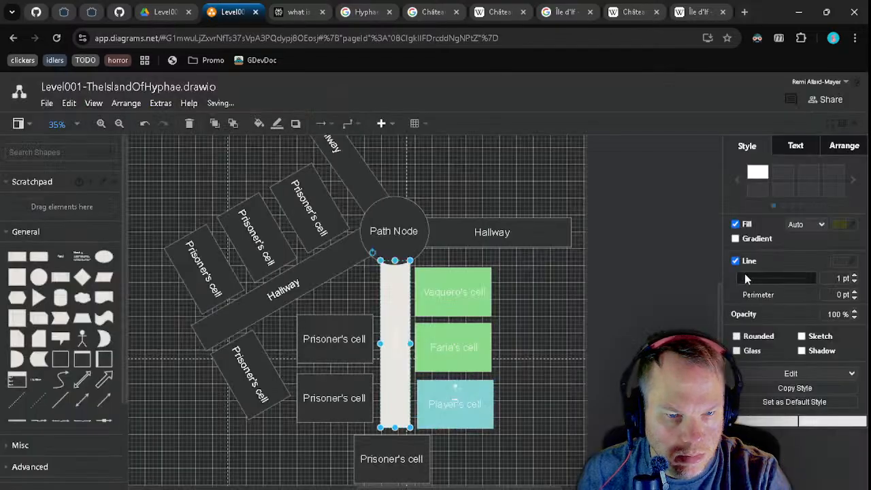
click(854, 230)
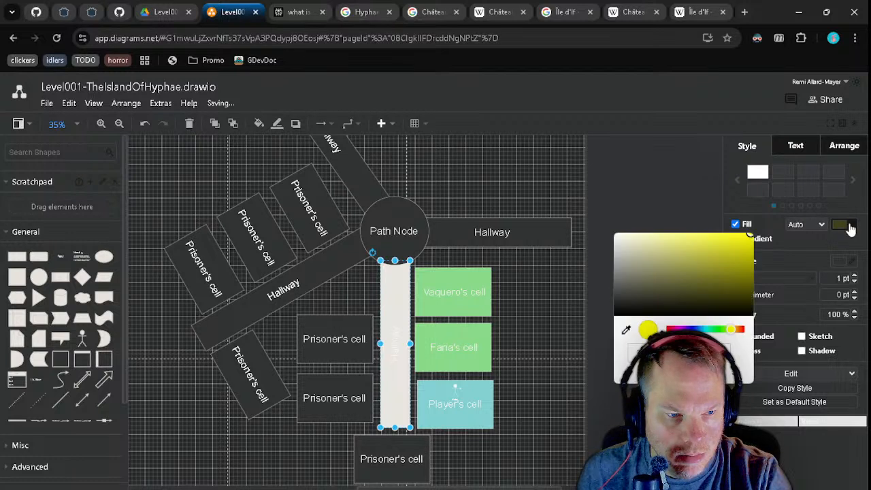
mouse_move(668, 272)
mouse_down()
mouse_move(683, 282)
mouse_move(708, 279)
mouse_move(761, 236)
mouse_move(725, 310)
mouse_move(733, 315)
mouse_move(762, 290)
mouse_up()
click(843, 245)
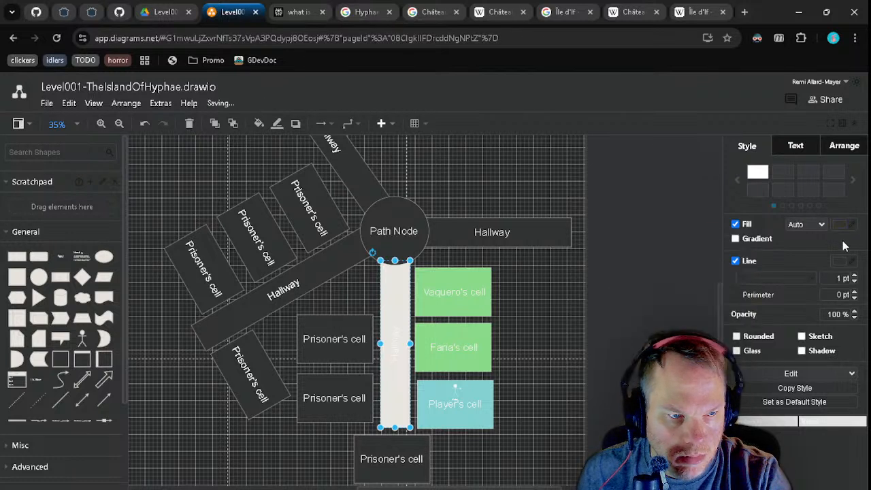
- Try a dark red 660000 fill and a blue fill on the vertical hallway
click(838, 227)
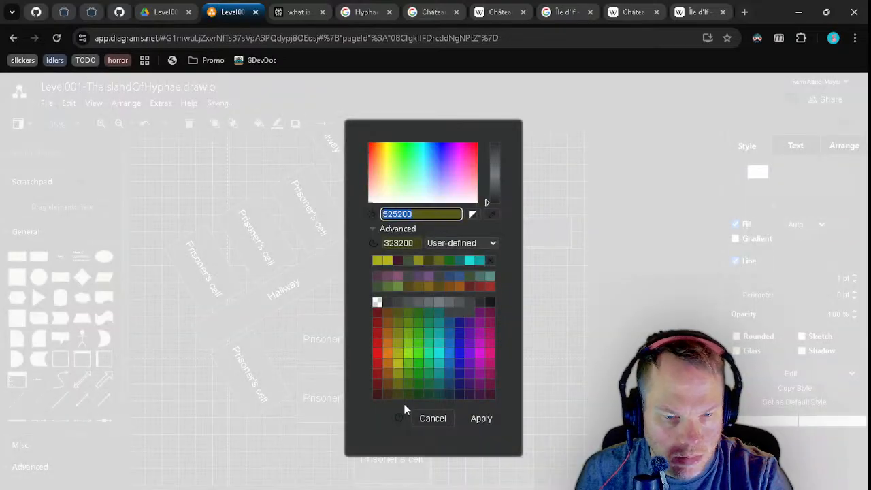
click(381, 387)
click(463, 418)
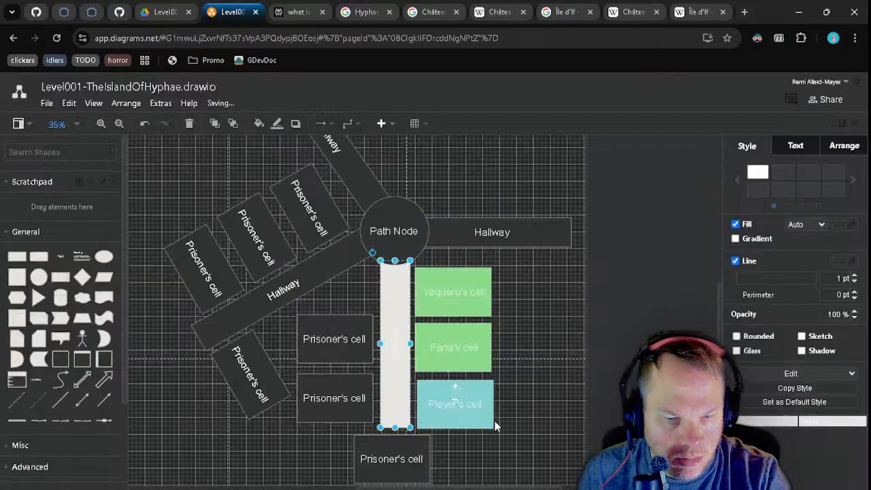
click(835, 226)
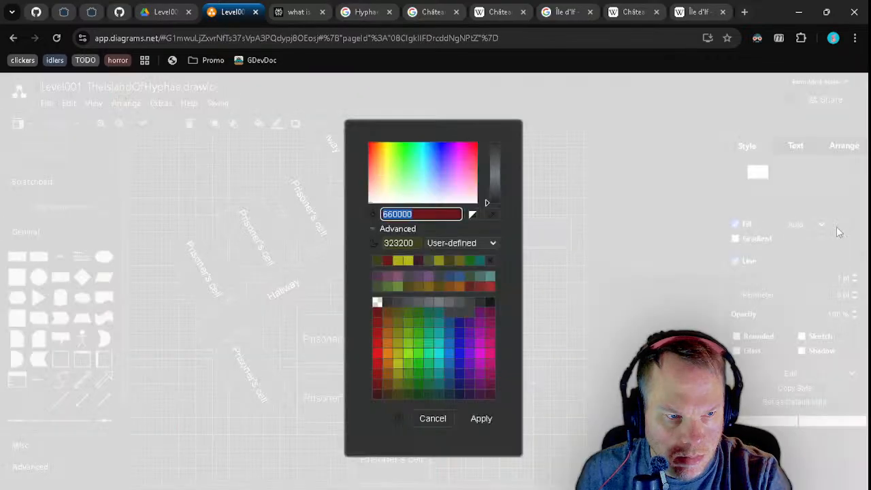
click(457, 378)
click(480, 418)
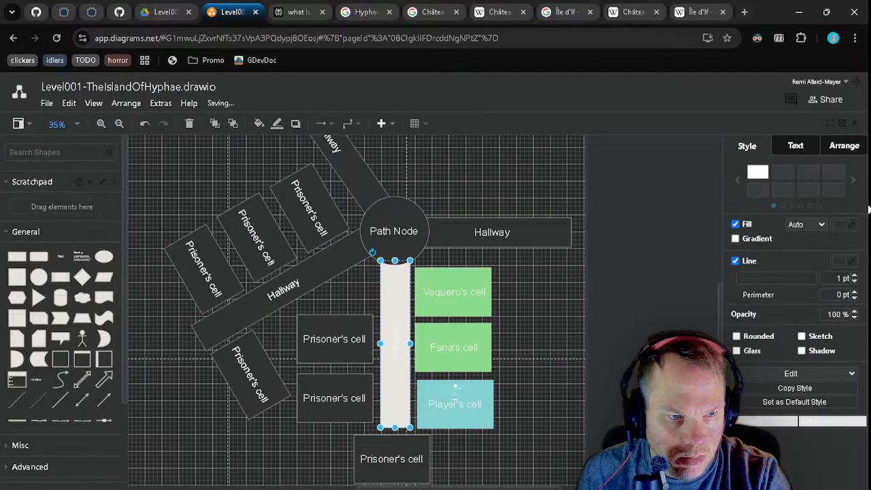
- Try the green 006600 fill on the vertical hallway and reset the shape to the plain preset style
click(841, 227)
click(420, 388)
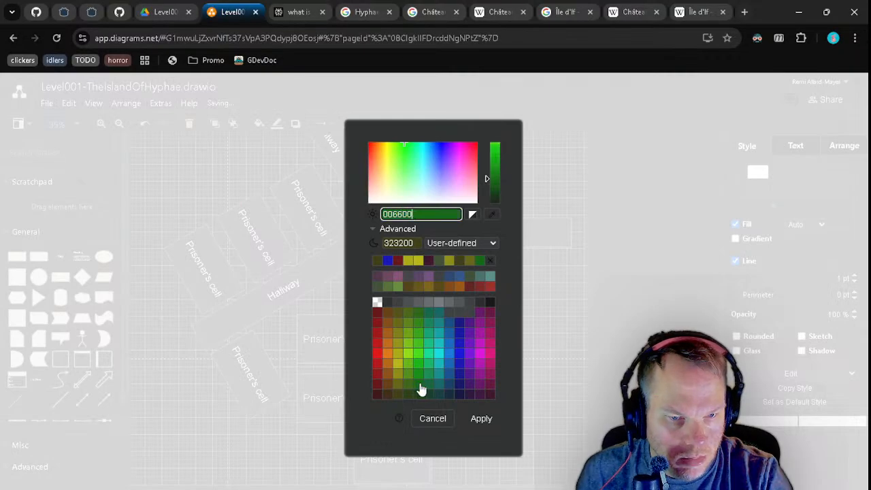
click(483, 419)
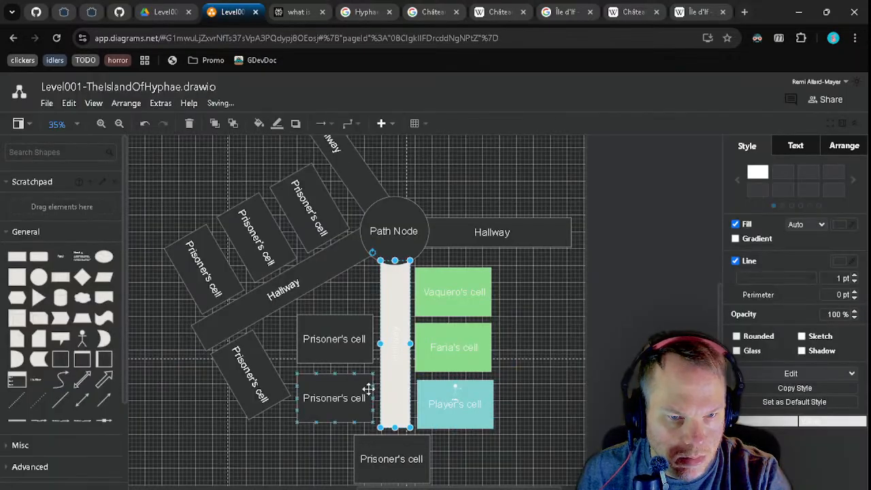
click(784, 175)
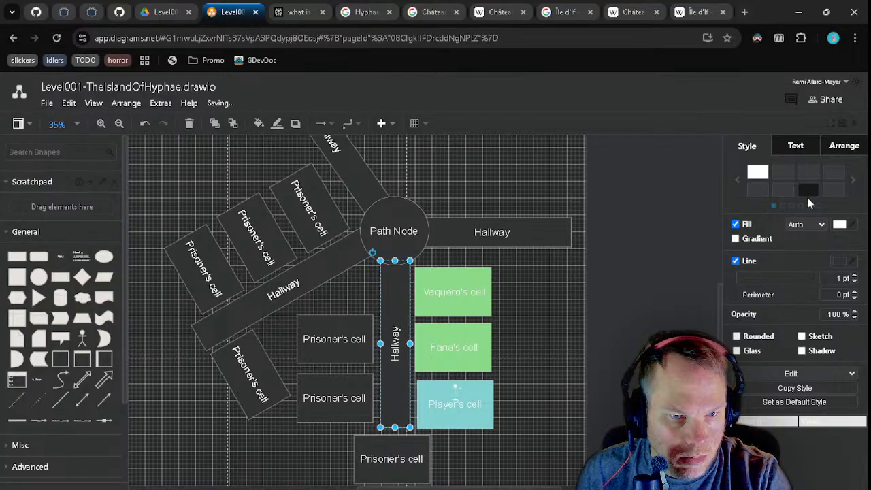
- Compare the olive fills 666600 and 333300 on the vertical hallway after its style reset
click(841, 226)
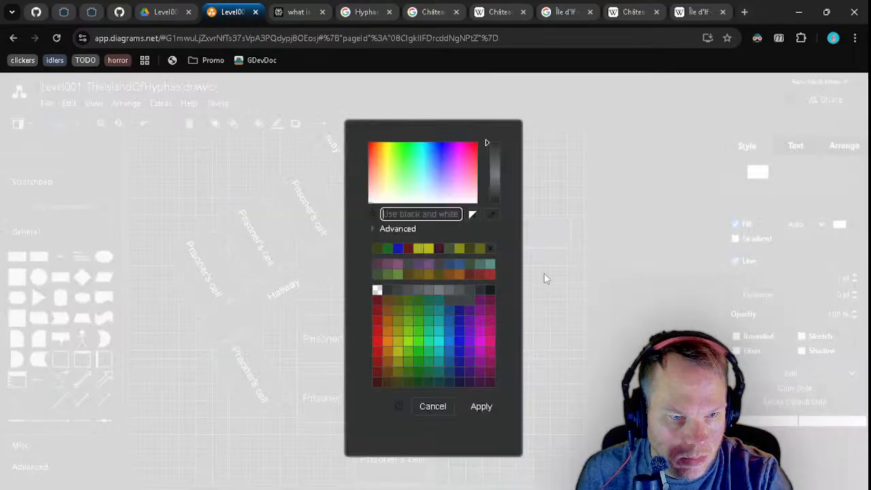
click(400, 376)
click(476, 406)
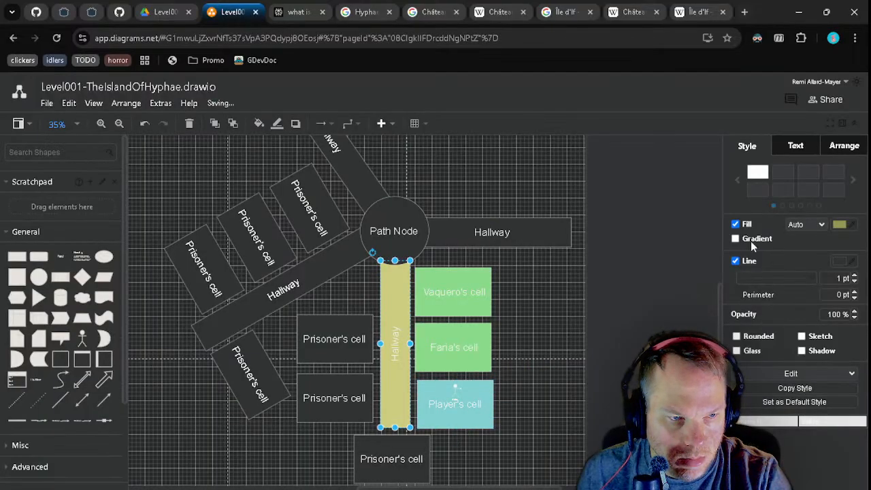
click(841, 226)
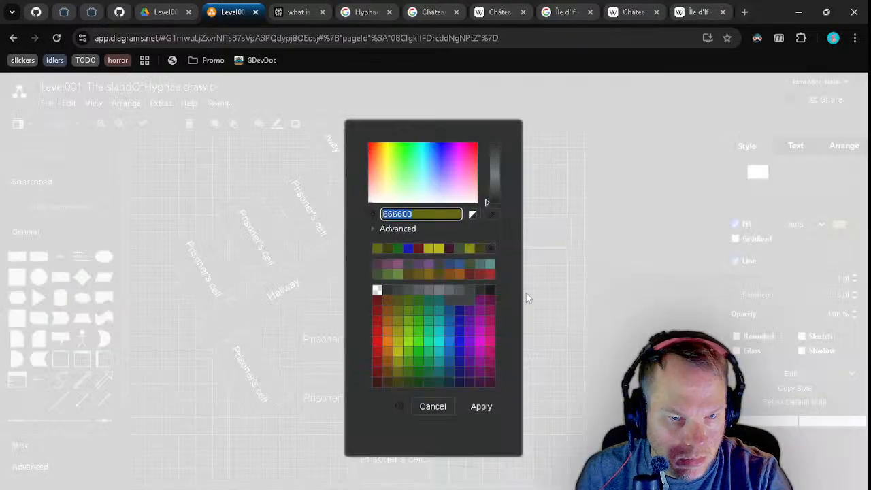
click(400, 383)
click(475, 409)
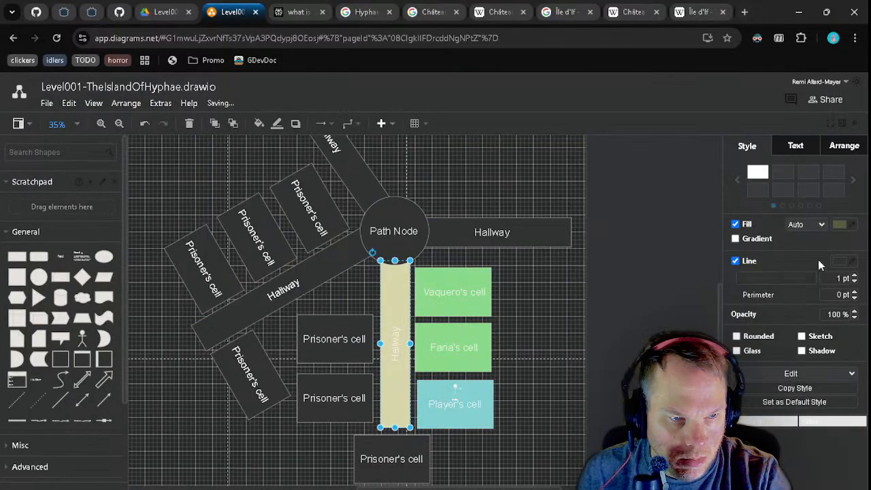
- Try the yellow CCCC00 once more as the vertical hallway's fill colour
click(841, 225)
click(397, 363)
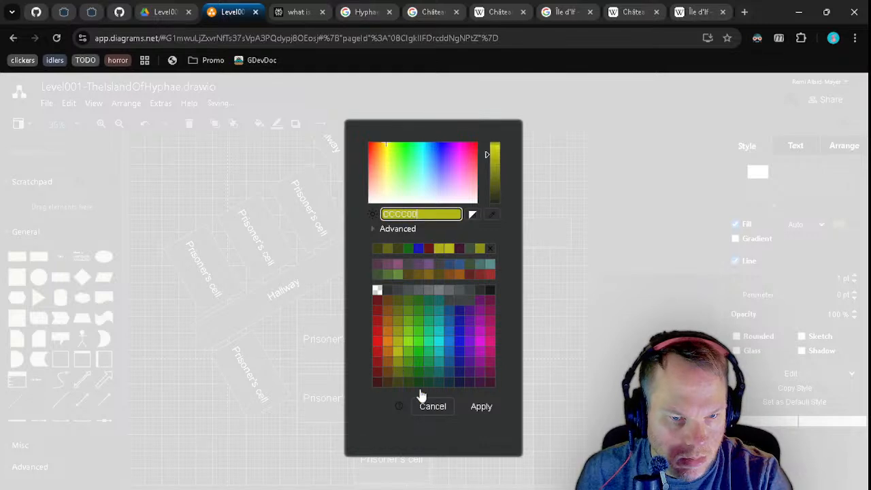
click(478, 407)
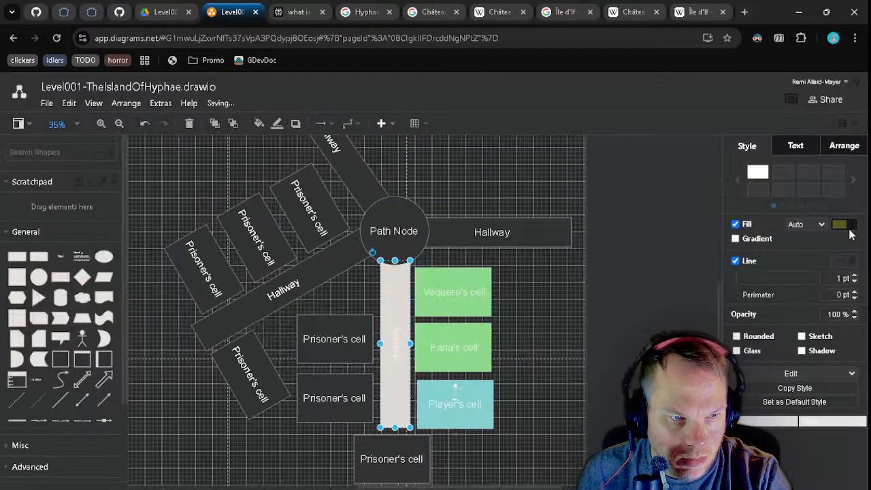
- Set the vertical hallway's fill colour to 666600
click(837, 227)
click(396, 373)
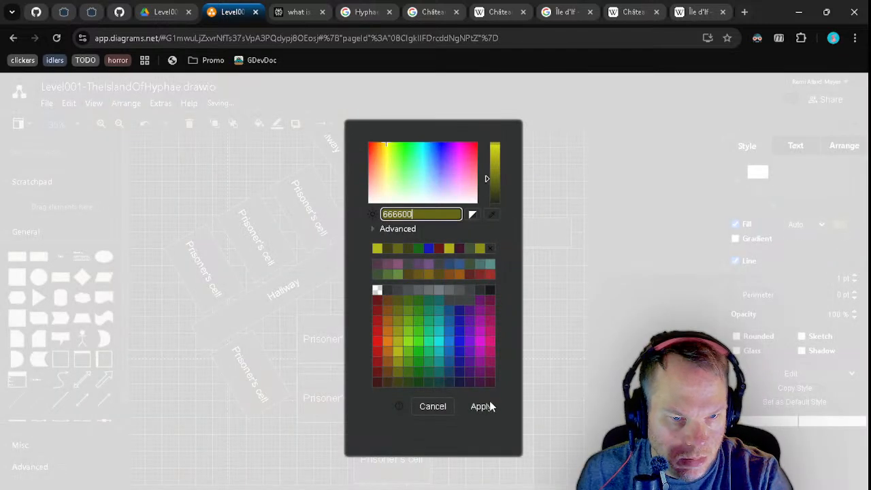
click(481, 406)
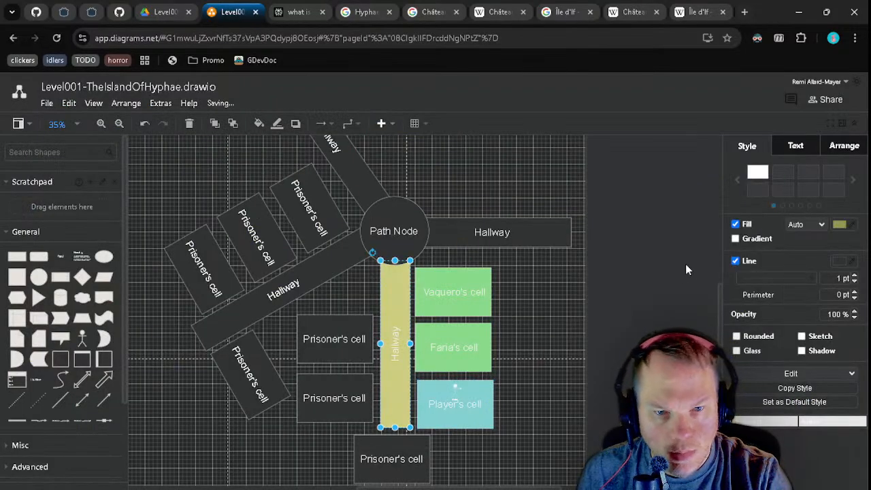
- Make the "Hallway" labels bold on the vertical hallway and on the horizontal hallway extending from the Path Node
double_click(396, 343)
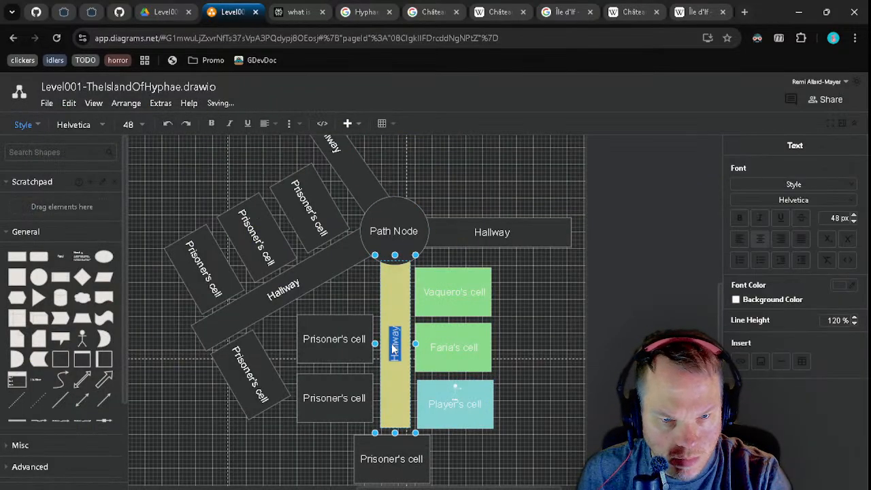
click(516, 230)
double_click(500, 232)
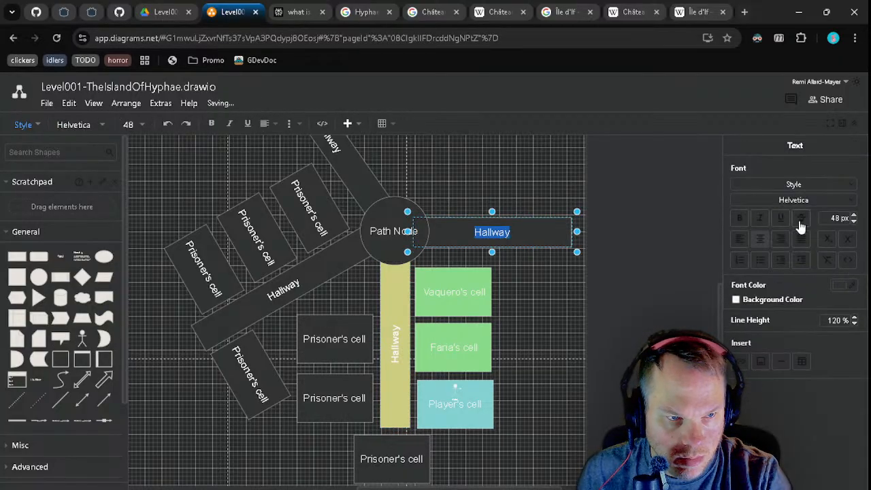
click(740, 218)
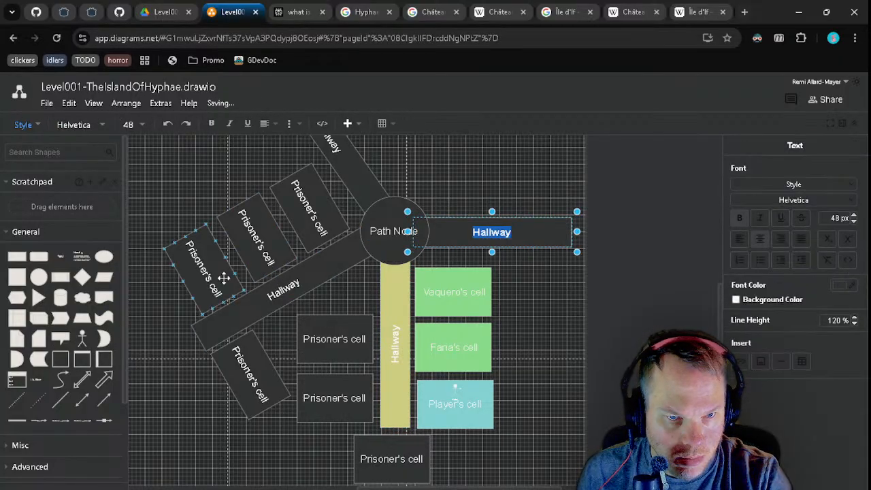
- Make the "Hallway" labels bold on the two diagonal hallways, the one between the prisoners' cells and the one above the Path Node
double_click(273, 286)
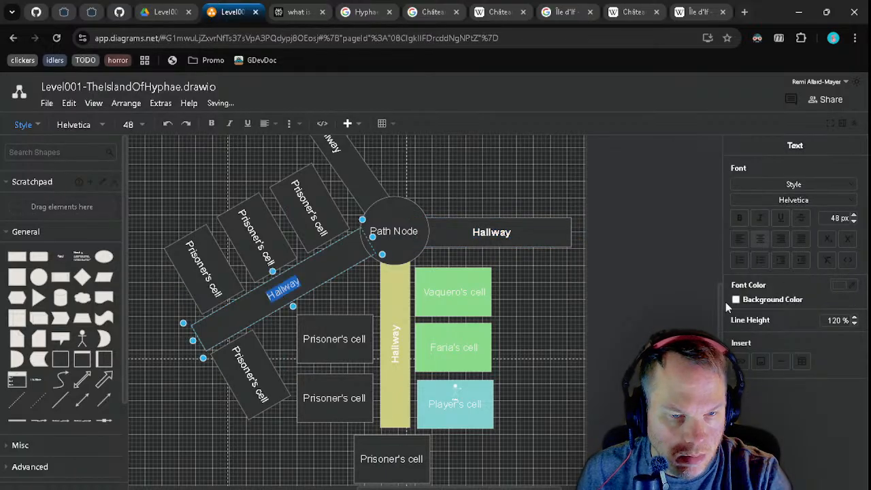
click(741, 219)
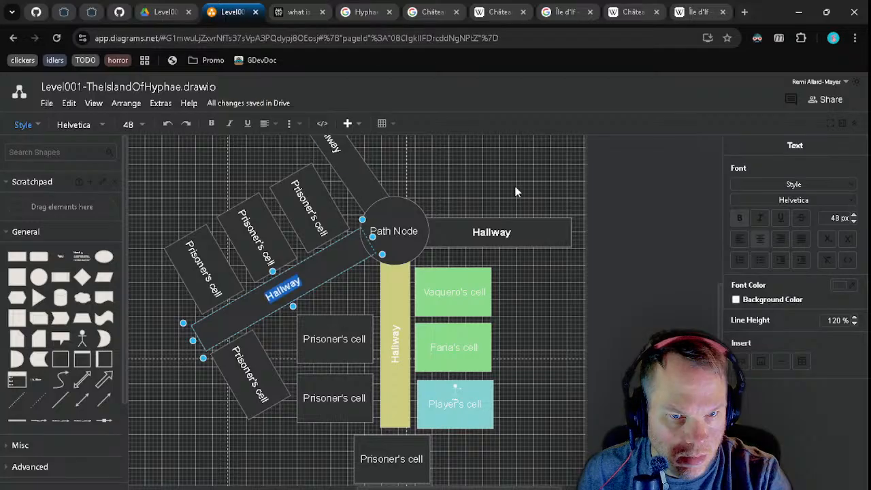
double_click(333, 147)
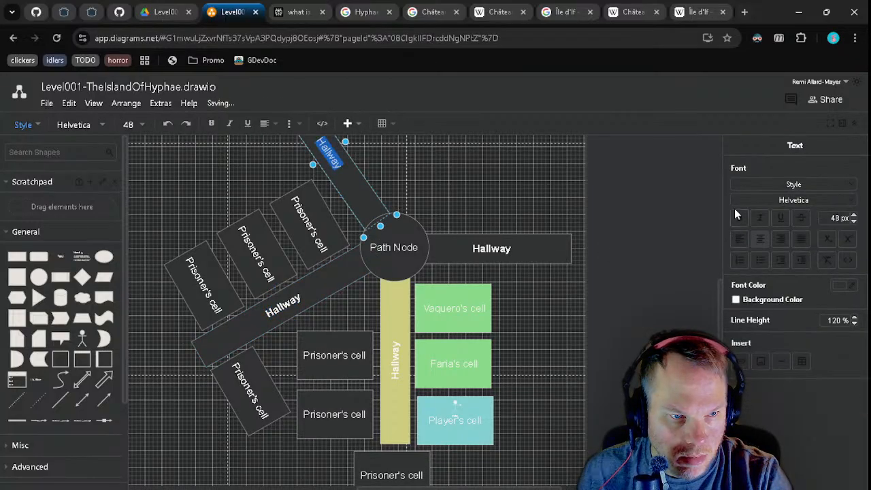
click(430, 180)
double_click(333, 162)
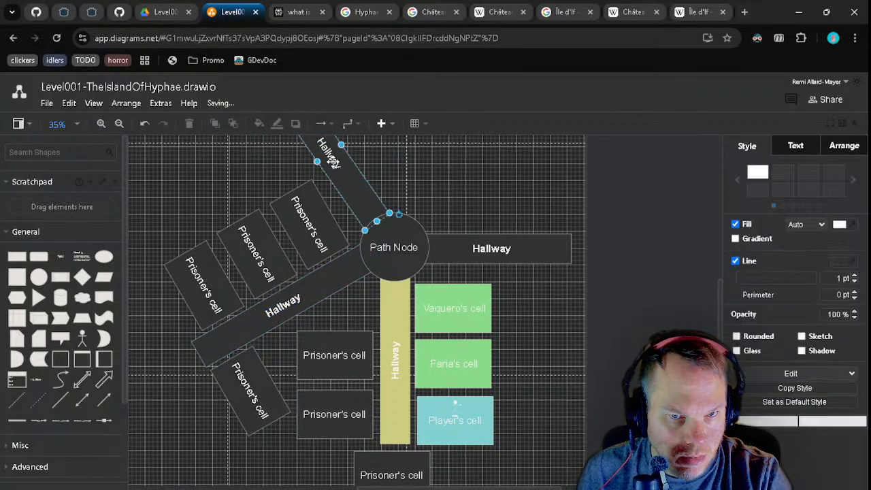
click(739, 218)
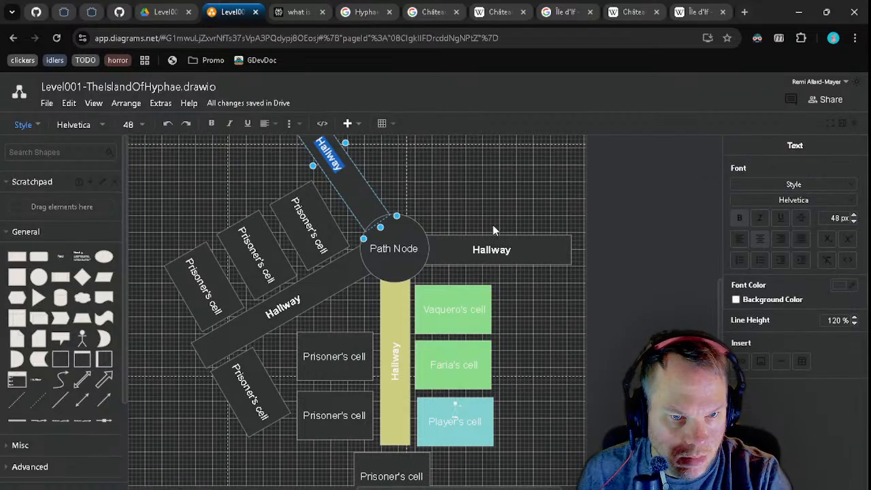
- Set the fill colour of the horizontal hallway extending from the Path Node to 666600
click(528, 252)
double_click(528, 252)
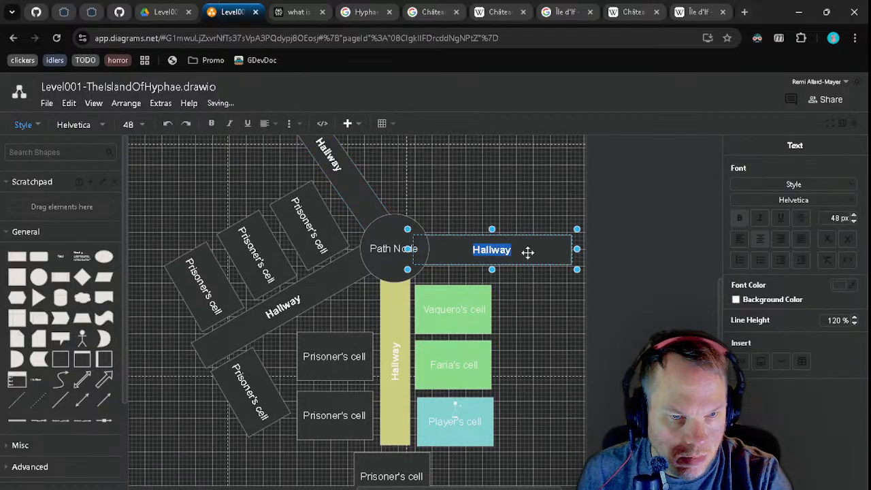
click(513, 190)
click(561, 246)
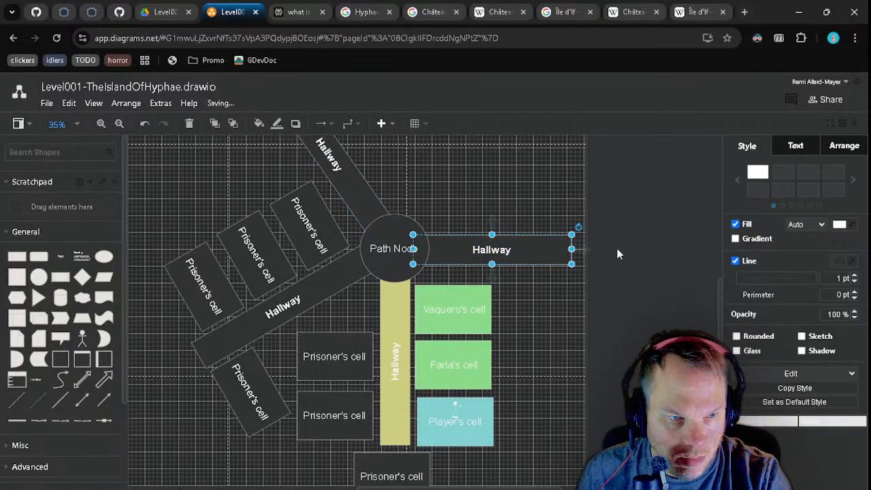
click(839, 224)
click(398, 383)
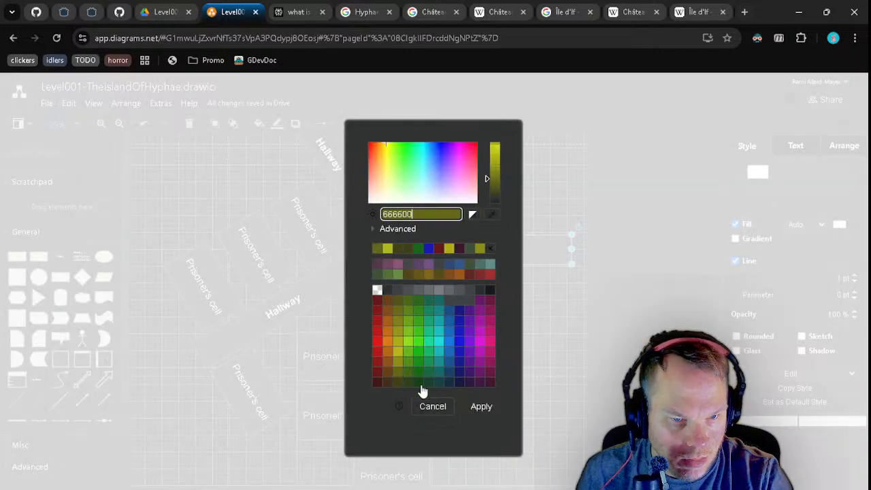
click(485, 407)
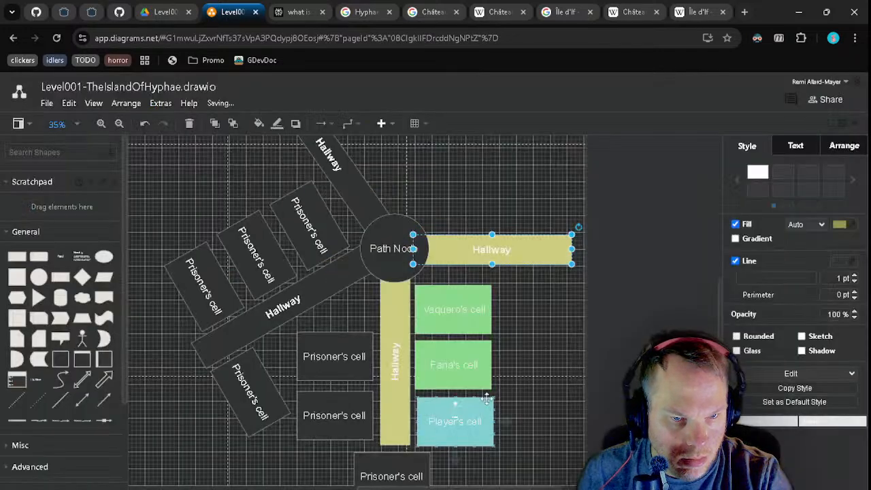
- Make the "Path Node" label bold
click(393, 235)
double_click(386, 249)
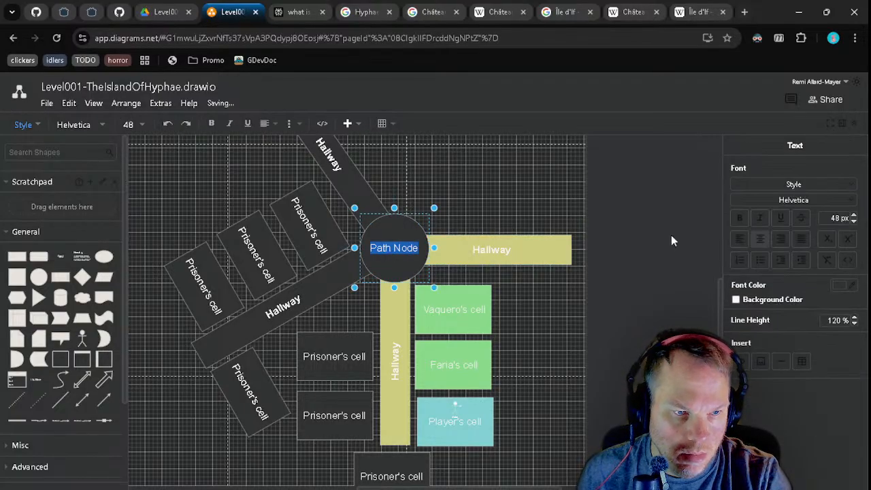
click(739, 218)
click(492, 180)
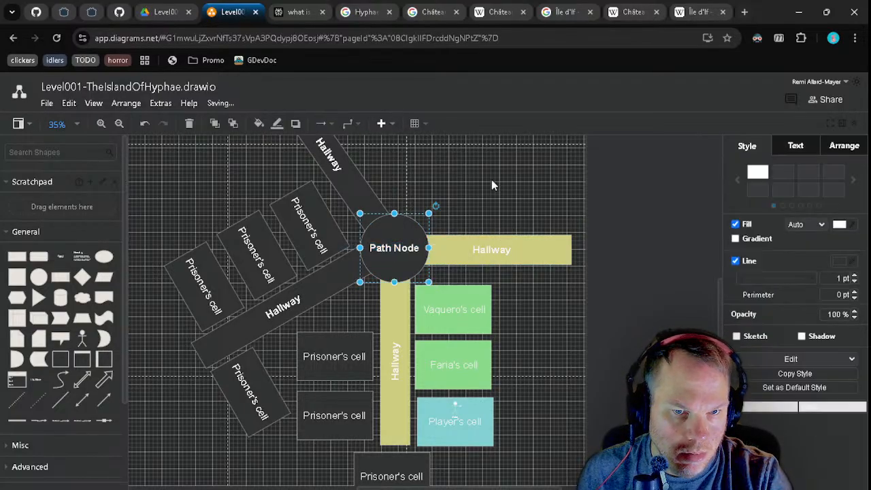
double_click(392, 232)
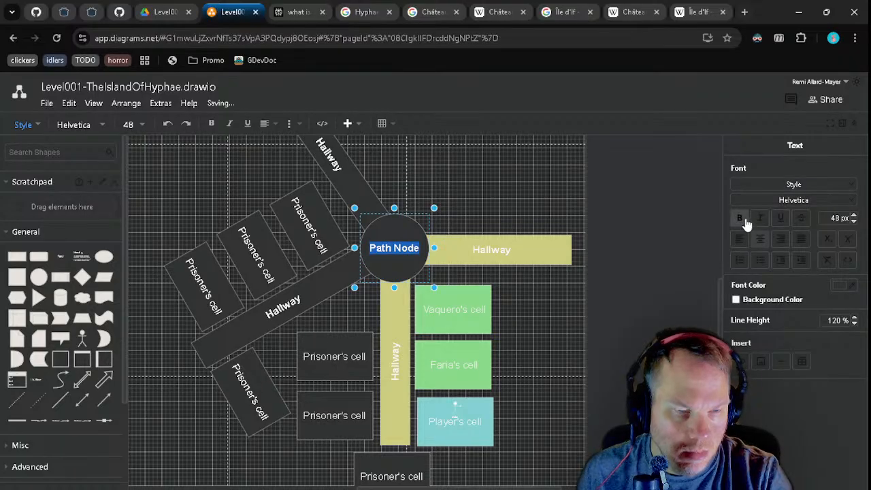
- Set the horizontal hallway's line colour to black 000000
click(523, 255)
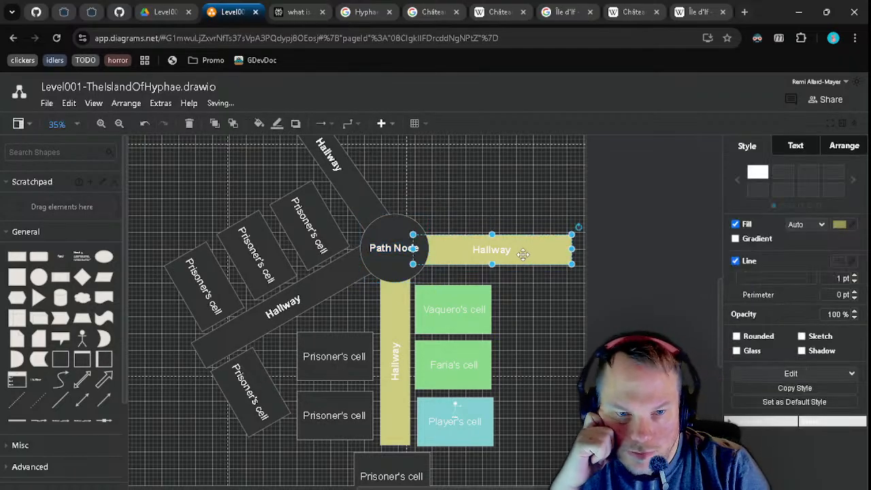
double_click(523, 254)
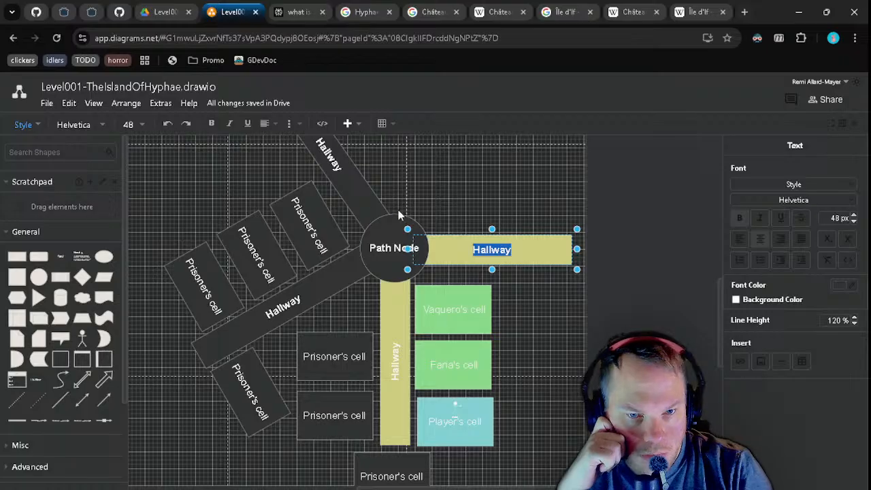
click(653, 220)
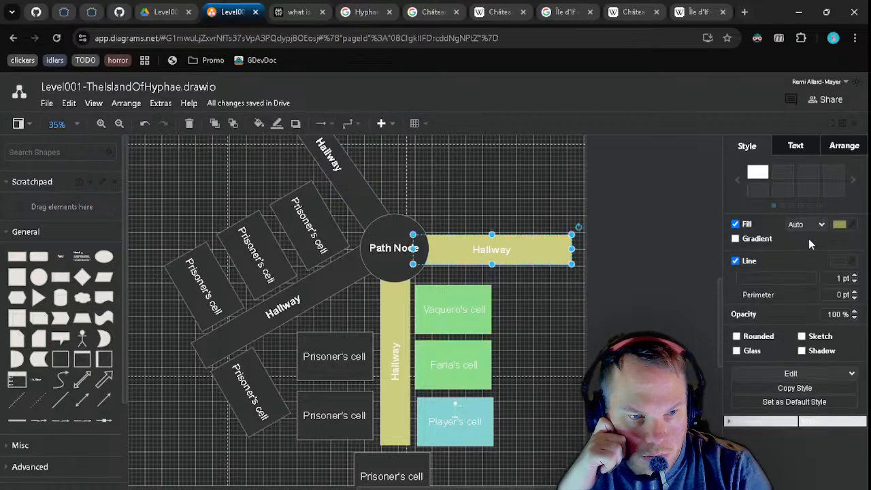
click(838, 262)
click(490, 287)
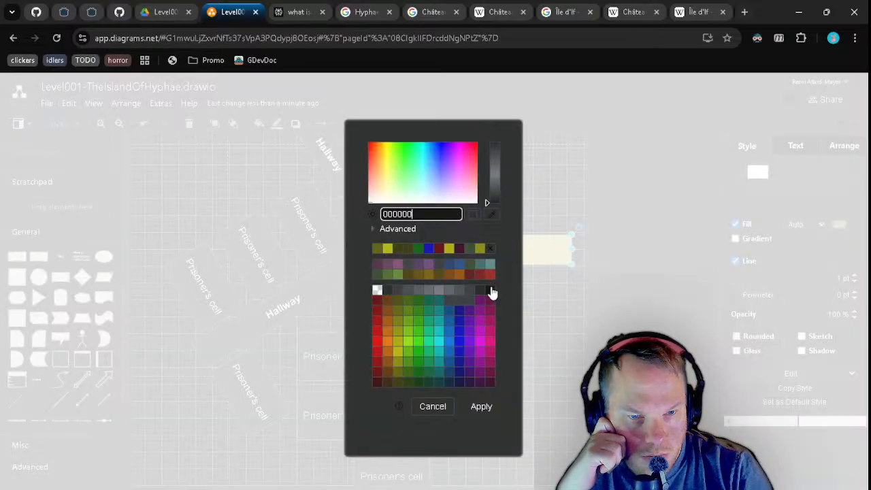
click(484, 407)
click(549, 355)
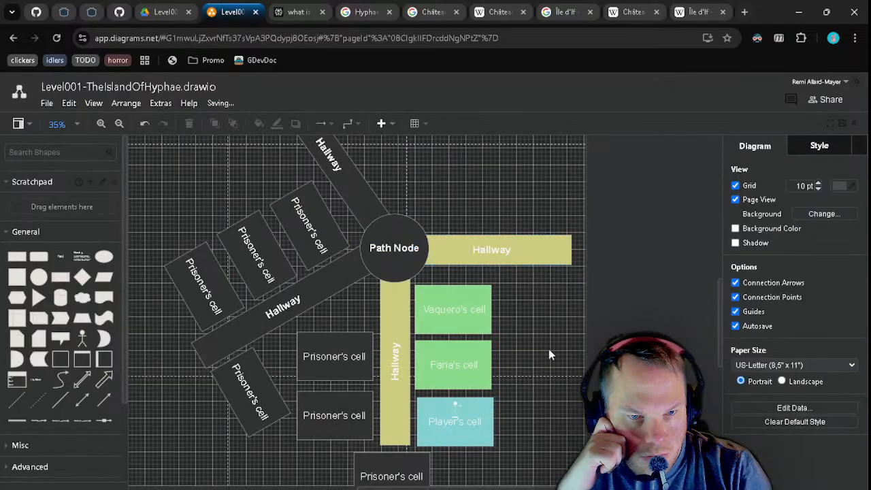
- Try F7F7F7 as the text background colour of the horizontal hallway's "Hallway" label
click(397, 221)
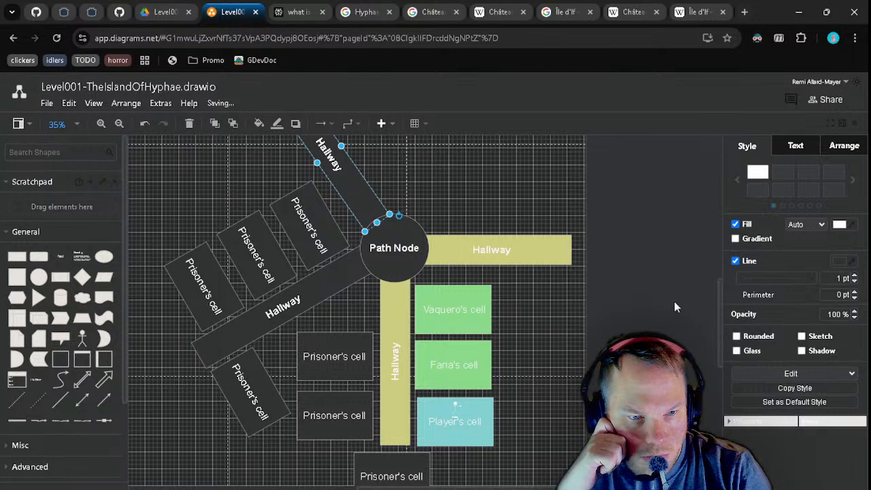
click(536, 246)
double_click(534, 247)
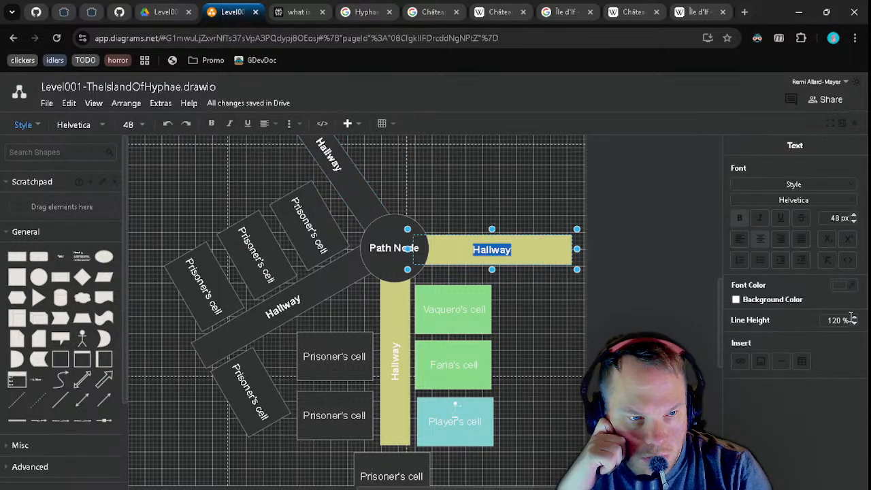
click(610, 285)
click(487, 252)
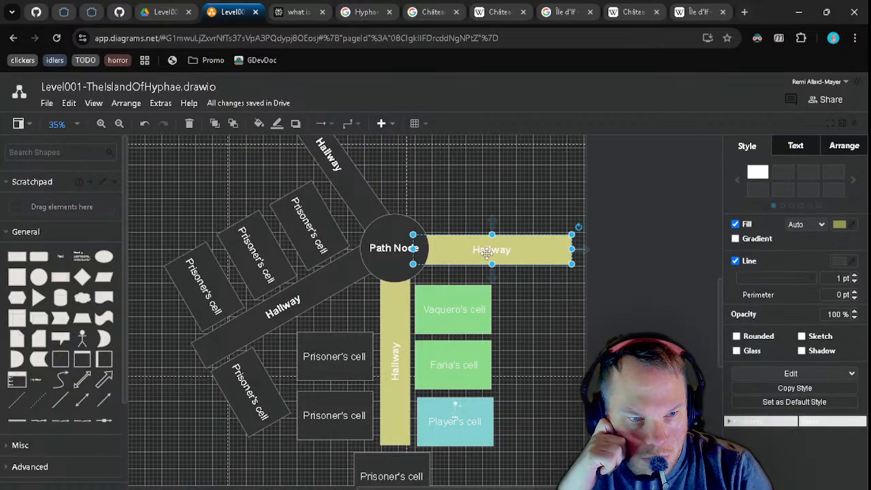
double_click(490, 251)
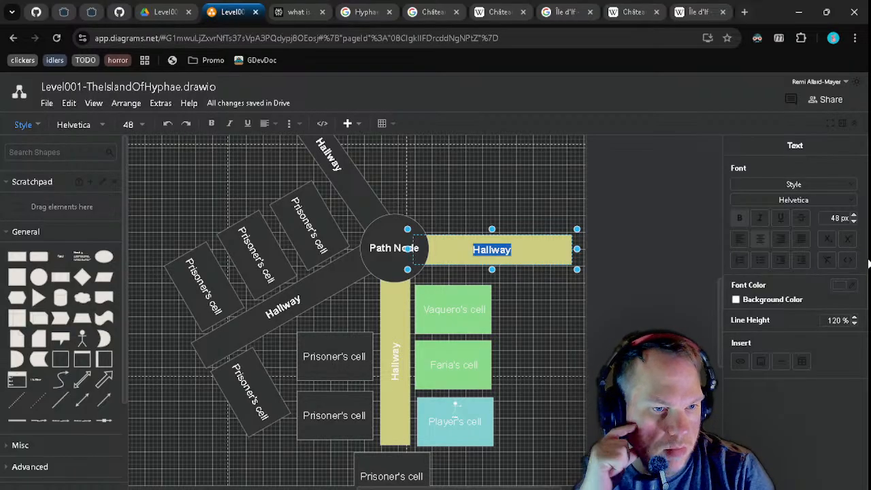
click(750, 303)
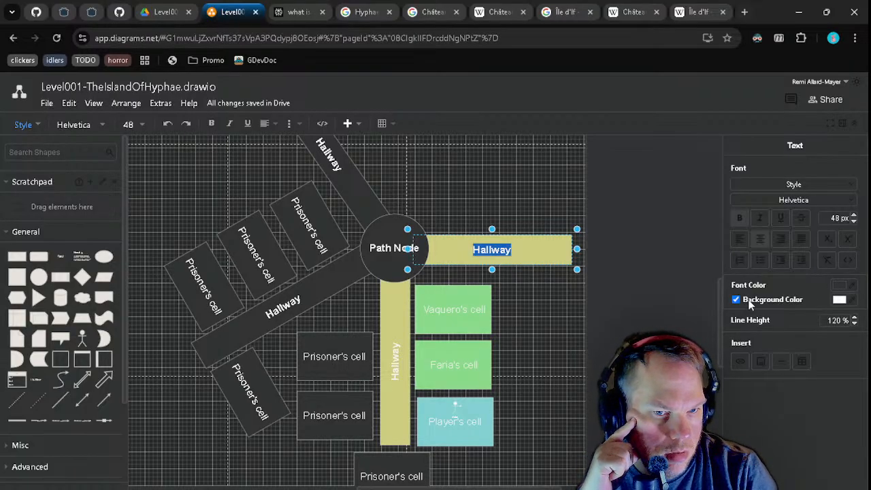
click(839, 301)
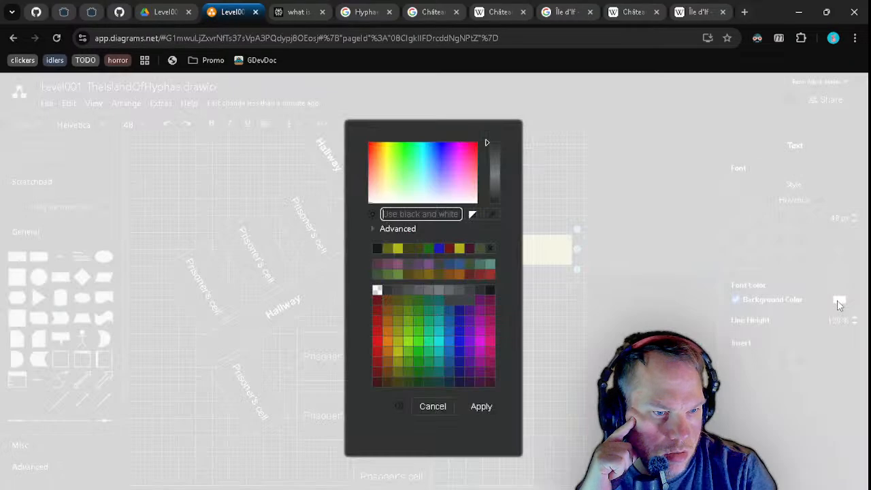
drag(496, 153, 494, 144)
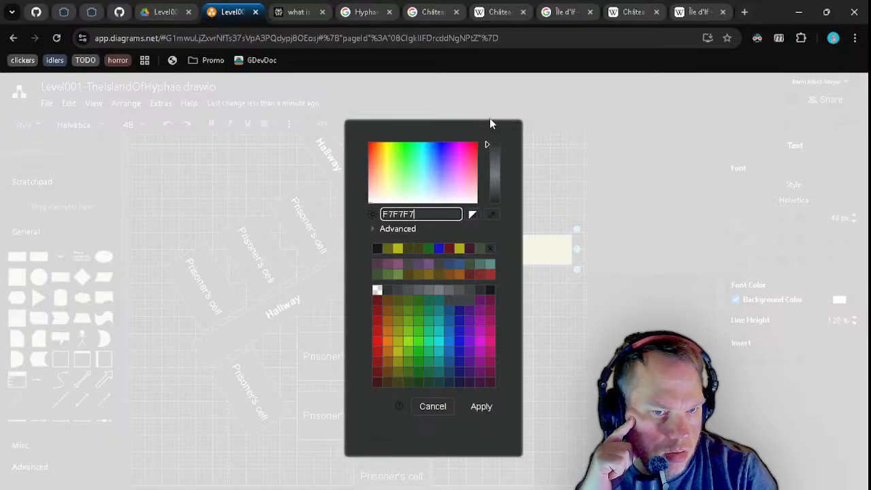
click(481, 406)
click(619, 267)
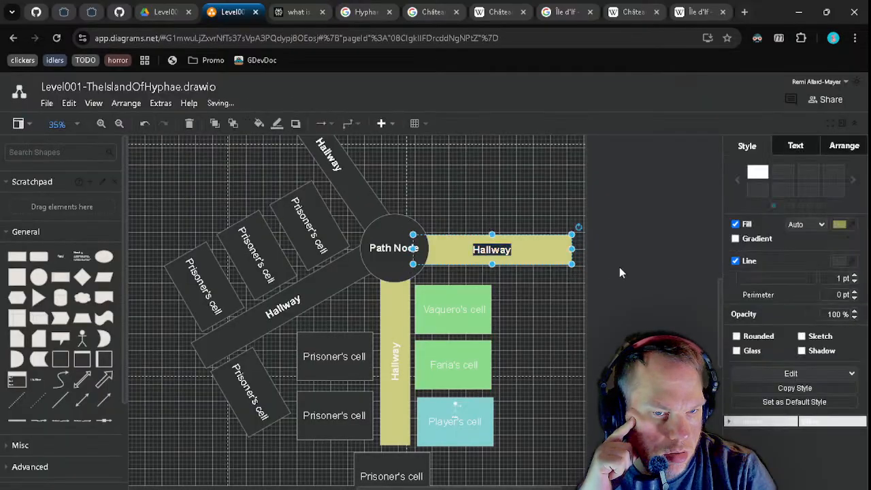
- Try a white text background behind the horizontal hallway's "Hallway" label
click(559, 295)
click(517, 249)
double_click(517, 249)
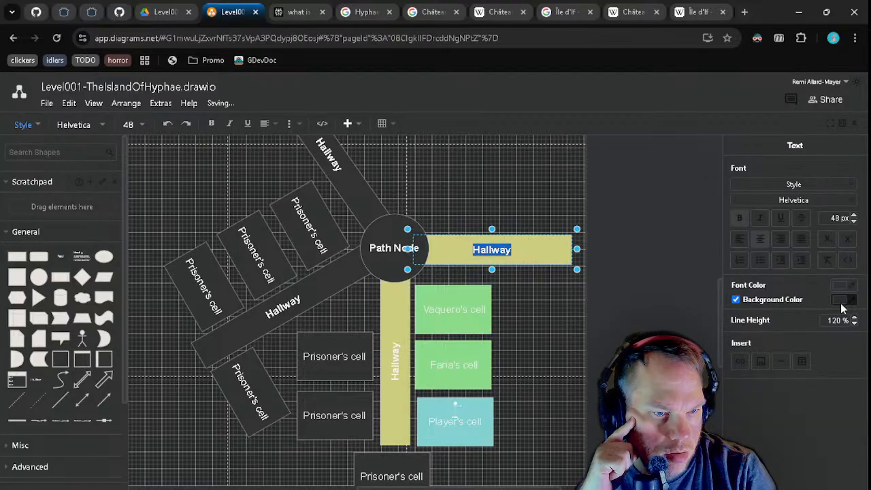
click(737, 300)
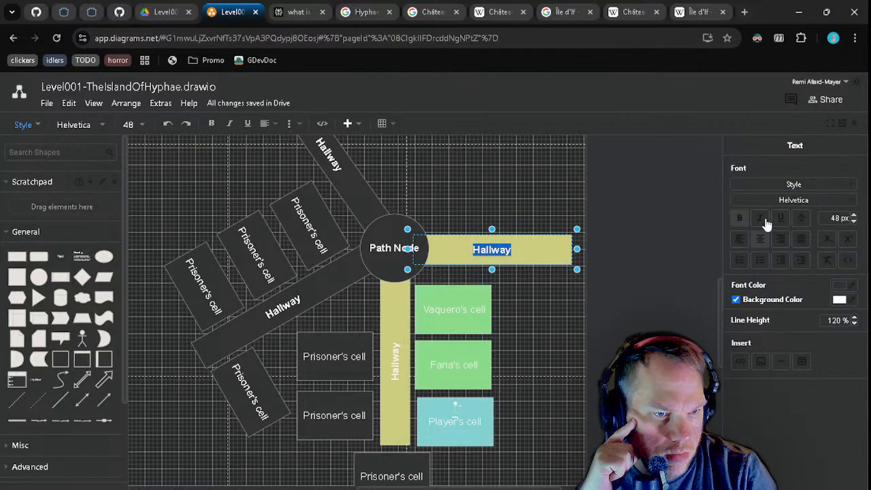
click(794, 184)
click(799, 166)
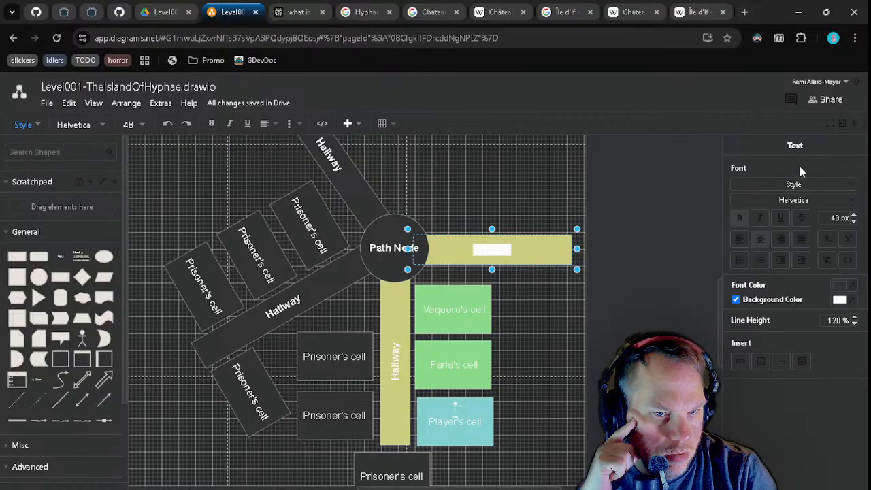
click(639, 286)
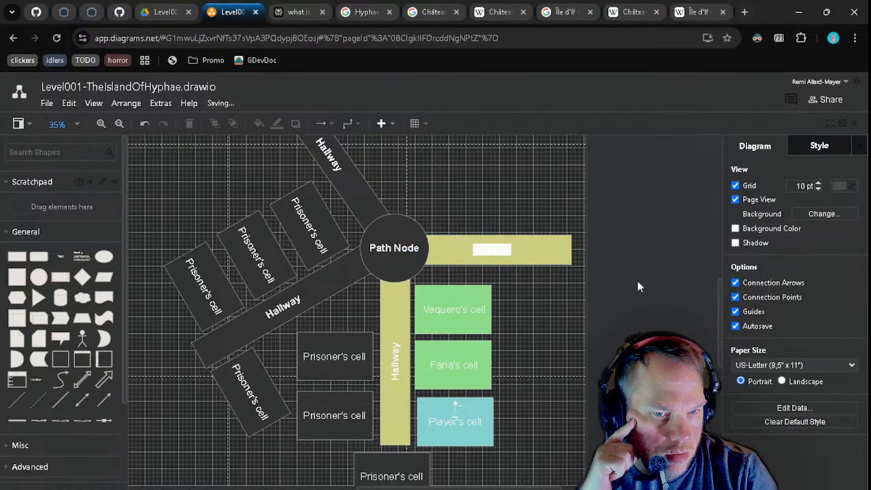
- Remove the text background colour from the horizontal hallway's "Hallway" label
double_click(501, 246)
click(744, 301)
click(734, 302)
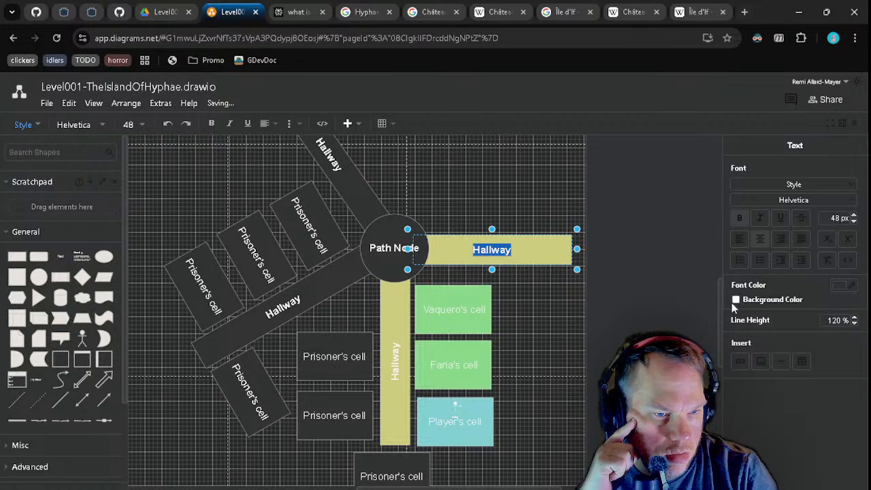
click(619, 329)
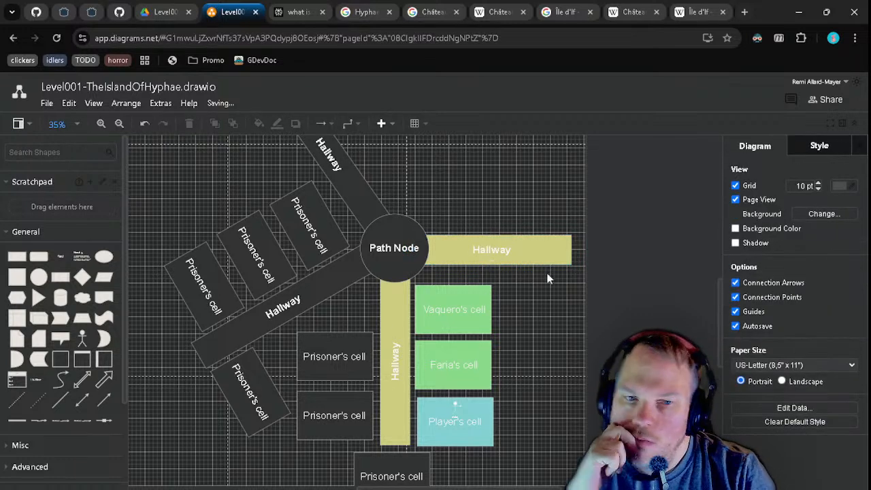
click(493, 250)
double_click(496, 252)
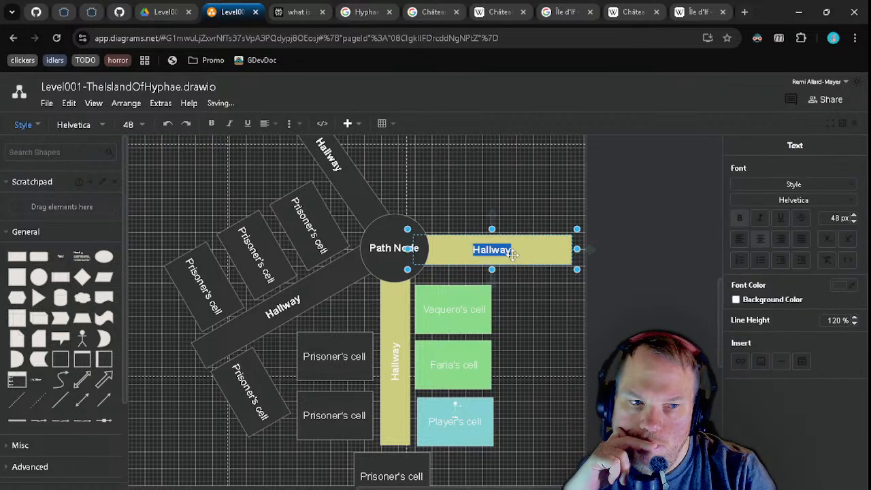
click(616, 230)
- Set the fill colour of the diagonal hallway above the Path Node to 666600
click(358, 194)
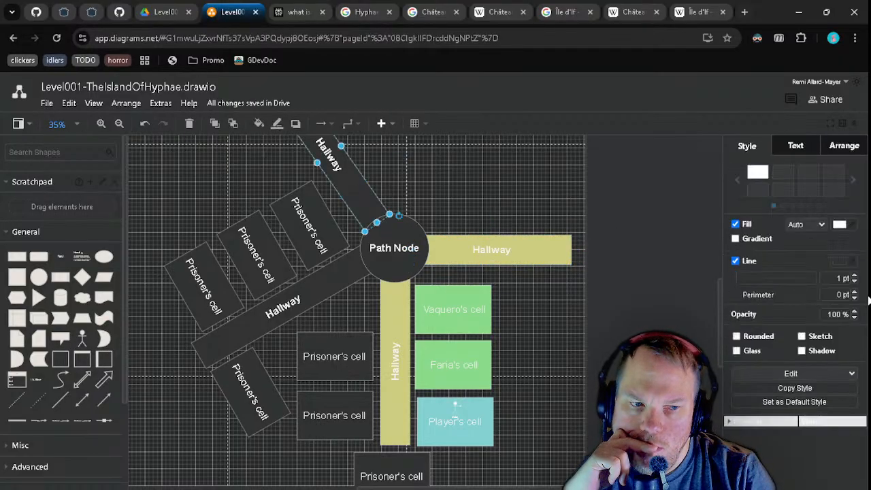
click(839, 224)
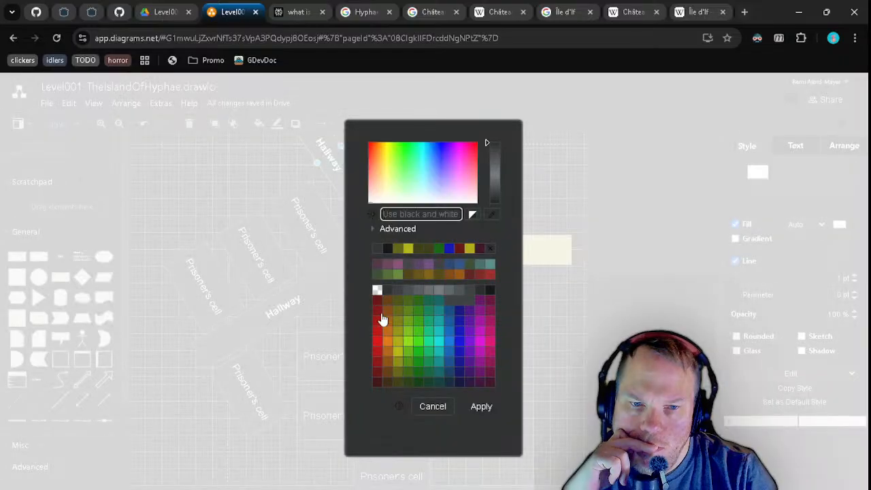
click(398, 381)
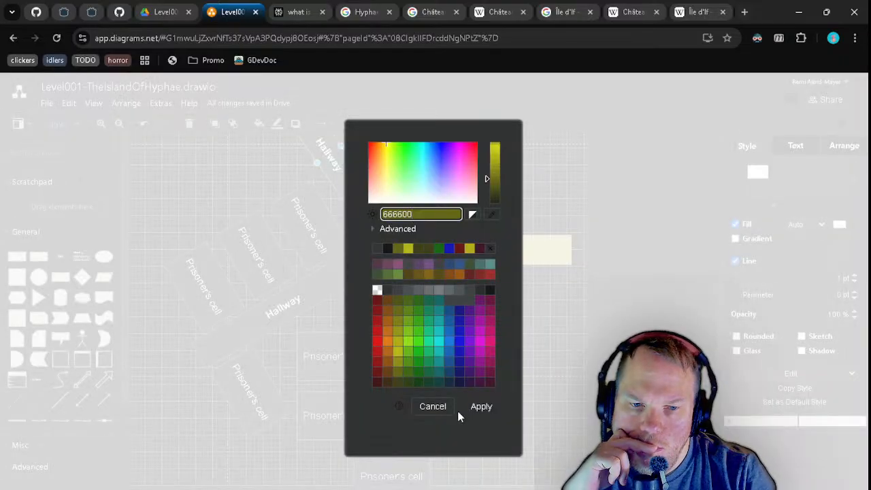
click(483, 409)
- Set the fill colour of the diagonal hallway between the prisoners' cells to 333300
double_click(347, 280)
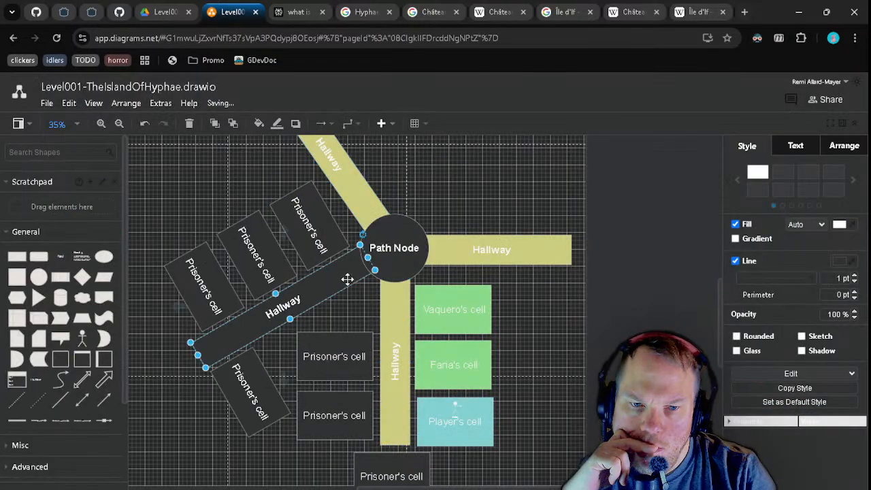
click(353, 323)
click(337, 282)
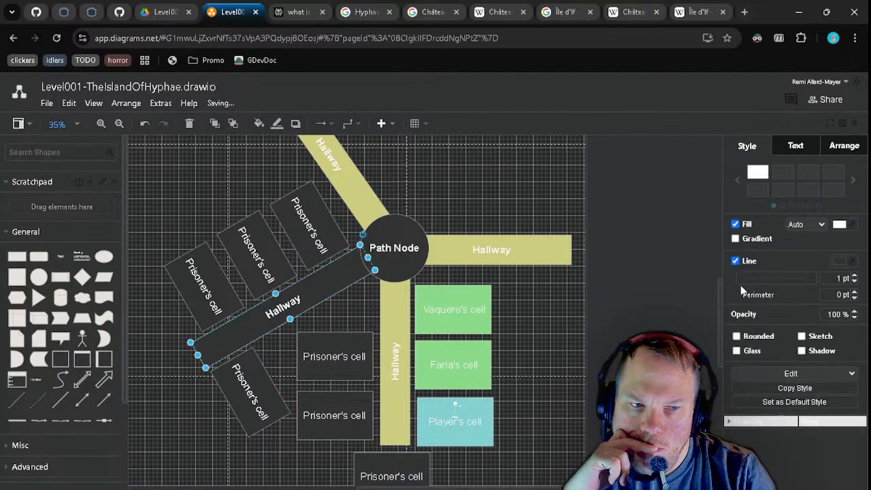
click(839, 225)
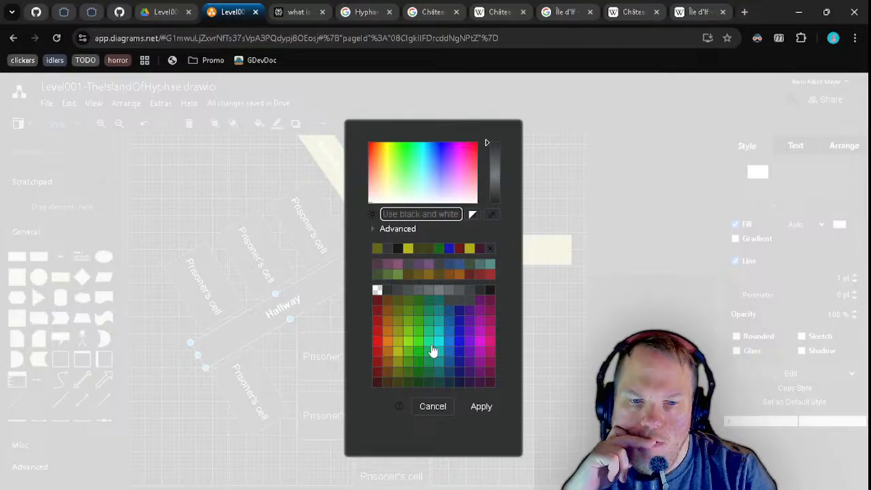
click(399, 386)
click(484, 406)
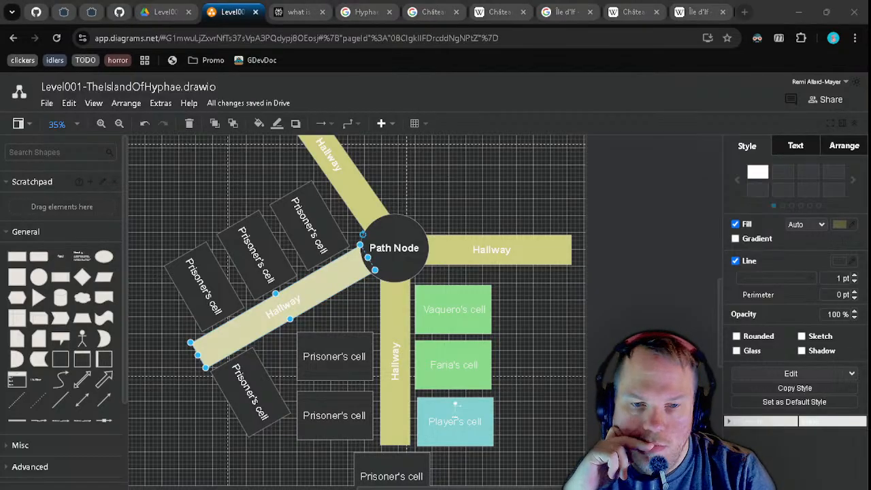
- Set the fill colour of the diagonal hallway between the prisoners' cells to 666600
click(839, 224)
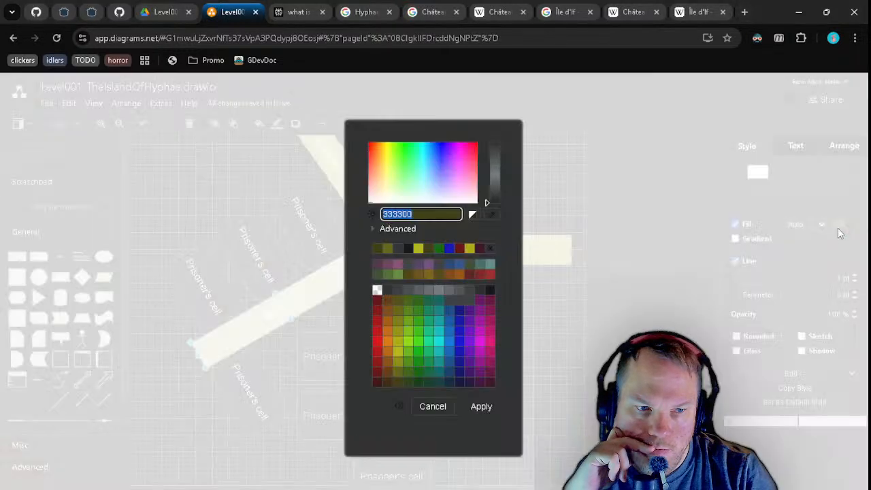
click(398, 373)
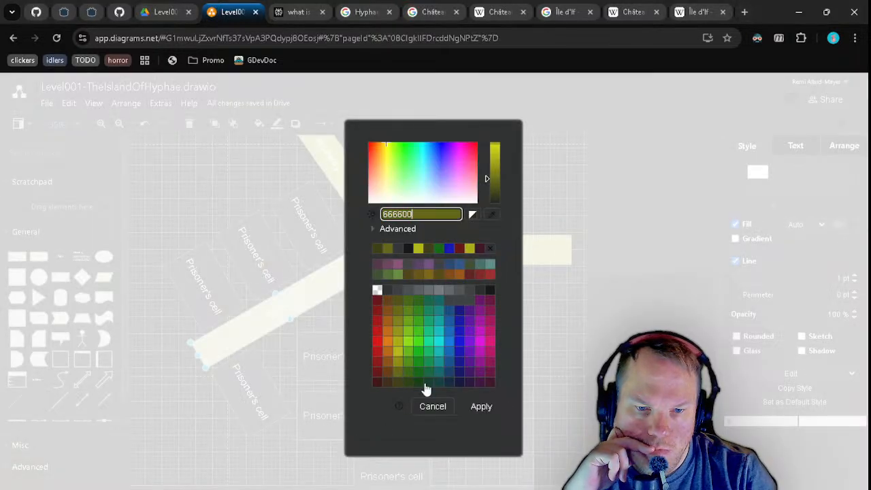
click(483, 409)
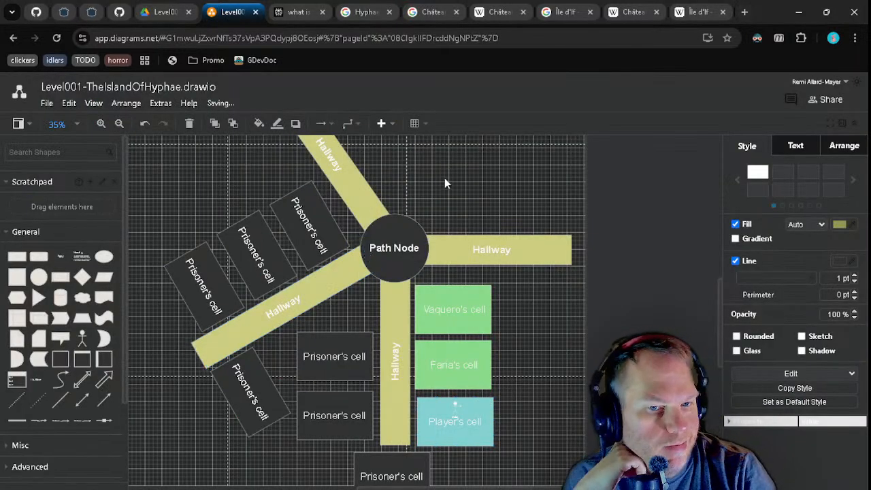
click(426, 223)
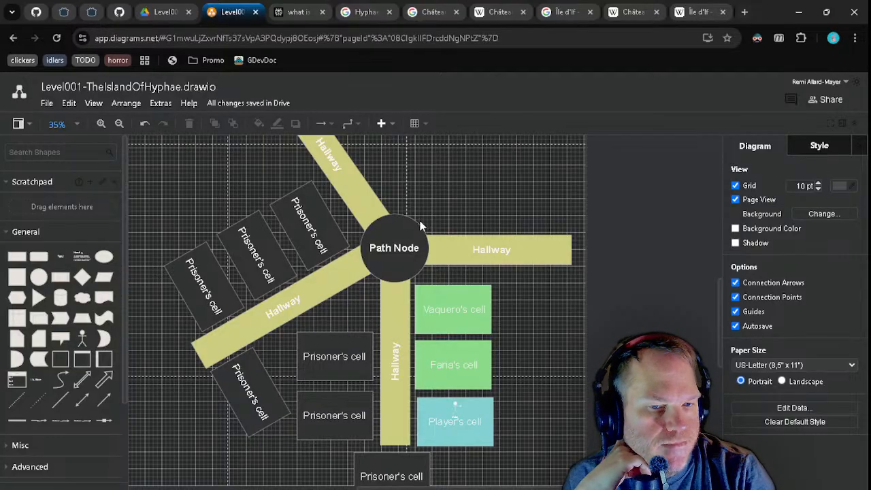
click(413, 234)
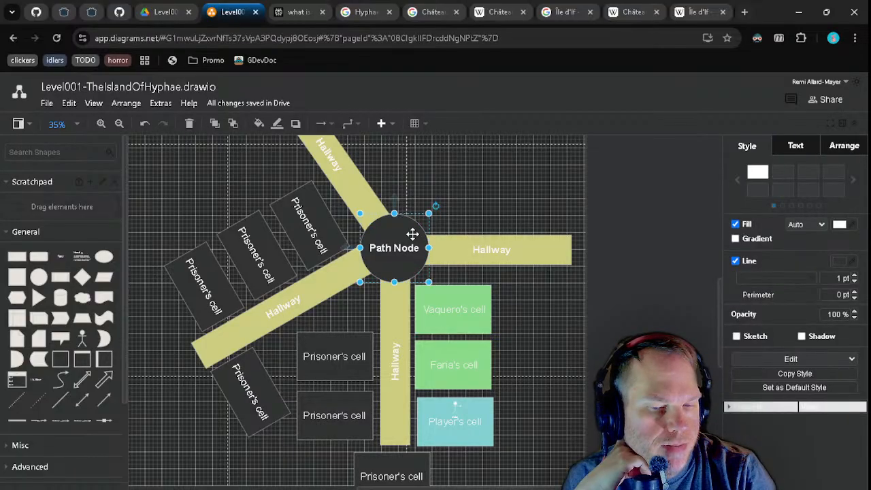
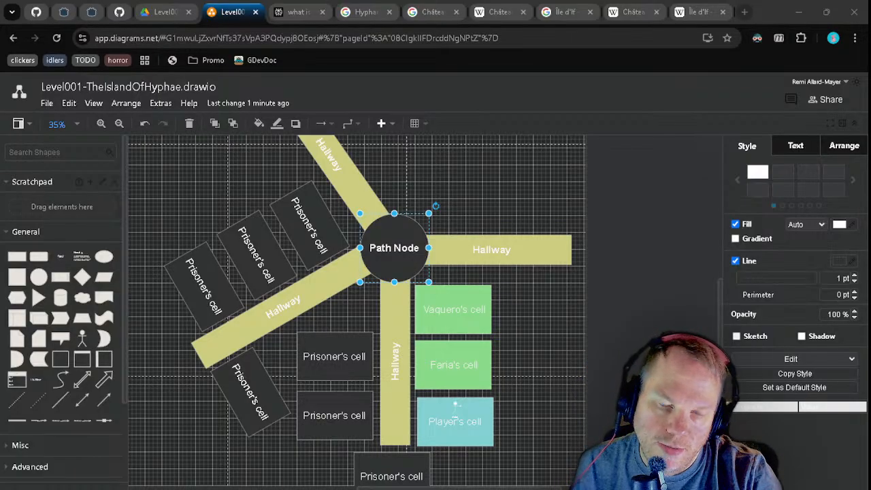
- Move the horizontal hallway up and rotate it so it slopes upward away from the Path Node
click(482, 253)
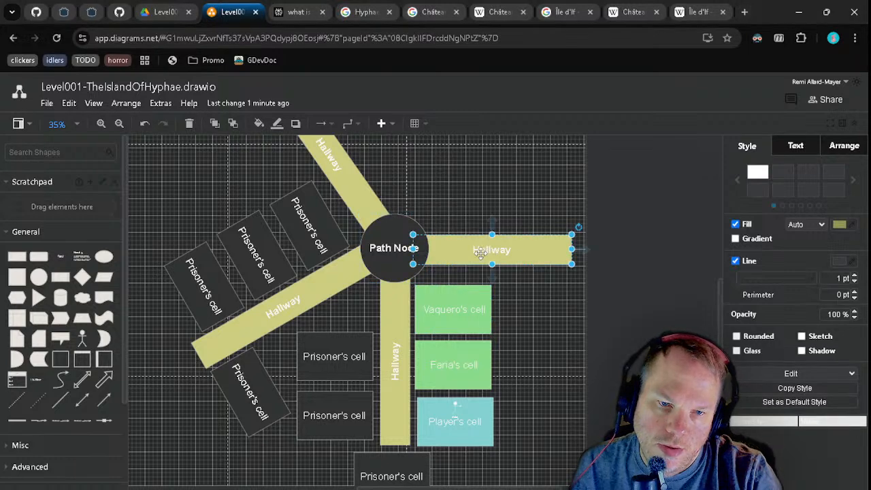
mouse_move(480, 253)
mouse_down()
mouse_move(490, 243)
mouse_move(486, 224)
mouse_move(479, 236)
mouse_up()
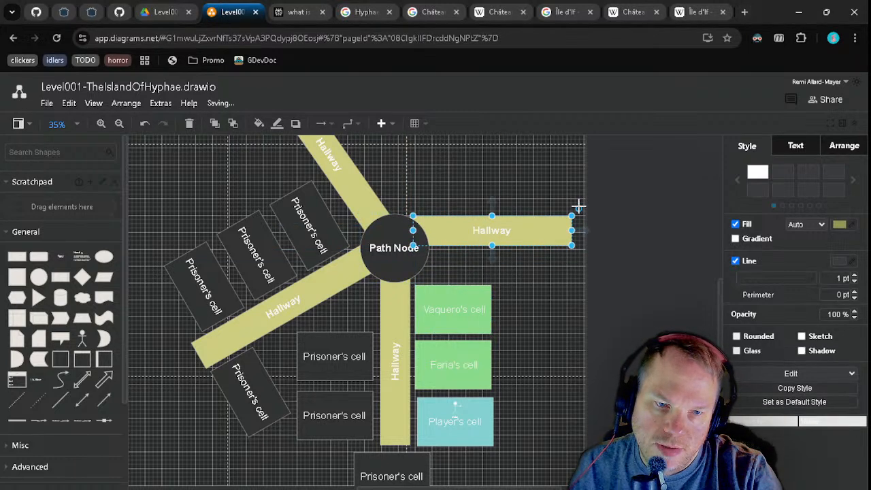
drag(577, 205, 564, 191)
drag(521, 233, 528, 218)
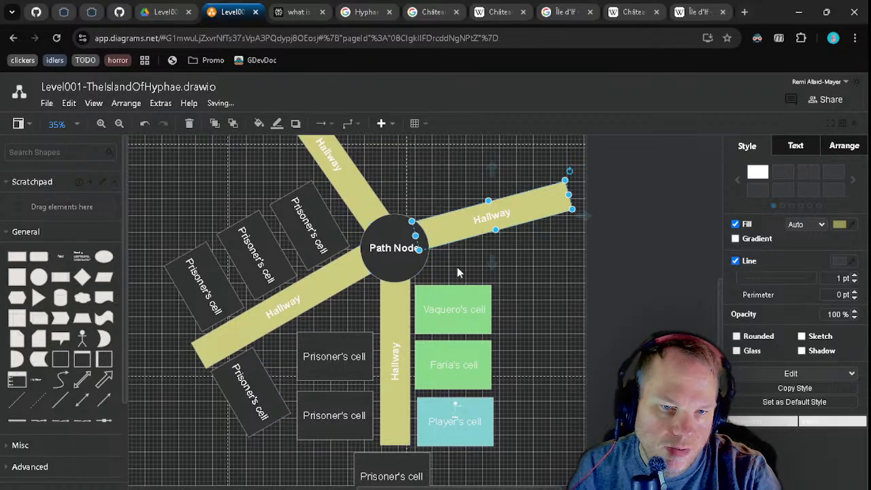
click(433, 175)
- Fill the Path Node circle with the same yellow as the hallways
click(400, 271)
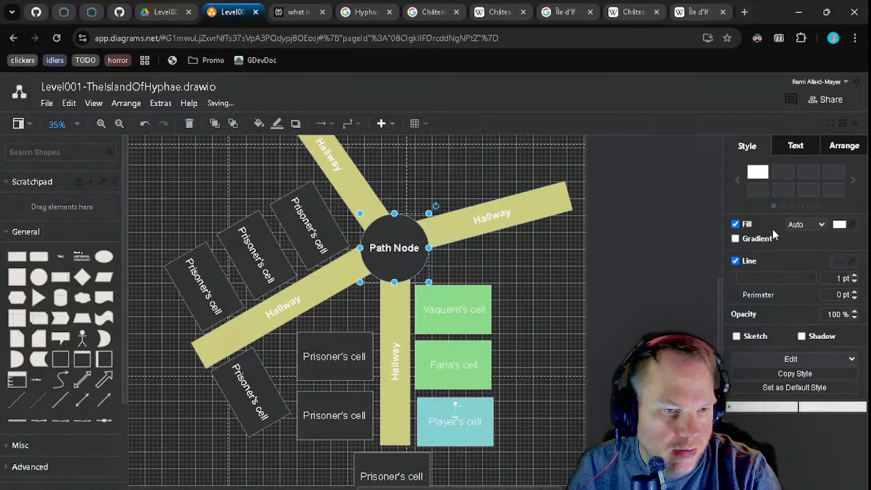
click(839, 225)
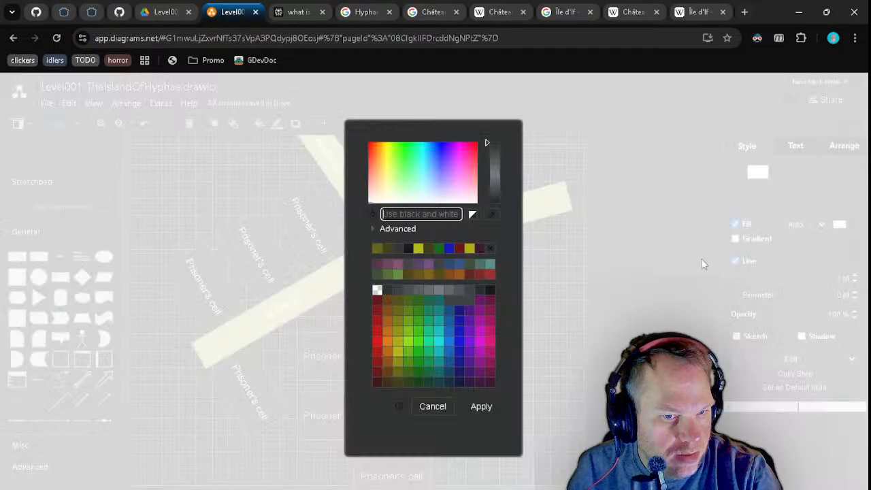
click(399, 376)
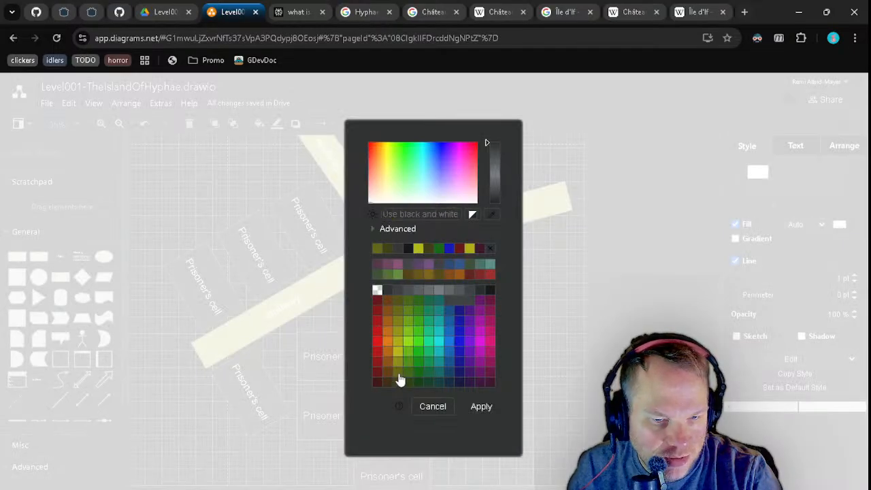
click(476, 406)
click(632, 273)
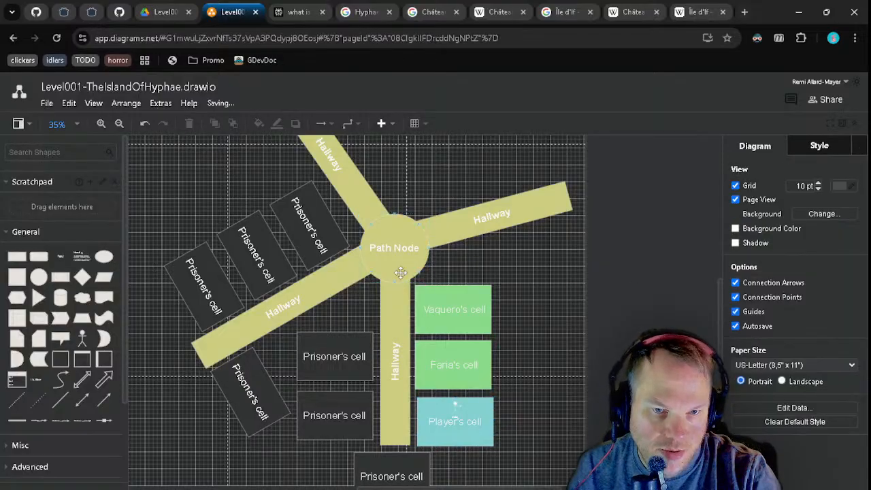
- Add an ellipse and stretch it into a wide oval over the hallways and cells
drag(557, 304, 523, 328)
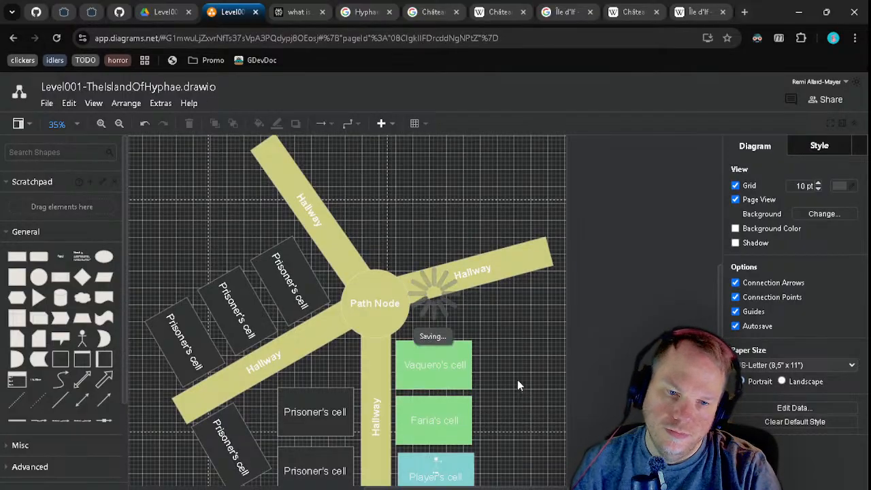
drag(517, 383, 501, 322)
scroll(472, 334, up, 2)
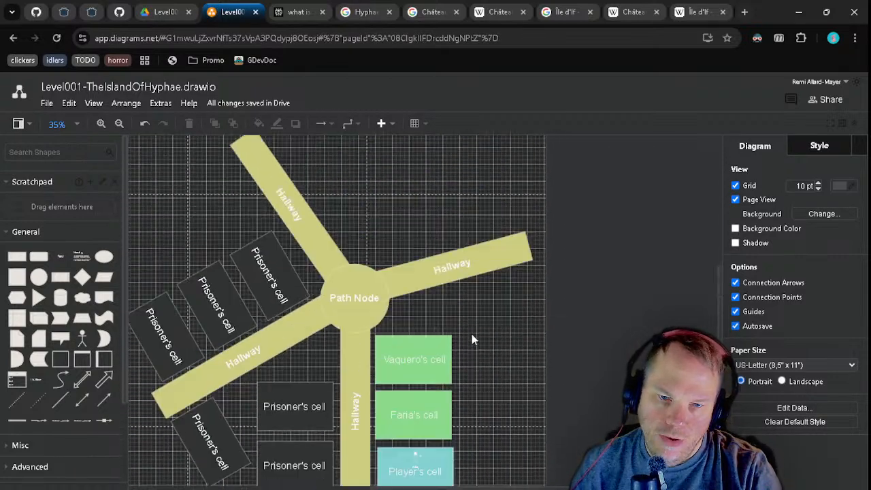
scroll(381, 253, down, 5)
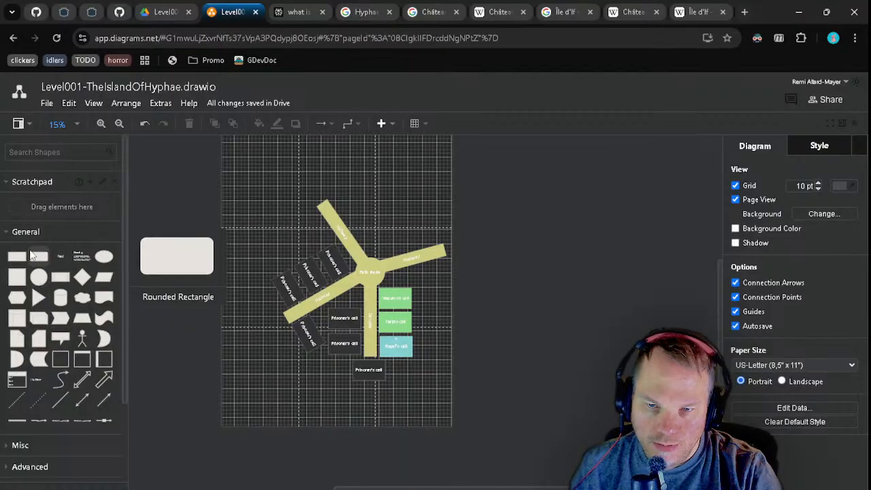
mouse_move(109, 257)
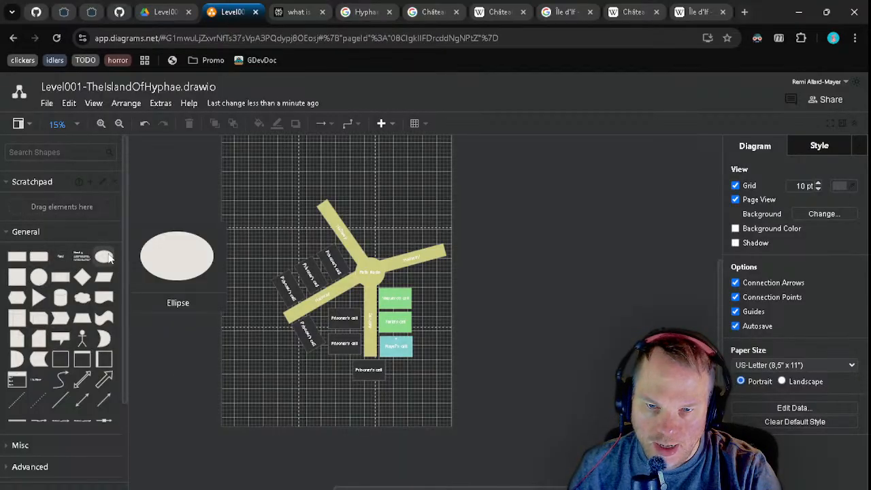
click(109, 257)
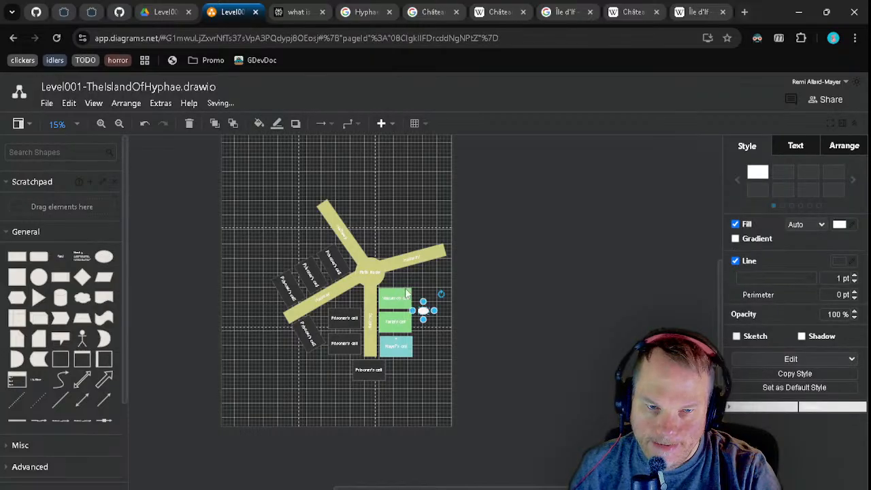
drag(422, 297, 424, 214)
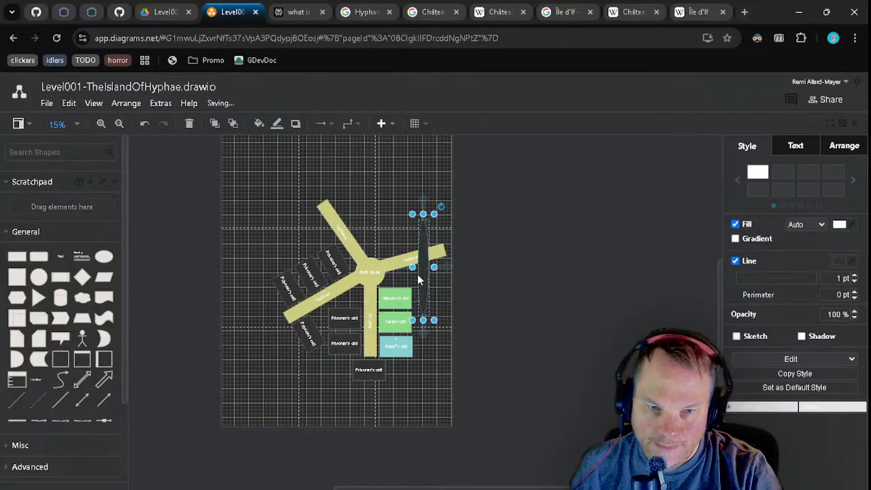
drag(412, 269, 265, 252)
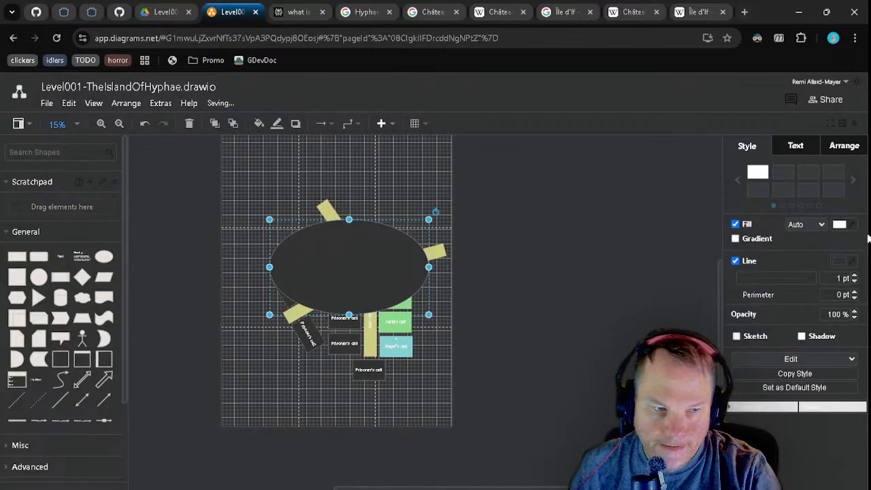
- Send the ellipse to the back, behind the hallways and cells
right_click(357, 259)
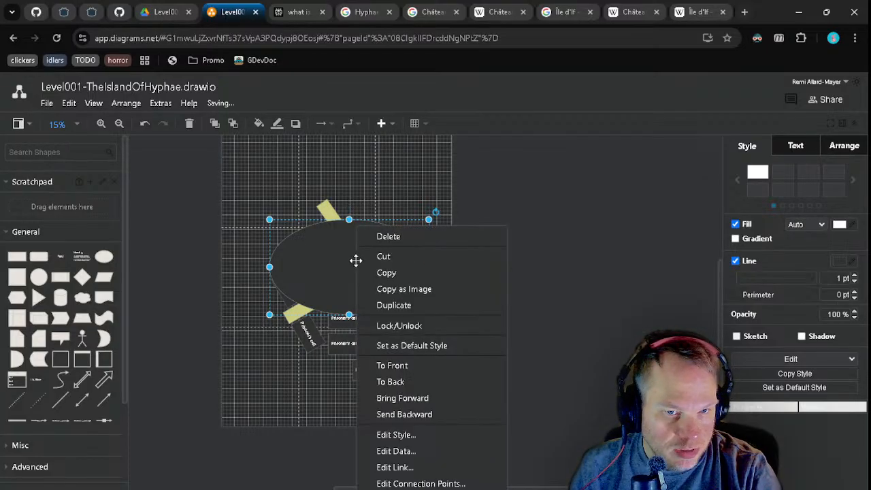
click(433, 415)
right_click(338, 257)
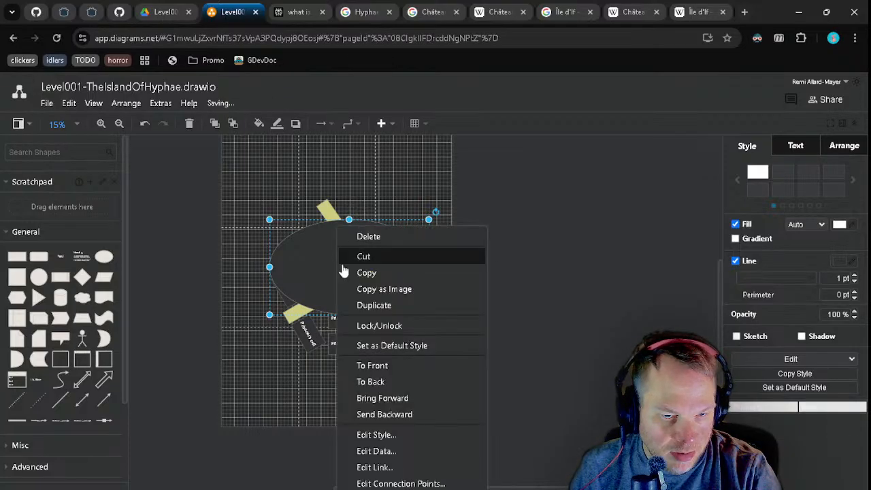
click(411, 387)
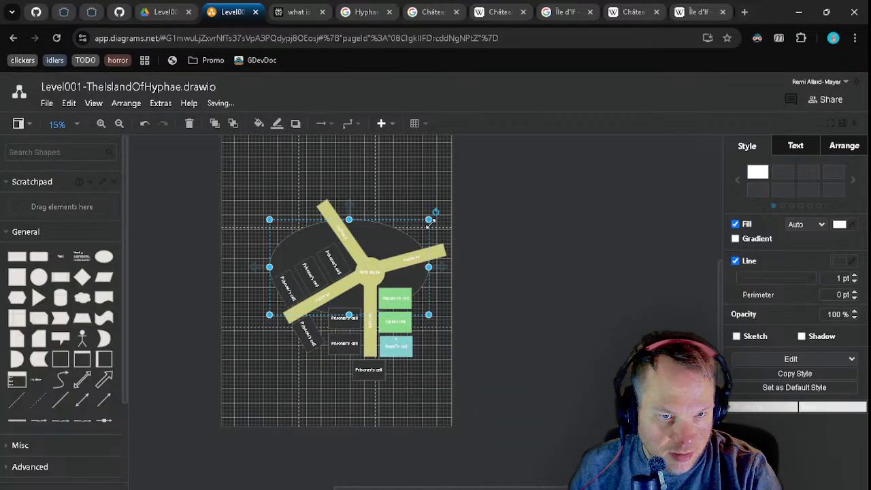
- Enlarge the ellipse in all directions until it surrounds every hallway and cell
drag(429, 220, 426, 181)
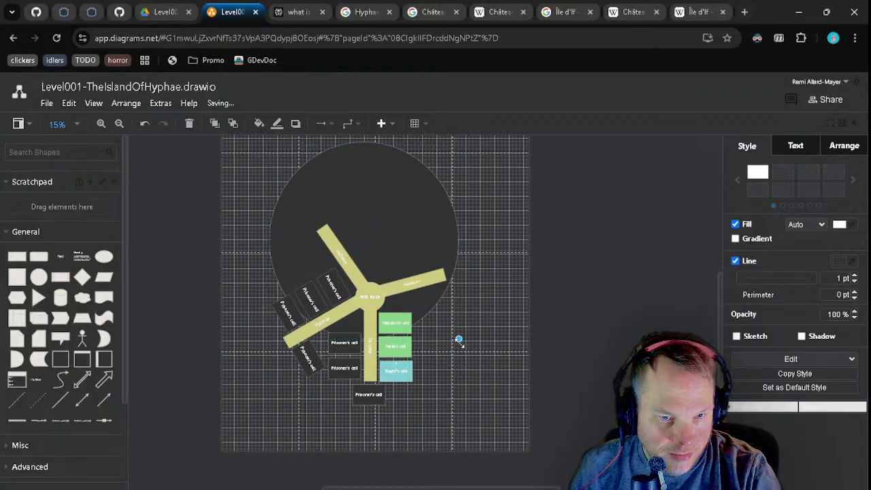
drag(459, 340, 517, 461)
drag(258, 303, 185, 313)
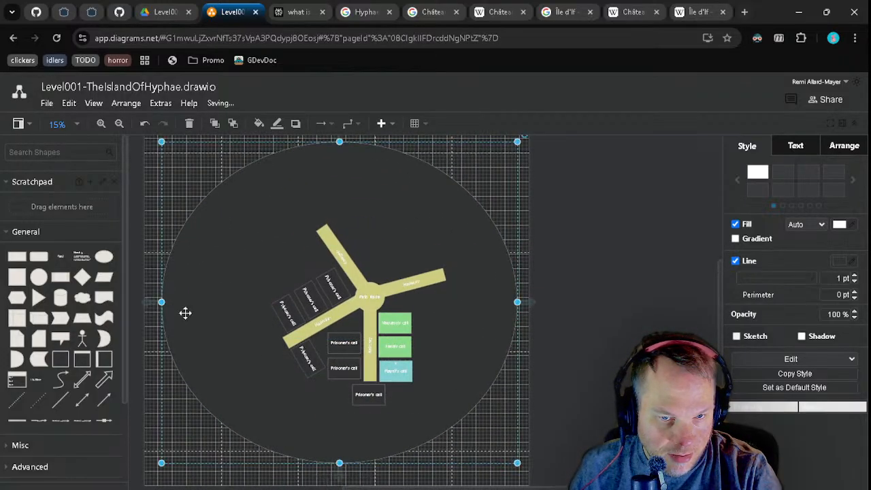
drag(518, 464, 620, 489)
scroll(406, 290, down, 2)
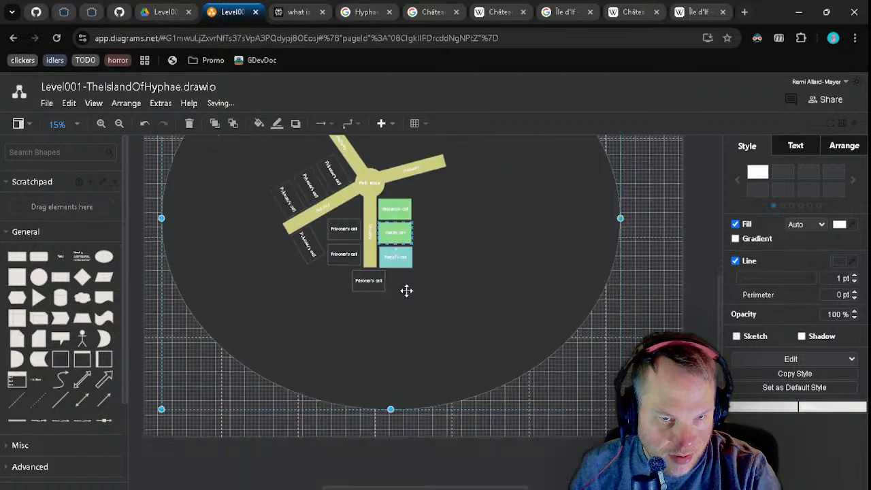
scroll(406, 293, up, 1)
scroll(403, 288, down, 2)
click(413, 227)
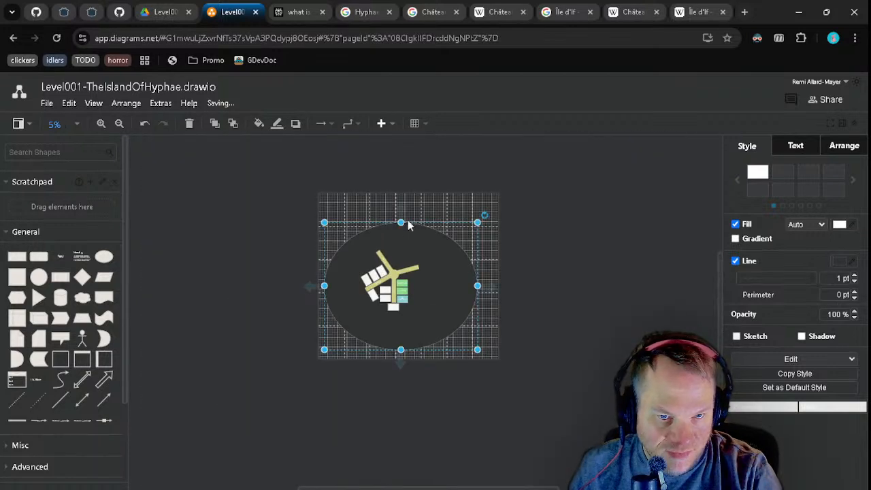
- Extend the ellipse's top, lower-left and upper-right extents to make a much larger, nearly round outline around the prison layout
drag(401, 222, 399, 181)
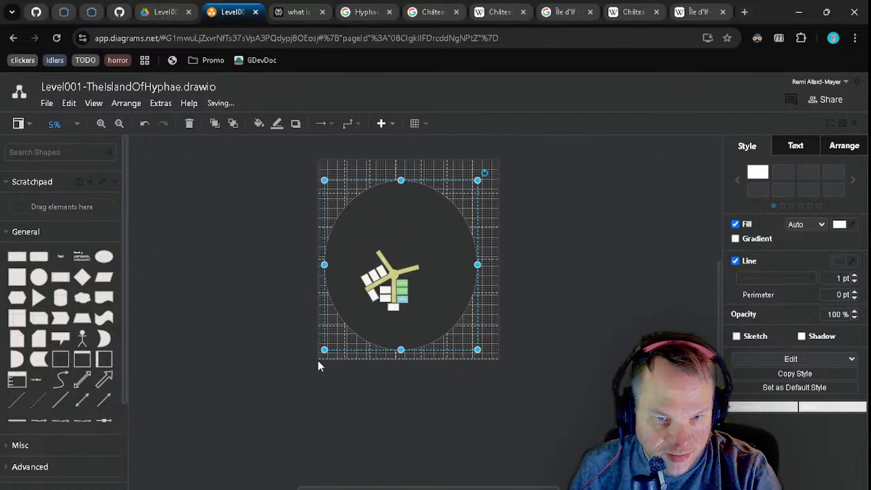
drag(320, 350, 241, 409)
drag(412, 329, 455, 337)
drag(511, 170, 545, 149)
scroll(395, 290, down, 1)
scroll(378, 297, up, 1)
scroll(373, 296, down, 4)
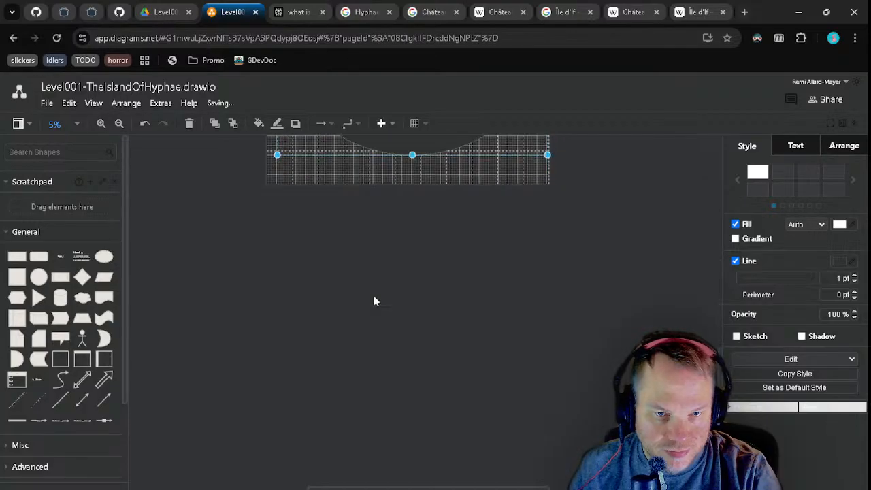
scroll(373, 299, up, 4)
scroll(373, 300, right, 3)
scroll(306, 292, up, 4)
- Shift the large ellipse slightly down and to the left around the prison layout
drag(292, 321, 455, 162)
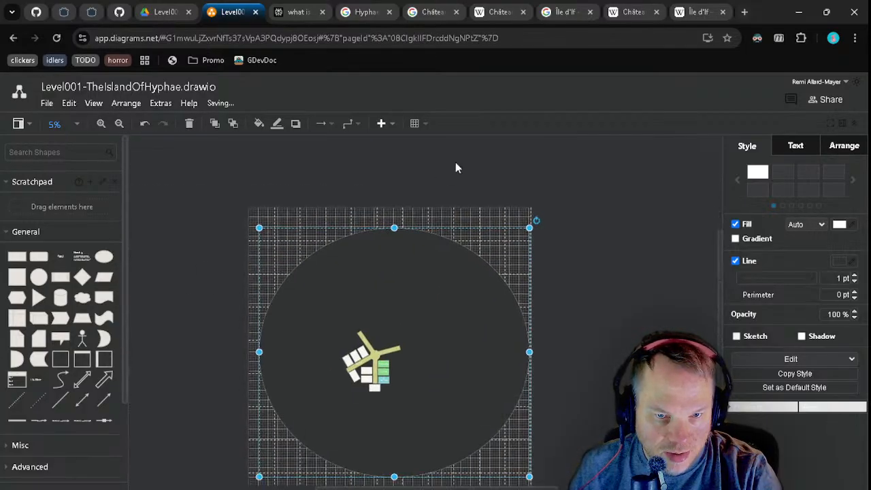
drag(332, 341, 390, 208)
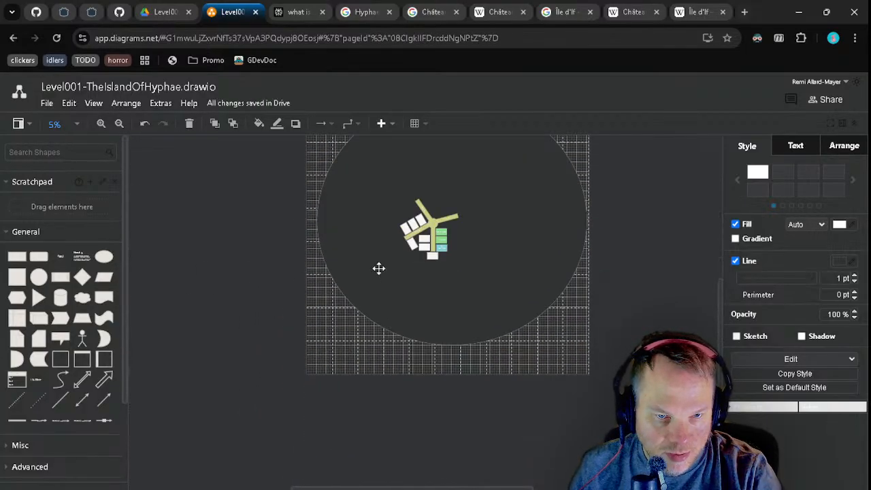
mouse_move(406, 331)
mouse_down()
mouse_move(385, 348)
mouse_move(405, 320)
mouse_up()
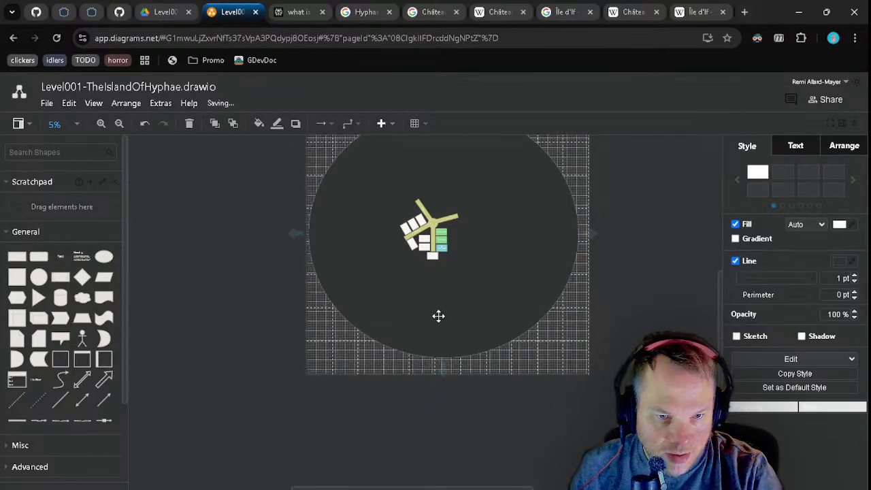
- Enlarge the ellipse further and reposition it so the prison layout sits in its upper-left part
scroll(439, 316, up, 5)
scroll(452, 391, down, 5)
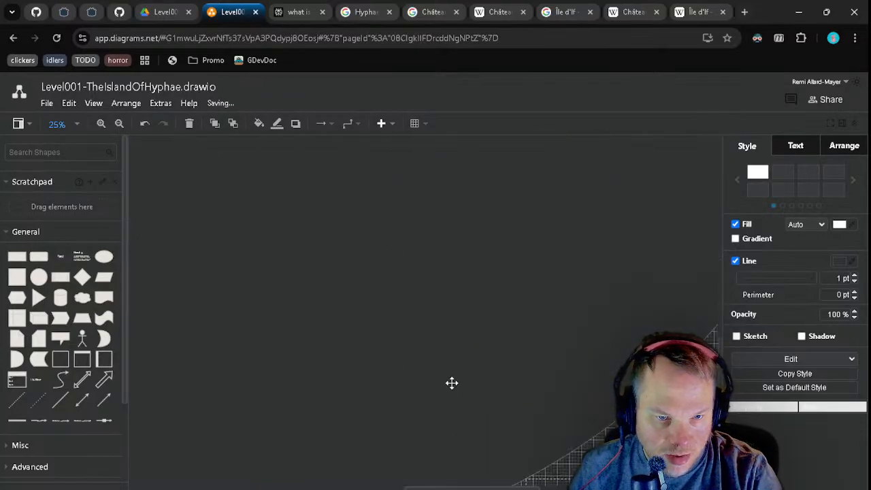
drag(526, 413, 545, 483)
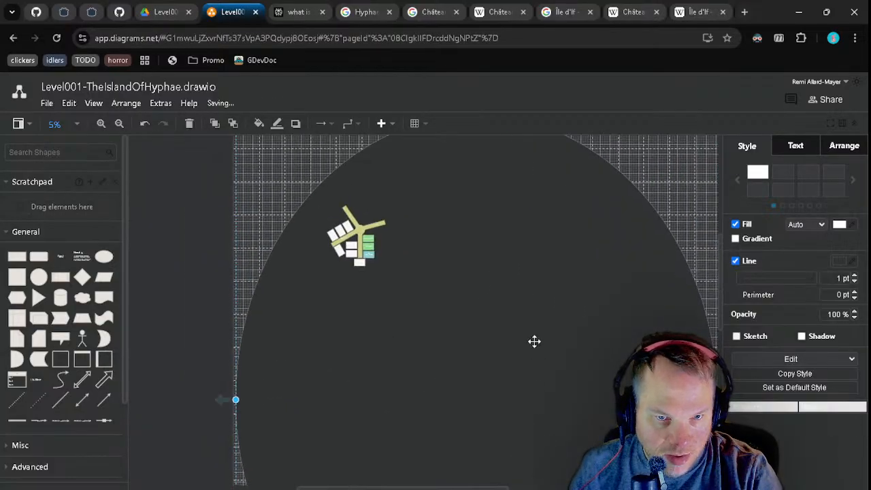
drag(526, 334, 389, 189)
drag(391, 232, 562, 472)
drag(507, 347, 531, 228)
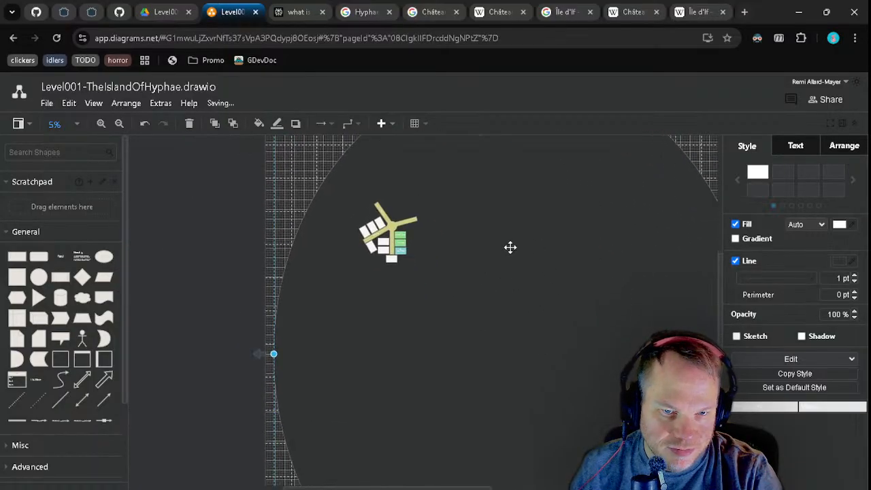
- Fine-tune the large ellipse's position around the prison layout, keeping the cells and hallways in its upper-left part
drag(520, 267, 519, 266)
scroll(436, 227, up, 2)
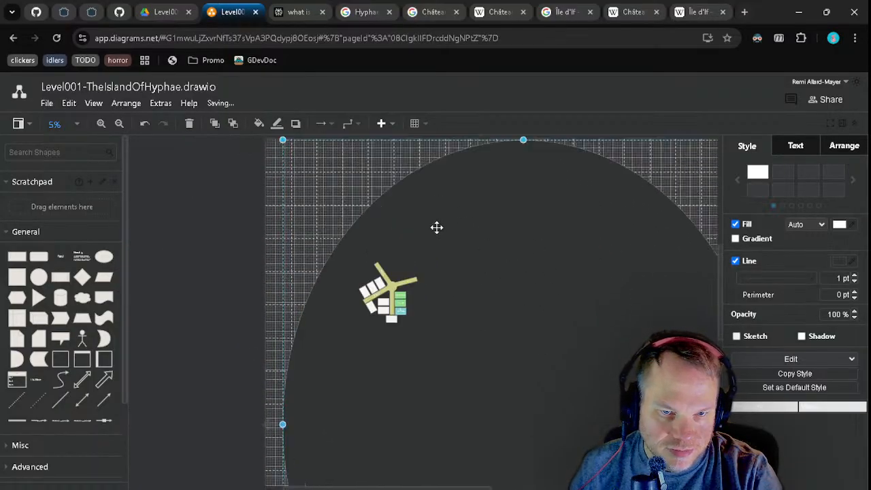
scroll(525, 354, down, 1)
drag(519, 322, 496, 306)
drag(450, 334, 339, 203)
drag(290, 160, 439, 332)
- Check the cells and hallways around the path node up close and save the diagram
scroll(407, 218, up, 3)
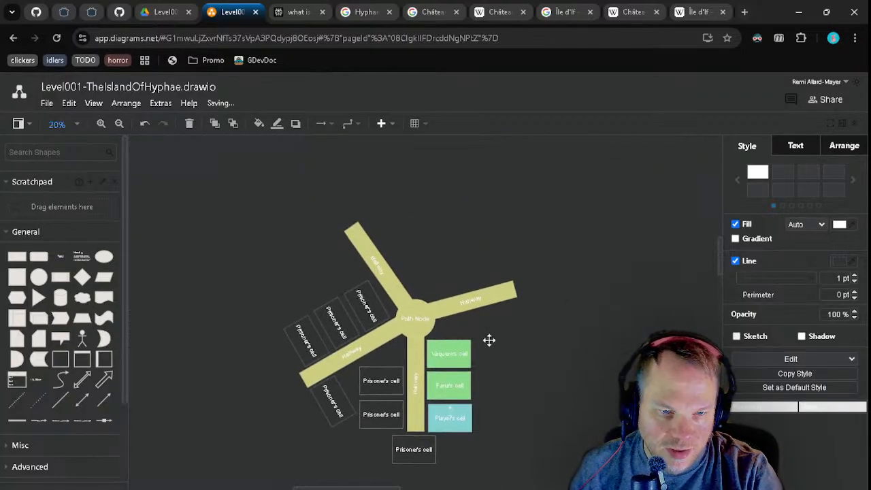
drag(490, 340, 487, 386)
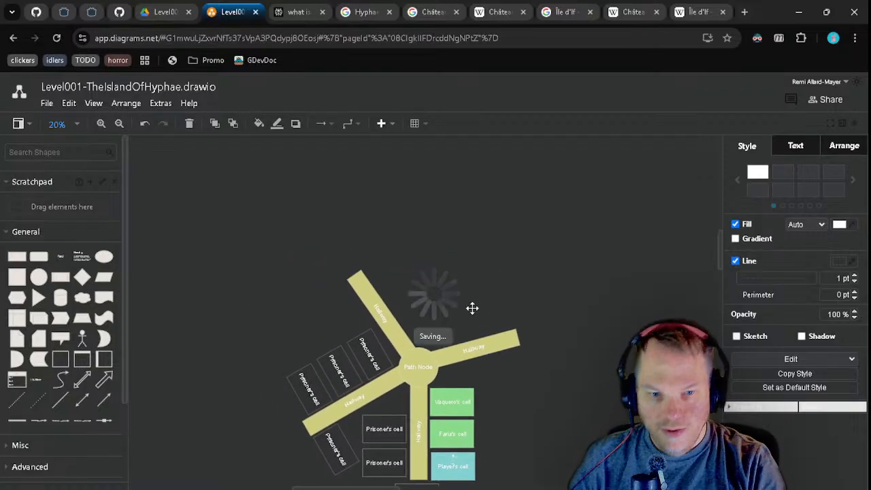
scroll(482, 328, down, 3)
scroll(482, 327, up, 3)
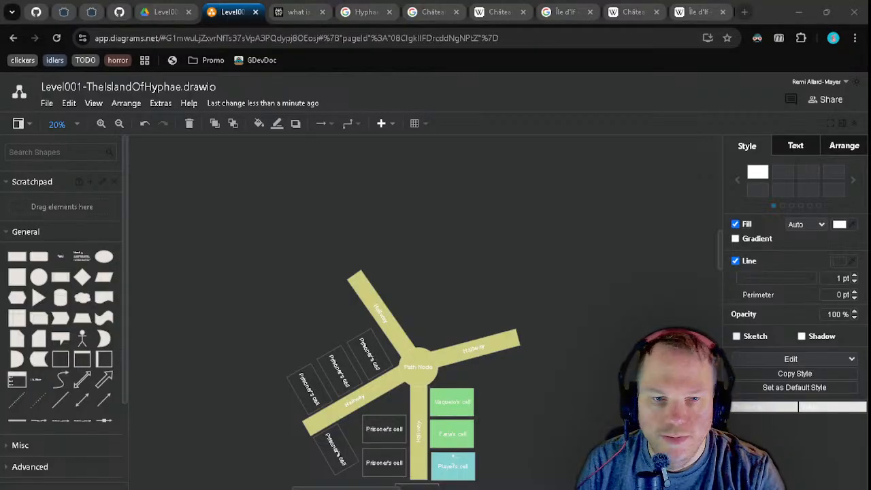
scroll(453, 194, down, 2)
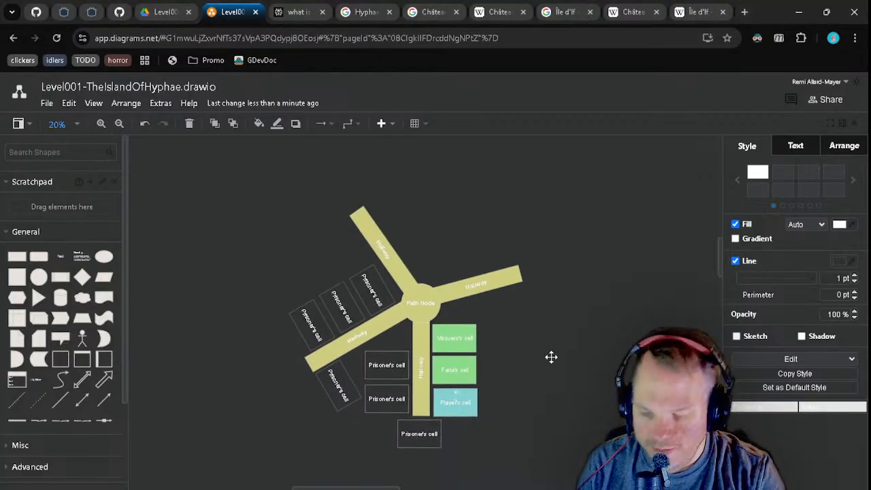
key(ctrl+s)
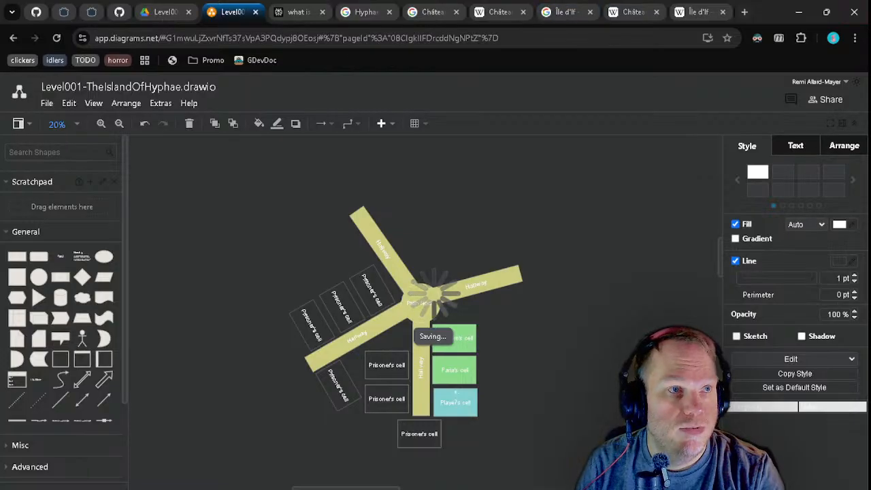